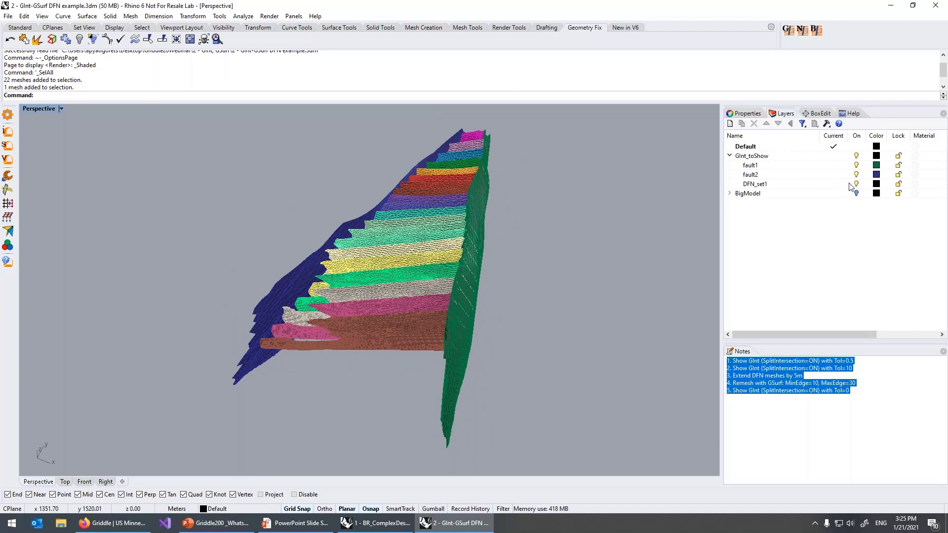
Show the BigModel layer with GInt_toShow hidden and examine the full pit model with its faults from an overview
click(857, 194)
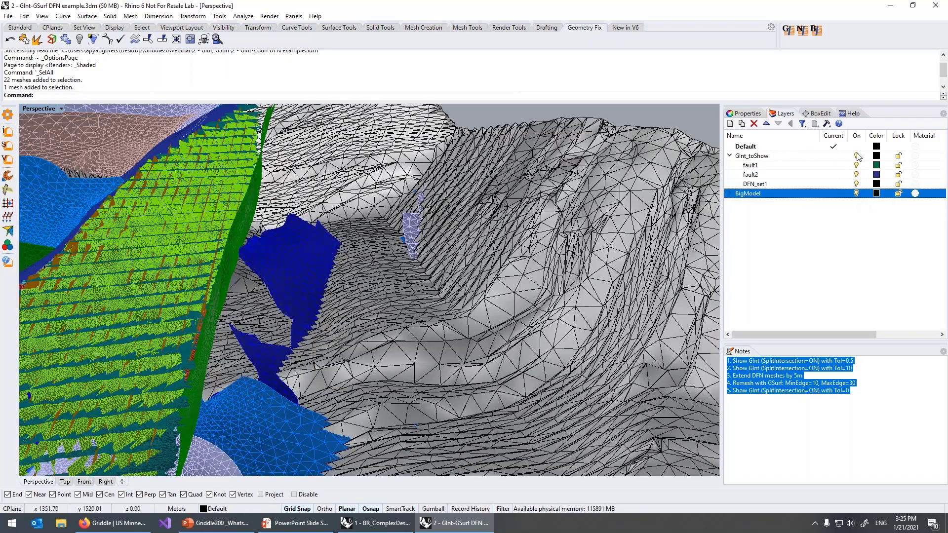
click(858, 157)
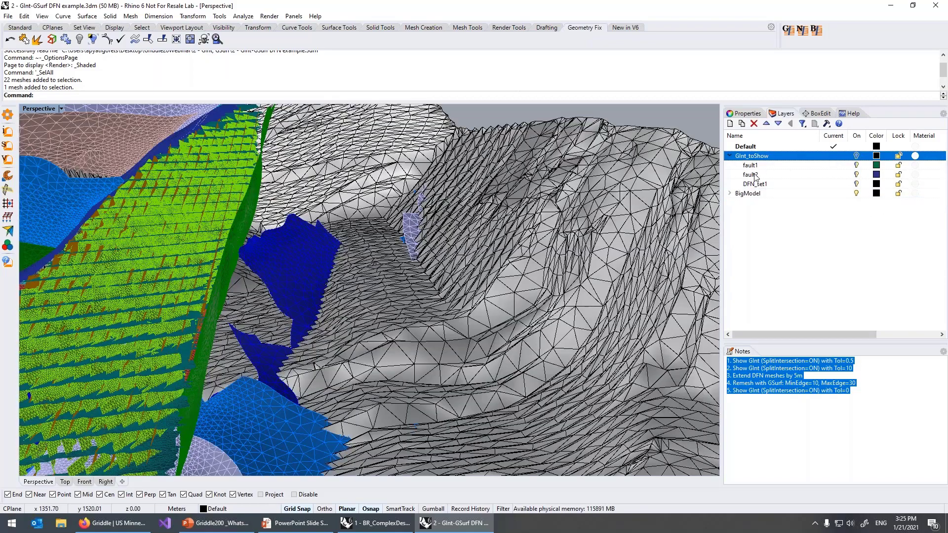
click(711, 207)
key(ctrl+alt+e)
right_drag(583, 262, 452, 304)
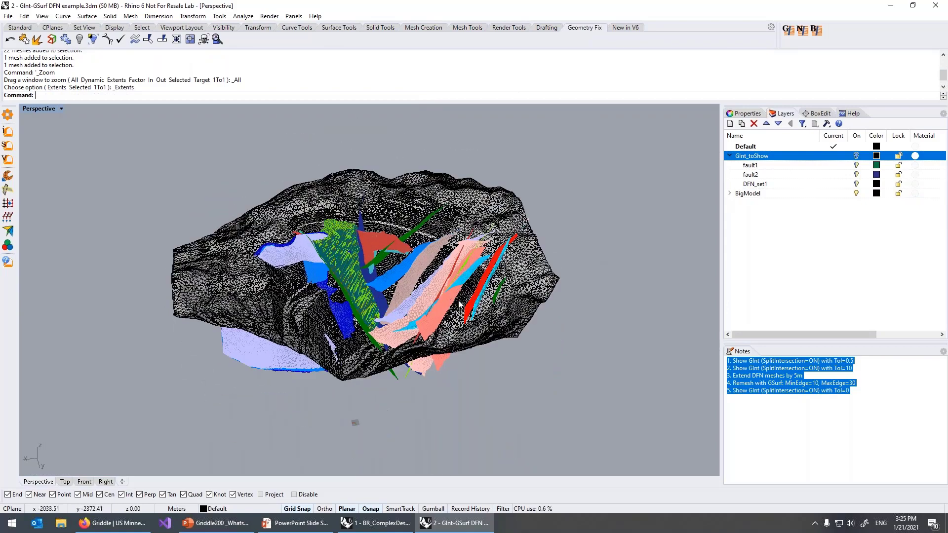
scroll(380, 295, up, 5)
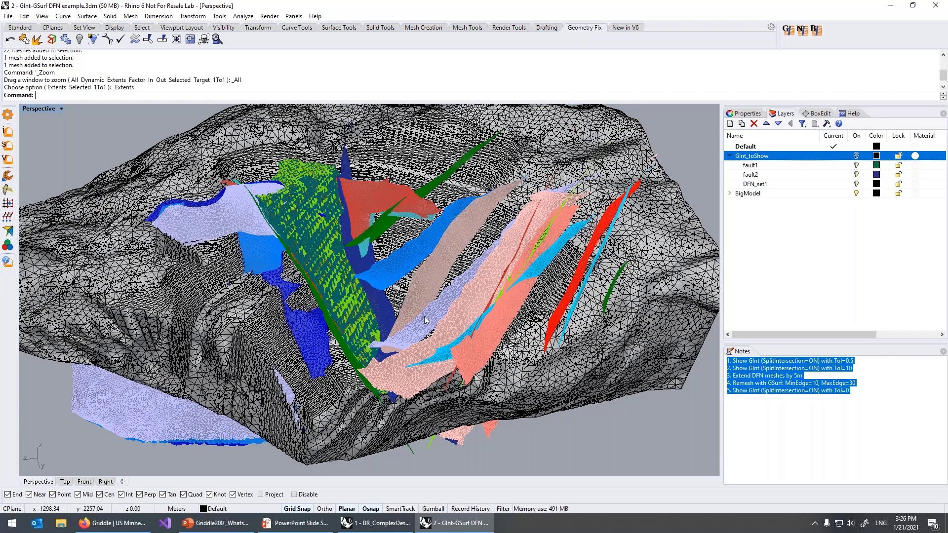
scroll(426, 316, down, 2)
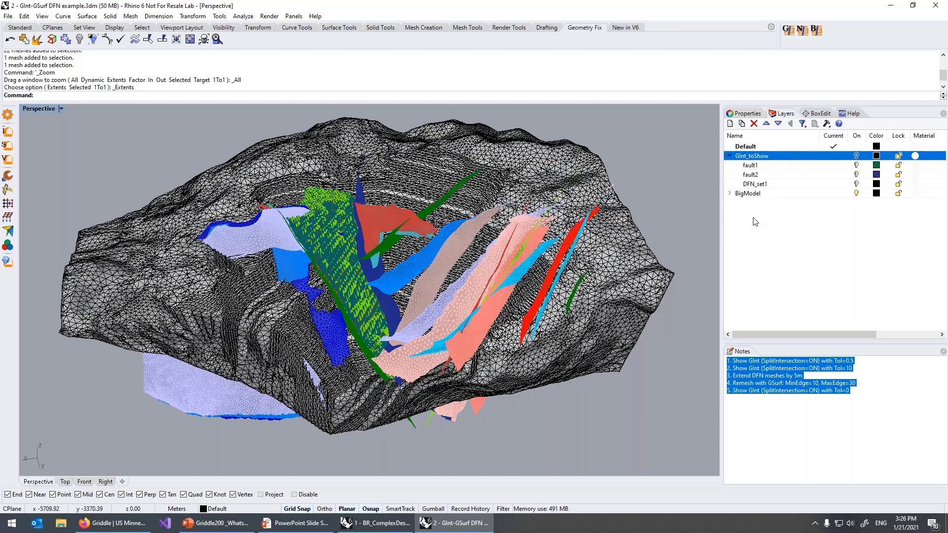
Turn the GInt_toShow layers back on, hide BigModel, and examine the DFN meshes between the two faults
click(856, 165)
click(857, 193)
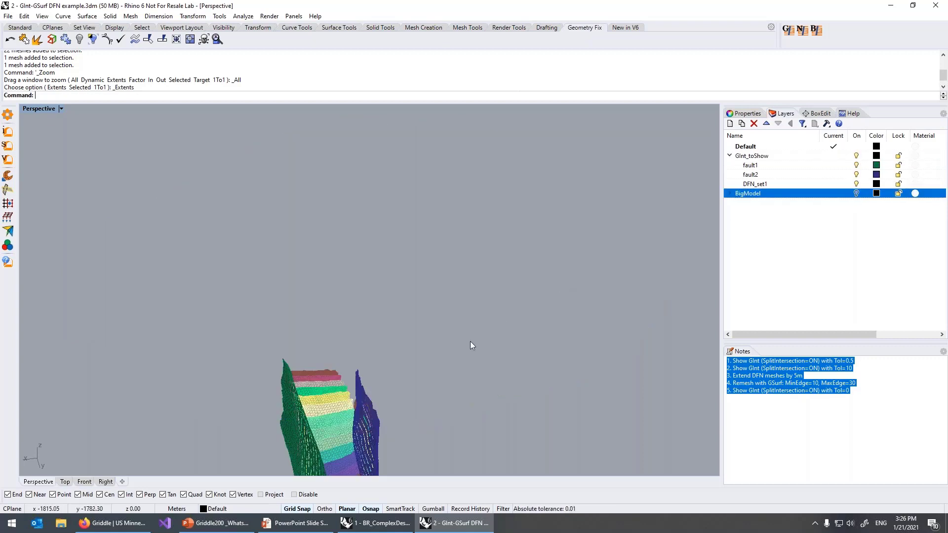
key(ctrl+shift+e)
right_drag(458, 333, 348, 474)
right_drag(423, 186, 395, 260)
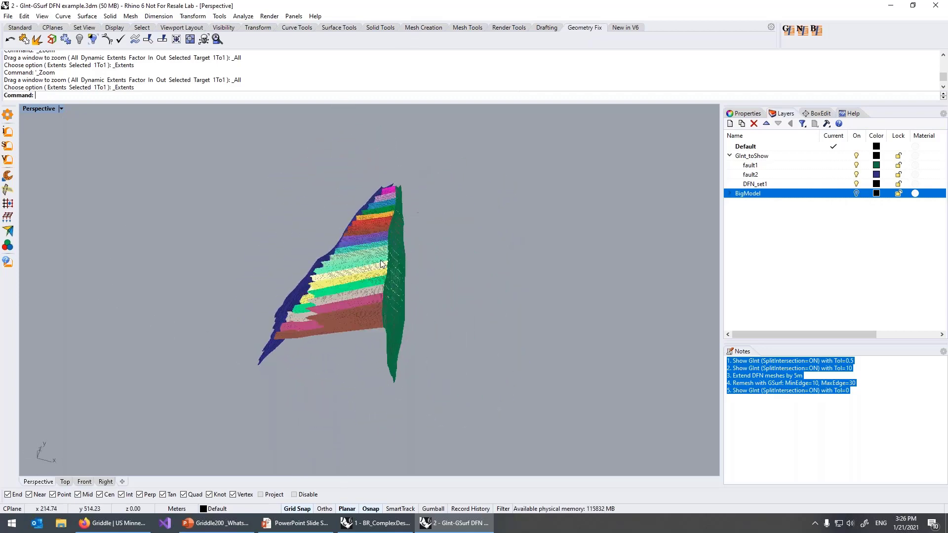
right_drag(363, 292, 426, 290)
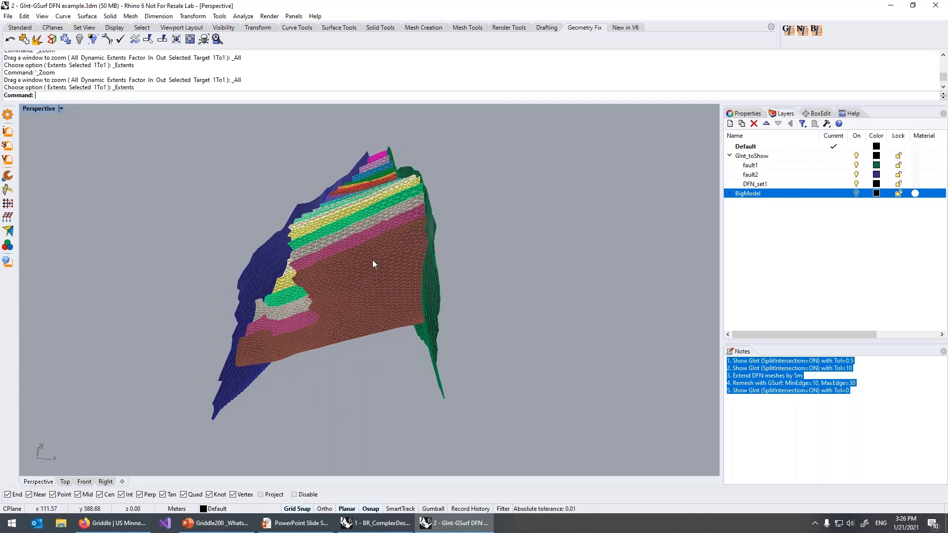
right_drag(372, 231, 427, 218)
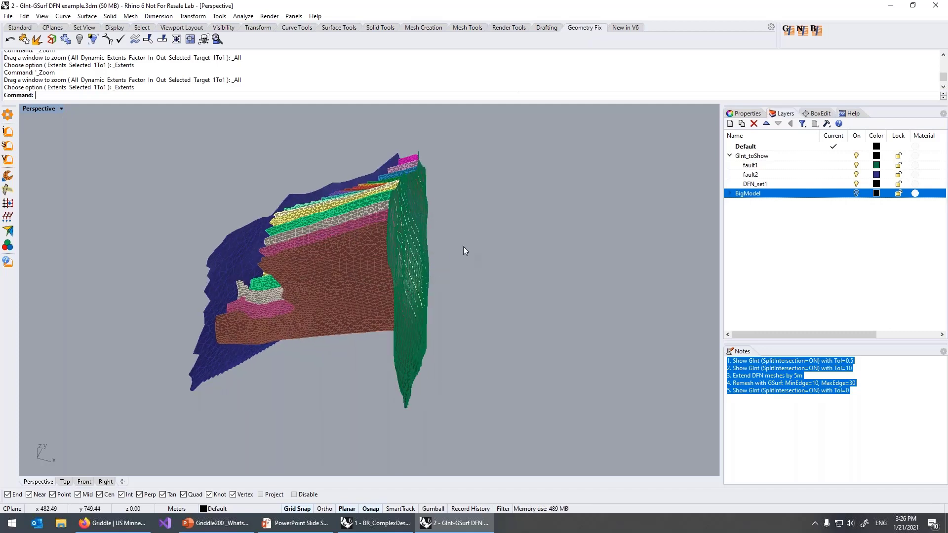
right_drag(438, 239, 411, 209)
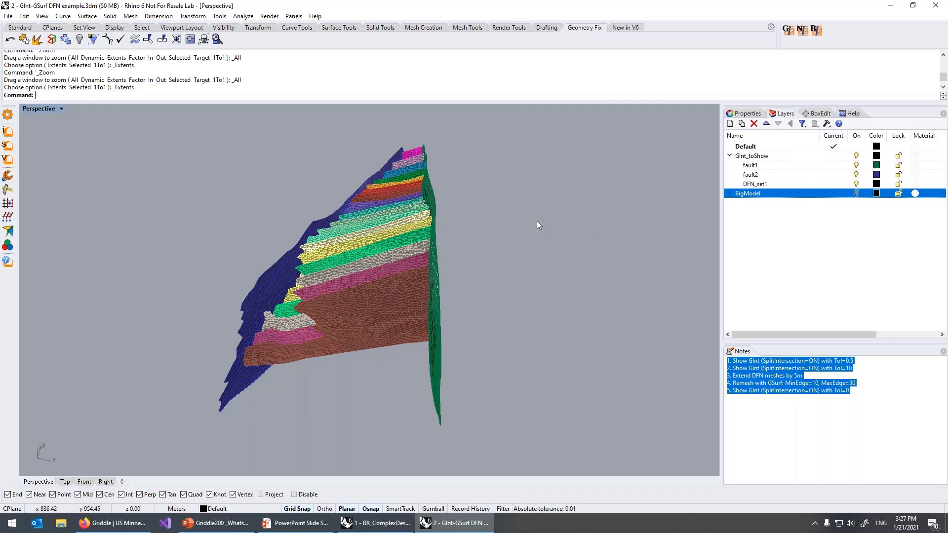
Start GInt on all visible fault and DFN meshes with a tolerance of 0.5
key(ctrl+a)
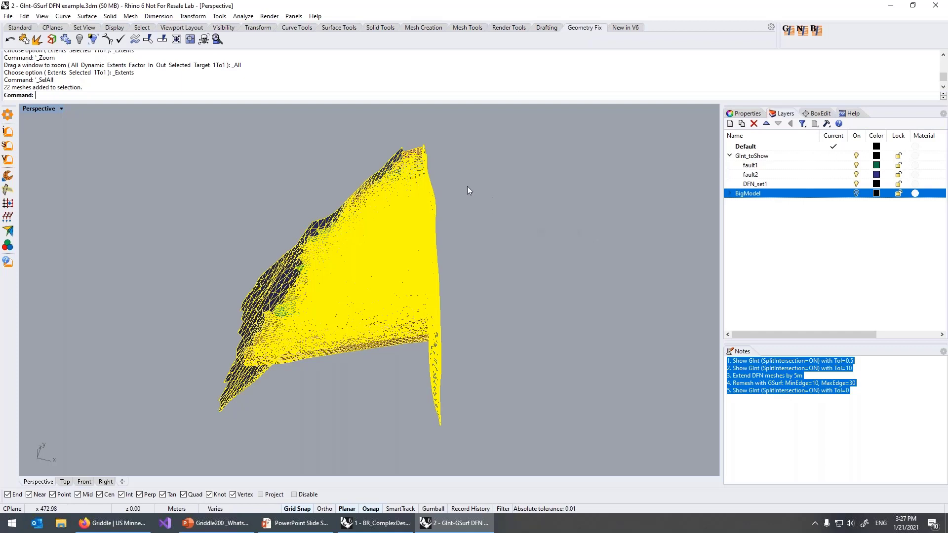
click(7, 132)
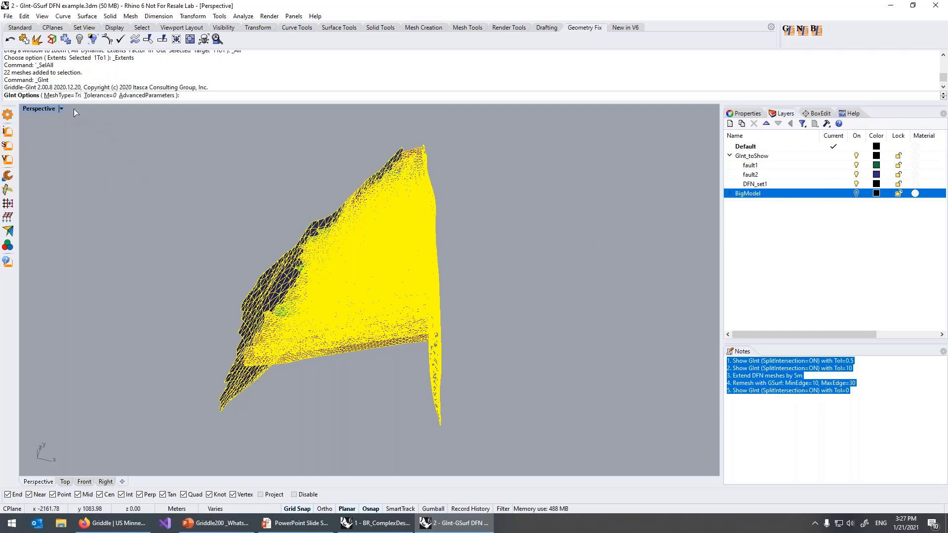
click(100, 95)
text(0.5)
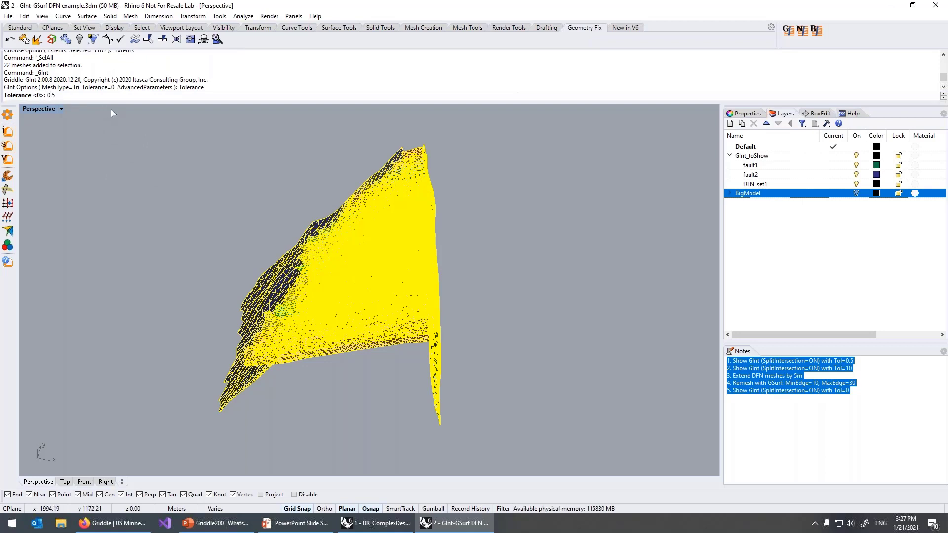
key(Return)
Keep the GInt output mesh as Separated, set SplitIntersections to Yes, and run the mesh intersection
click(144, 96)
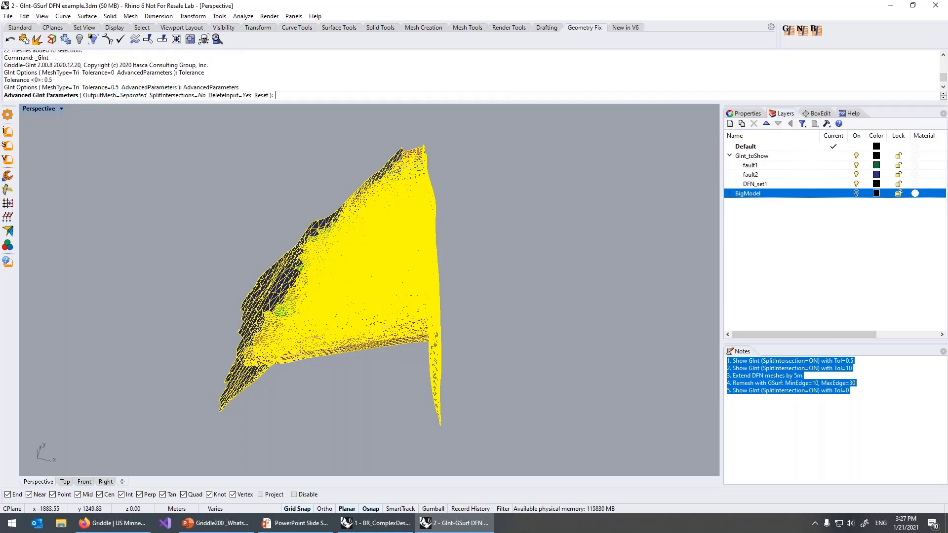
click(115, 95)
click(115, 95)
click(115, 95)
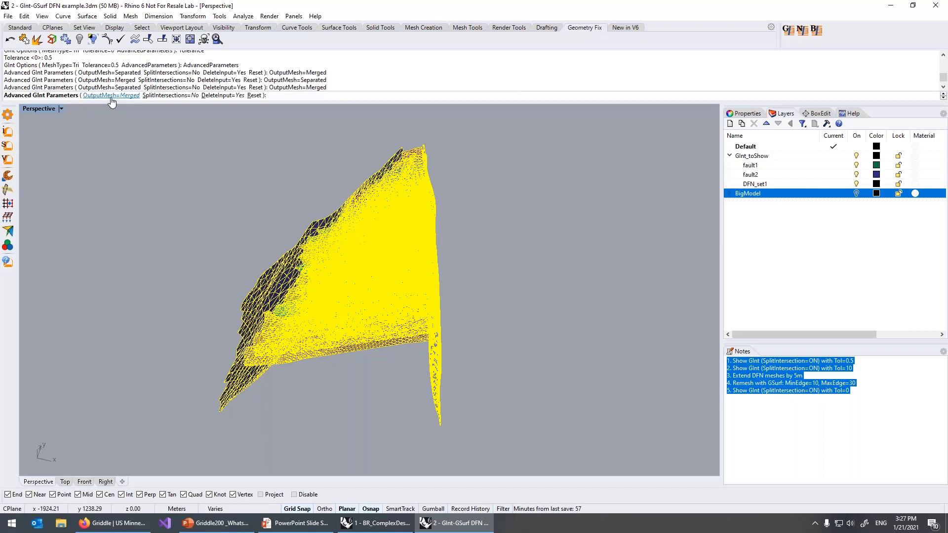
click(111, 97)
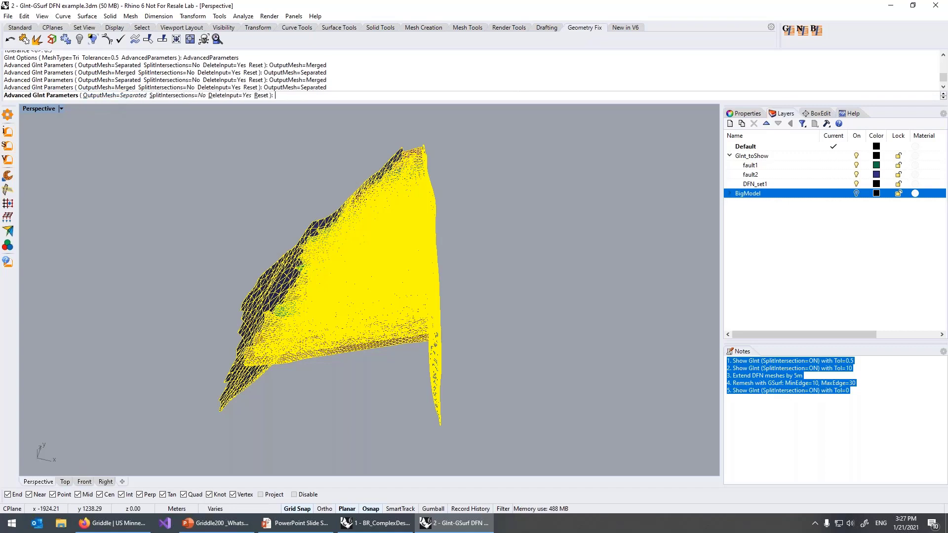
click(176, 96)
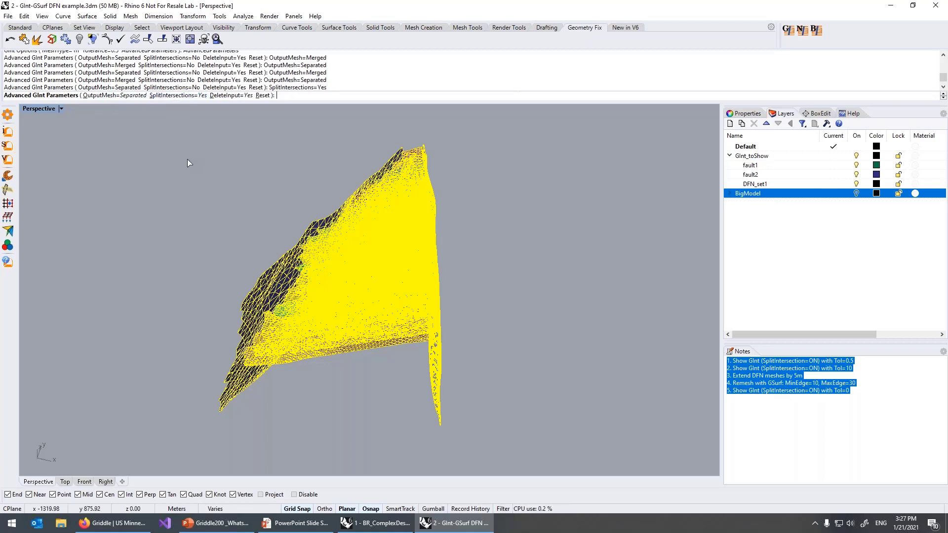
key(Return)
key(Return)
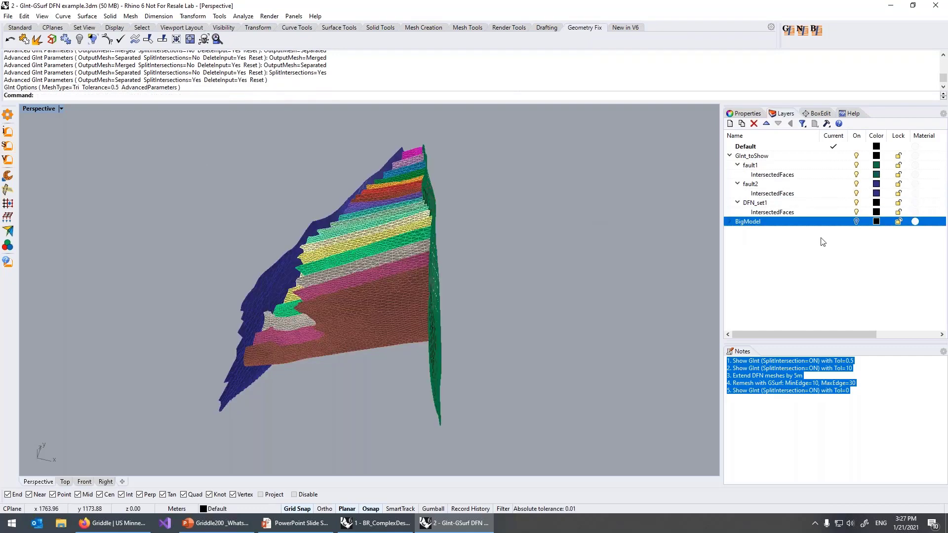
Select the objects on the IntersectedFaces sublayer of DFN_set1 and examine where the DFN meshes intersect the faults
click(782, 214)
click(791, 193)
click(791, 176)
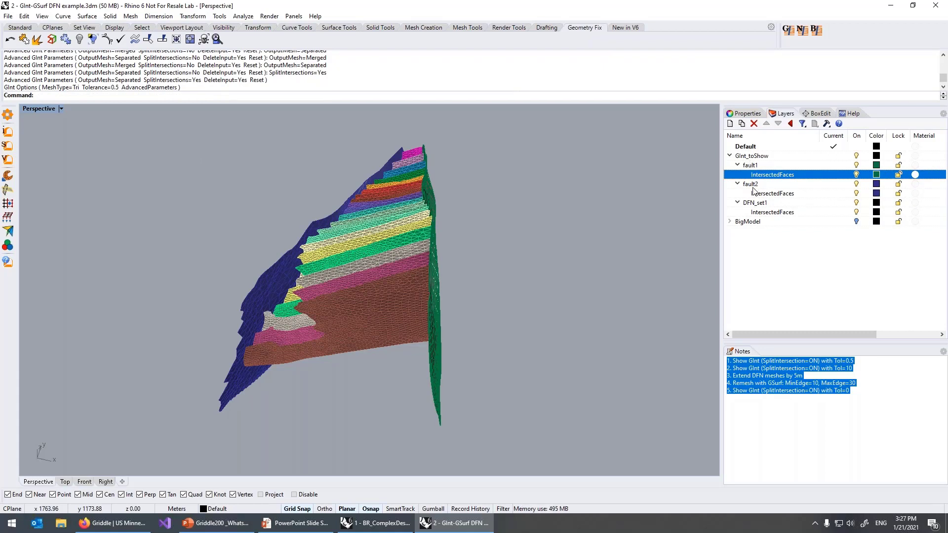
click(779, 212)
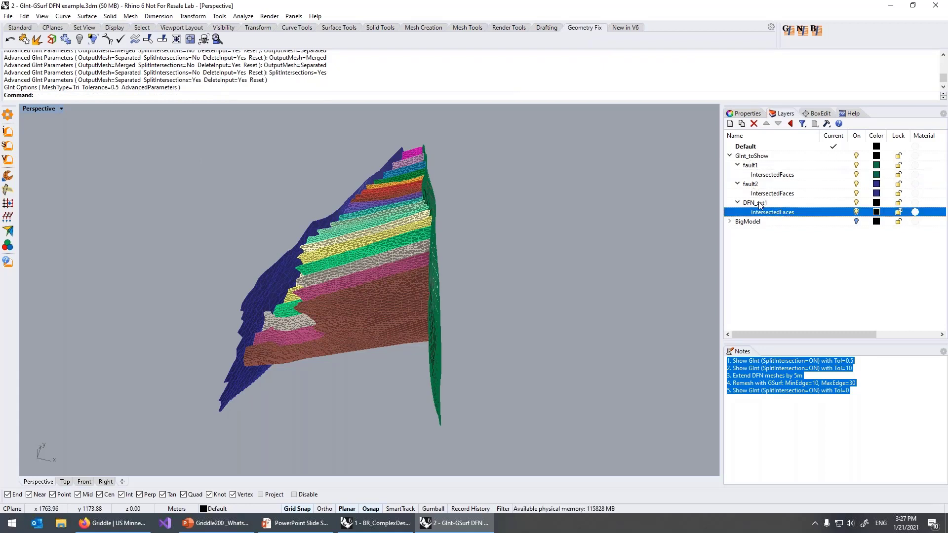
right_click(770, 215)
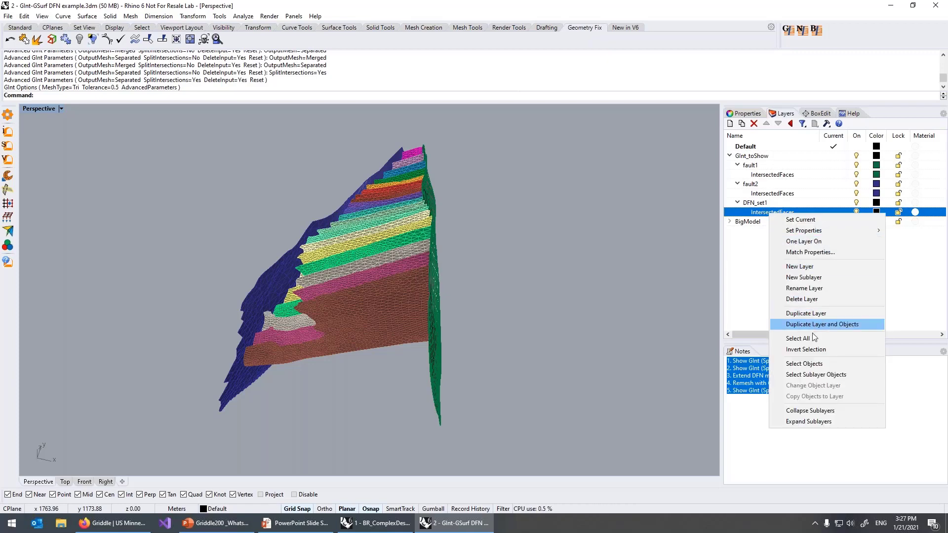
click(793, 365)
right_drag(579, 339, 599, 300)
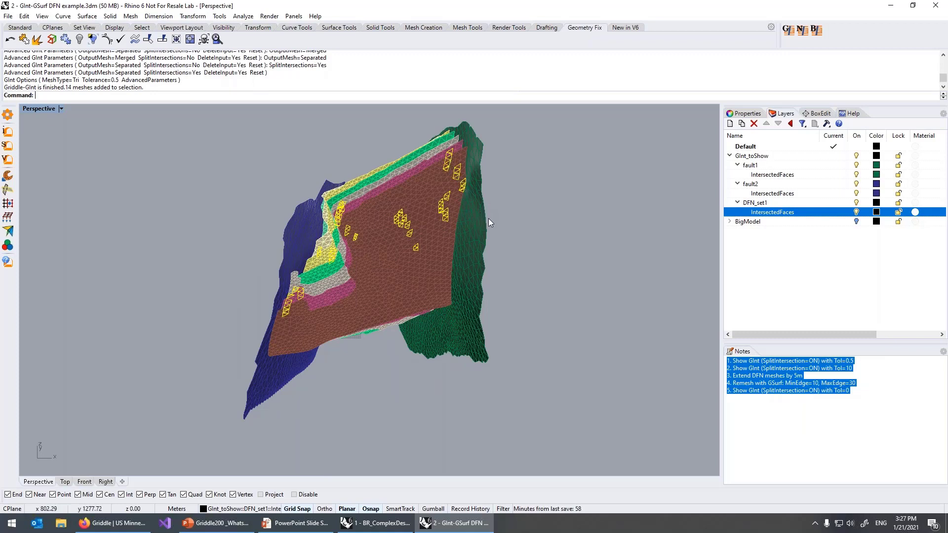
scroll(406, 233, up, 2)
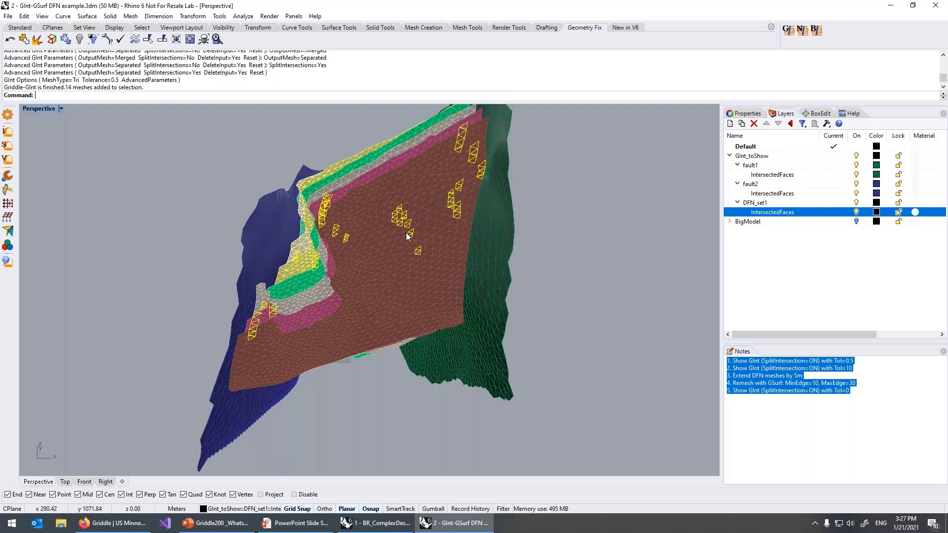
right_drag(520, 232, 516, 240)
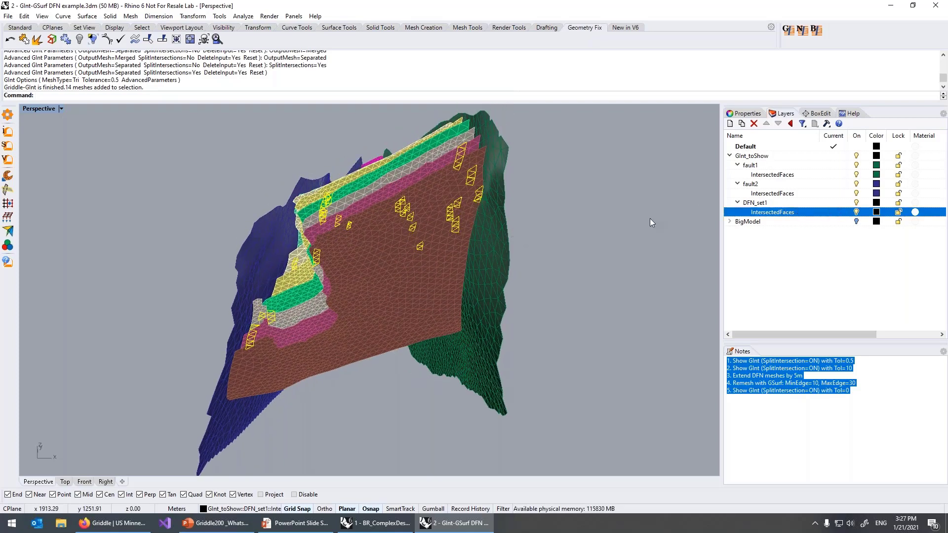
Undo the GInt run and intersect the same meshes again with a tolerance of 10
click(631, 216)
key(ctrl+z)
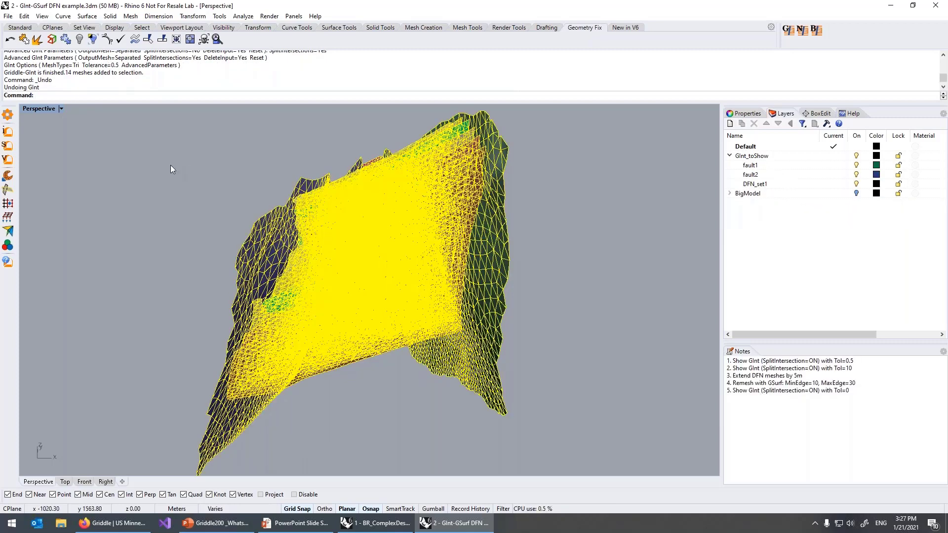
click(8, 131)
click(102, 96)
text(10)
key(Return)
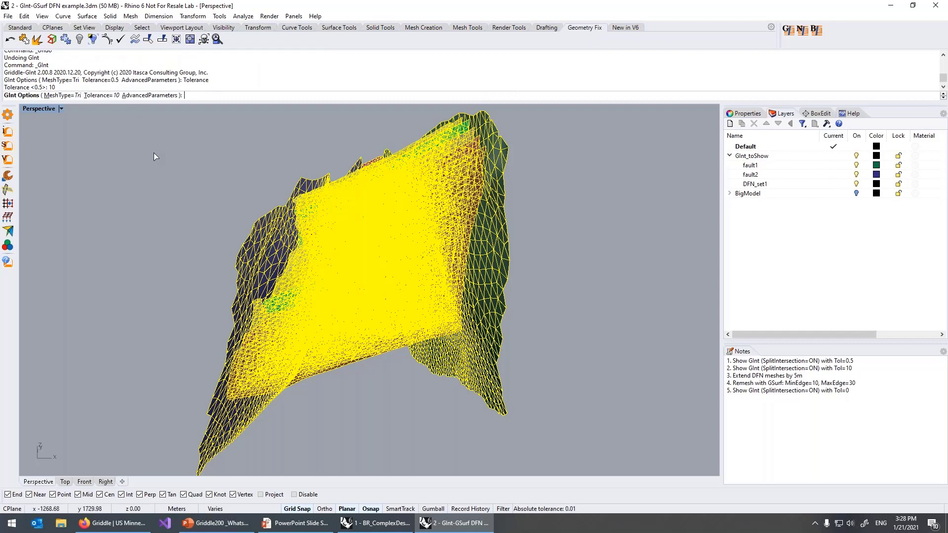
key(Return)
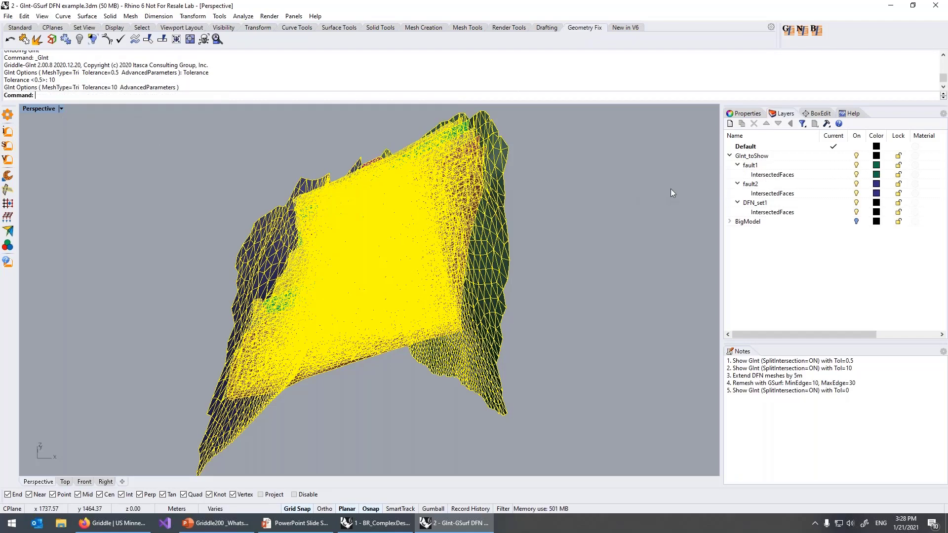
Select the objects on DFN_set1's new IntersectedFaces sublayer, keeping Default as the current layer, and examine the intersected faces along both faults
click(837, 213)
right_click(837, 212)
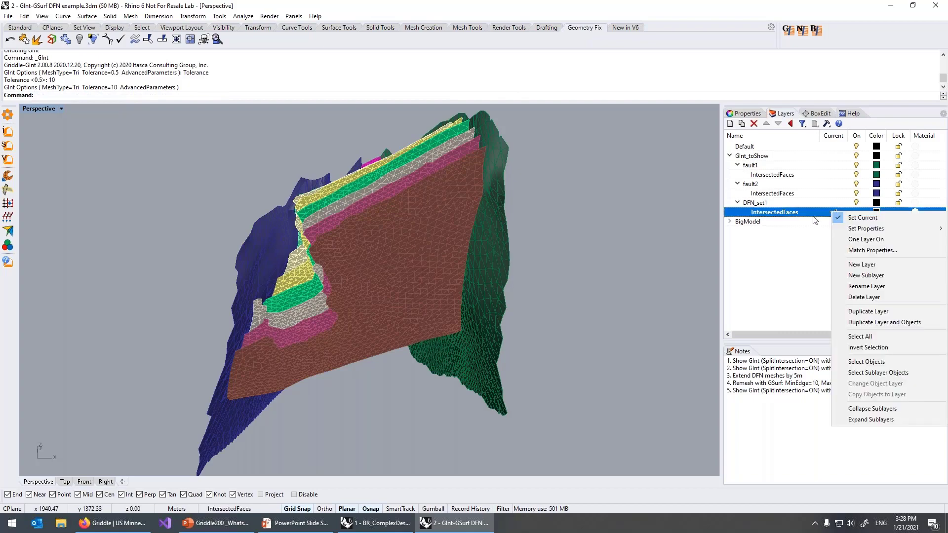
double_click(746, 147)
click(782, 213)
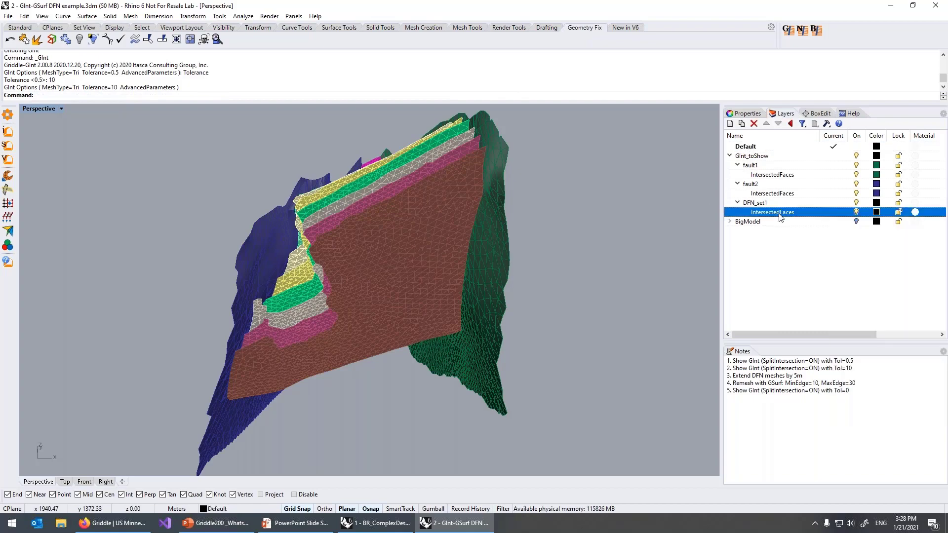
right_click(781, 213)
click(814, 364)
mouse_move(587, 318)
right_down()
mouse_move(594, 303)
mouse_move(587, 310)
right_up()
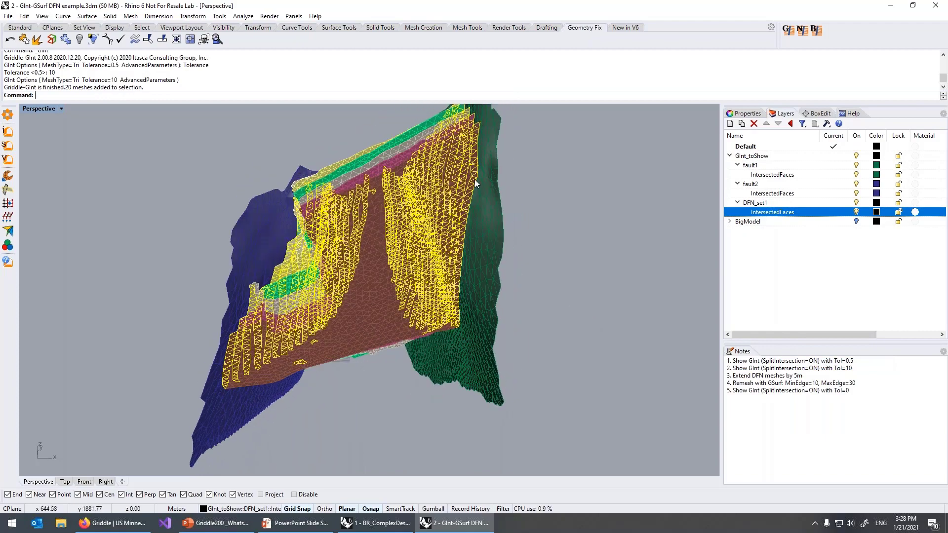
right_drag(449, 274, 351, 411)
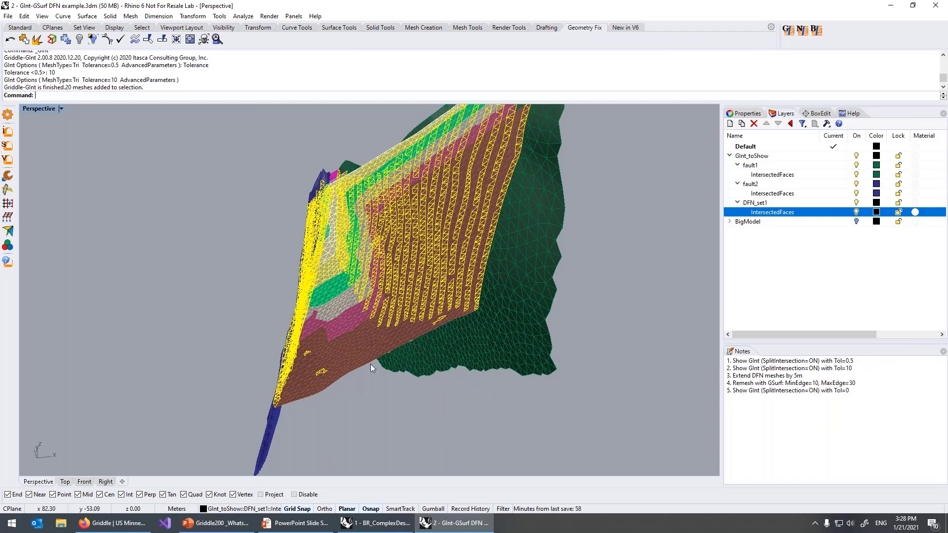
right_drag(396, 355, 363, 368)
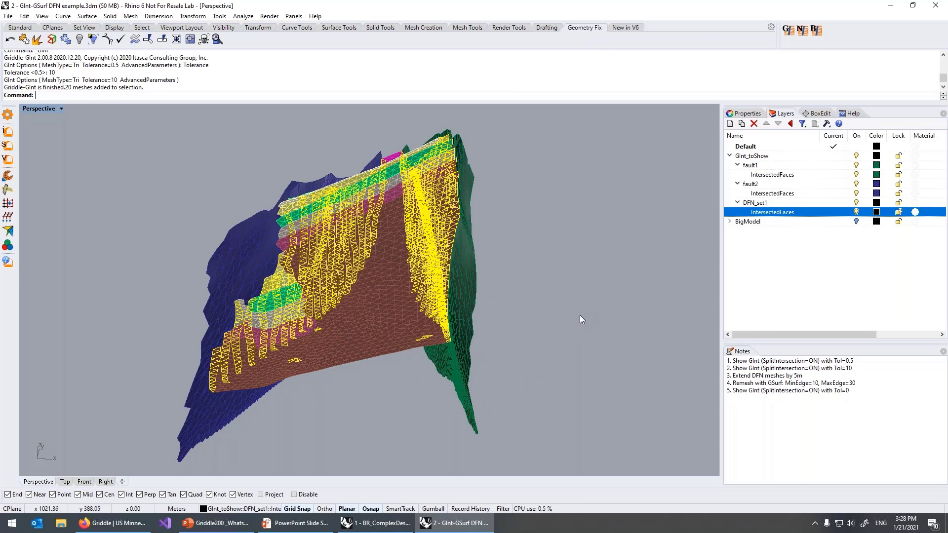
Undo the GInt run made with tolerance 10 and clear the mesh selection
key(ctrl+z)
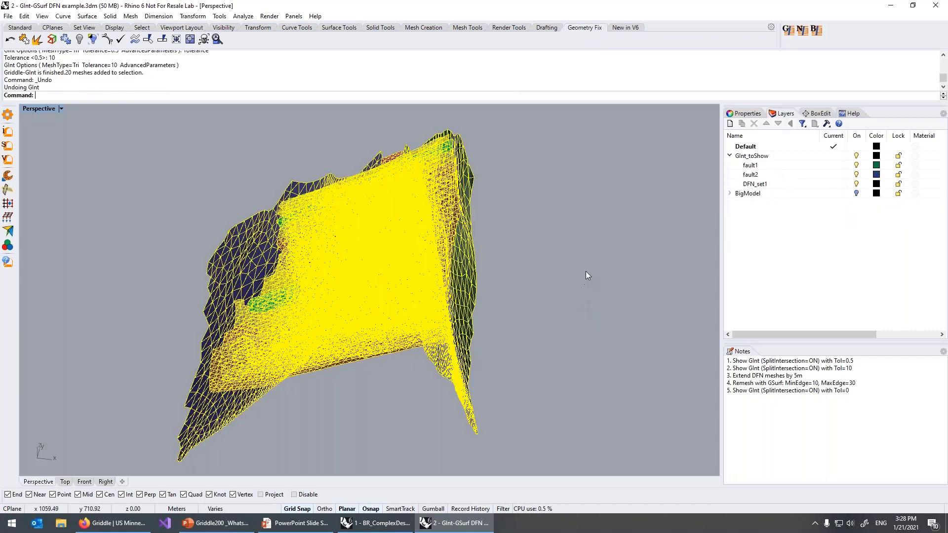
click(578, 271)
right_drag(526, 247, 502, 260)
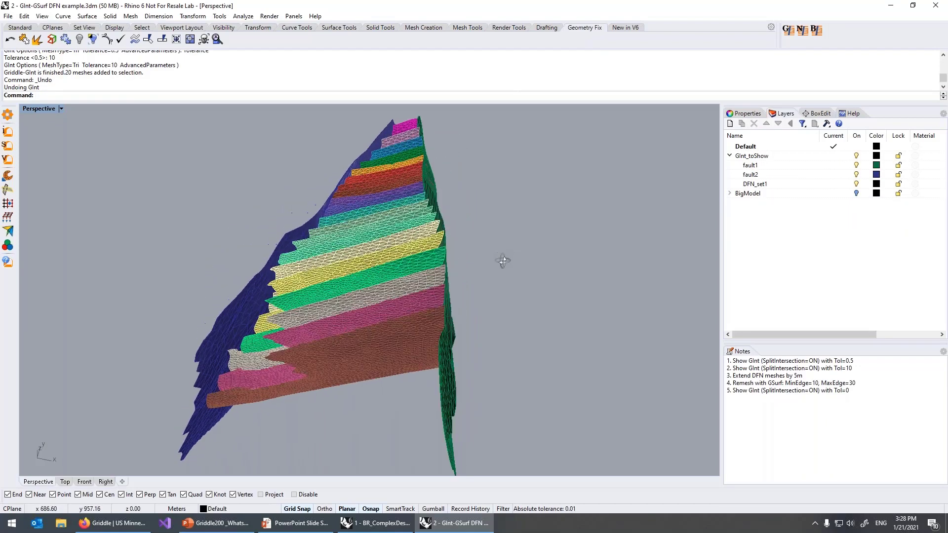
Select the DFN_set1 objects, clear the selection, and examine how the original DFN meshes meet and cross the green fault
click(755, 184)
right_click(761, 185)
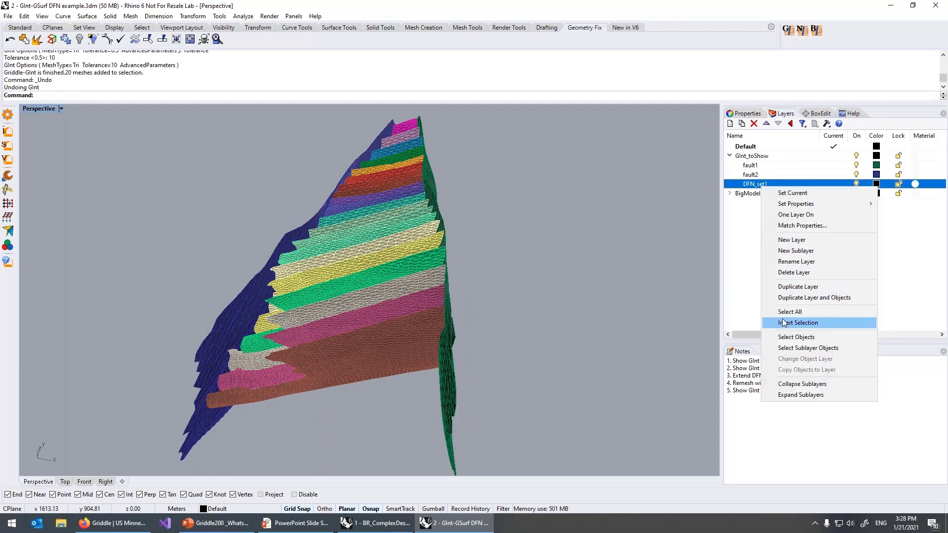
click(788, 338)
right_drag(646, 337, 555, 321)
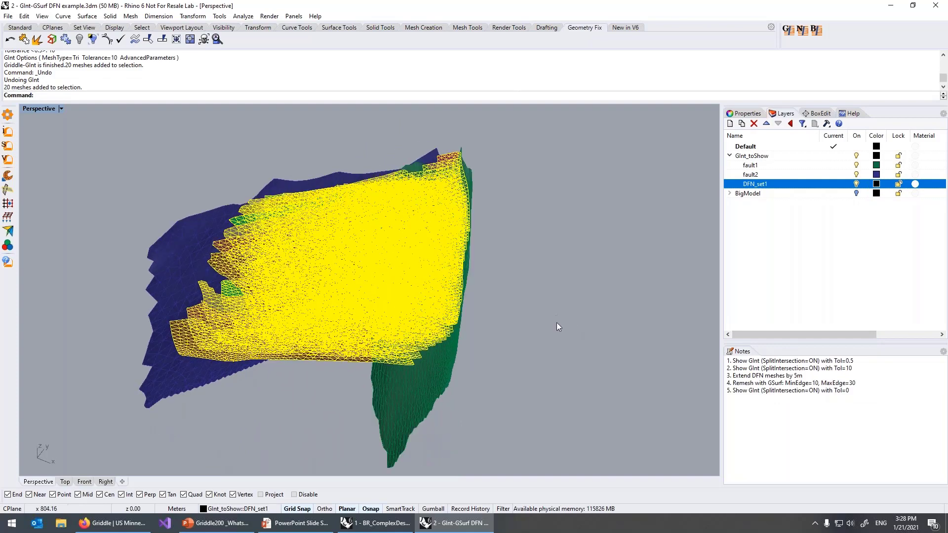
key(Escape)
right_drag(445, 282, 428, 261)
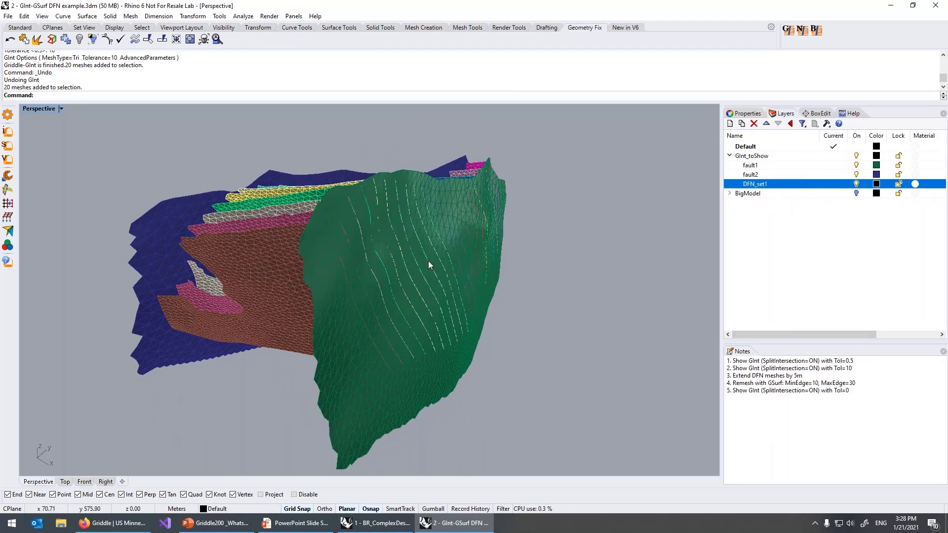
scroll(402, 268, up, 5)
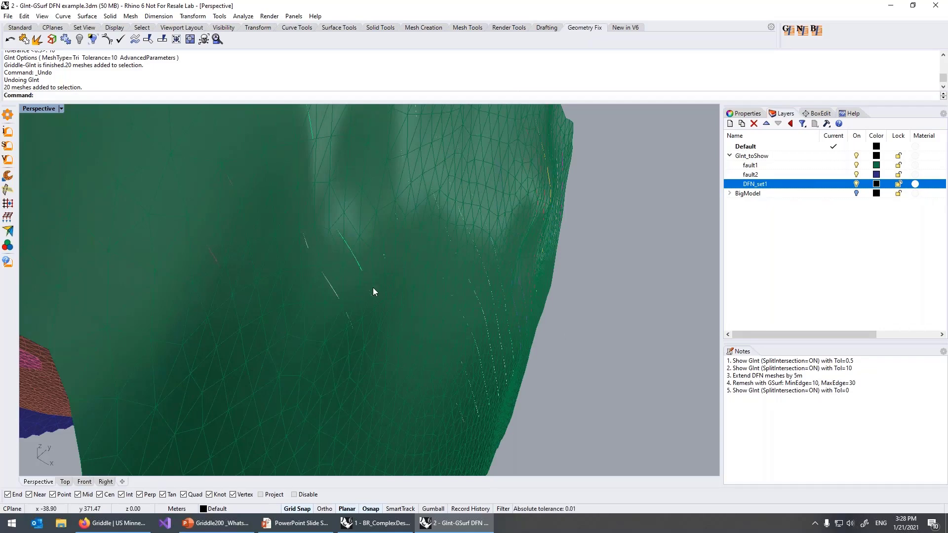
scroll(393, 288, down, 3)
right_drag(342, 303, 369, 309)
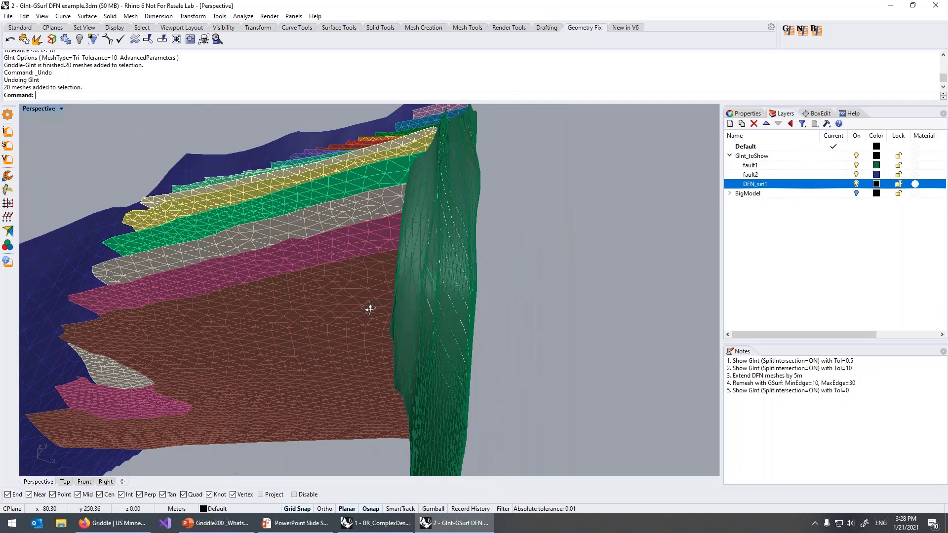
Extend all boundaries of the DFN_set1 meshes with GExtend, using an extend length of 5 and the Merged mesh type
right_click(767, 189)
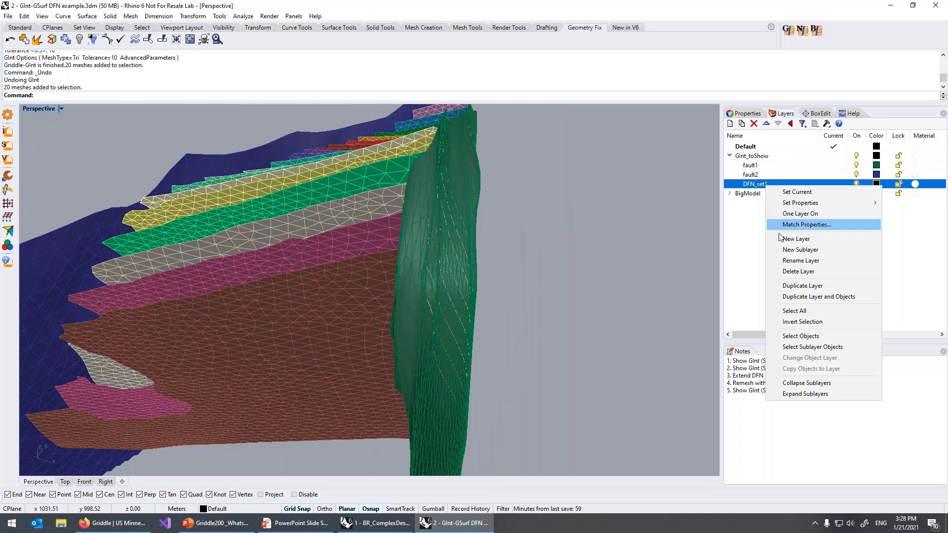
click(796, 336)
right_drag(627, 313, 489, 341)
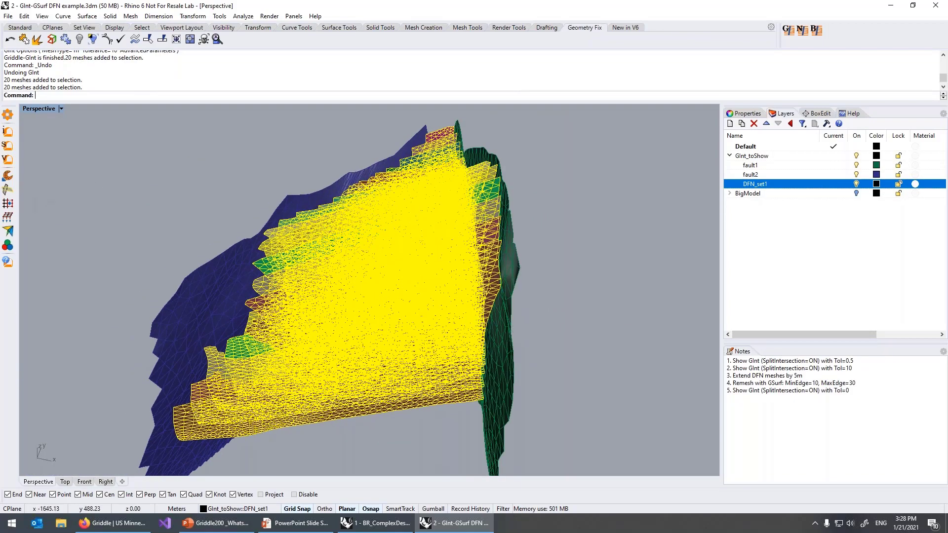
click(8, 204)
click(154, 96)
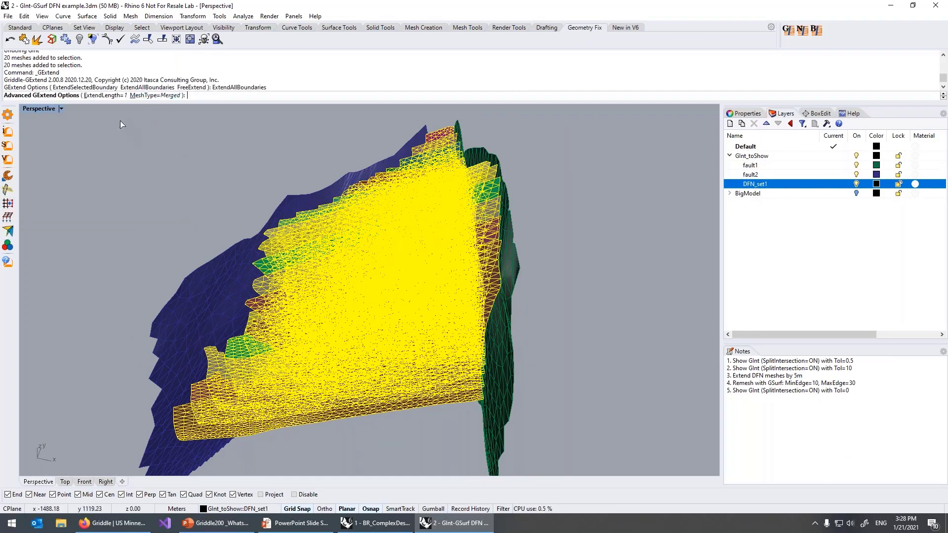
click(106, 95)
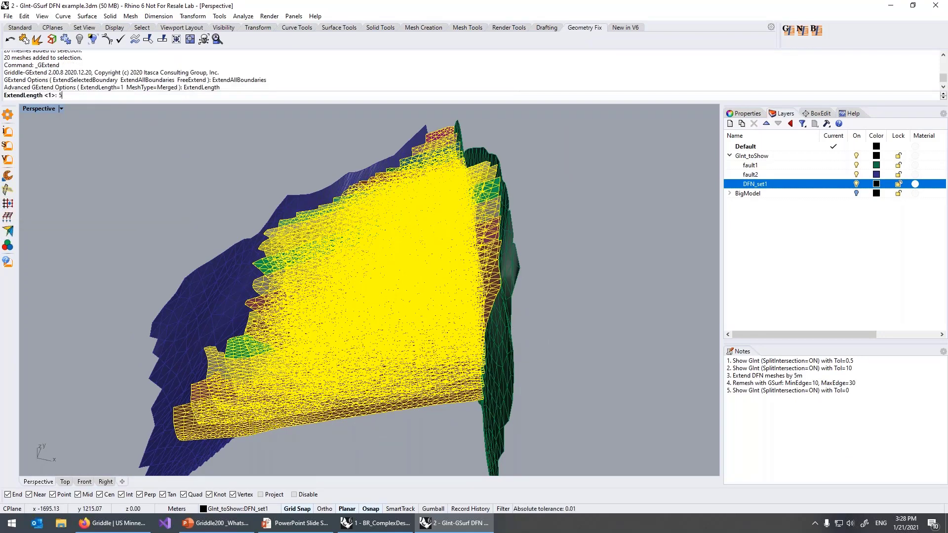
text(5)
key(Return)
key(Return)
right_drag(212, 216, 474, 203)
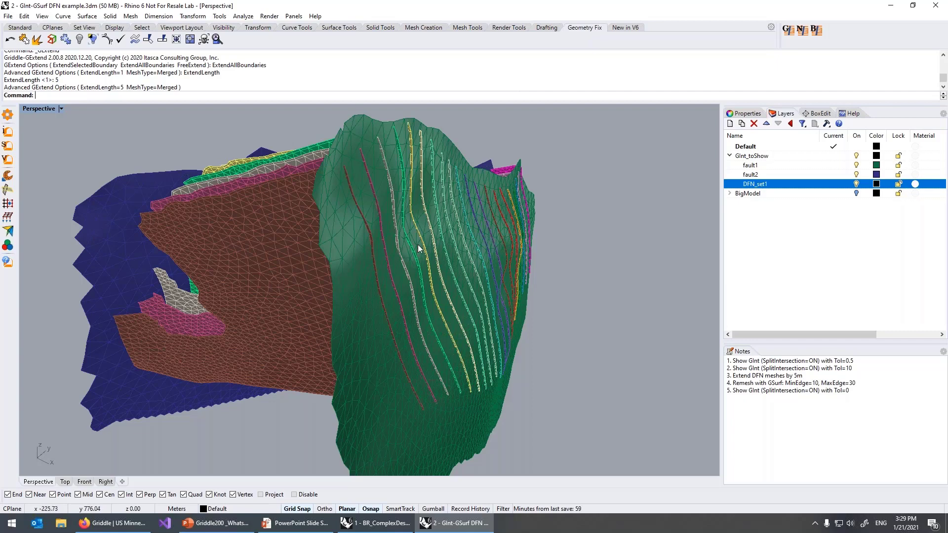
right_drag(417, 245, 437, 262)
Remesh the extended DFN_set1 meshes with GSurf in Tri mode, setting the minimum edge length to 10 and the maximum to 30
right_click(756, 189)
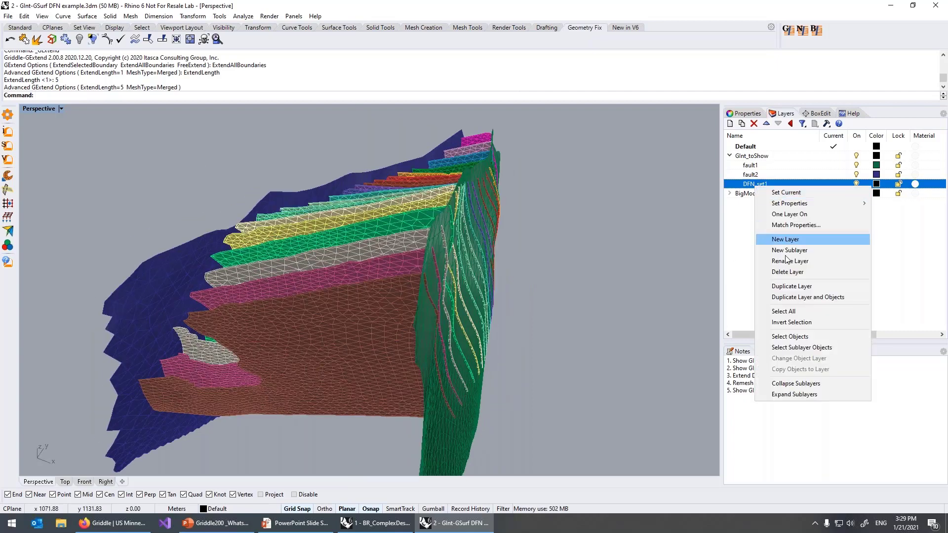
click(771, 338)
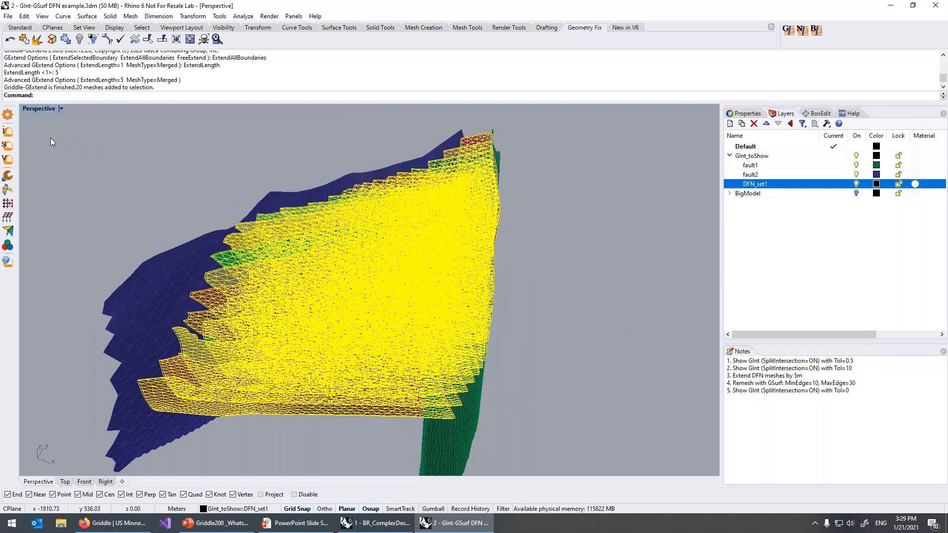
click(7, 146)
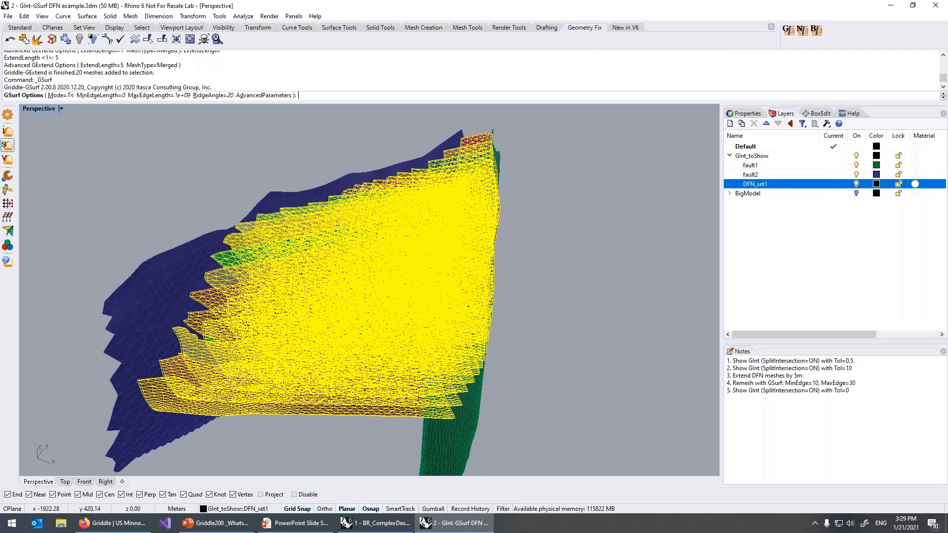
click(96, 95)
text(10)
click(145, 95)
text(30)
key(Return)
key(Return)
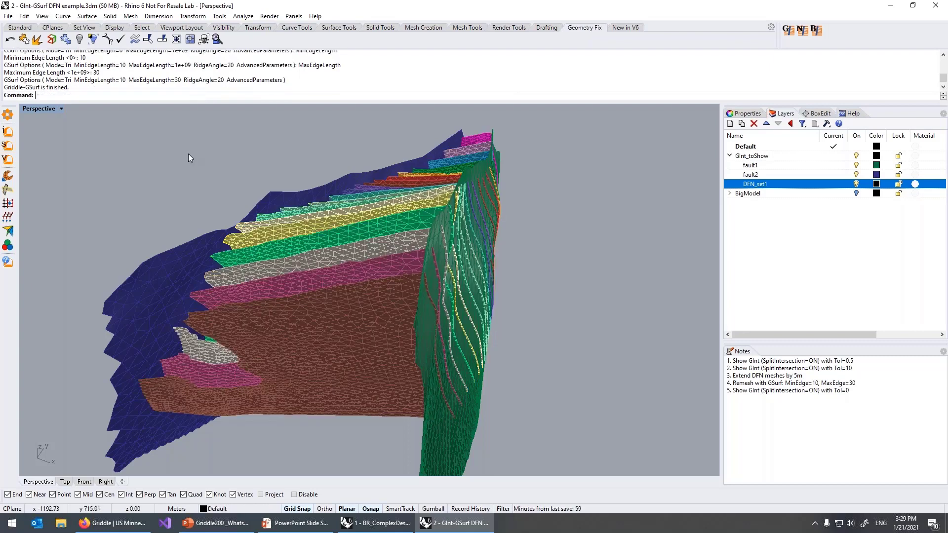
Intersect all visible DFN and fault meshes with GInt, using the Tri mesh type and a tolerance of 0
key(ctrl+a)
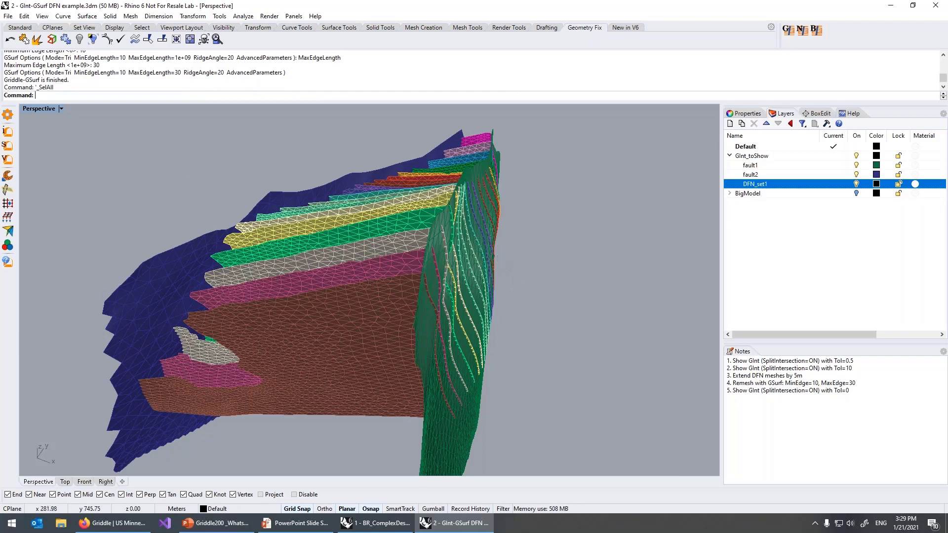
click(8, 131)
click(99, 96)
text(0)
key(Return)
key(Return)
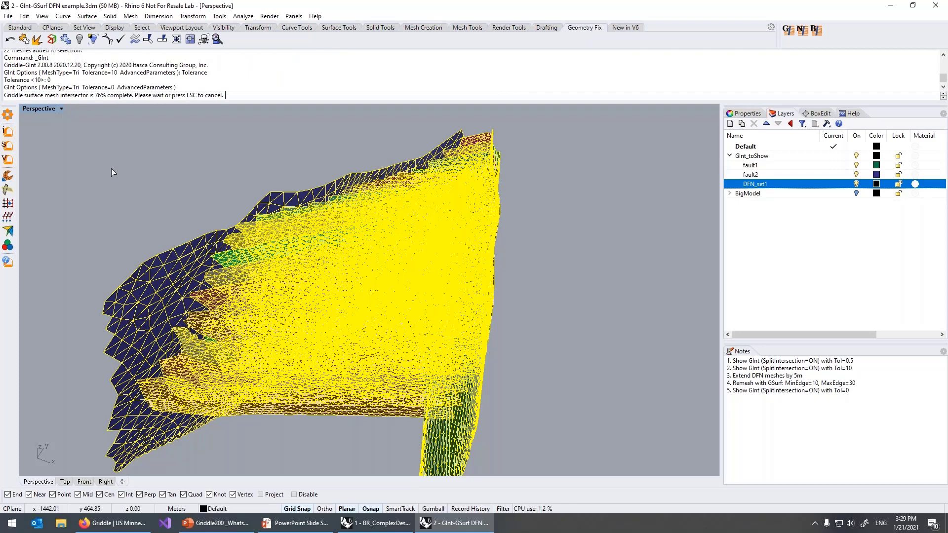
click(111, 167)
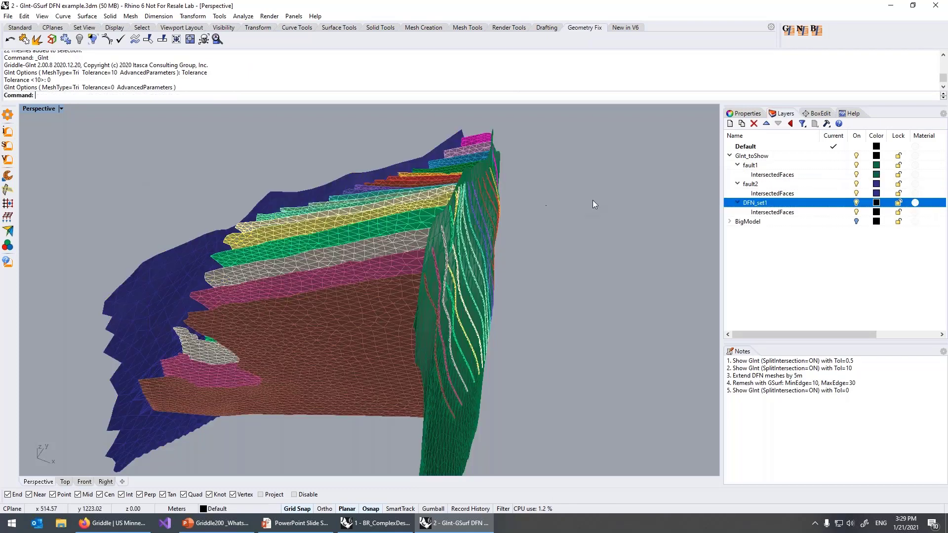
Delete the objects on DFN_set1's IntersectedFaces sublayer and examine the remaining DFN mesh edges along the faults
click(768, 212)
right_click(768, 212)
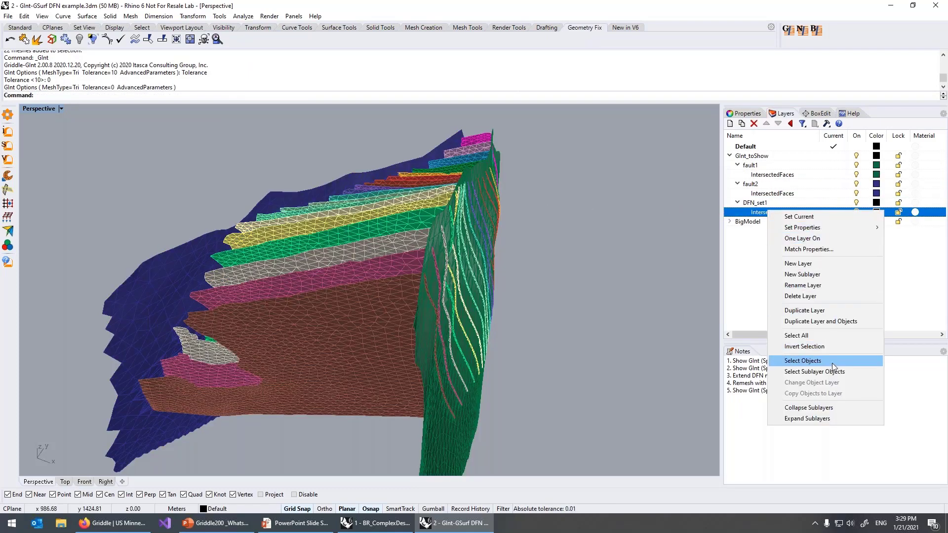
click(803, 361)
right_drag(561, 329, 592, 301)
shift+right_drag(576, 269, 574, 299)
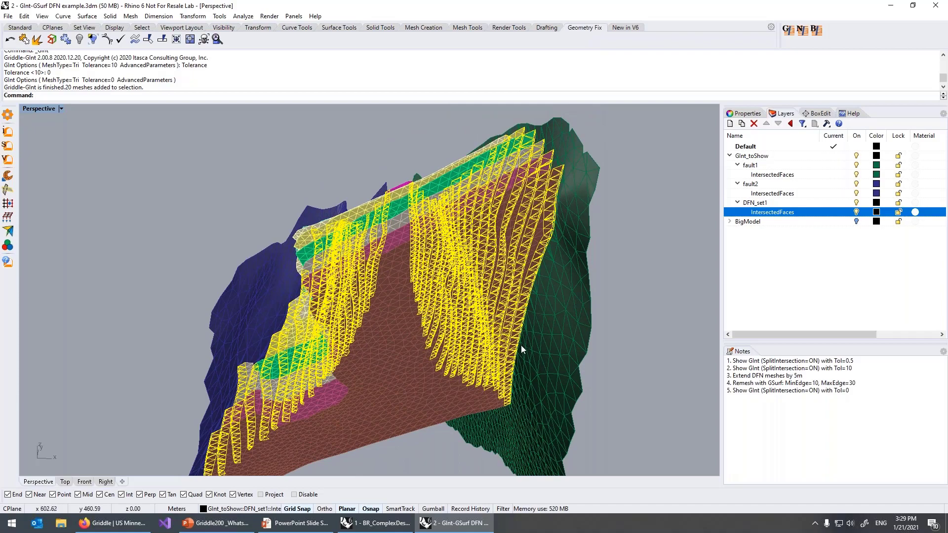
right_drag(534, 340, 527, 348)
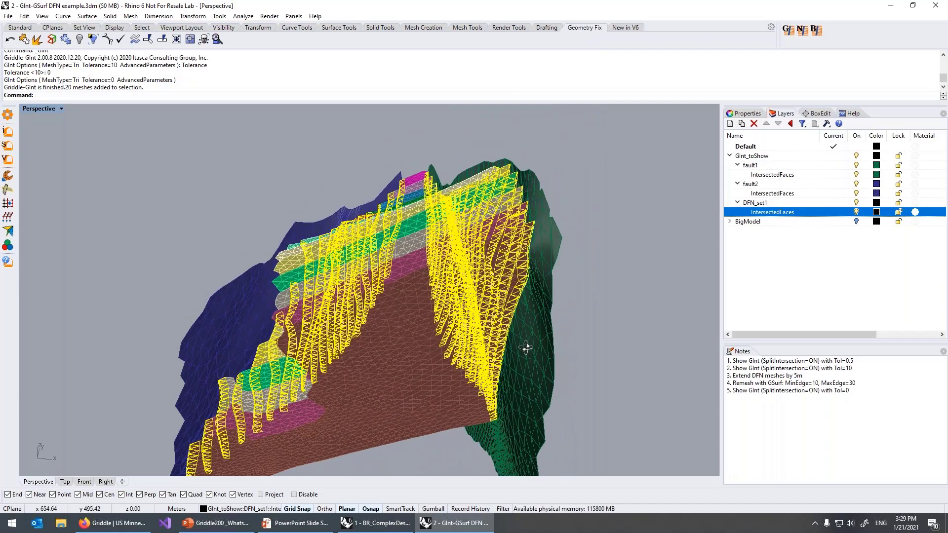
key(Delete)
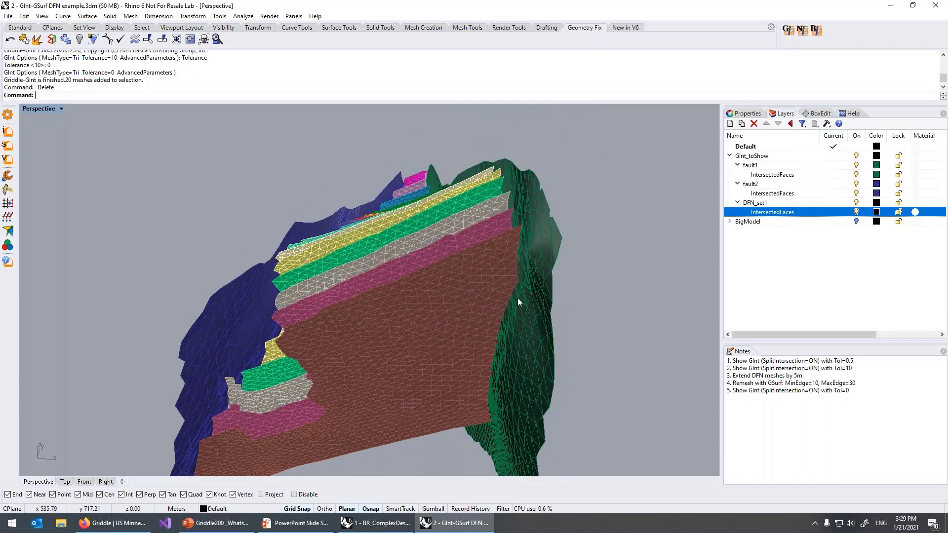
right_drag(528, 342, 504, 323)
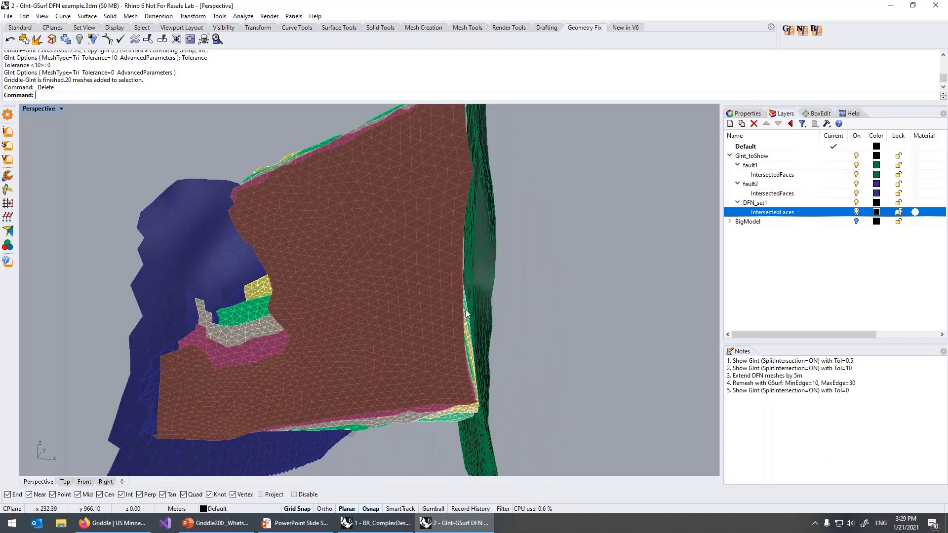
scroll(466, 314, up, 6)
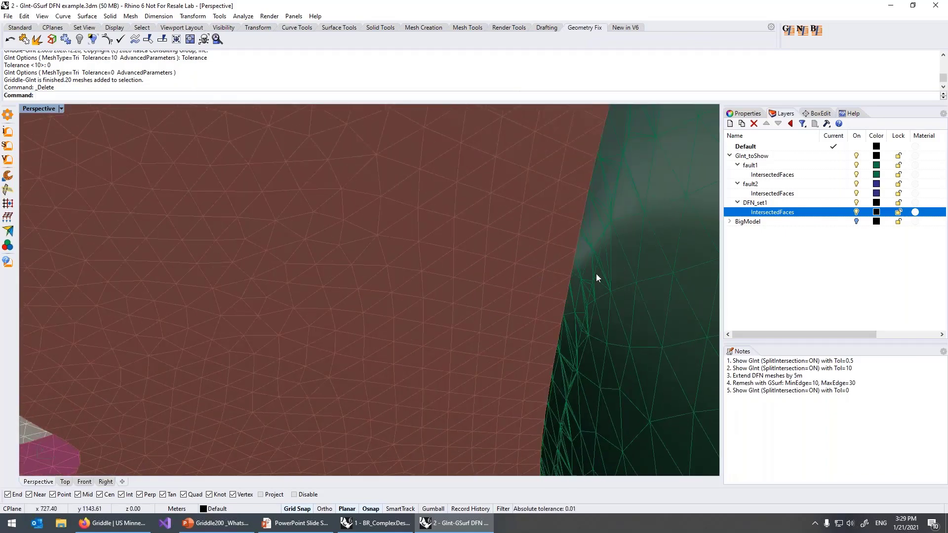
scroll(570, 285, down, 6)
right_drag(567, 282, 499, 292)
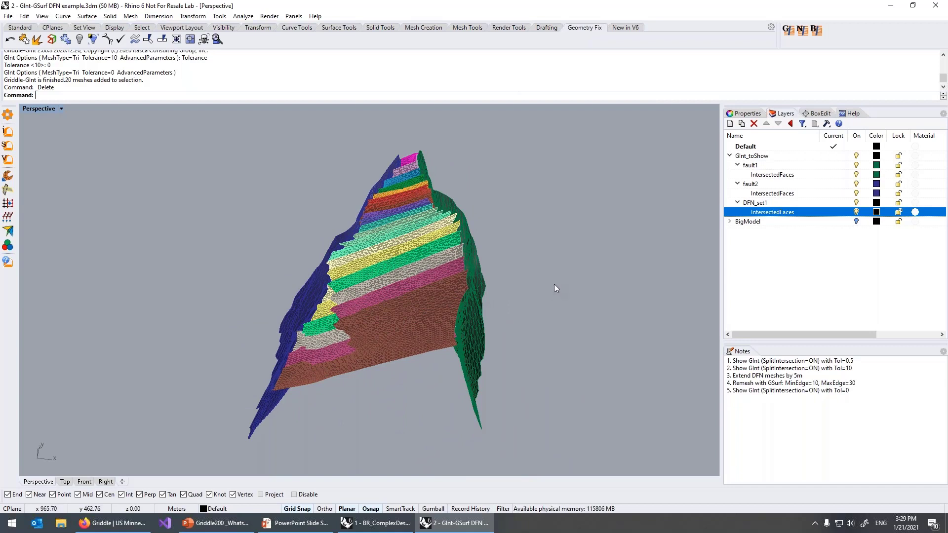
Close the DFN example without saving changes and open the file "2 - GSurf Elemsize example.3dm"
click(931, 5)
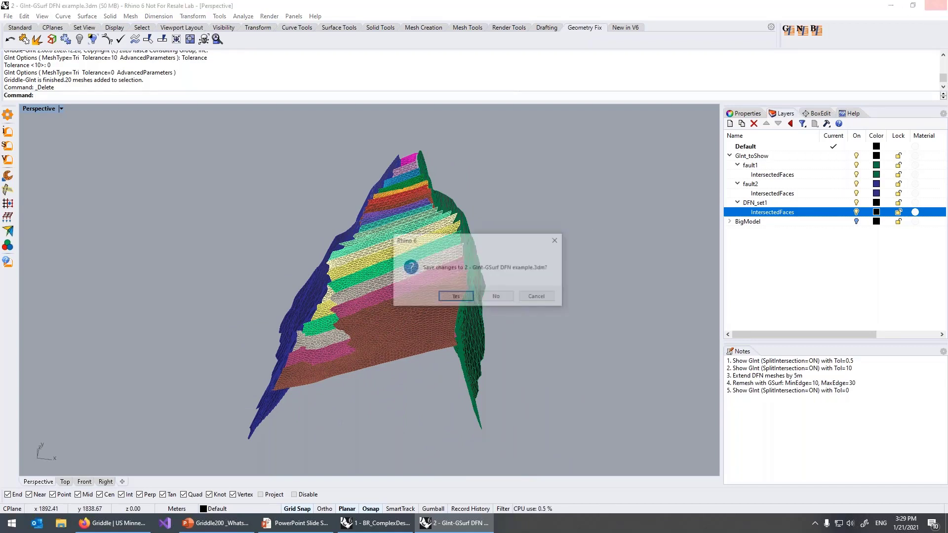
click(497, 296)
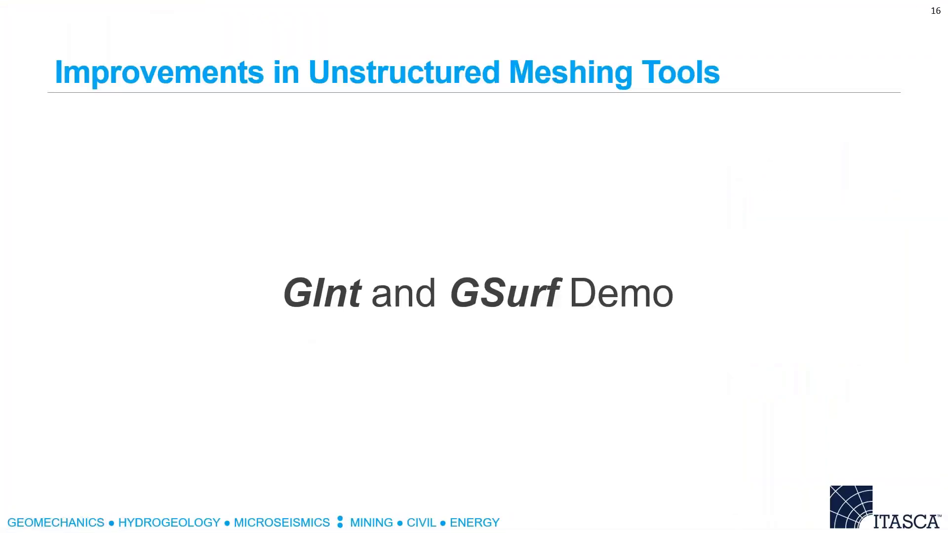
drag(0, 147, 417, 2)
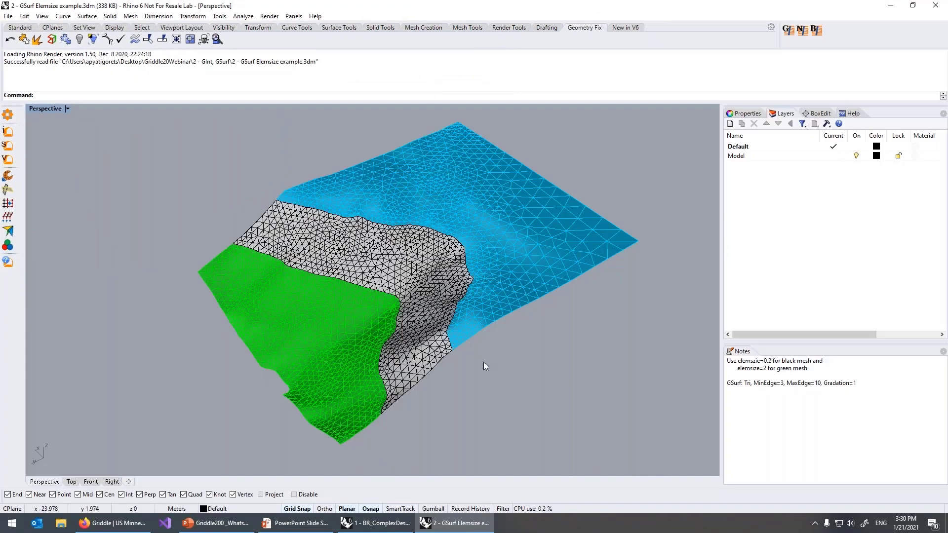
right_drag(391, 385, 409, 368)
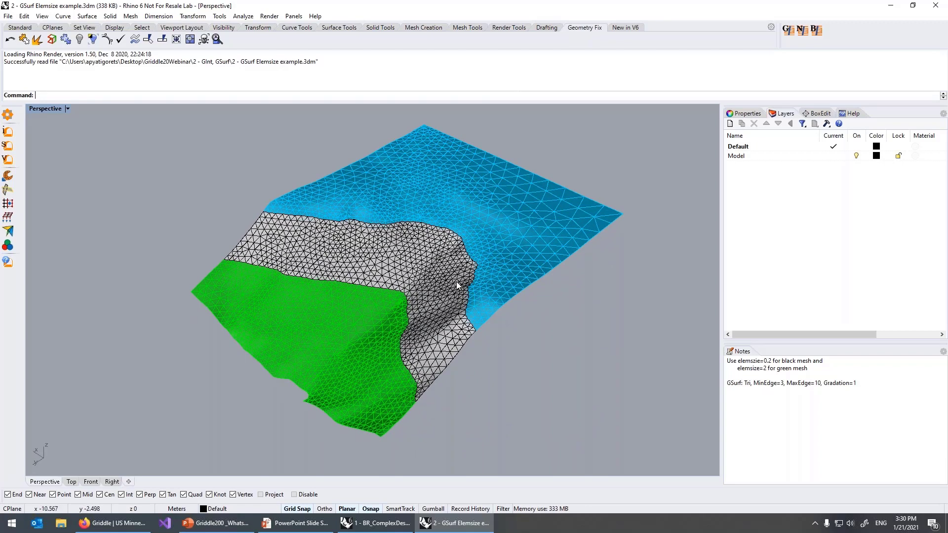
Remesh all three surface meshes with GSurf in Tri mode using minimum edge length 3 and maximum edge length 10, and undo the remeshing
key(ctrl+a)
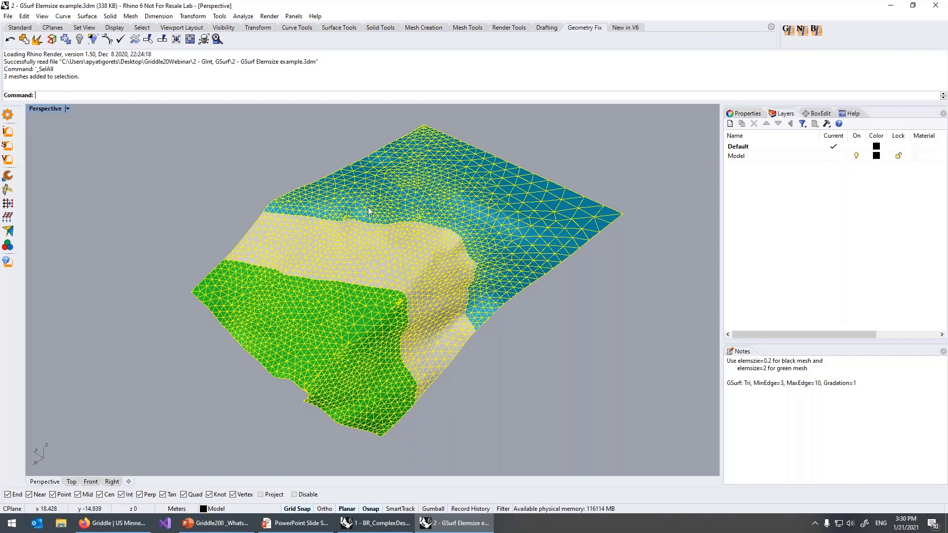
click(185, 190)
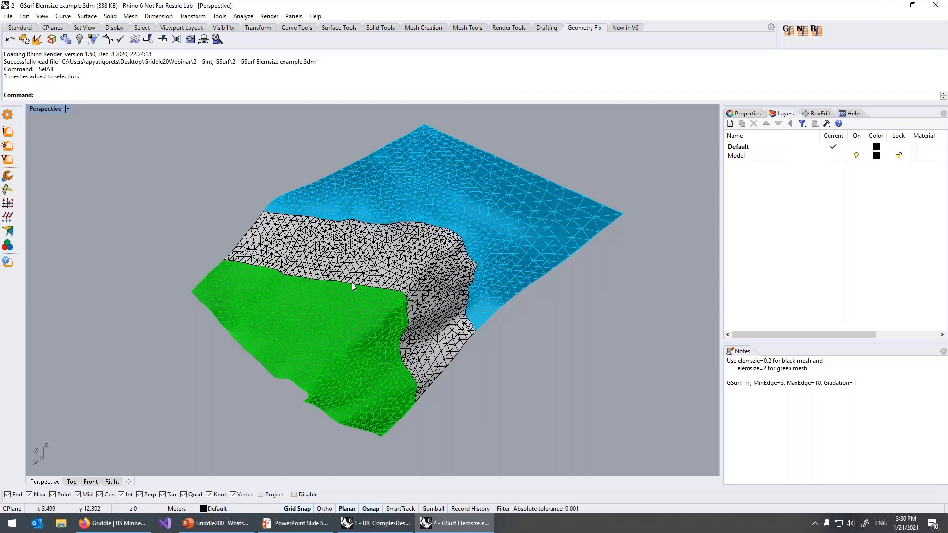
key(ctrl+a)
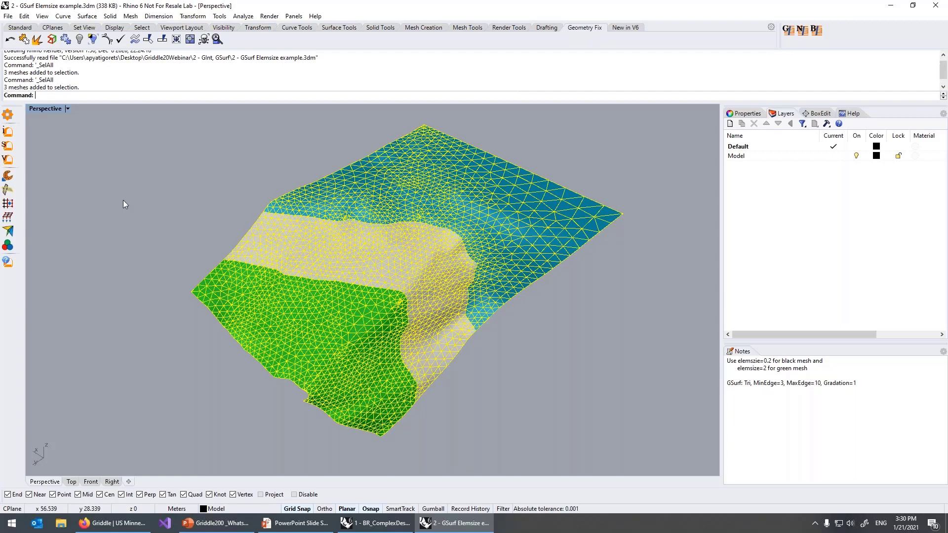
click(8, 146)
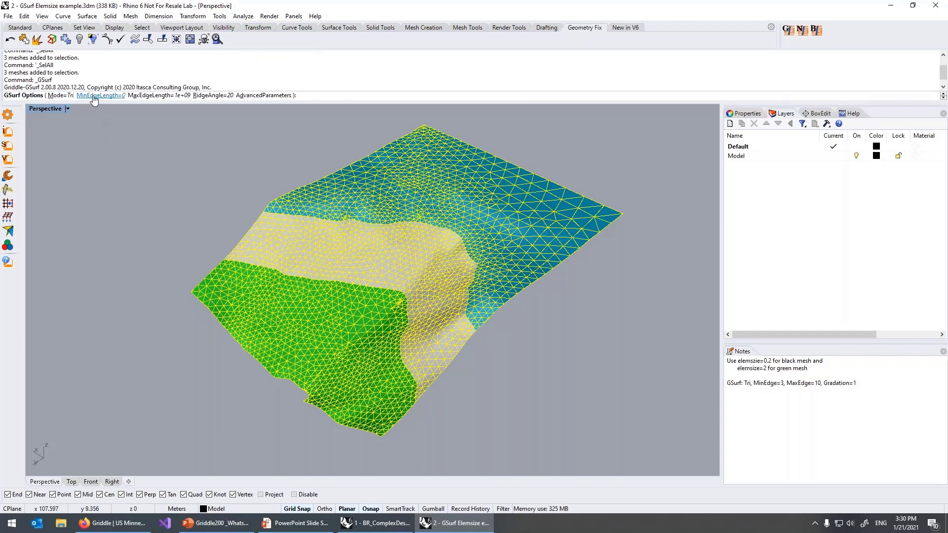
click(94, 97)
text(3)
key(Return)
click(130, 98)
text(10)
key(Return)
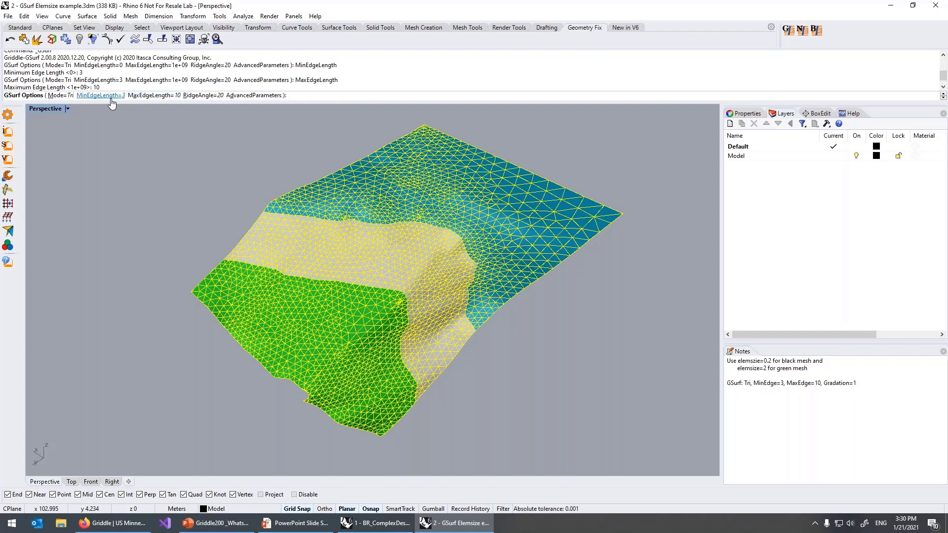
key(Return)
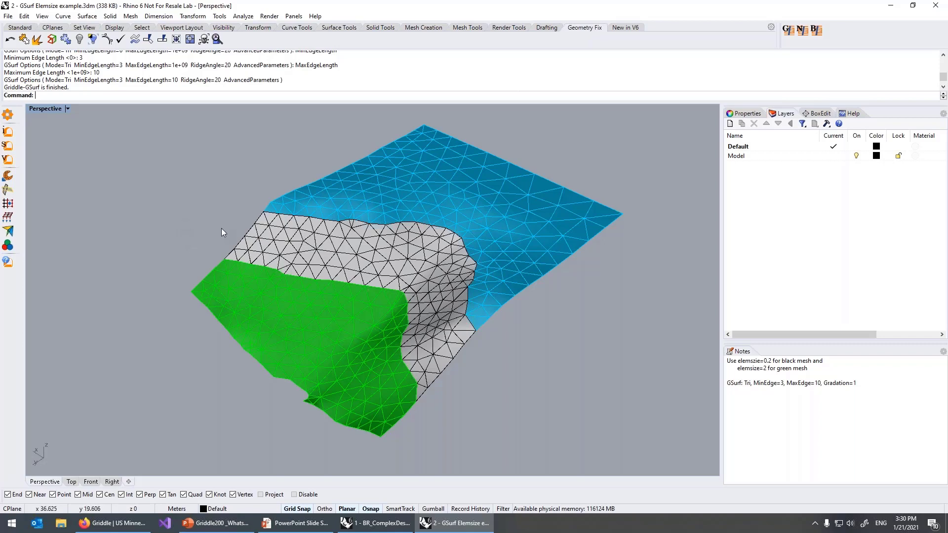
key(ctrl+z)
Assign the hyperlink elemsize:0.2 to the black middle surface mesh
click(225, 209)
click(303, 239)
click(741, 113)
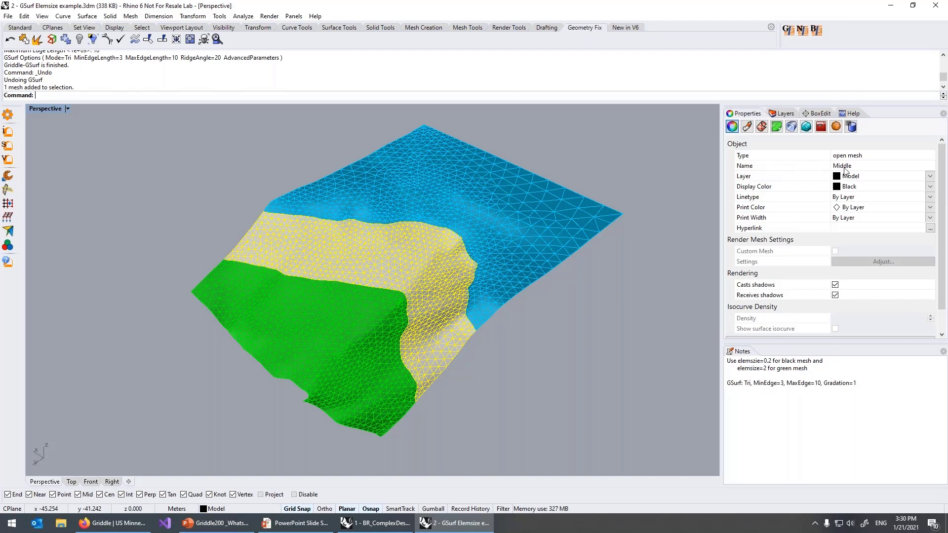
click(929, 229)
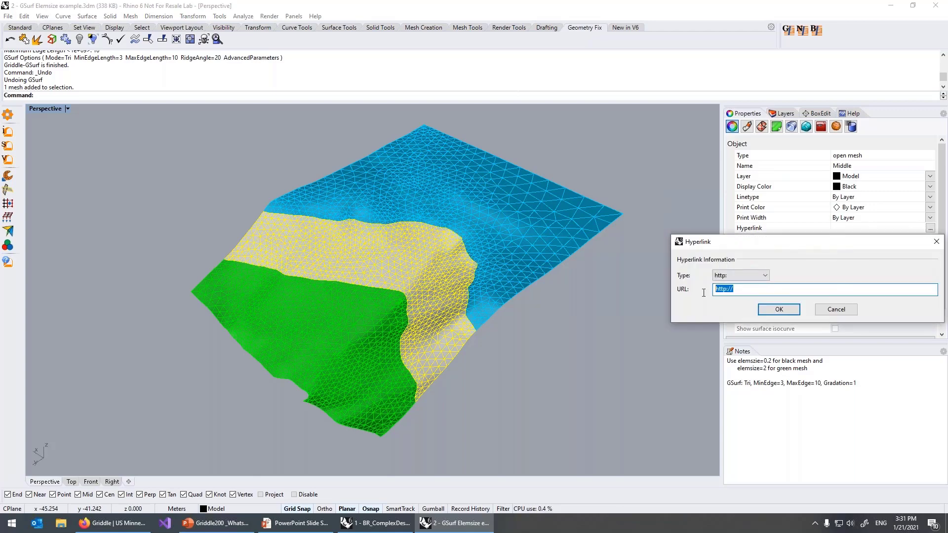
text(elemsize:)
key(Return)
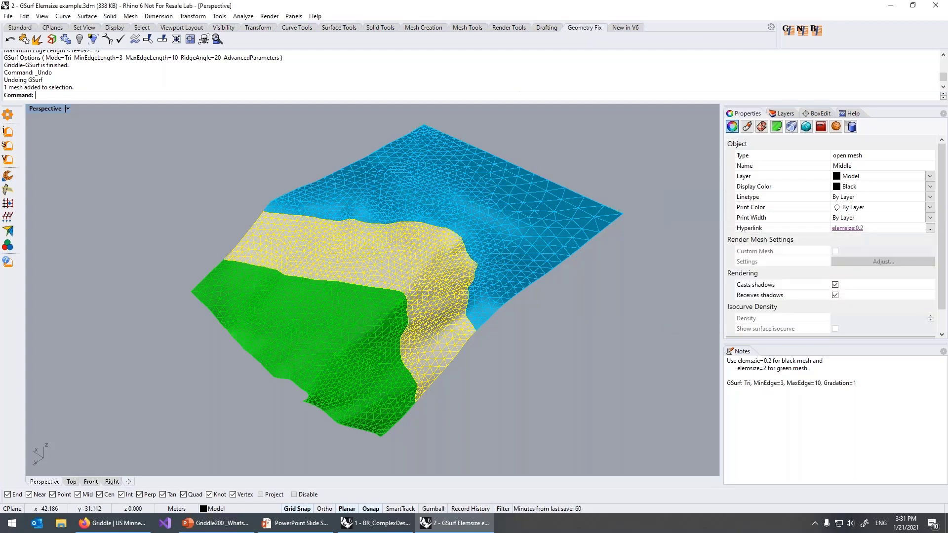
Assign an element size of 2 to the green bottom mesh through its elemsize hyperlink
click(366, 327)
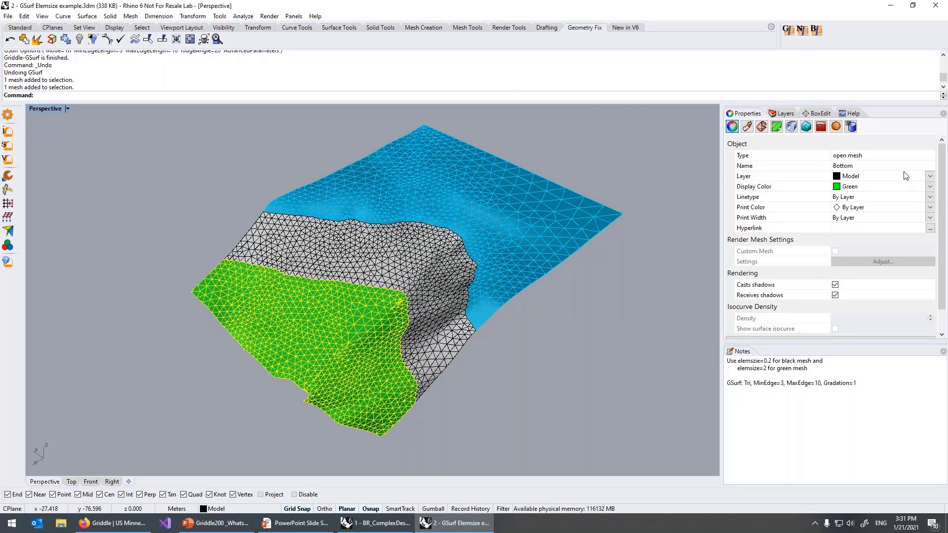
click(931, 228)
text(elemsize)
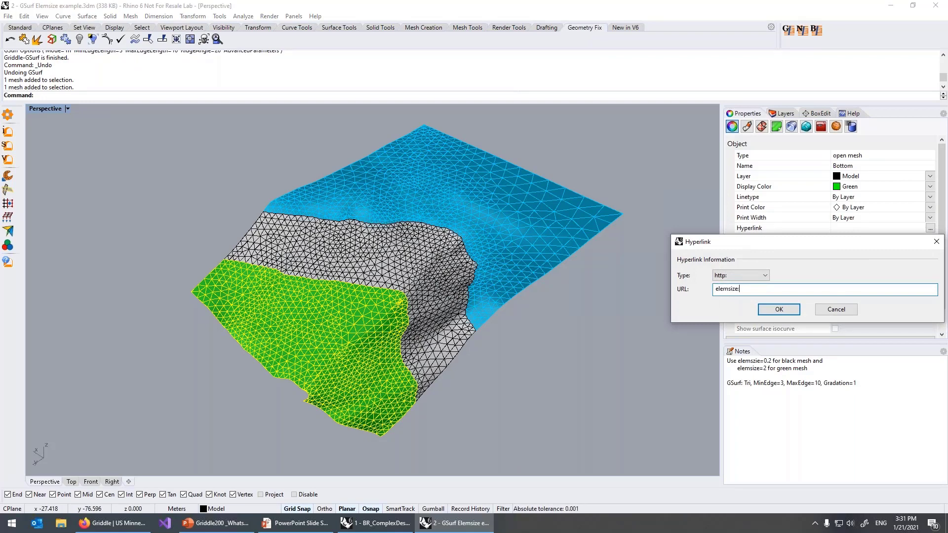
key(Return)
Remesh all three surface meshes with GSurf in Tri mode, using minimum edge length 3 and maximum edge length 10
key(Escape)
key(ctrl+a)
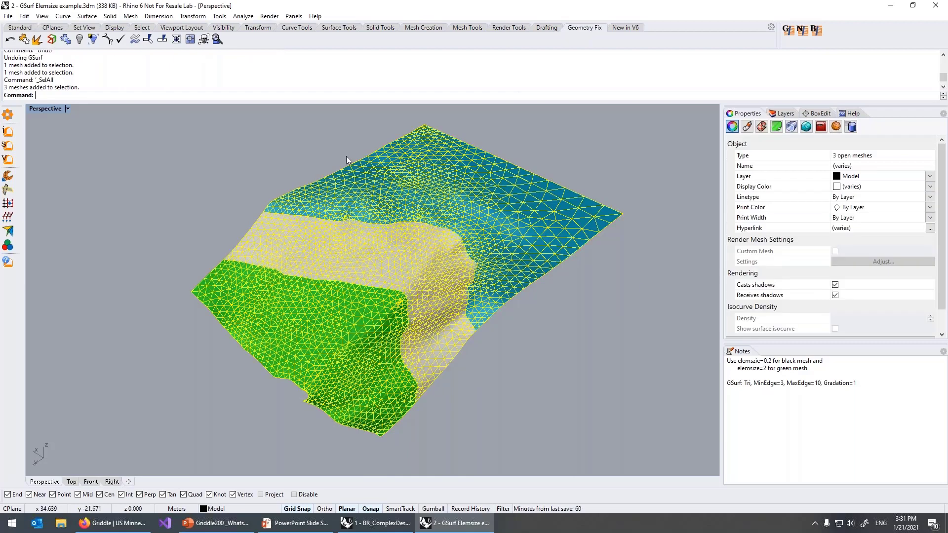
click(7, 146)
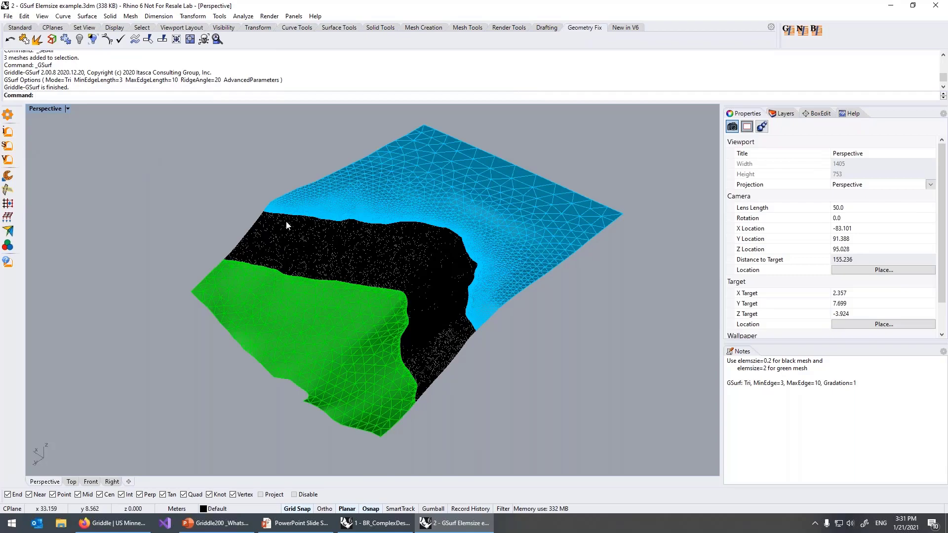
Examine the element sizes of the black mesh and the size transition into the adjoining blue and green meshes
scroll(356, 286, up, 10)
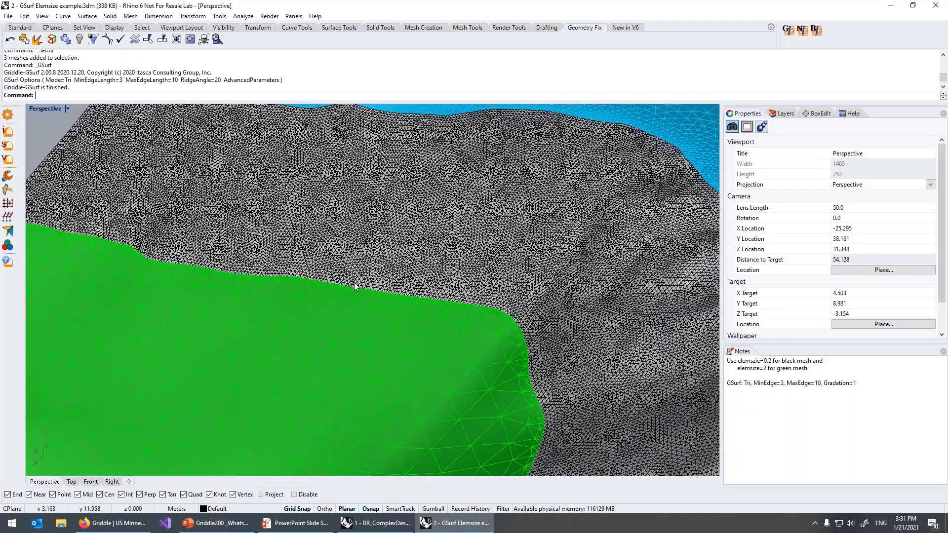
scroll(355, 286, up, 2)
scroll(331, 305, up, 2)
scroll(331, 305, down, 10)
scroll(455, 144, up, 14)
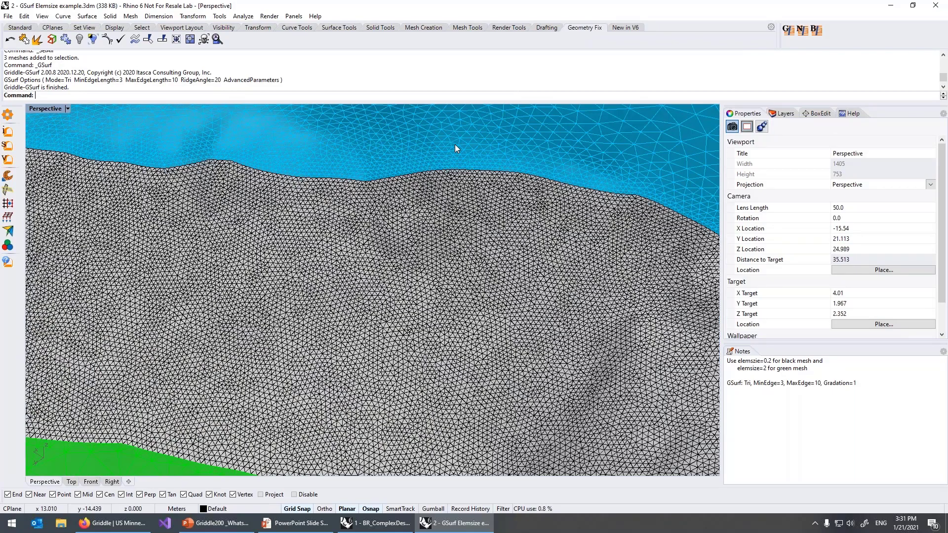
scroll(457, 240, down, 15)
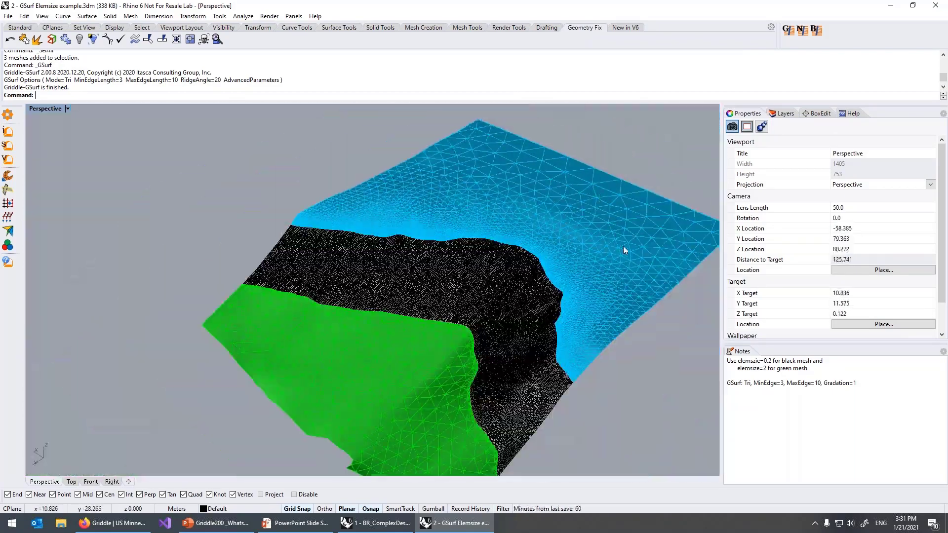
scroll(576, 233, down, 2)
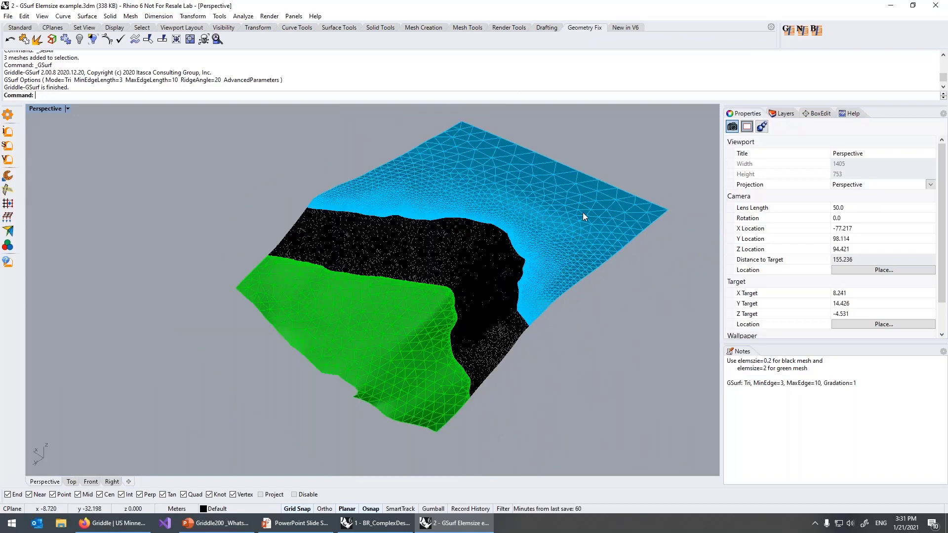
scroll(508, 230, up, 6)
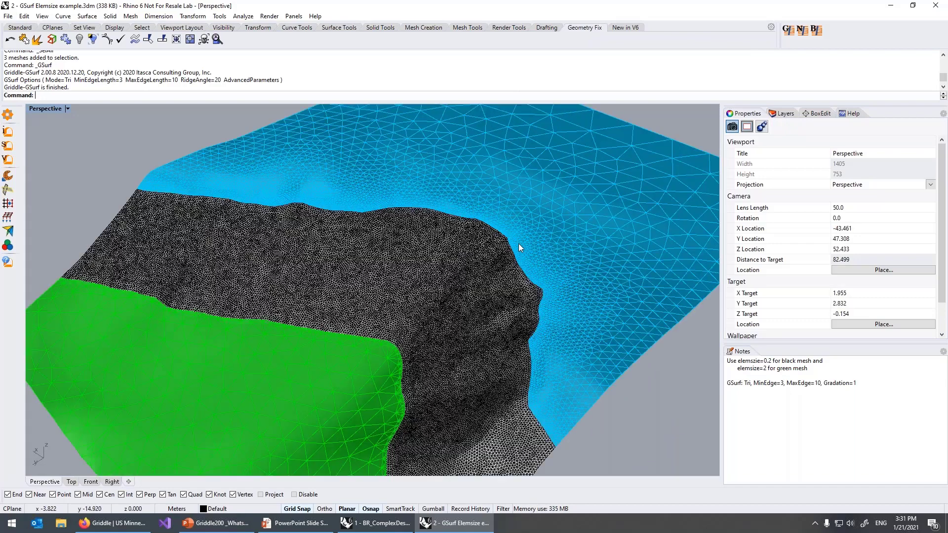
shift+right_drag(529, 245, 484, 287)
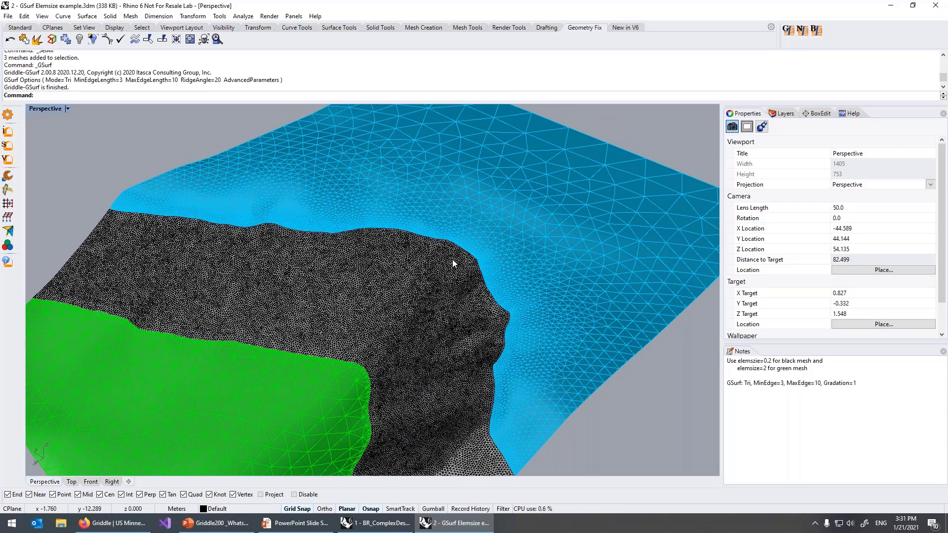
Bring up GSurf's advanced parameters for review and close the Elemsize example without saving changes
click(8, 146)
click(238, 96)
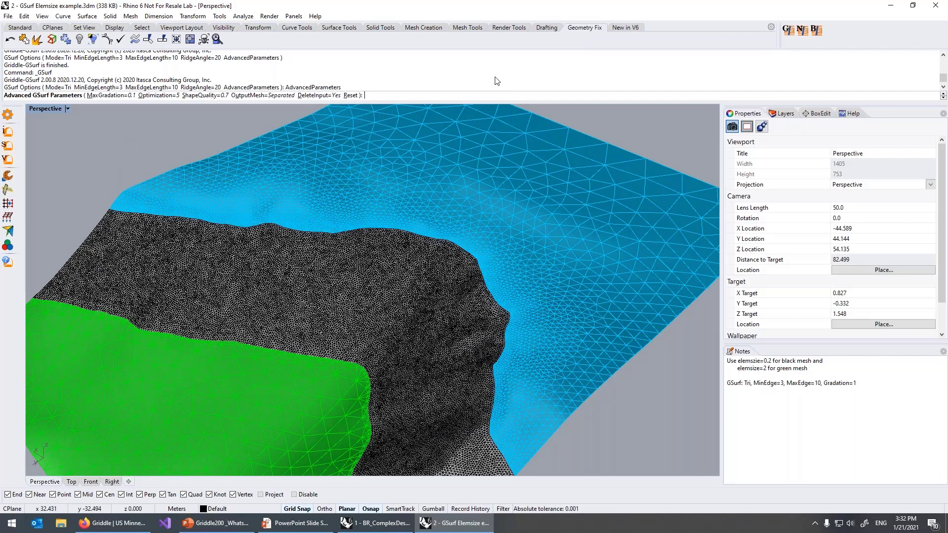
click(935, 6)
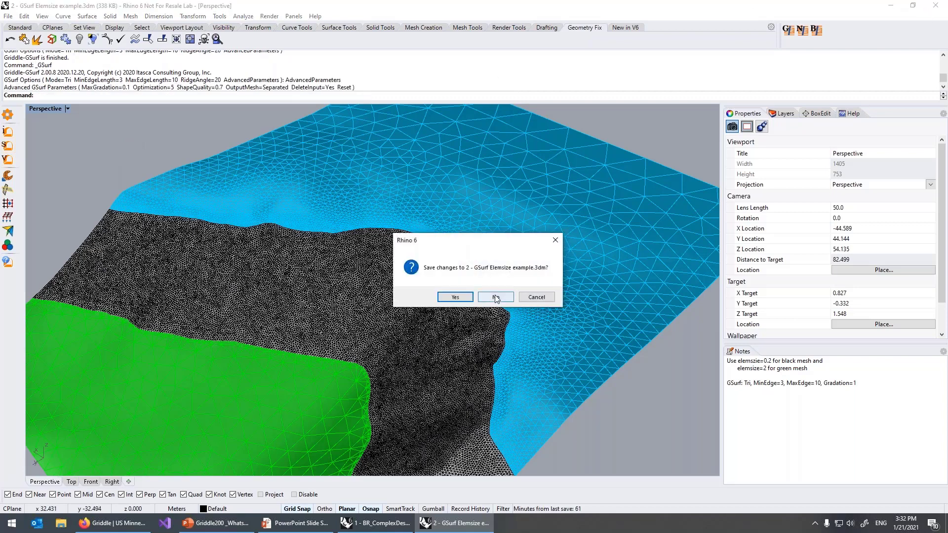
click(496, 298)
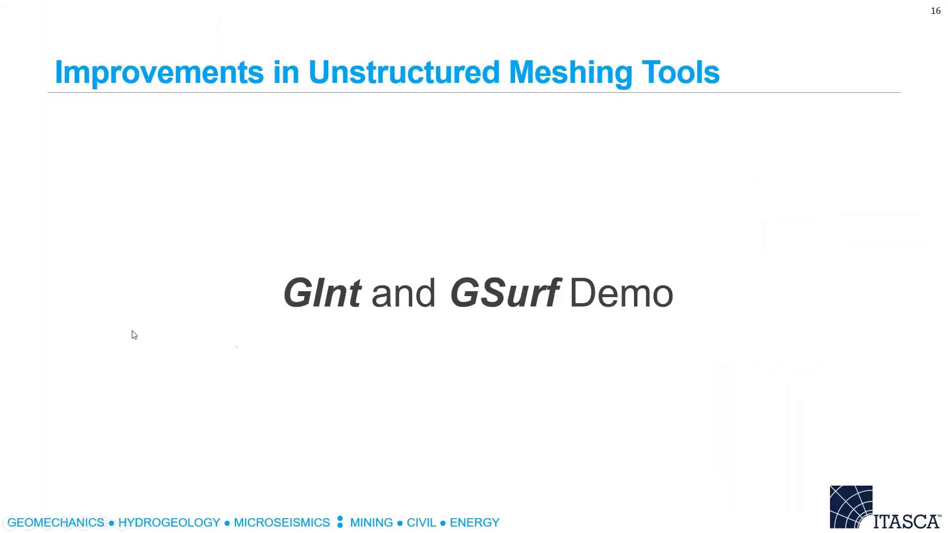
key(Right)
key(Right)
key(Left)
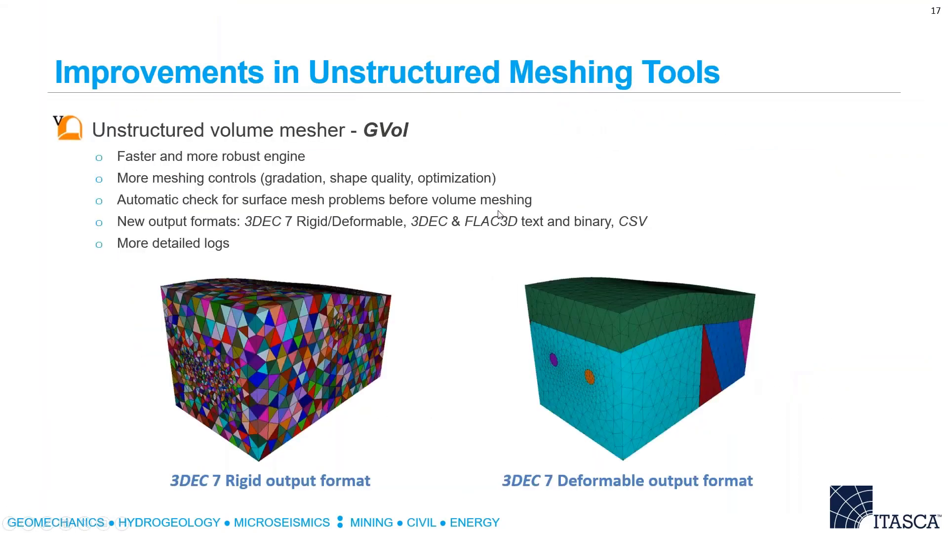
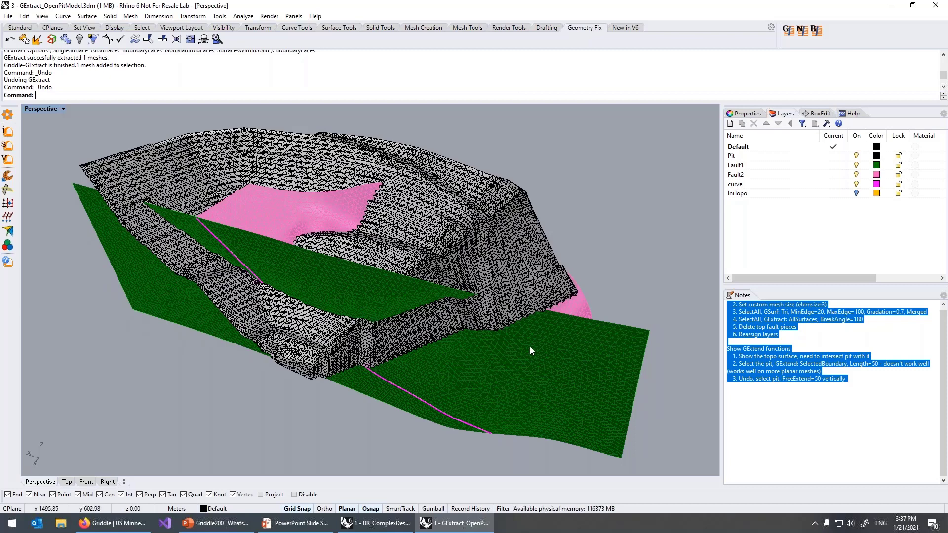
Delete the magenta curve running along the green Fault1 mesh in the open pit model
right_drag(531, 347, 327, 307)
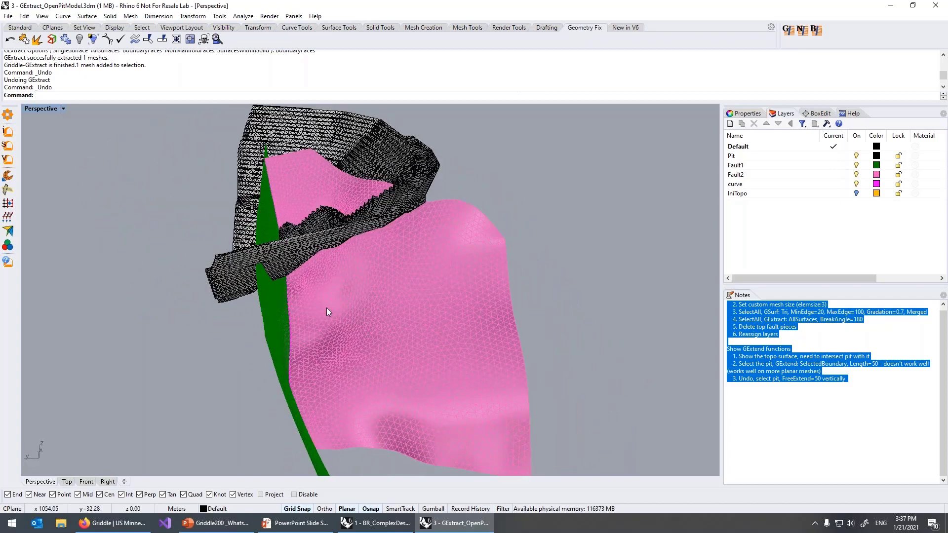
right_drag(252, 321, 336, 325)
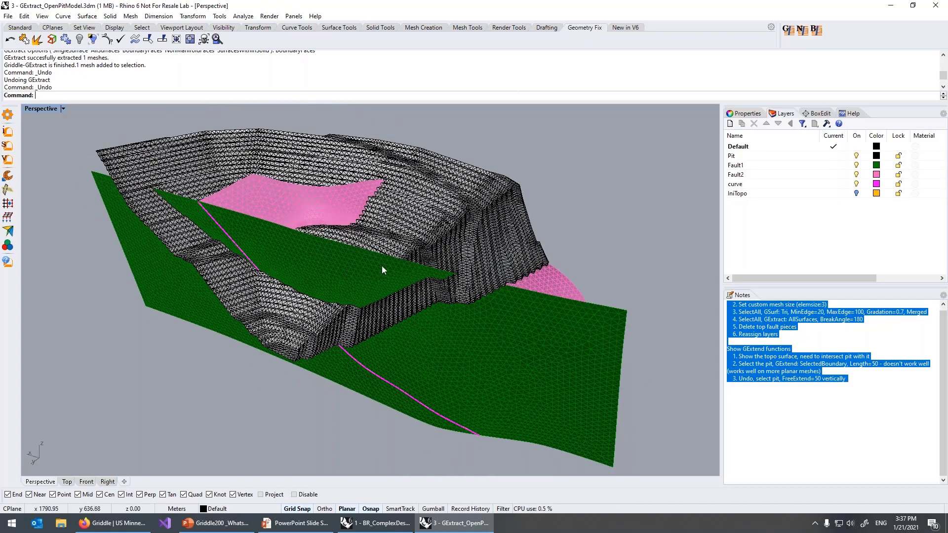
right_drag(356, 230, 425, 335)
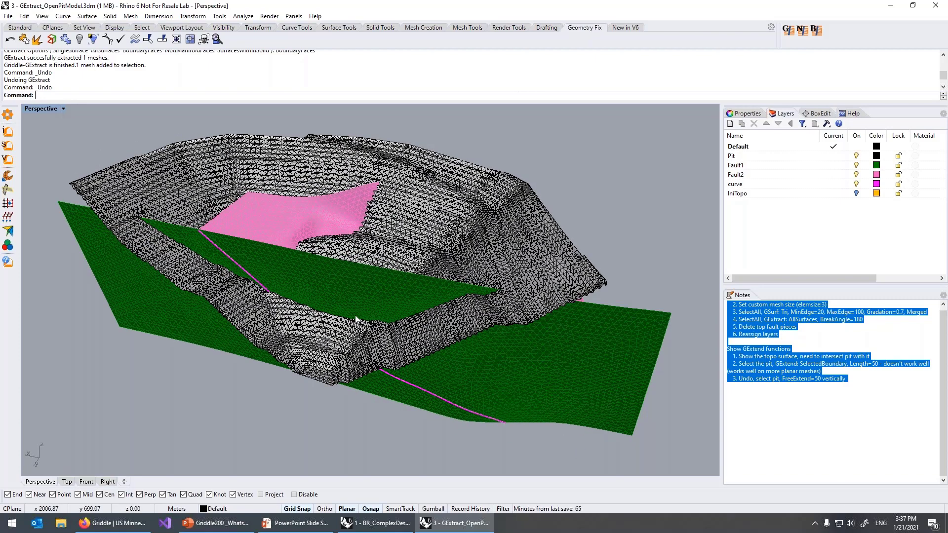
right_drag(385, 327, 378, 319)
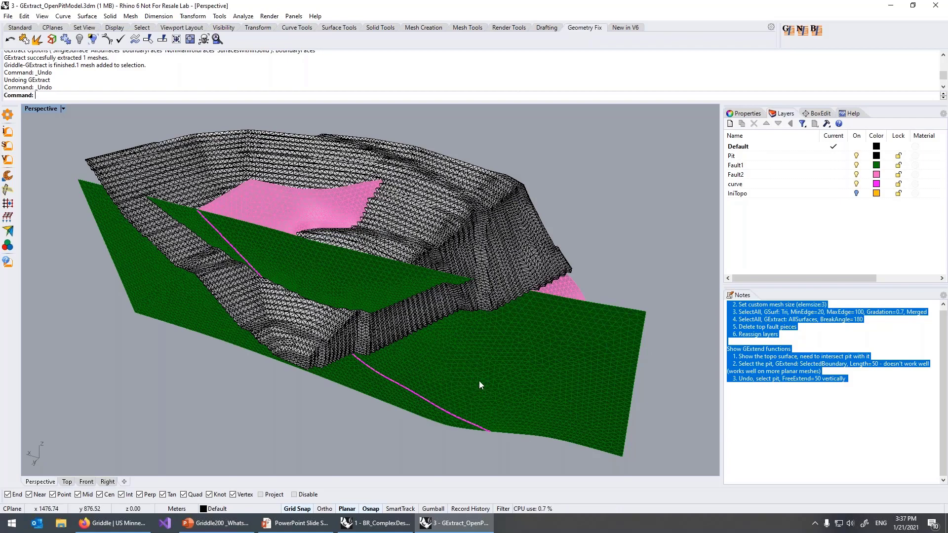
right_drag(479, 381, 316, 295)
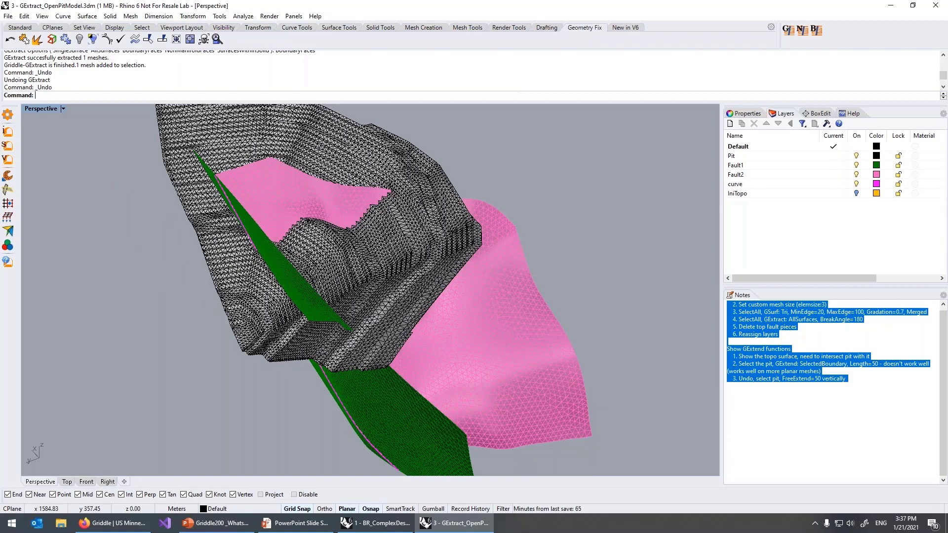
right_drag(316, 410, 389, 385)
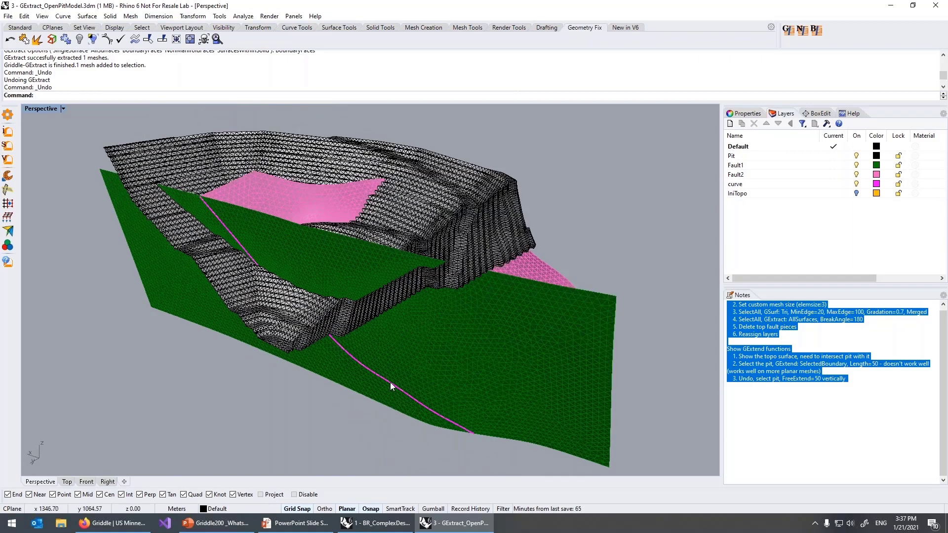
click(390, 382)
click(425, 408)
key(Delete)
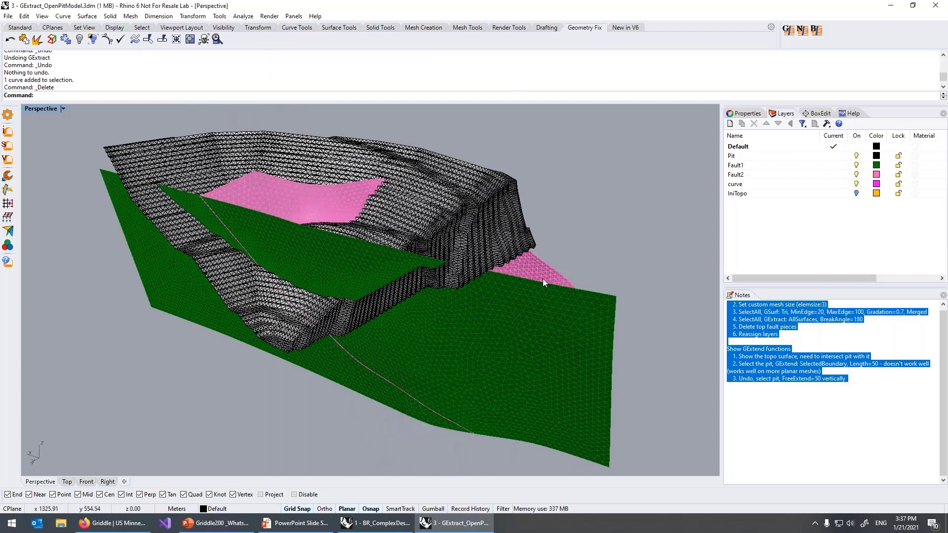
Extract the boundary faces of the pink Fault2 mesh with GExtract's BoundaryFaces option
right_drag(543, 279, 507, 299)
click(508, 299)
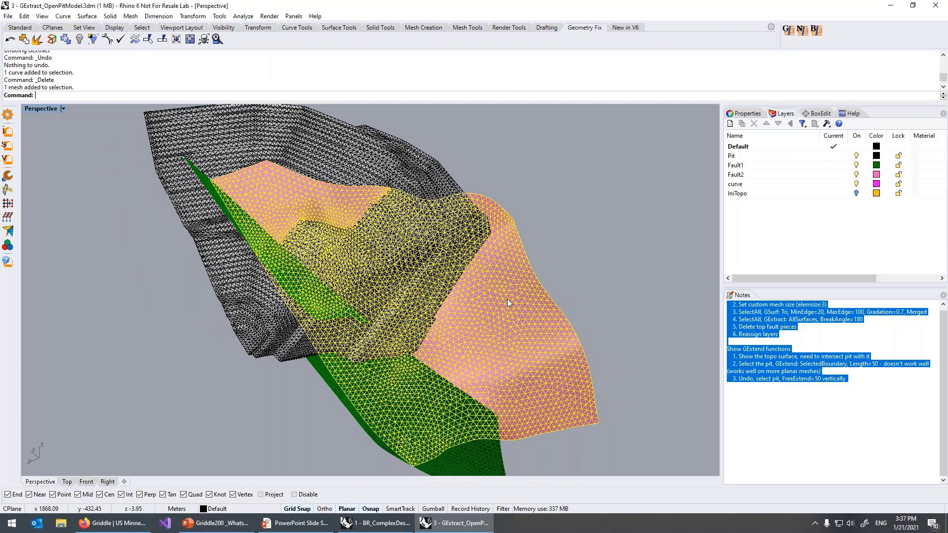
click(8, 190)
key(Return)
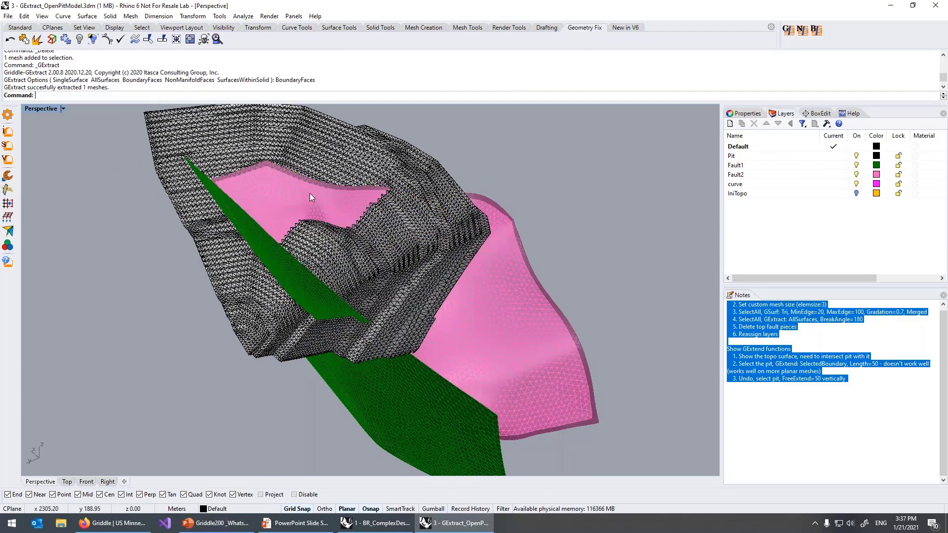
Delete the extracted strip of boundary faces around the Fault2 mesh
right_drag(463, 302, 441, 300)
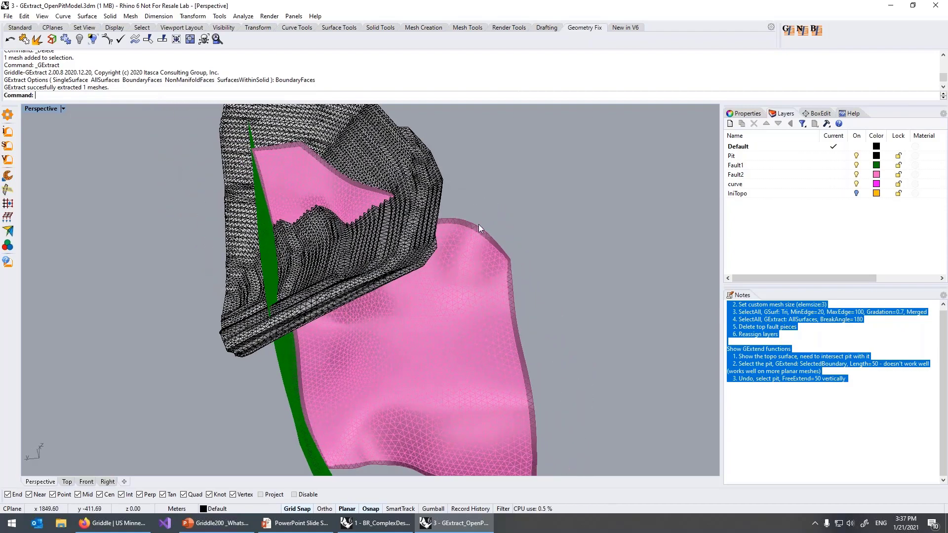
scroll(478, 225, up, 4)
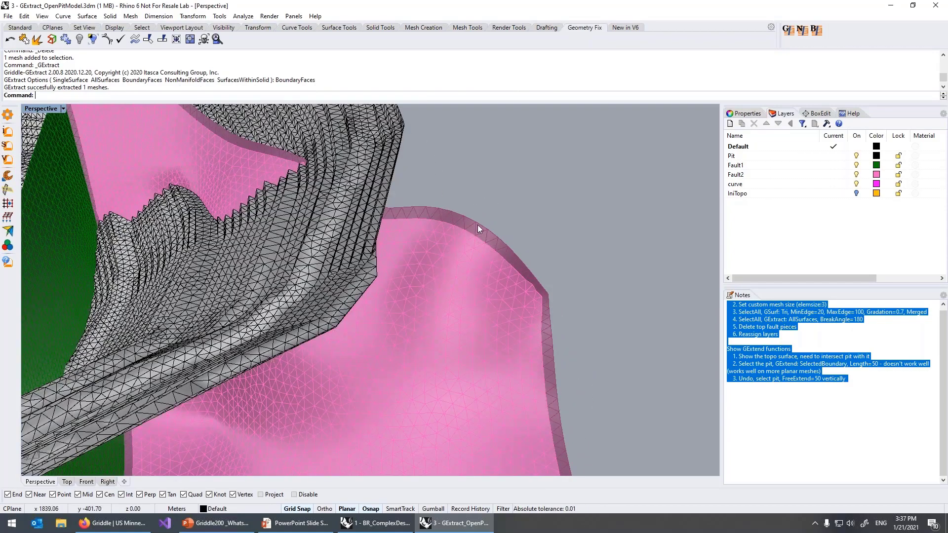
click(473, 227)
scroll(448, 261, down, 6)
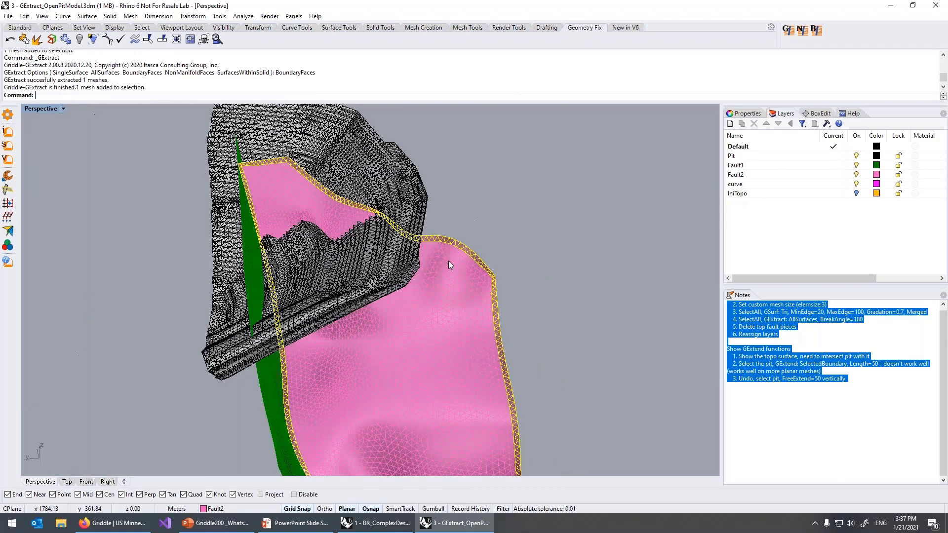
key(Delete)
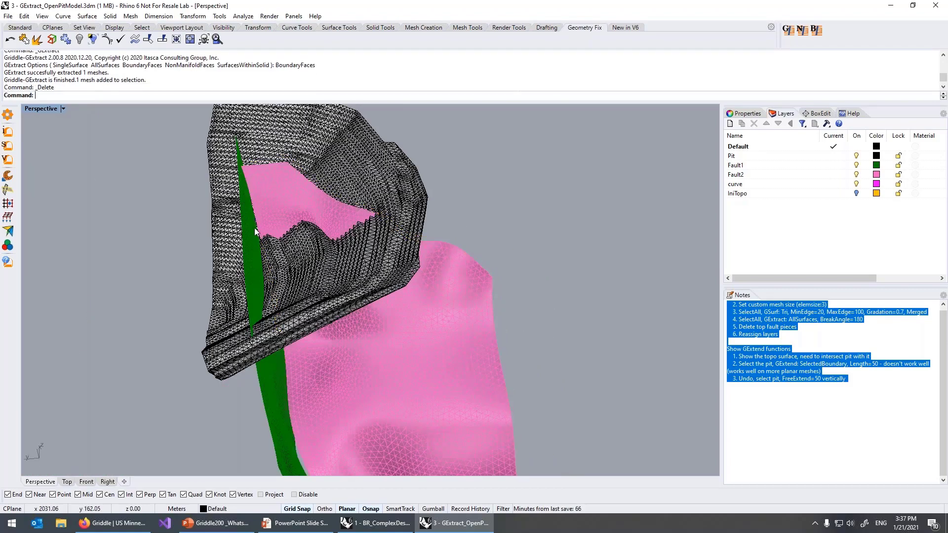
Check the trimmed Fault2 edge beside Fault1, and undo both the deletion and the boundary face extraction
scroll(256, 237, up, 5)
scroll(256, 237, up, 3)
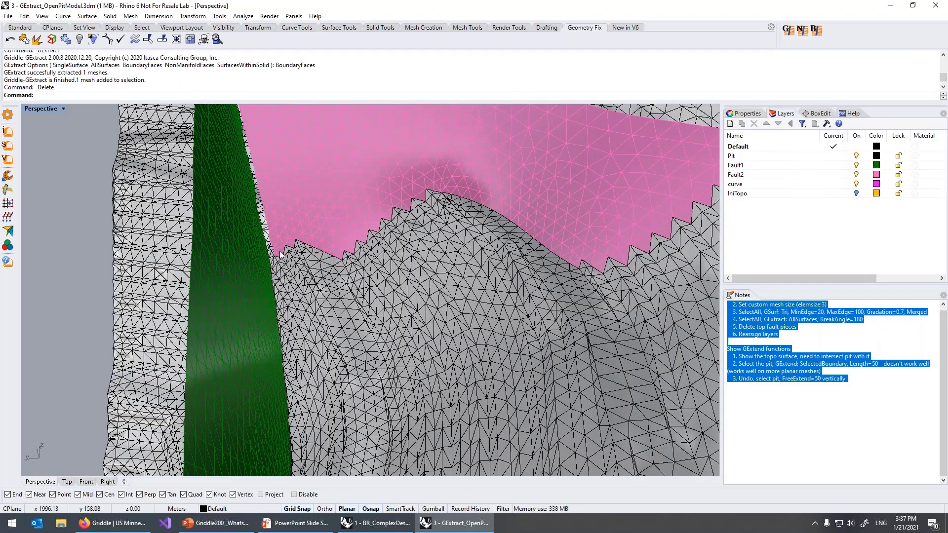
right_drag(315, 286, 340, 280)
key(ctrl+z)
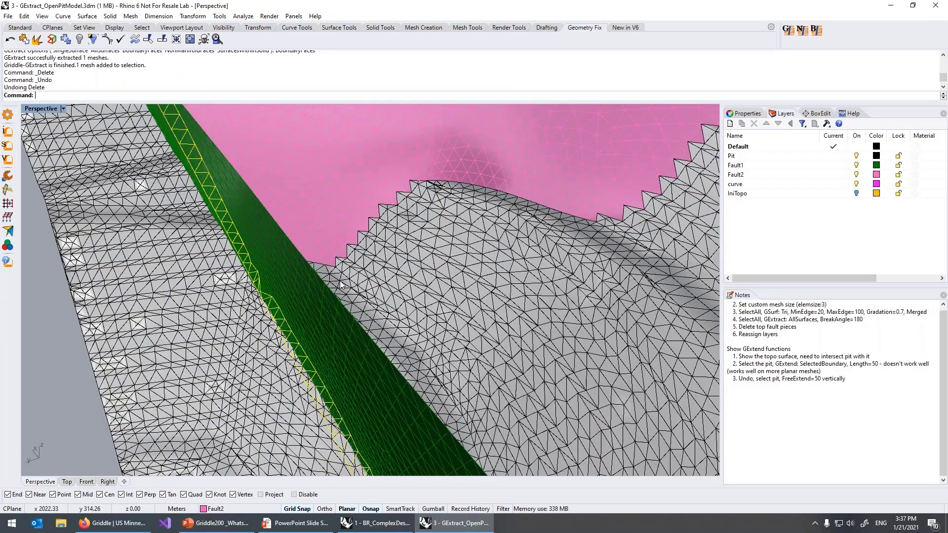
key(ctrl+z)
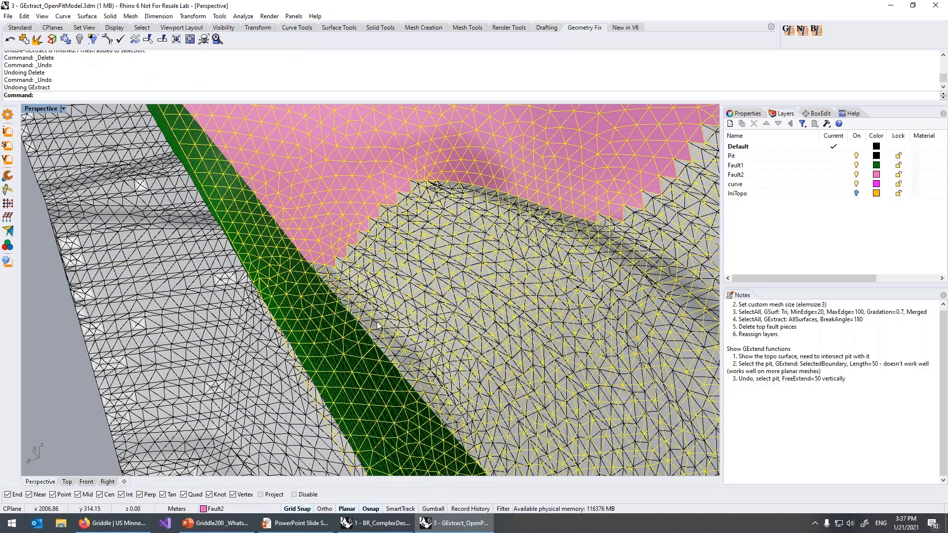
scroll(377, 325, down, 6)
right_drag(411, 343, 413, 274)
scroll(413, 274, down, 3)
shift+right_drag(568, 334, 526, 317)
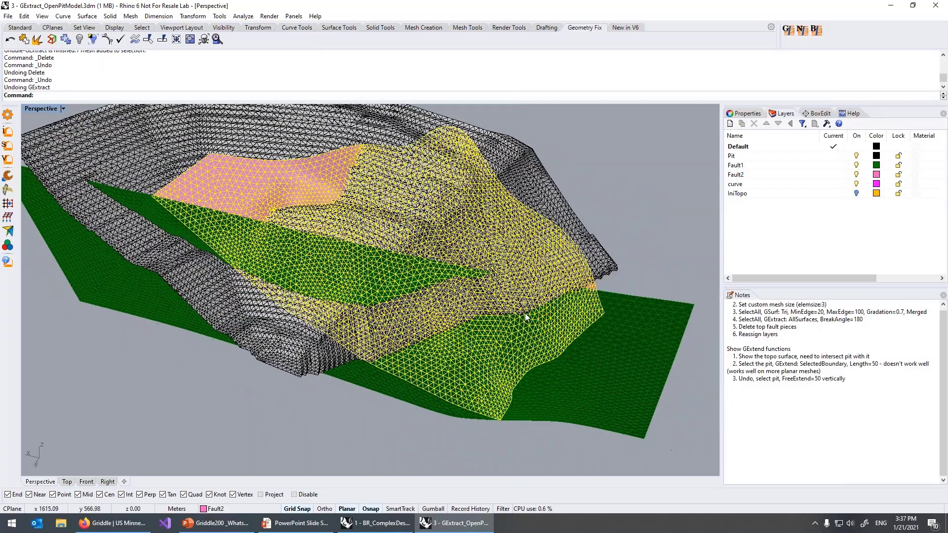
Join the green Fault1 mesh and the pink Fault2 mesh into a single mesh
scroll(537, 304, down, 5)
scroll(583, 282, up, 5)
click(621, 243)
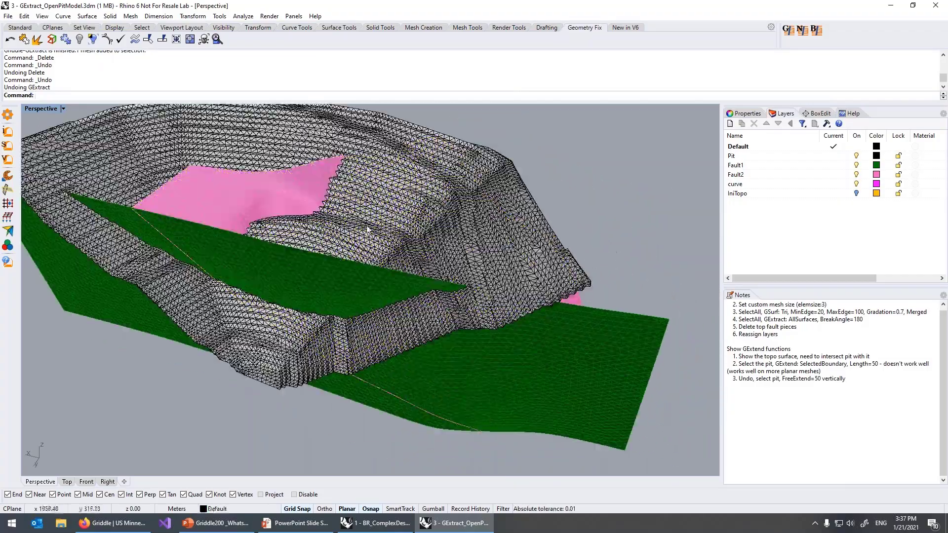
click(568, 358)
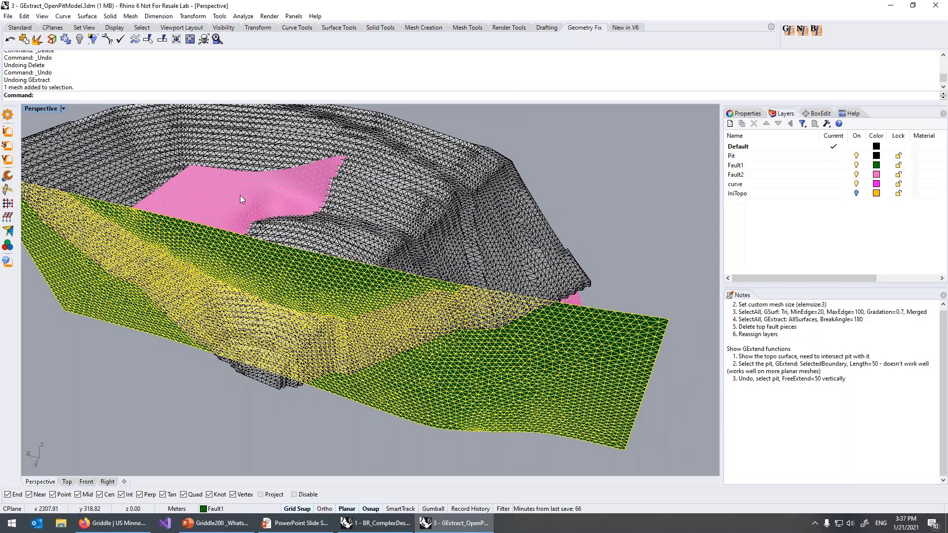
shift+click(240, 195)
text(join)
key(Return)
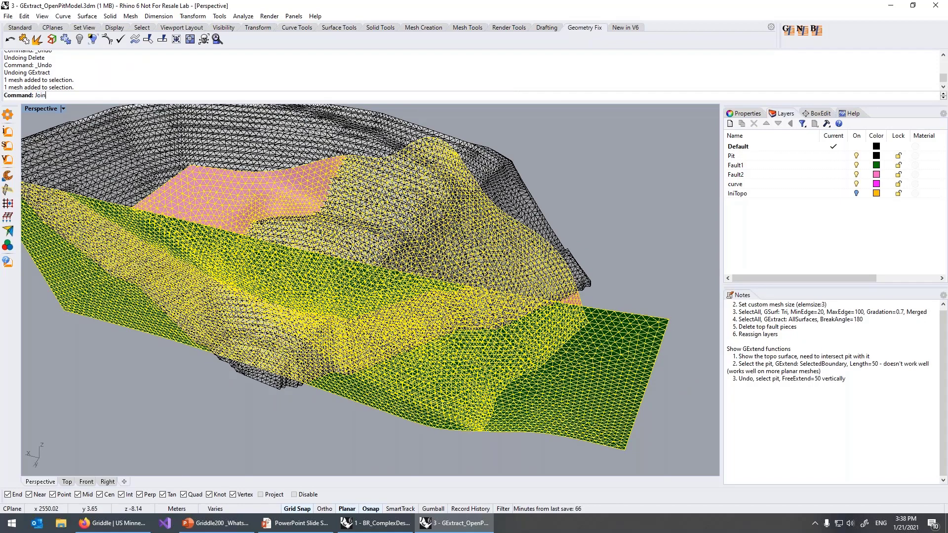
click(600, 176)
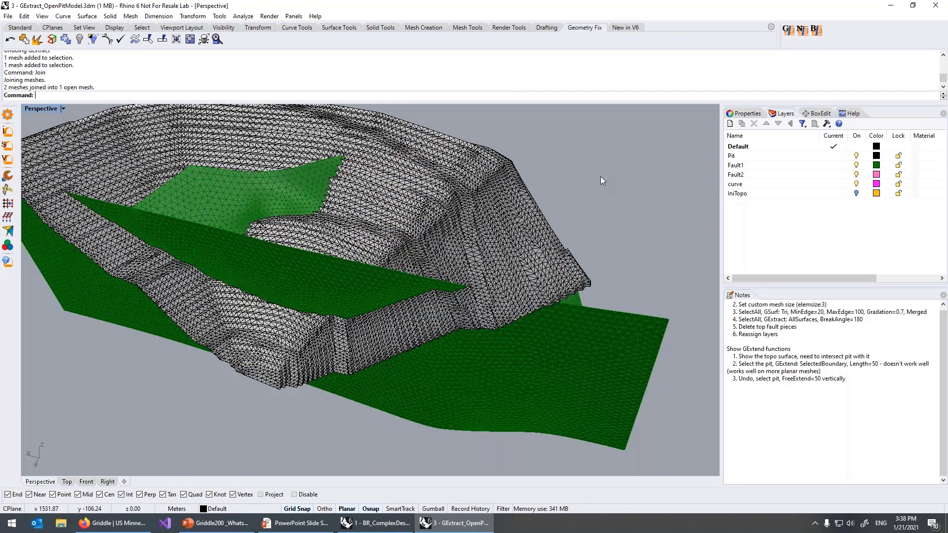
Extract the non-manifold faces of the joined fault mesh with GExtract's NonManifoldFaces option
right_drag(570, 343, 504, 388)
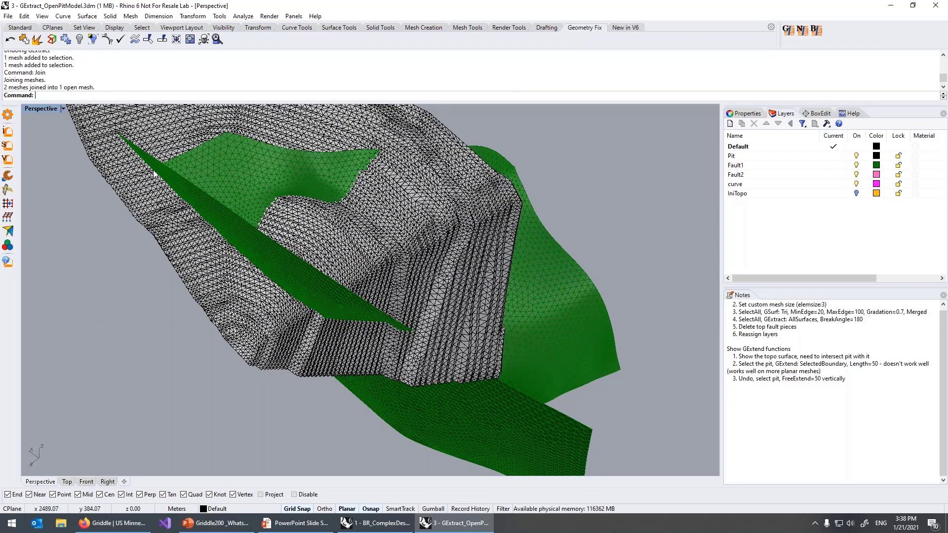
scroll(154, 173, up, 3)
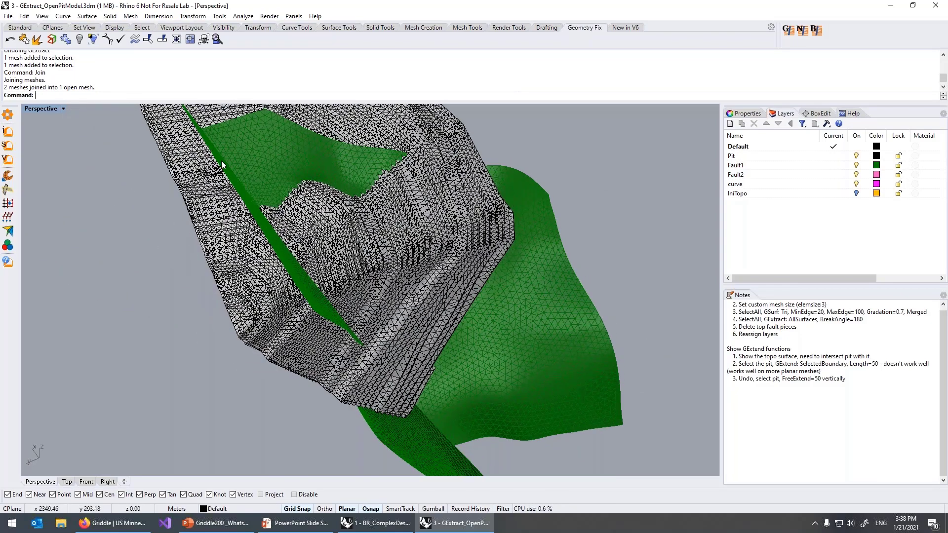
right_drag(55, 284, 158, 221)
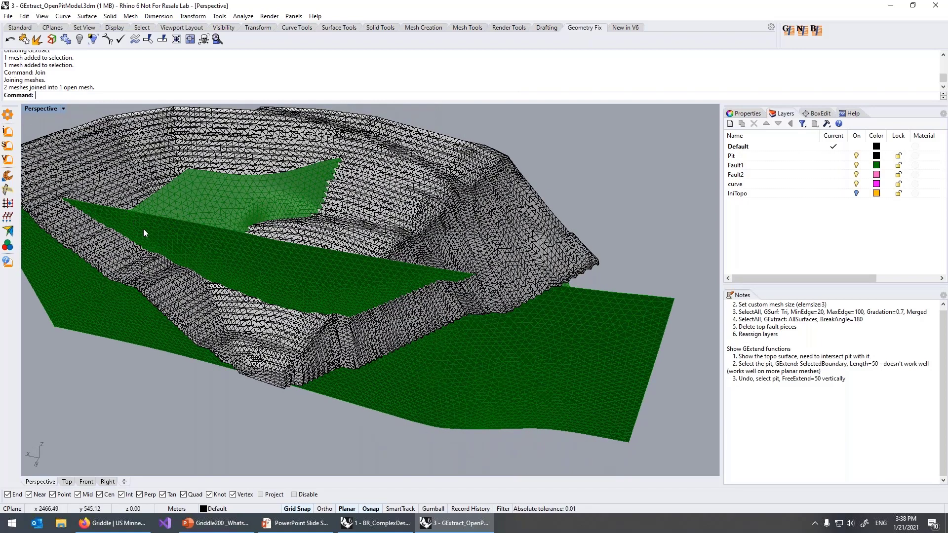
click(158, 227)
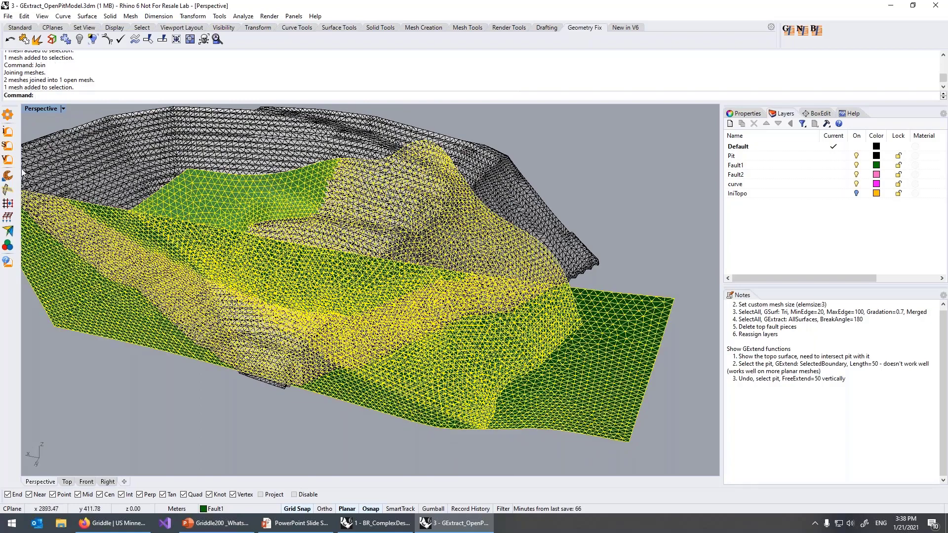
click(8, 190)
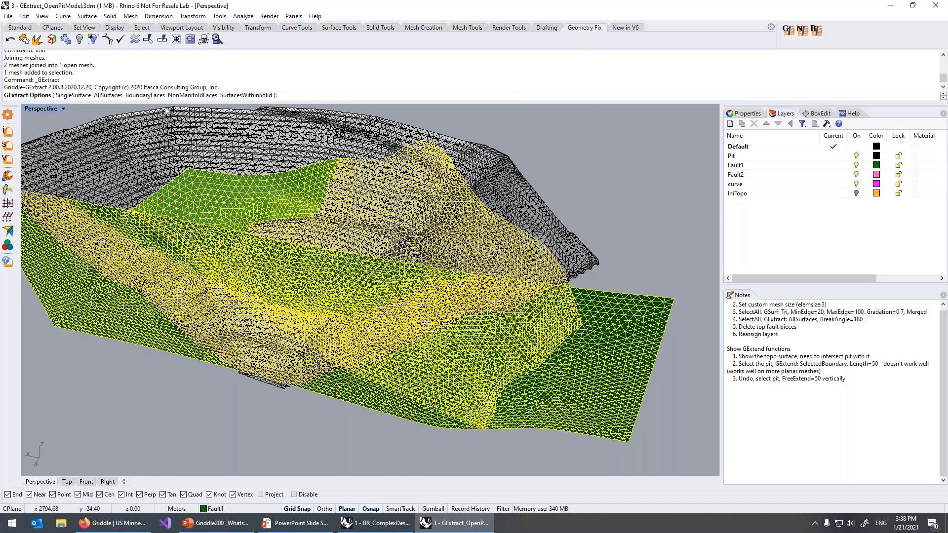
click(192, 95)
right_drag(286, 263, 252, 218)
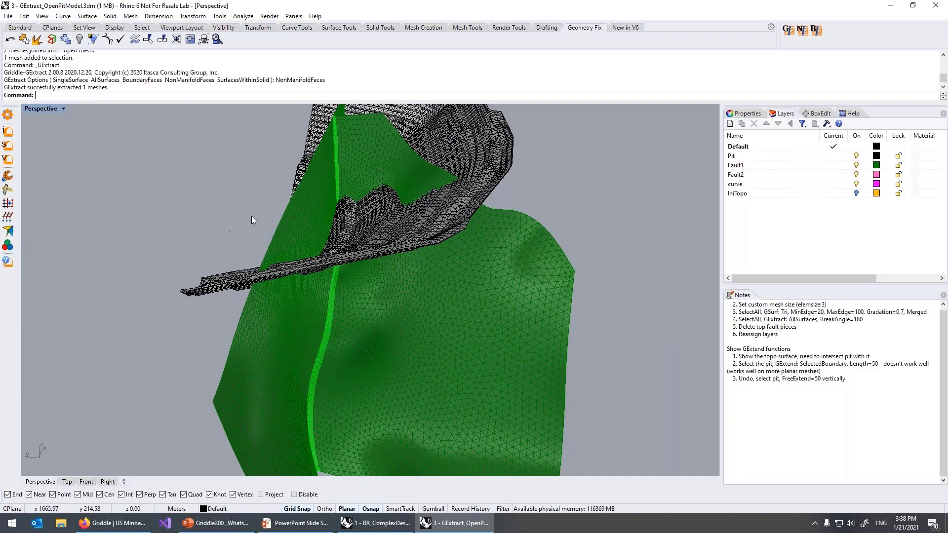
Delete the extracted strip of non-manifold faces along the intersection of the two faults
click(337, 141)
scroll(337, 184, up, 5)
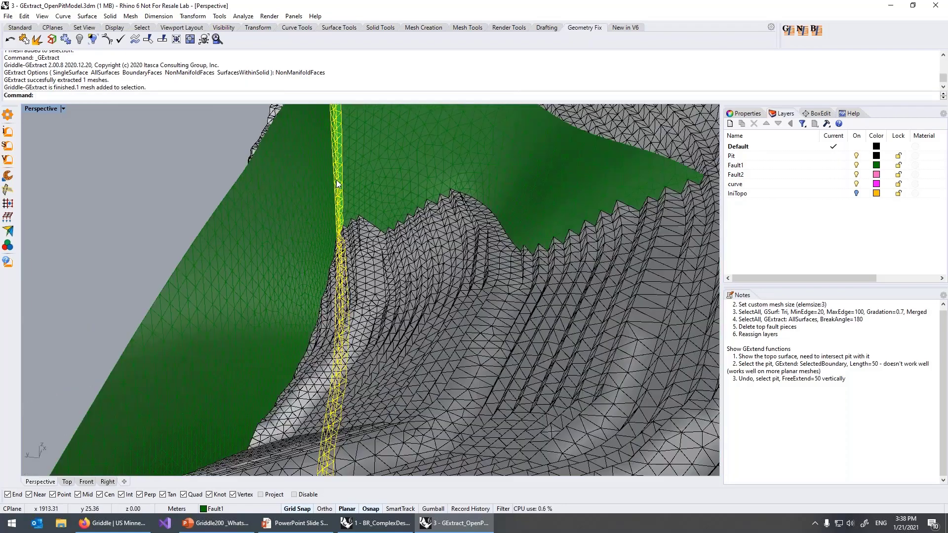
scroll(337, 183, down, 6)
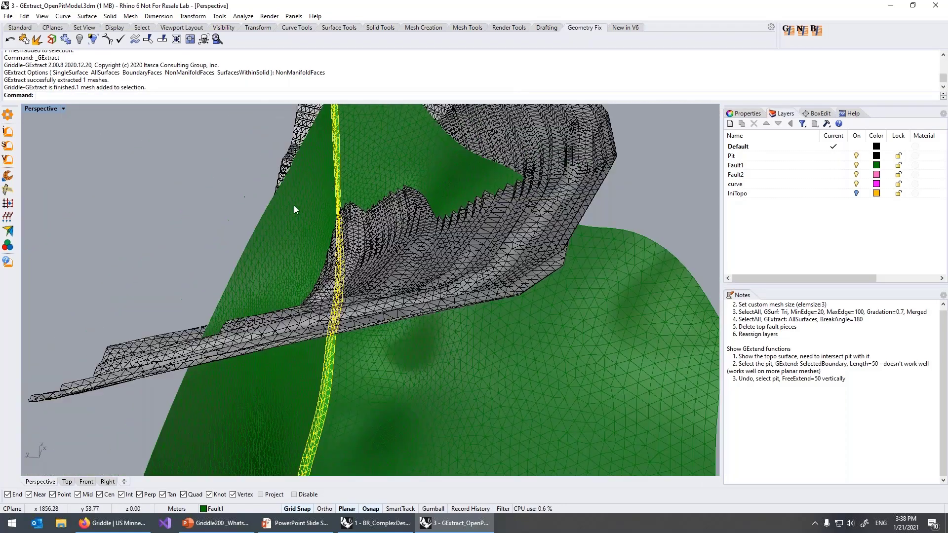
right_drag(283, 220, 325, 305)
key(Delete)
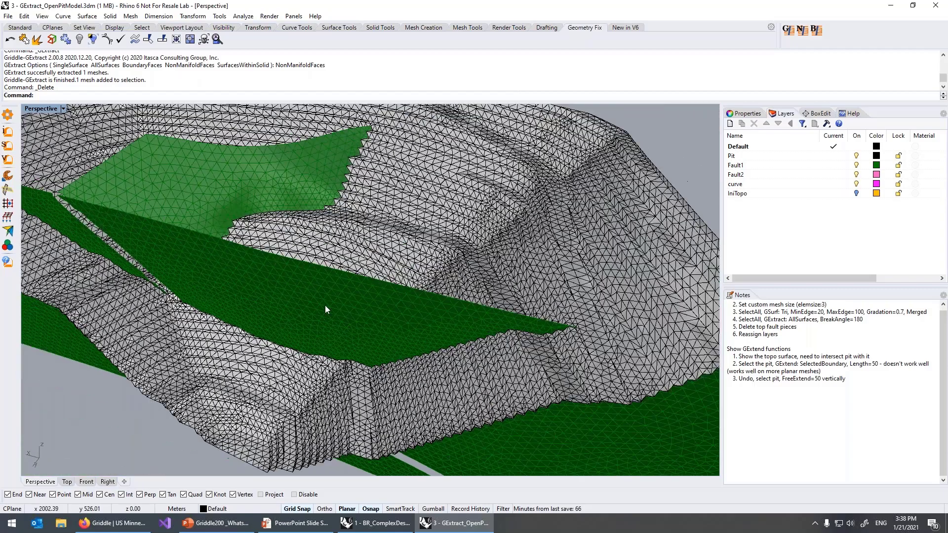
Split the green fault mesh into separate surfaces with GExtract's AllSurfaces option and a MaxBreakAngle of 180
scroll(326, 304, down, 3)
right_drag(396, 350, 344, 277)
click(343, 272)
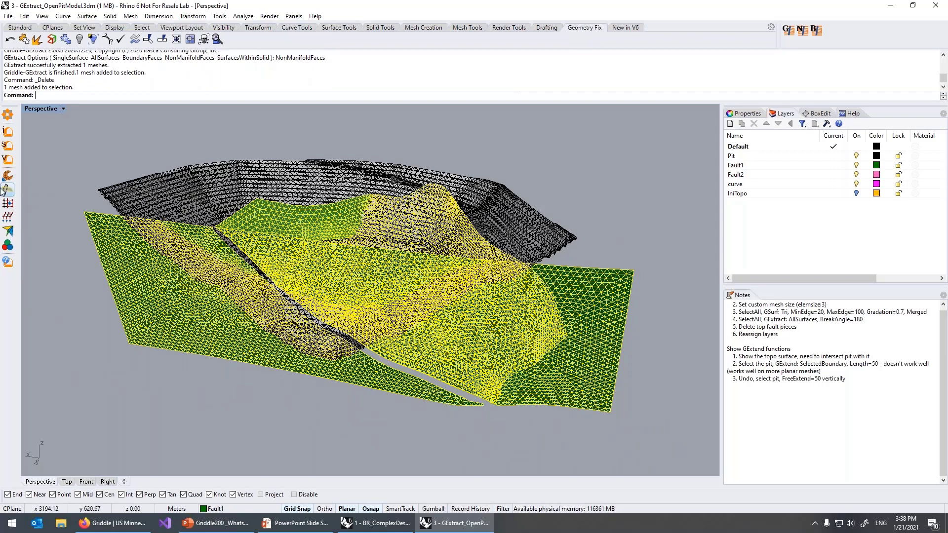
click(8, 203)
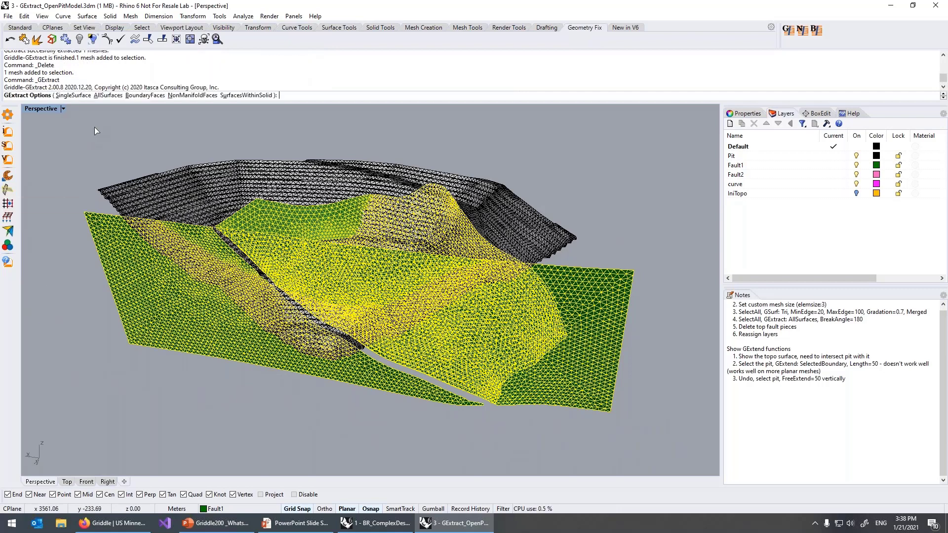
click(108, 95)
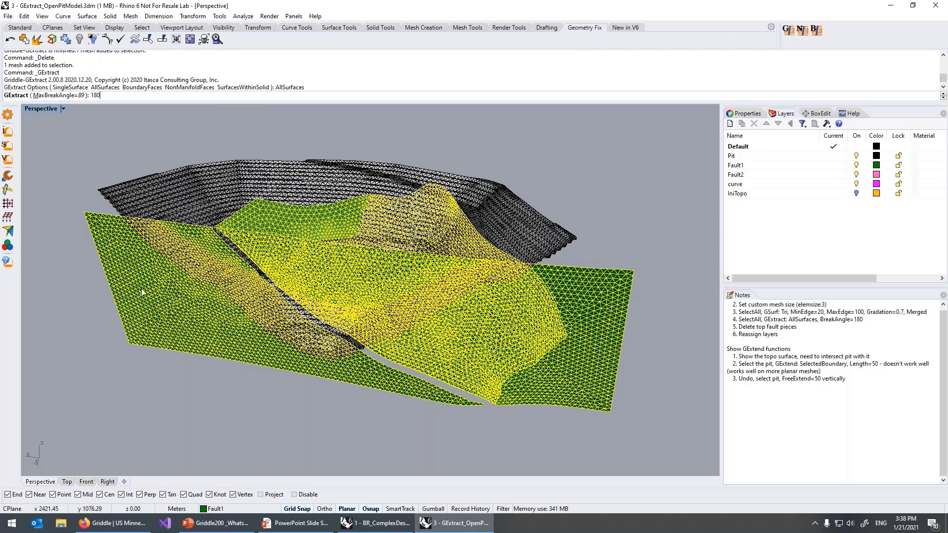
key(Return)
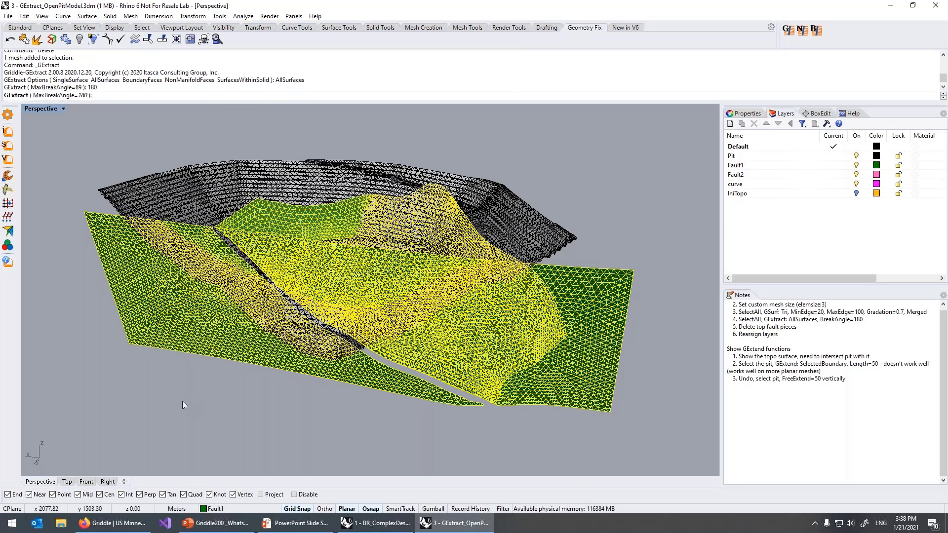
key(Return)
Check the separated fault surfaces individually and reassign the curved one crossing the pit to the Fault2 layer
click(186, 304)
click(457, 328)
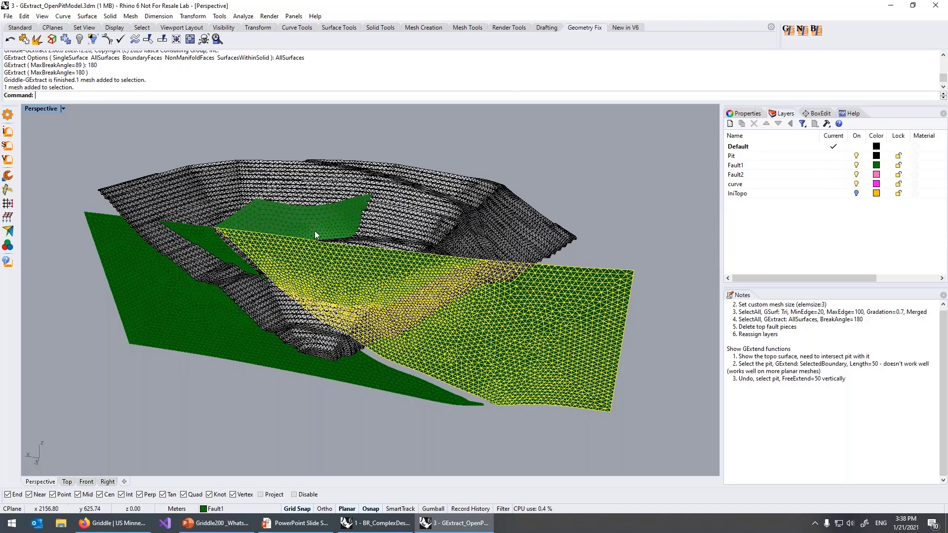
click(294, 215)
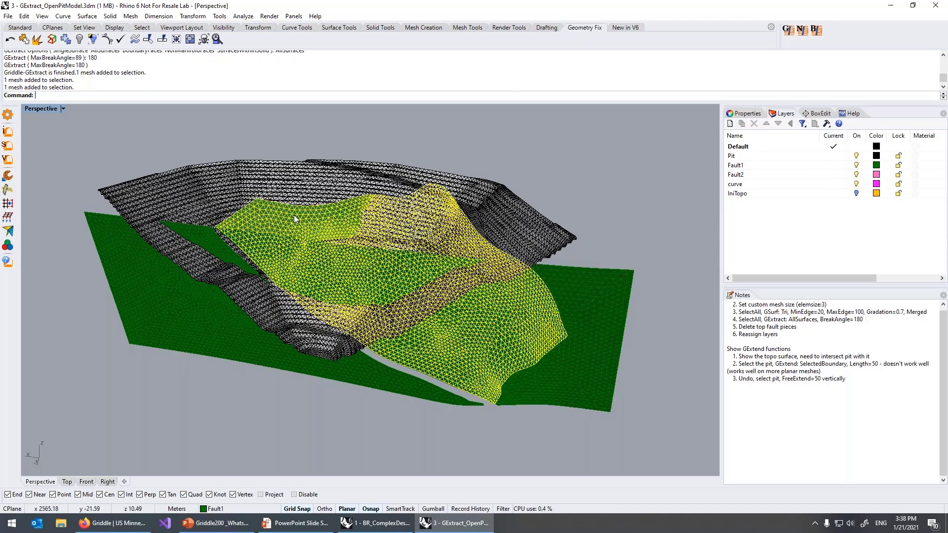
click(746, 114)
click(846, 176)
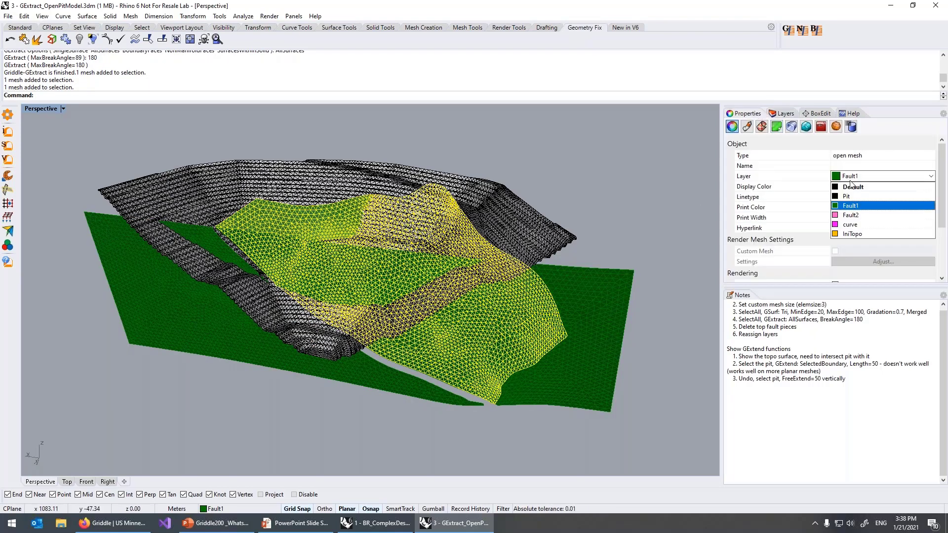
click(863, 216)
click(660, 233)
right_drag(660, 232, 504, 301)
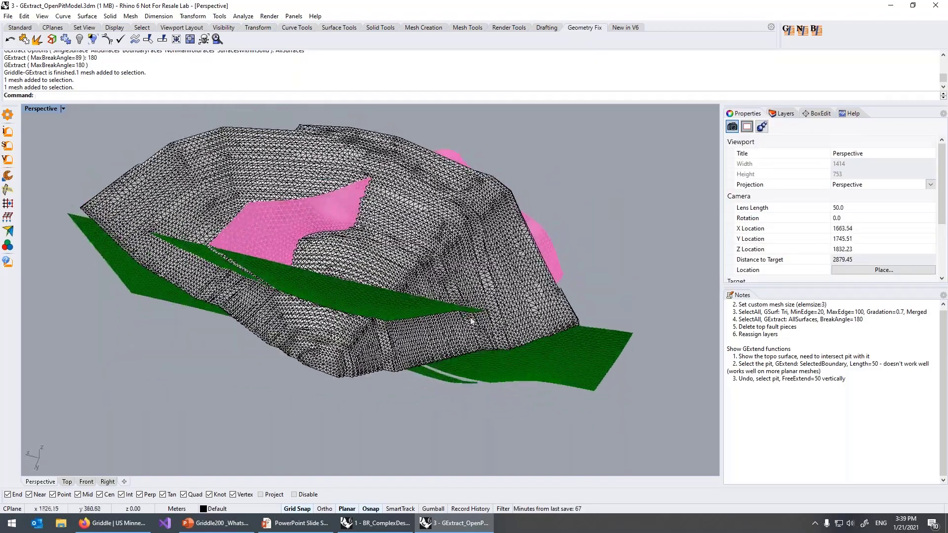
right_drag(442, 326, 475, 276)
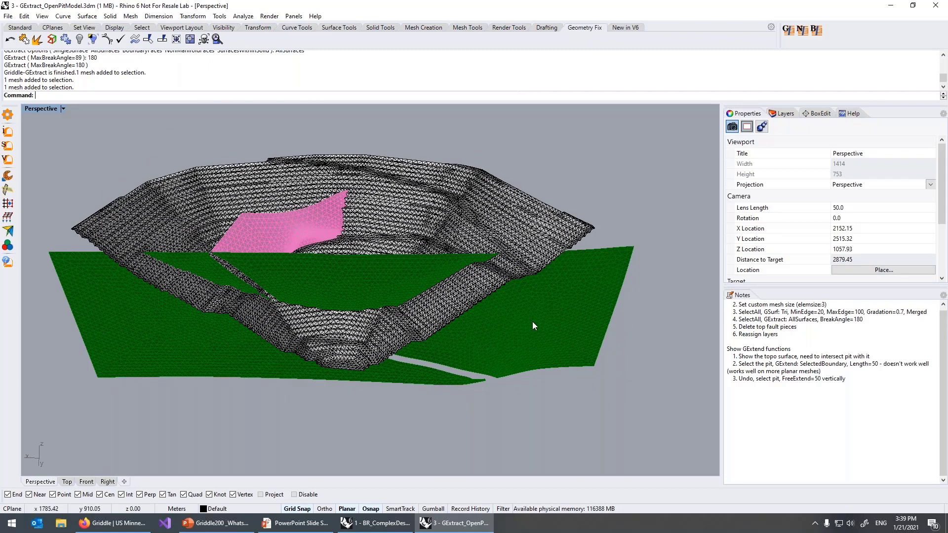
Join all the pit and fault meshes into one mesh
key(ctrl+a)
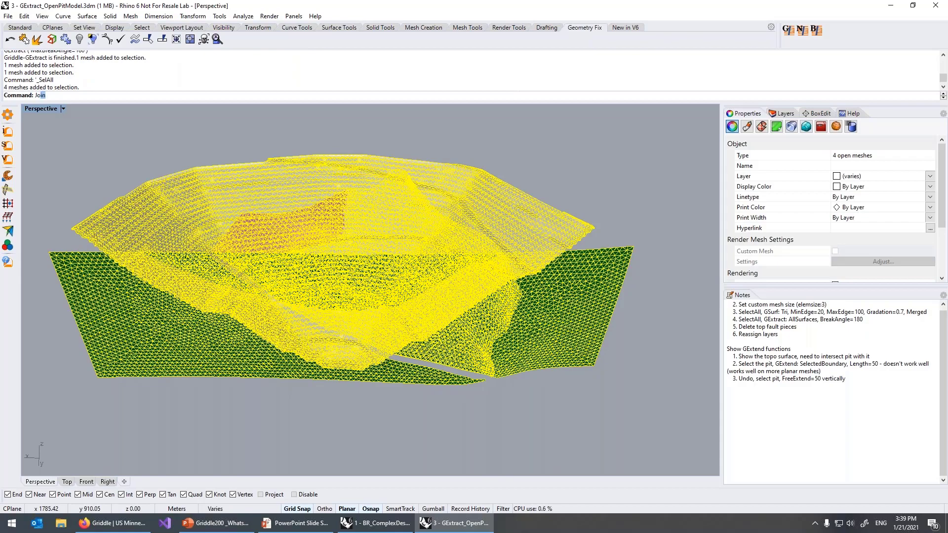
key(Return)
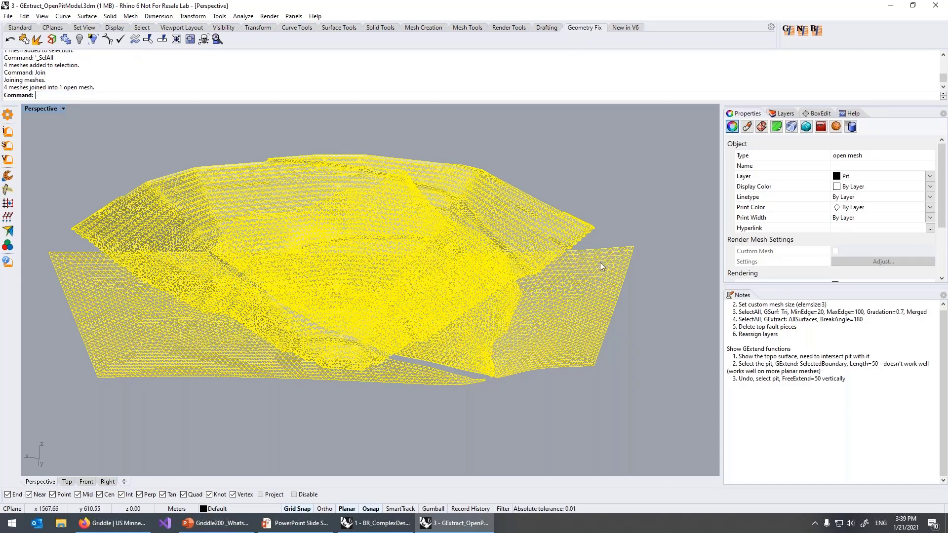
click(638, 200)
right_drag(638, 199, 533, 314)
Extract the faces where the faults meet the pit from the joined mesh with GExtract's NonManifoldFaces option
click(533, 314)
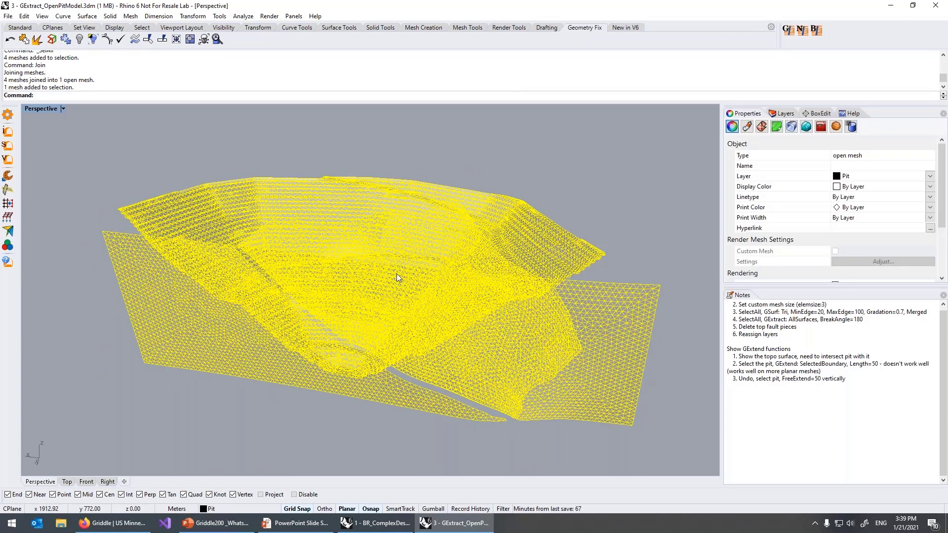
click(8, 190)
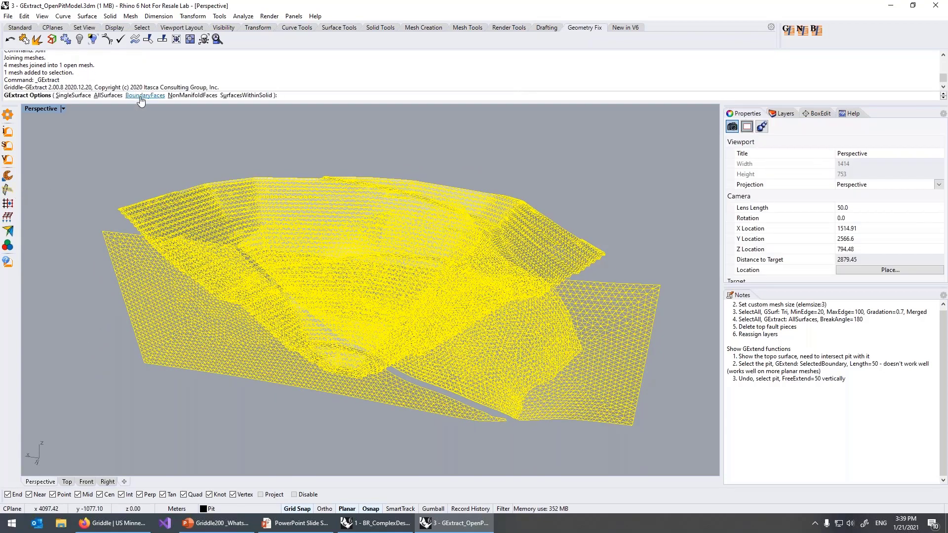
click(193, 95)
right_drag(417, 203, 383, 229)
Assign a custom element size to the extracted intersection faces by setting their hyperlink to elemsize:3
click(384, 230)
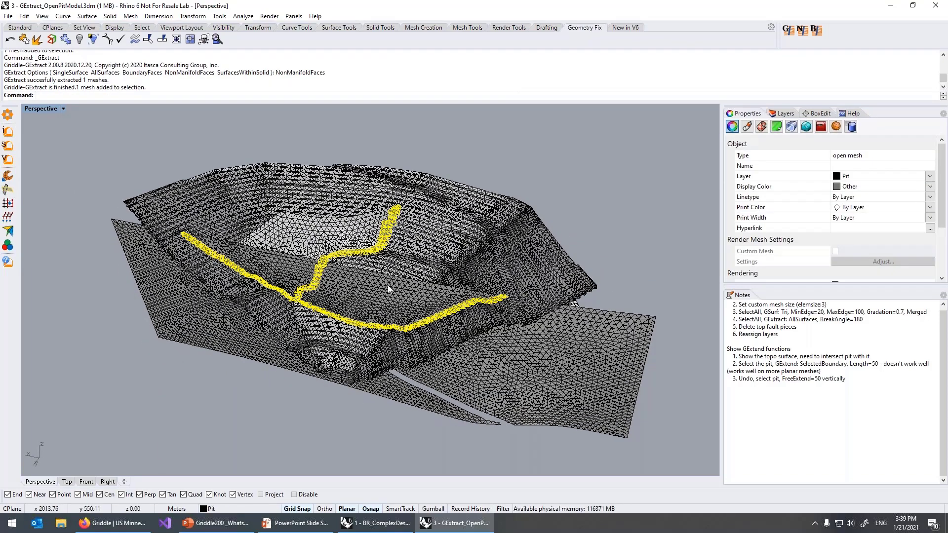
click(931, 228)
drag(710, 289, 654, 293)
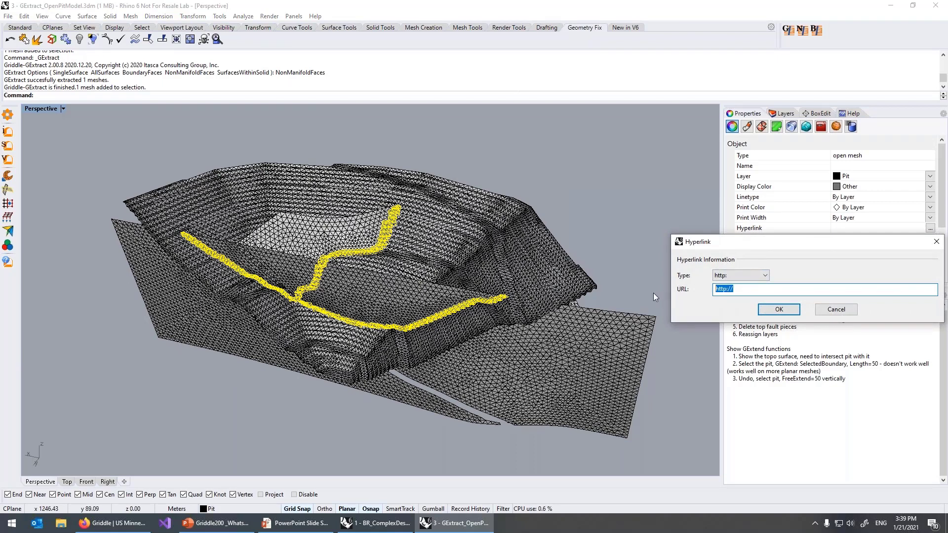
text(elemsize:3)
key(Return)
click(598, 183)
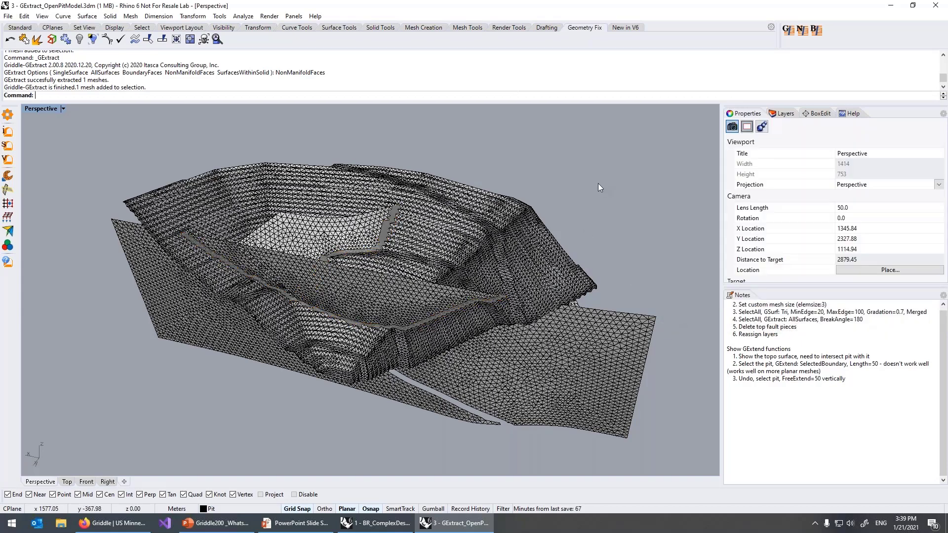
Start GSurf on all meshes with a minimum edge length of 20 and a maximum edge length of 10
key(ctrl+a)
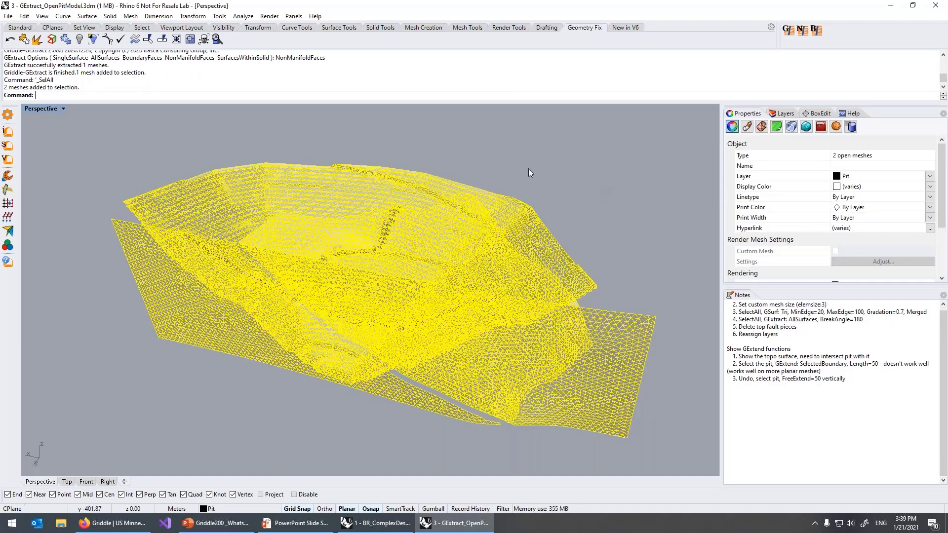
click(7, 146)
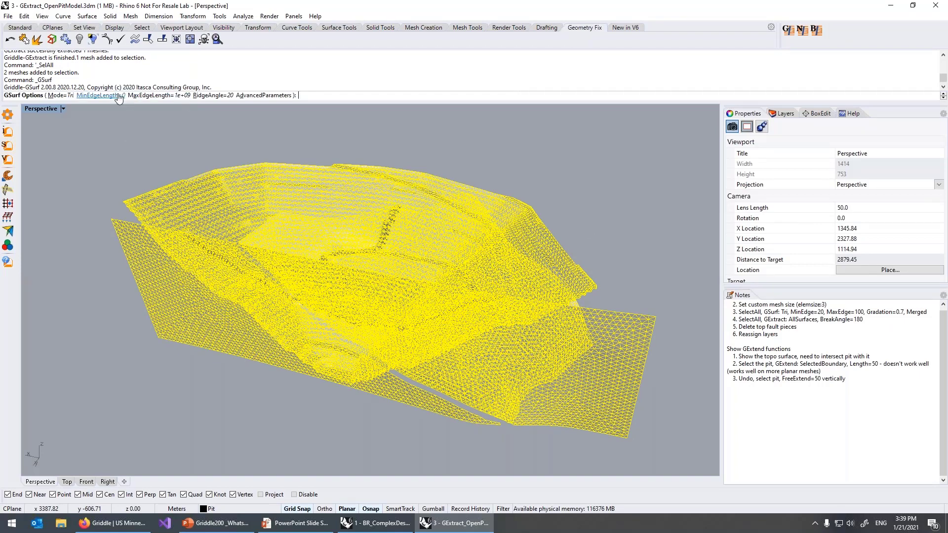
scroll(764, 348, up, 5)
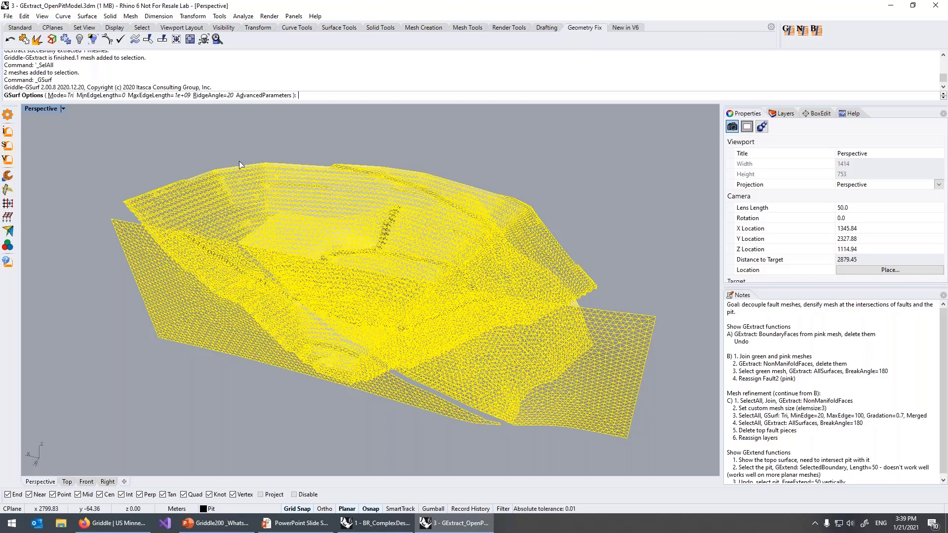
click(81, 95)
text(20)
key(Return)
click(148, 96)
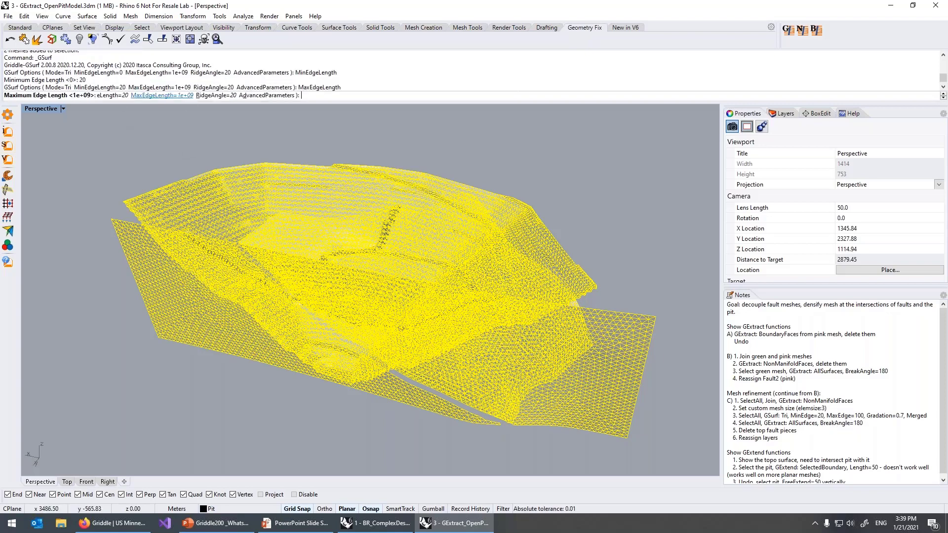
text(10)
key(Return)
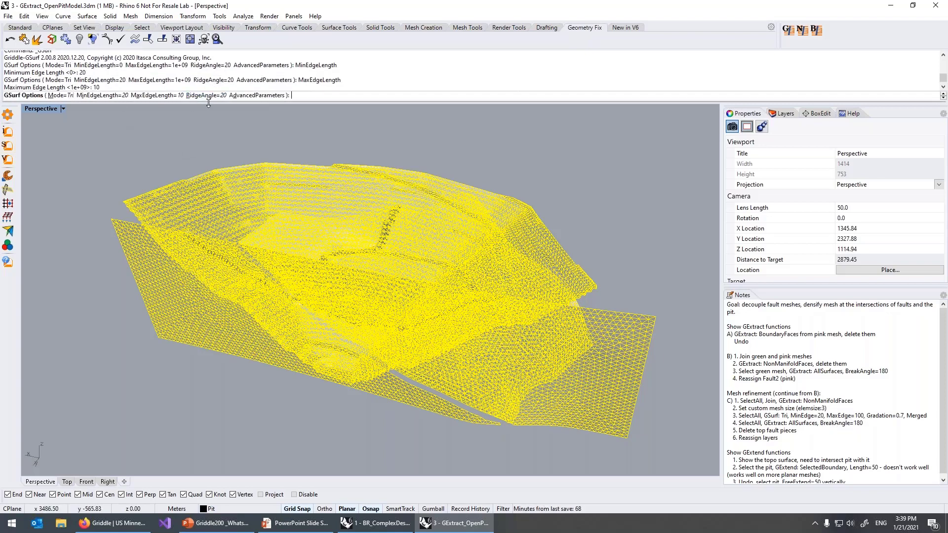
Set GSurf's maximum gradation to 0.7 and its output mesh to Merged, and remesh the selected pit and fault meshes
click(259, 95)
click(124, 96)
text(0.7)
key(Return)
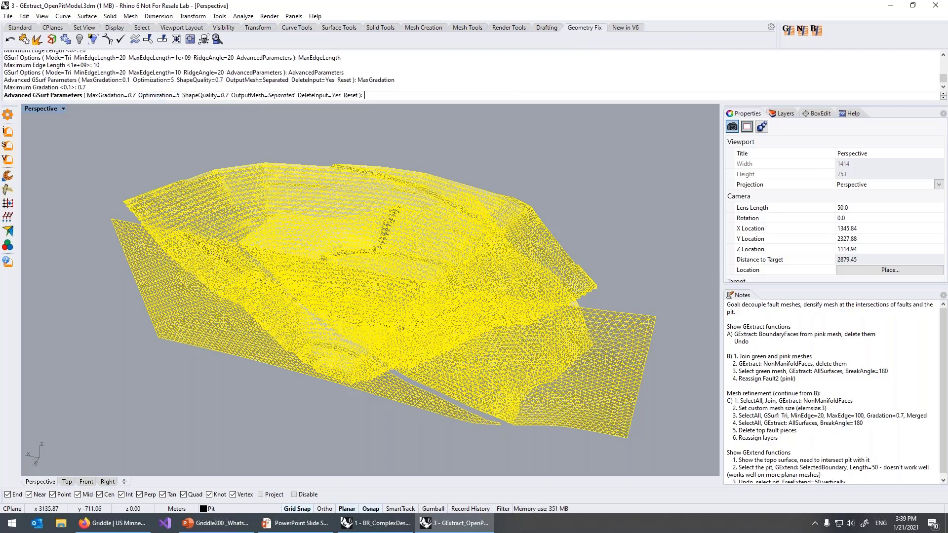
click(249, 96)
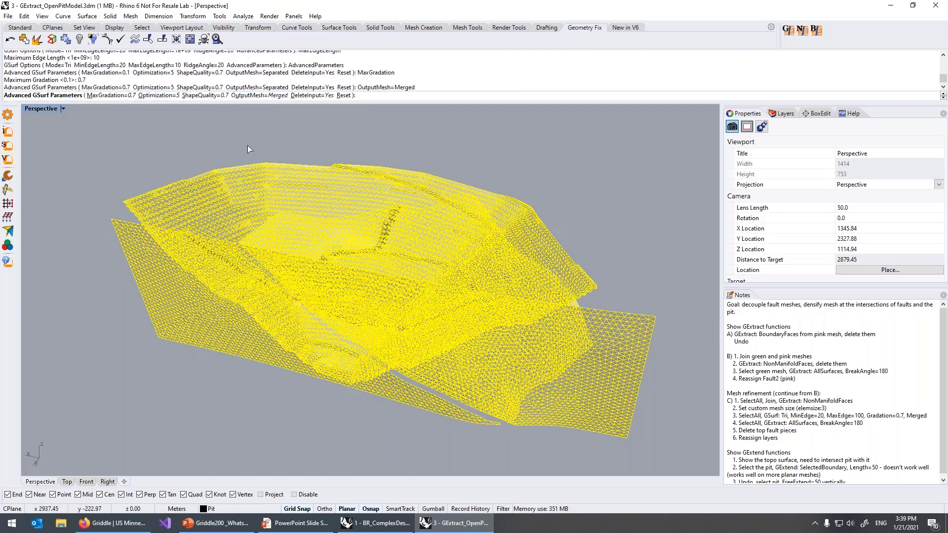
key(Return)
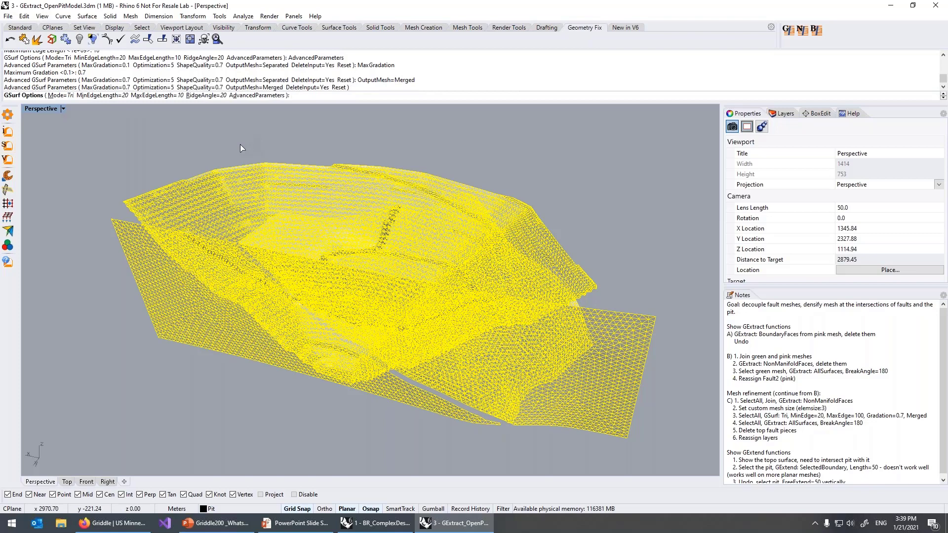
key(Return)
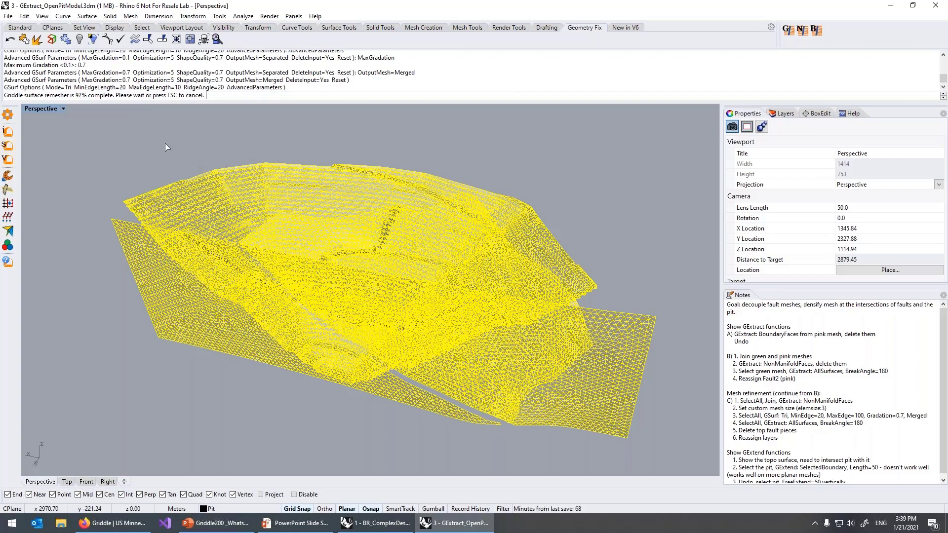
Split the merged remeshed model into separate surfaces using GExtract's AllSurfaces option with a maximum break angle of 180
scroll(374, 243, up, 10)
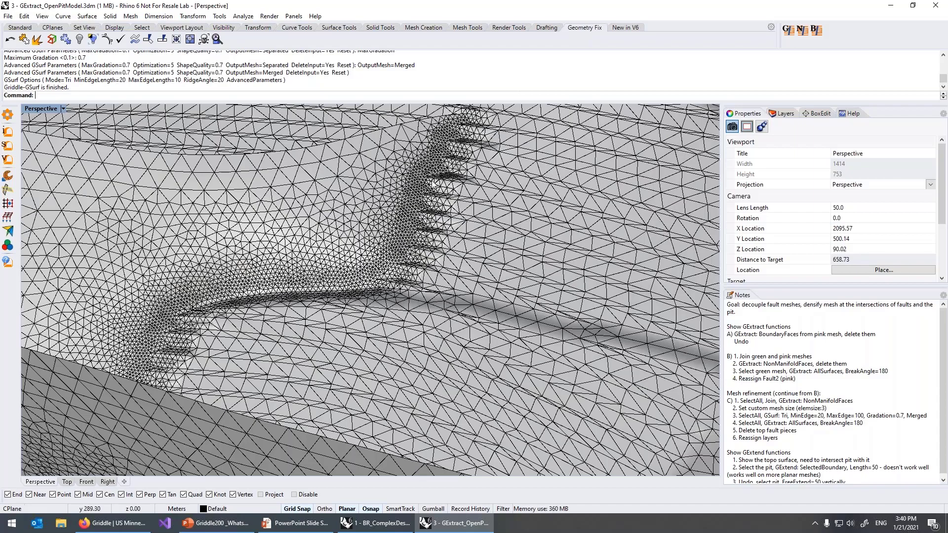
scroll(187, 313, down, 7)
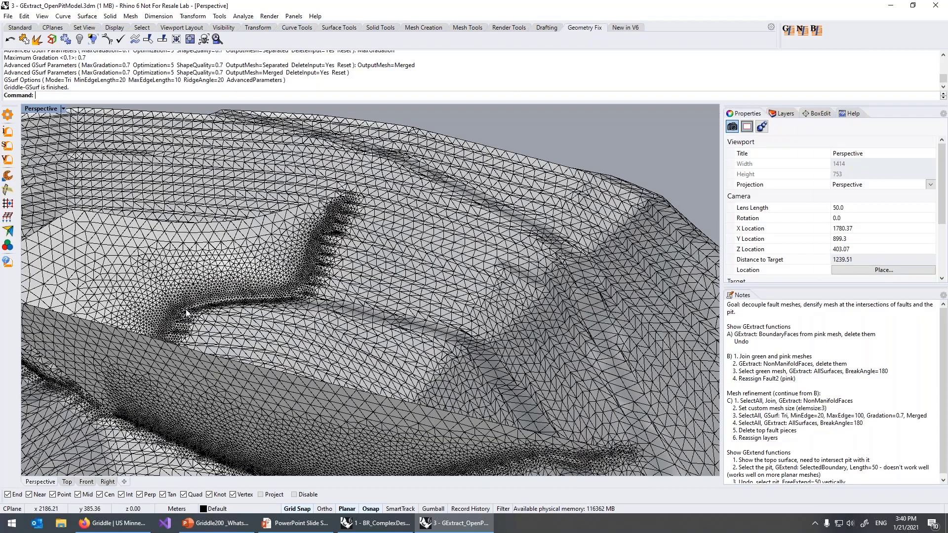
shift+right_drag(245, 316, 410, 285)
click(133, 203)
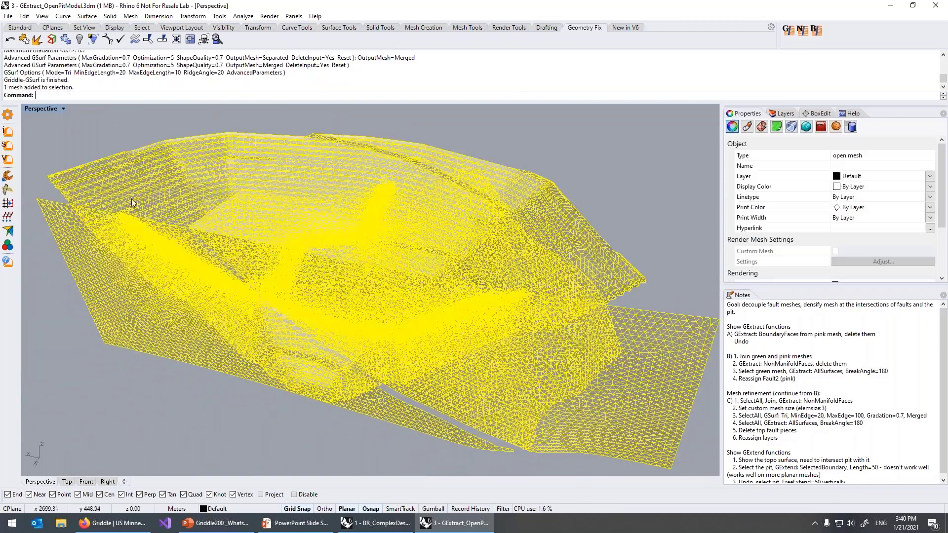
click(8, 190)
click(108, 95)
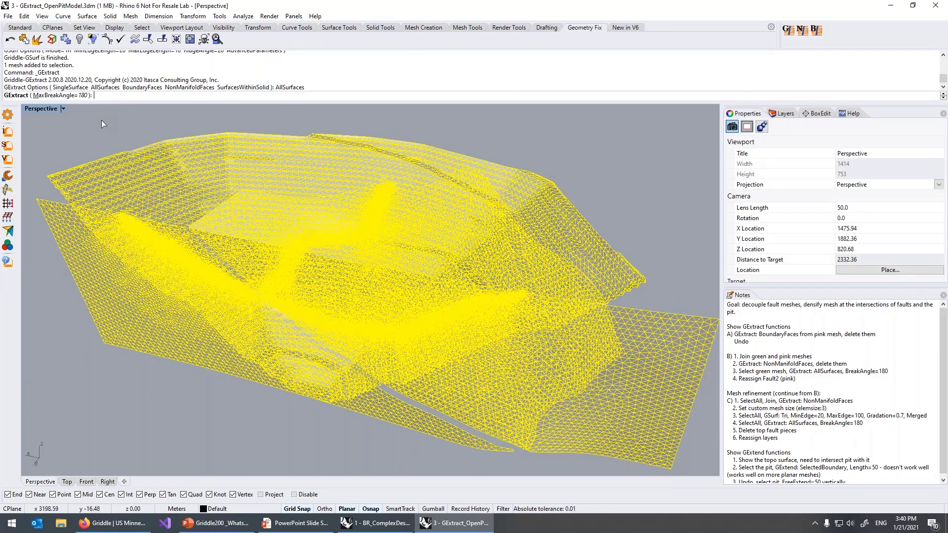
key(Return)
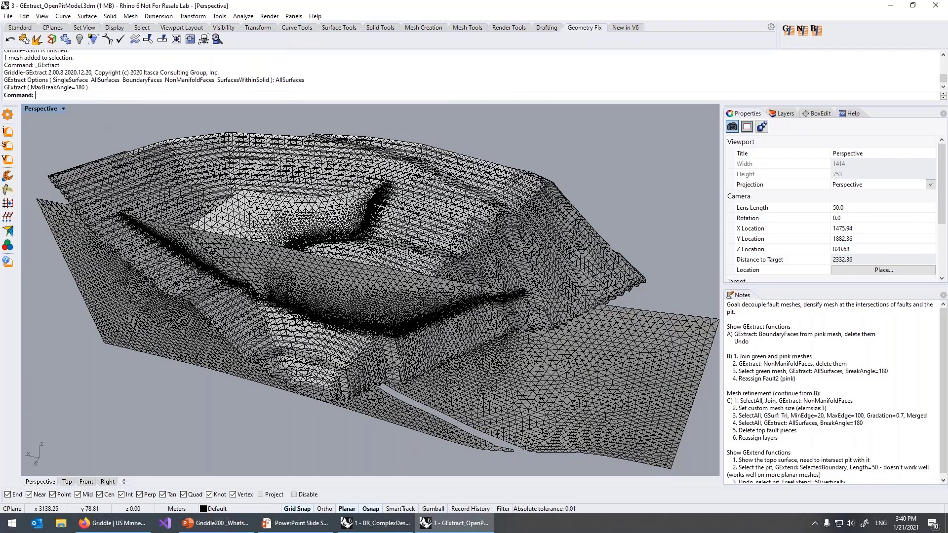
Delete the fault surface pieces that lie inside the pit above its surface
key(Delete)
click(368, 301)
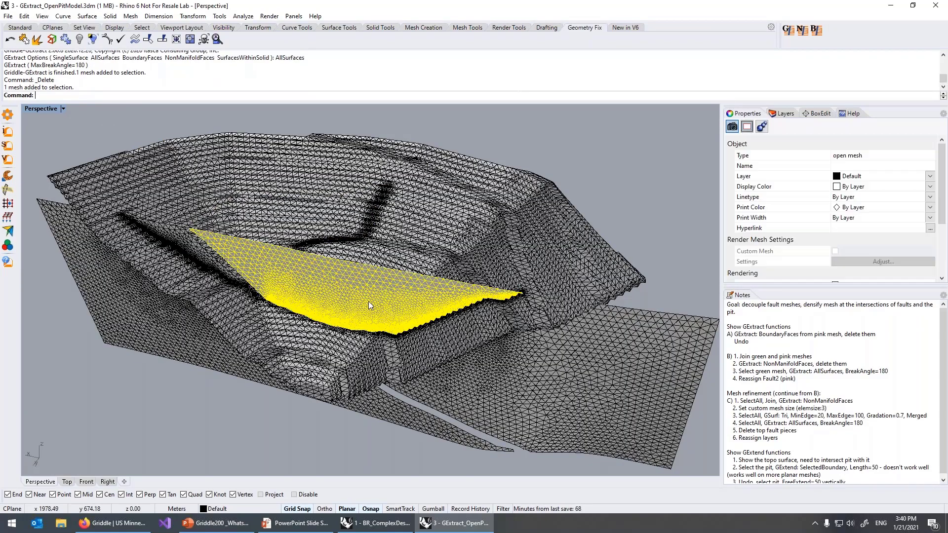
key(Delete)
click(203, 255)
key(Delete)
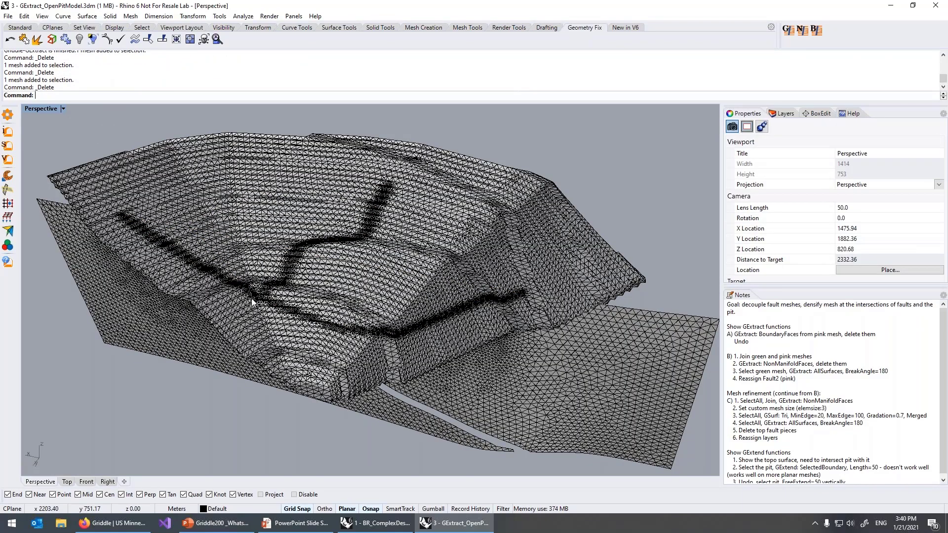
scroll(268, 279, up, 5)
click(239, 258)
key(Delete)
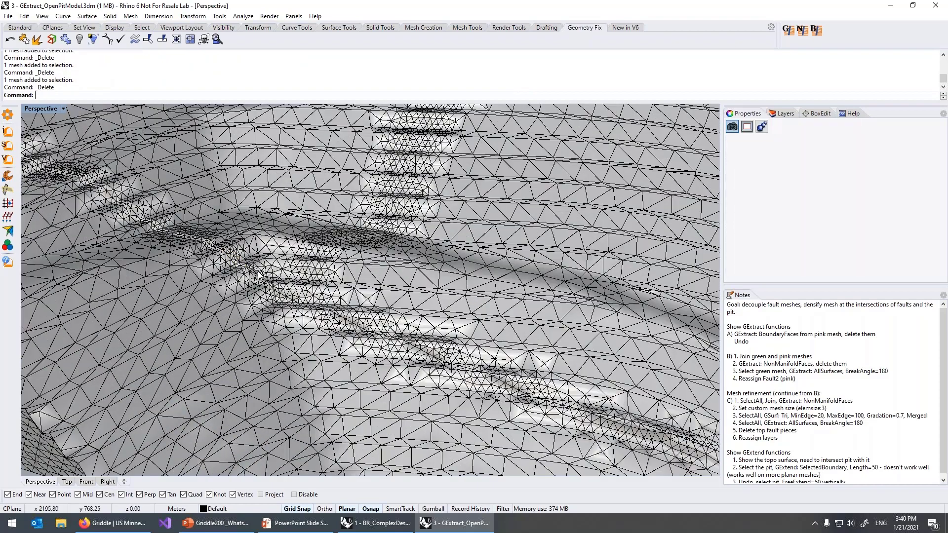
Assign the refined pit mesh to the Pit layer
scroll(260, 278, down, 10)
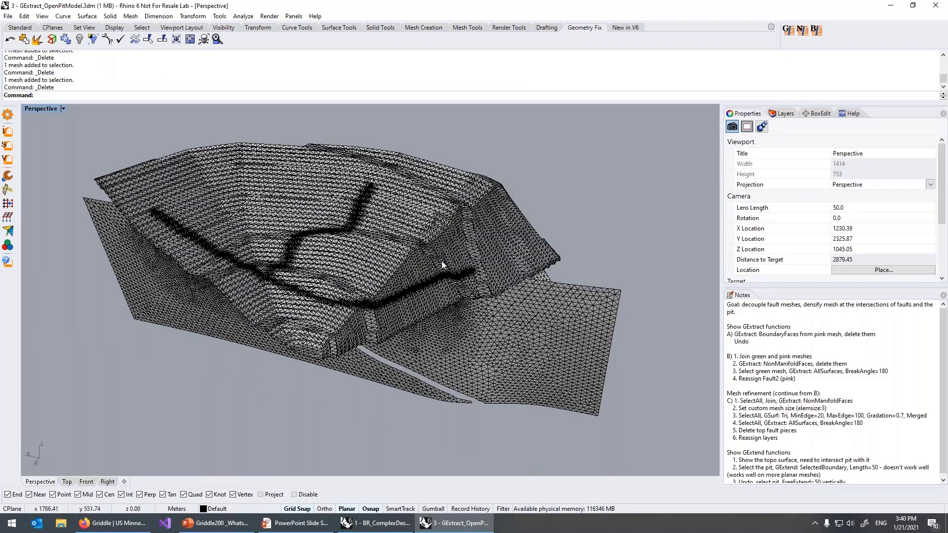
click(447, 225)
click(850, 177)
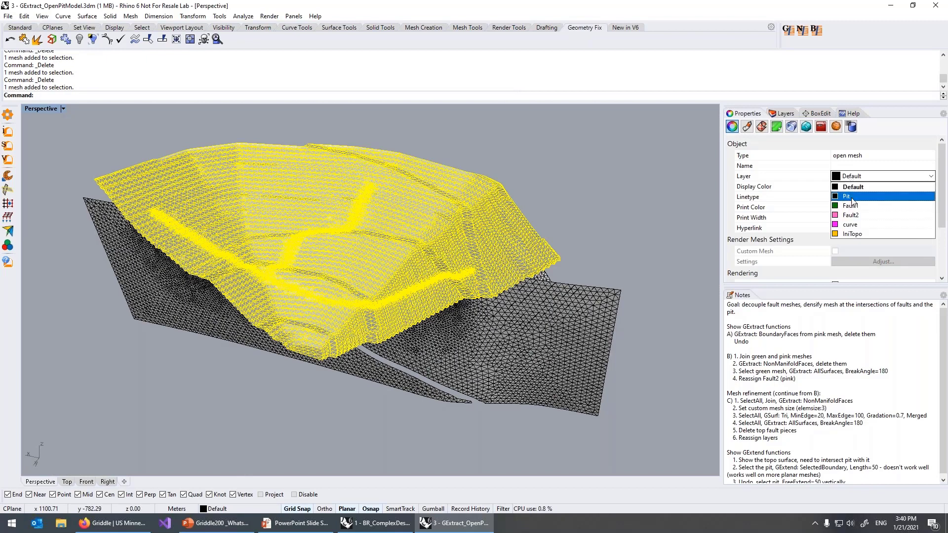
click(854, 225)
Assign the two fault meshes on either side of the gap below the pit to the Fault1 layer
click(537, 325)
shift+click(175, 312)
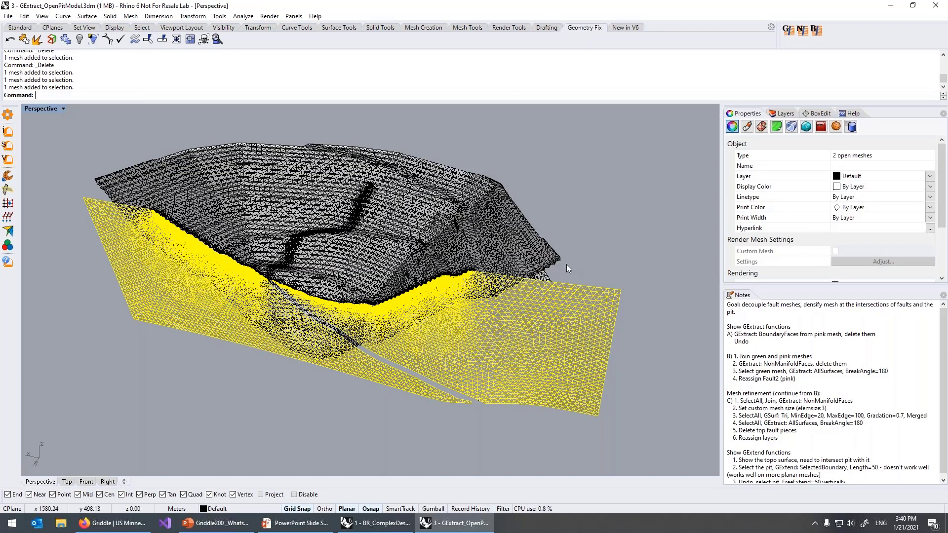
click(850, 177)
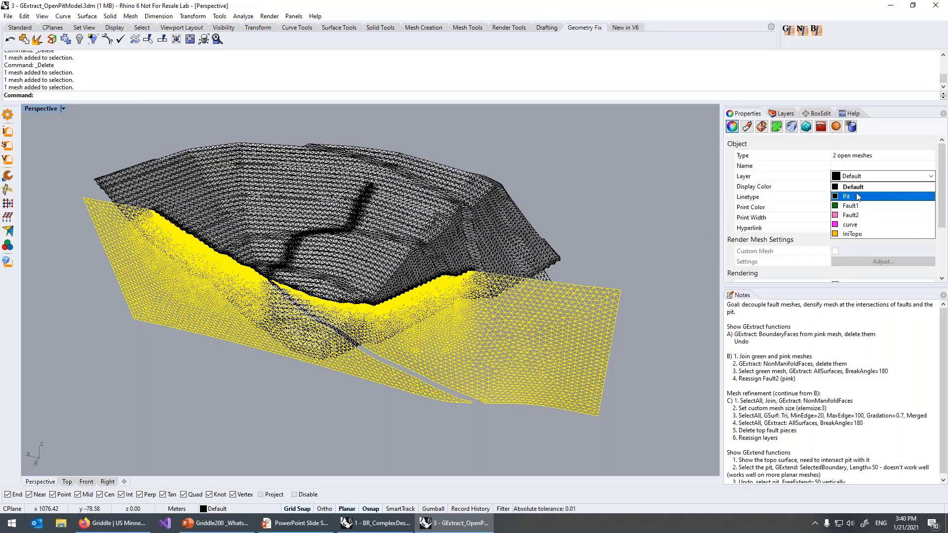
click(855, 193)
click(855, 176)
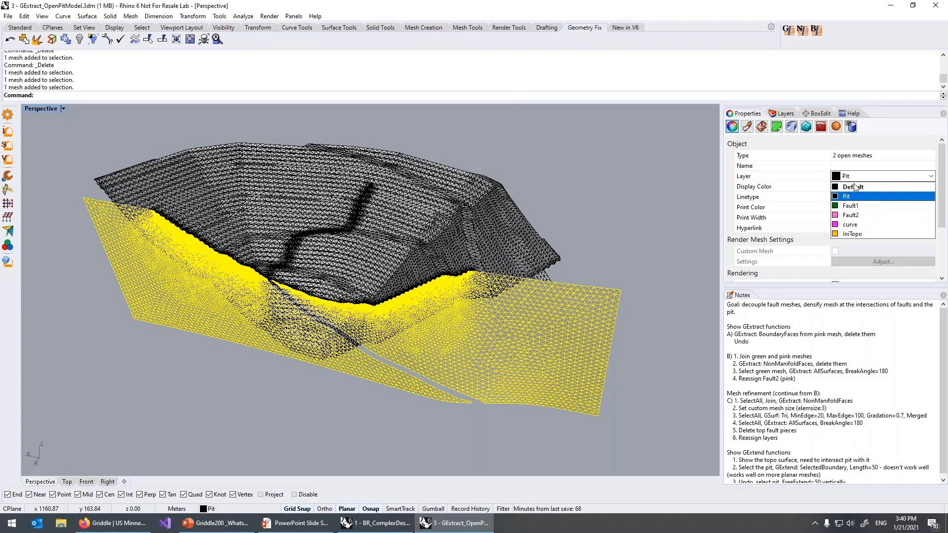
click(855, 217)
Assign the remaining fault mesh behind the pit to the Fault2 layer and check the separated model from several angles
right_drag(641, 265, 558, 262)
click(558, 263)
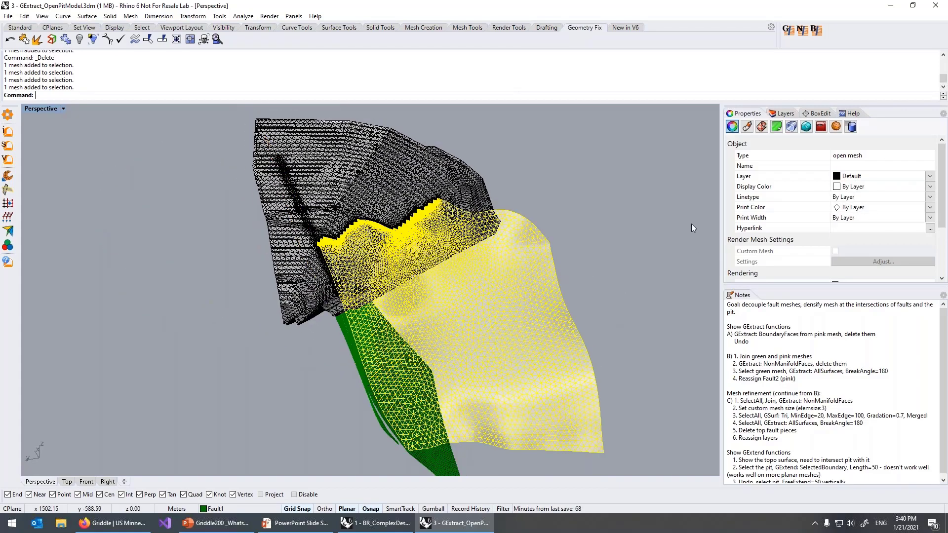
click(858, 177)
click(858, 217)
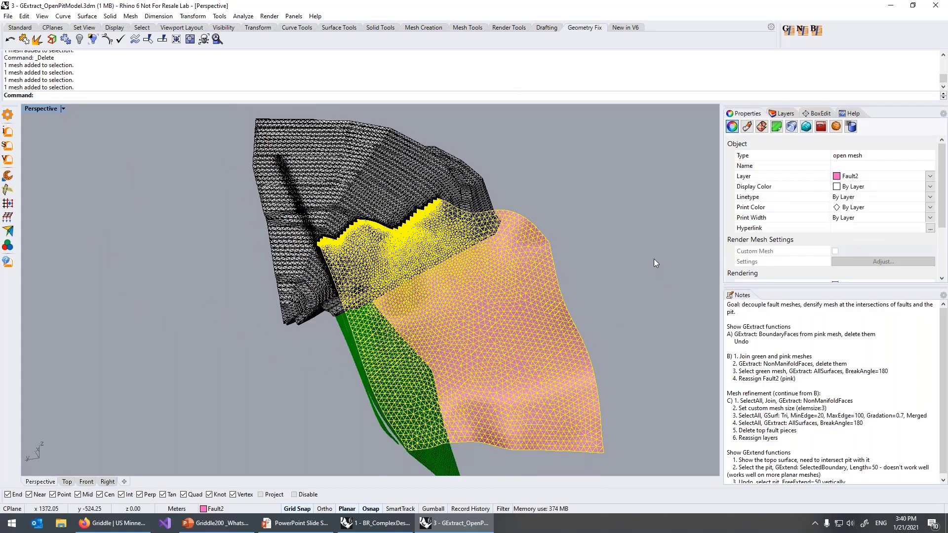
click(653, 260)
right_drag(642, 264, 410, 408)
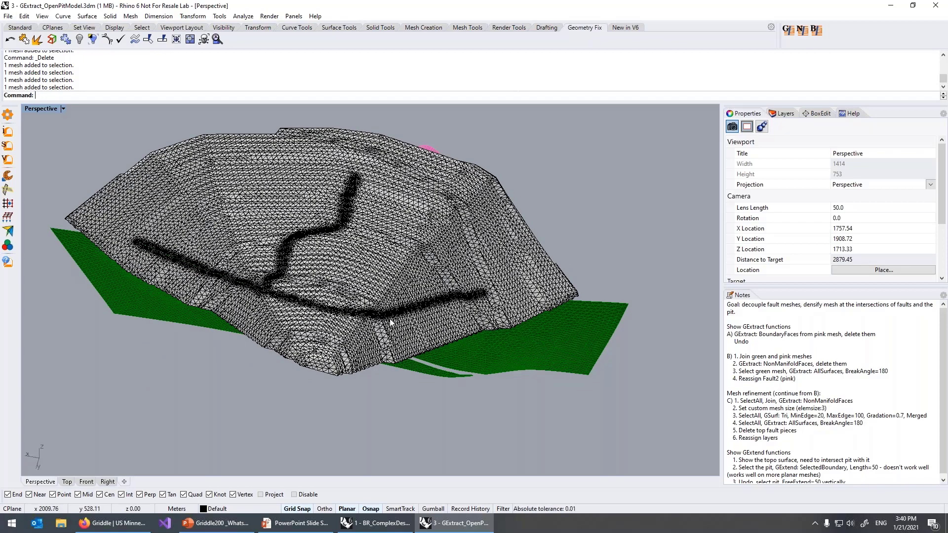
right_drag(523, 325, 155, 186)
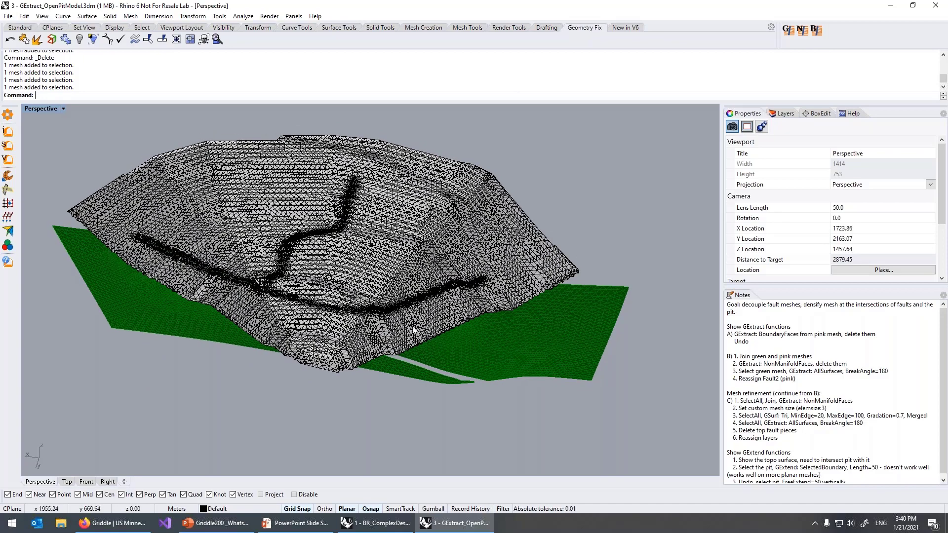
right_drag(506, 313, 454, 369)
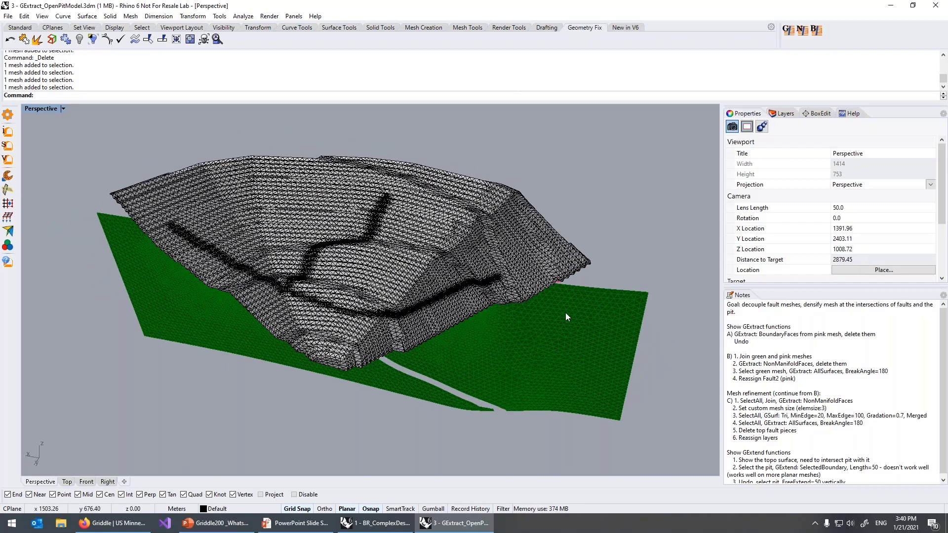
View GExtend's available options, cancel the command, and minimize the open pit model
click(8, 217)
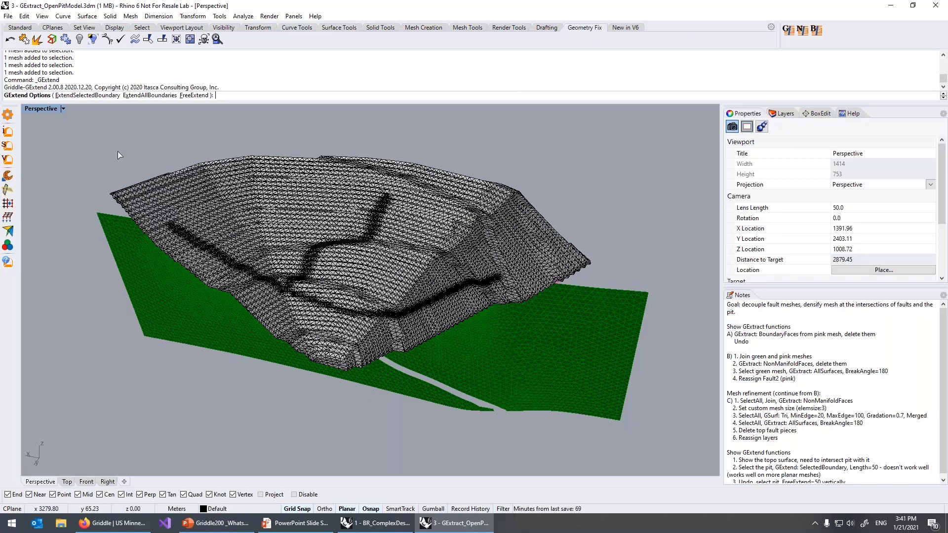
key(Escape)
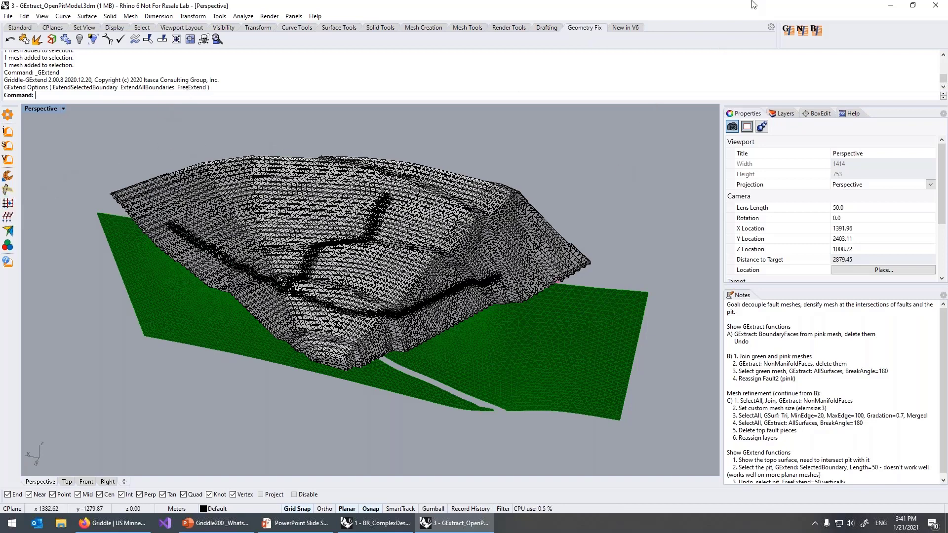
click(892, 6)
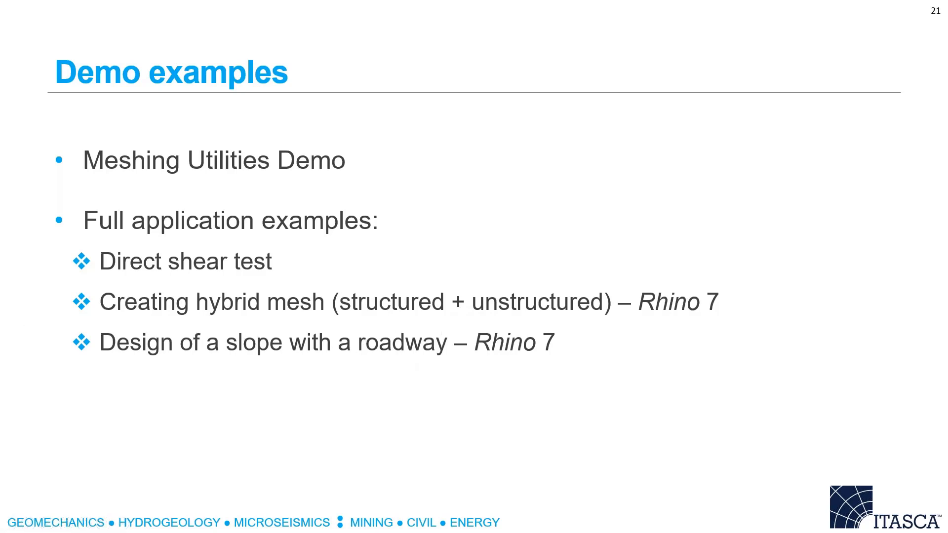
Open the 4 - DirectShearTest.3dm model and examine its top contact mesh from several angles
drag(0, 138, 444, 1)
right_drag(572, 284, 497, 307)
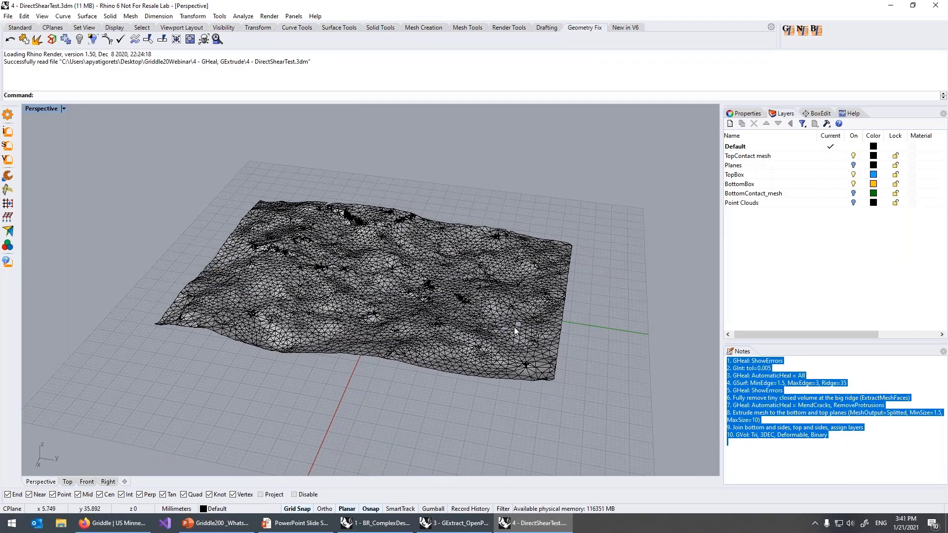
right_drag(515, 327, 461, 342)
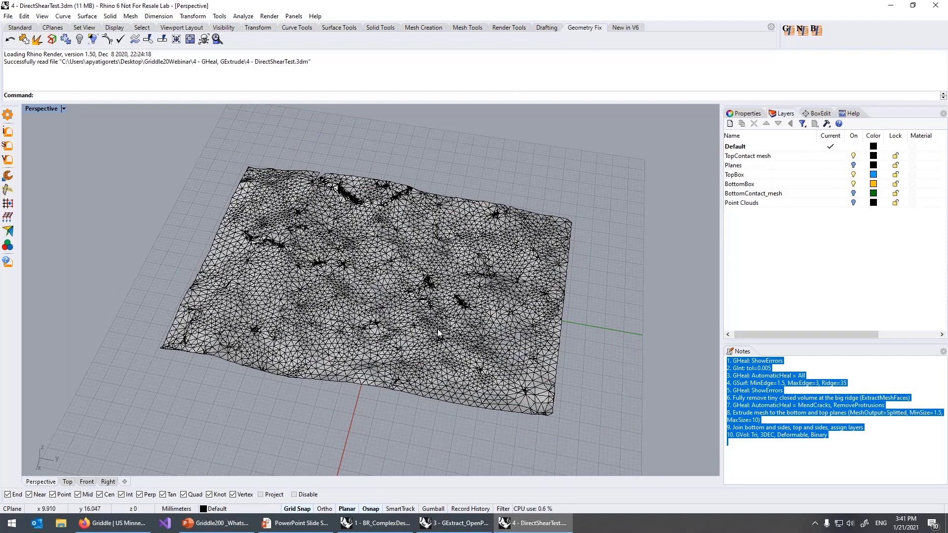
right_drag(441, 343, 461, 324)
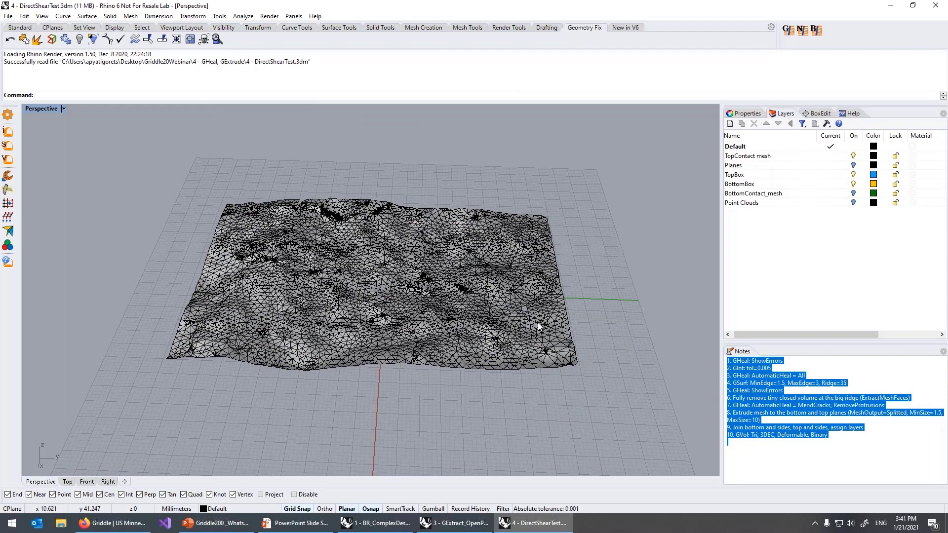
right_drag(538, 323, 546, 316)
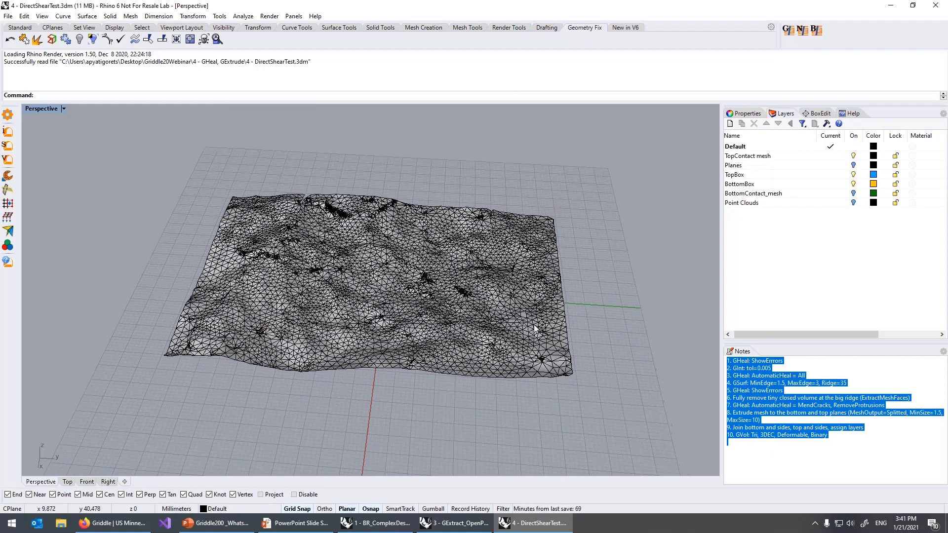
Hide the TopContact mesh layer, show the Point Clouds layer, and examine the two scanned point clouds up close
click(854, 156)
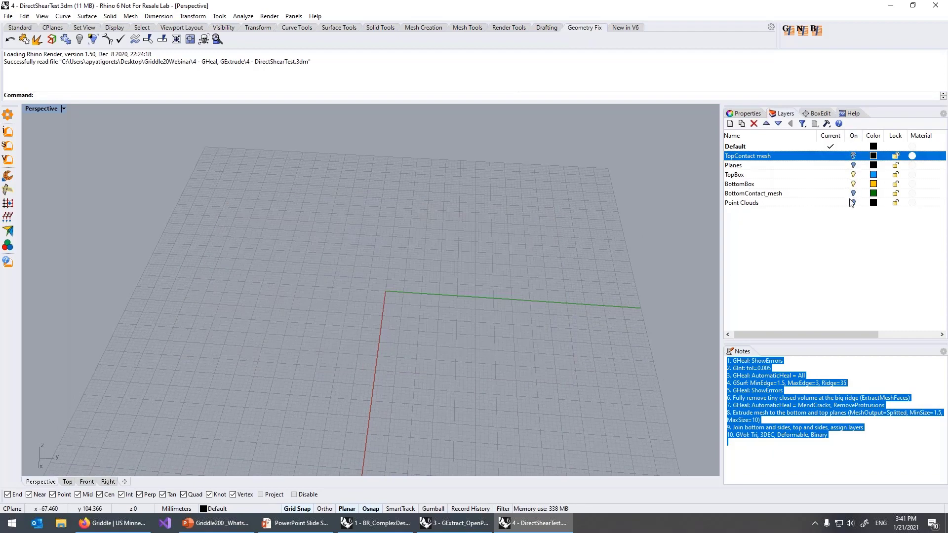
click(853, 203)
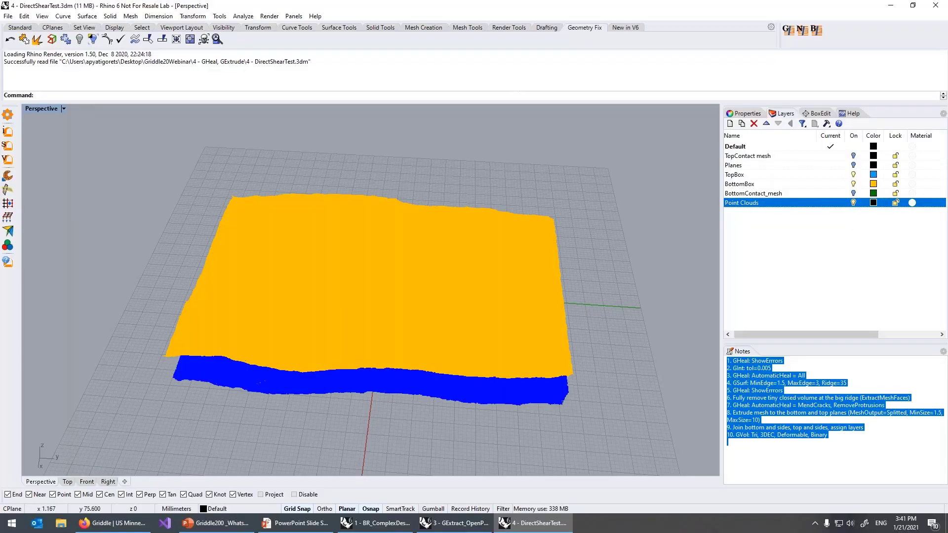
scroll(497, 312, down, 3)
scroll(402, 310, up, 5)
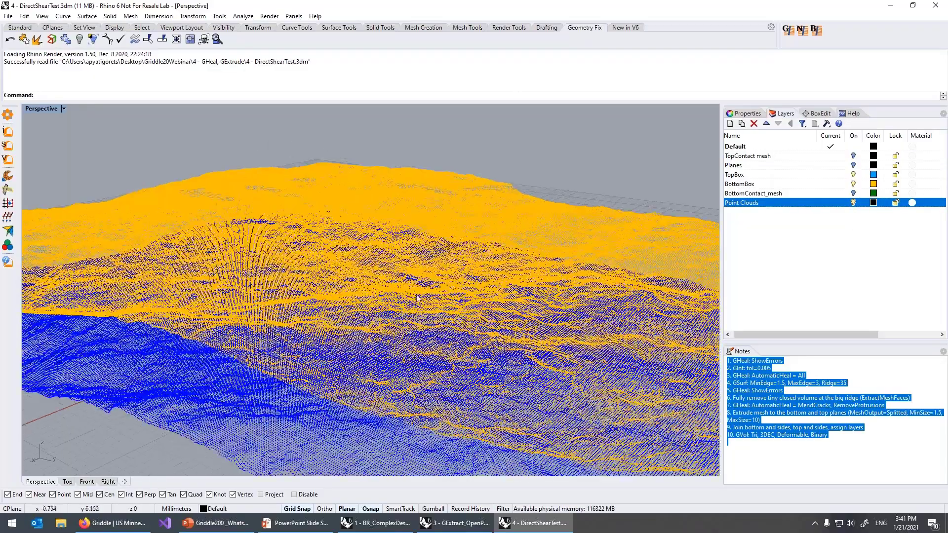
right_drag(400, 306, 435, 305)
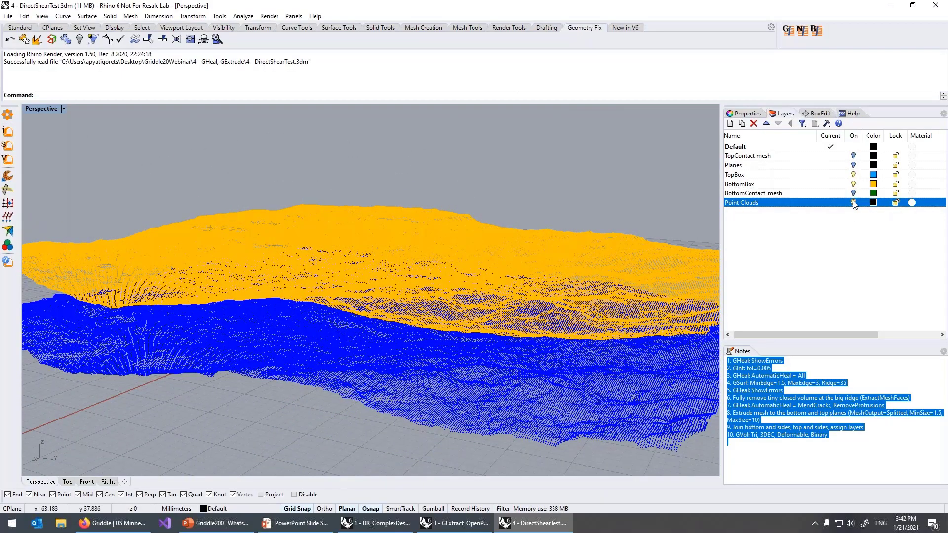
Hide the Point Clouds layer, show the TopContact mesh layer again, and view the contact mesh from above
click(854, 203)
click(854, 156)
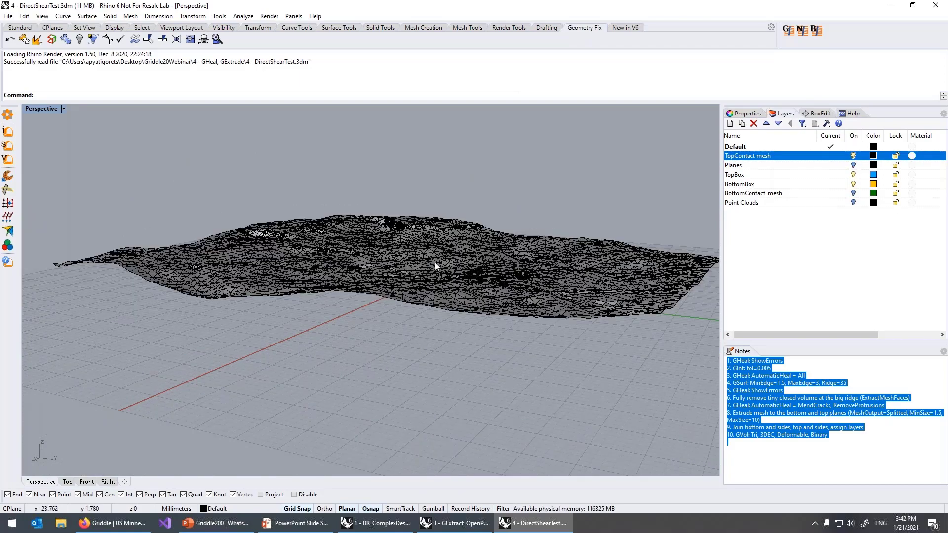
right_drag(435, 266, 447, 271)
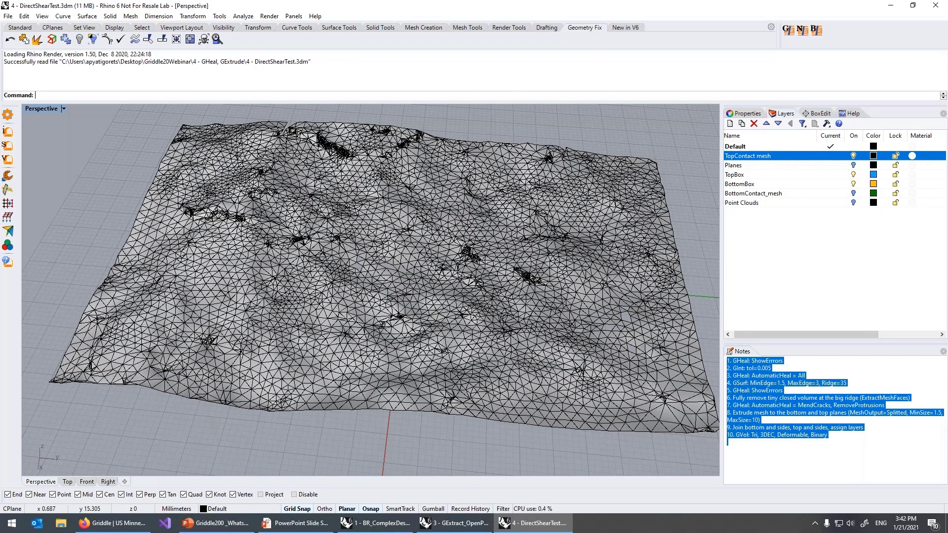
Show the top contact mesh's errors with GHeal and examine its clashing faces up close
right_drag(478, 280, 439, 325)
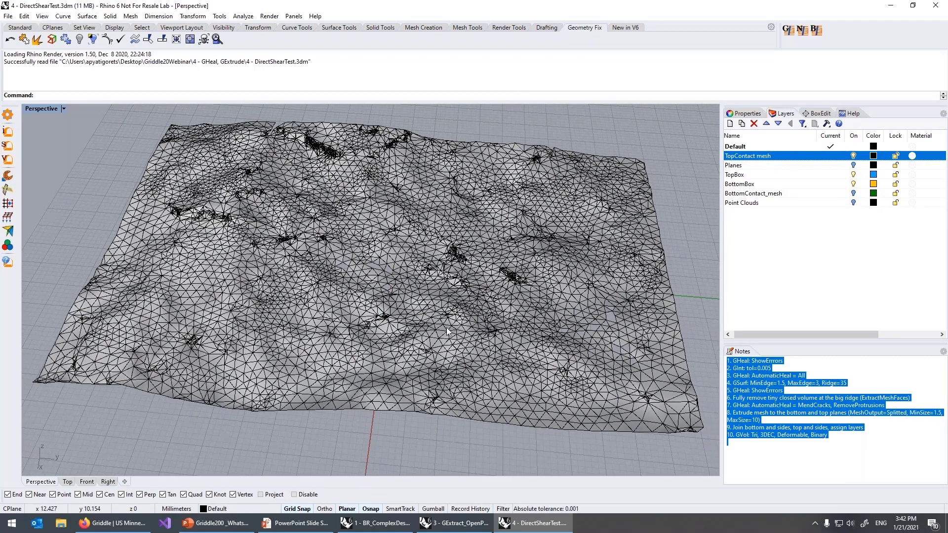
click(423, 309)
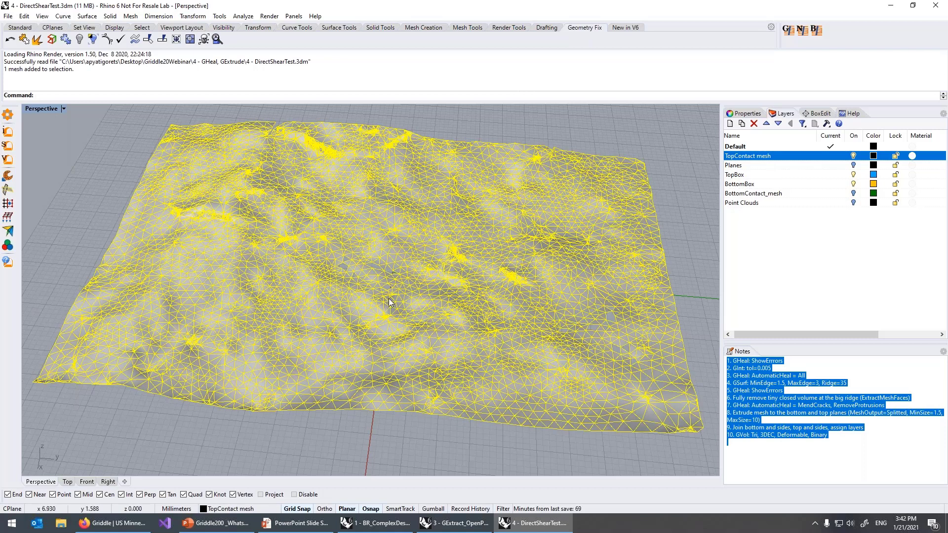
click(7, 176)
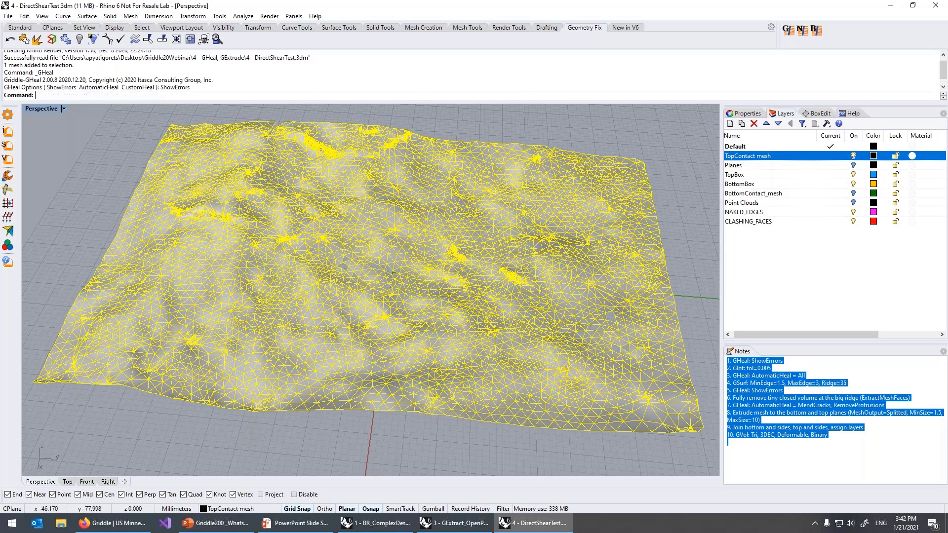
click(76, 183)
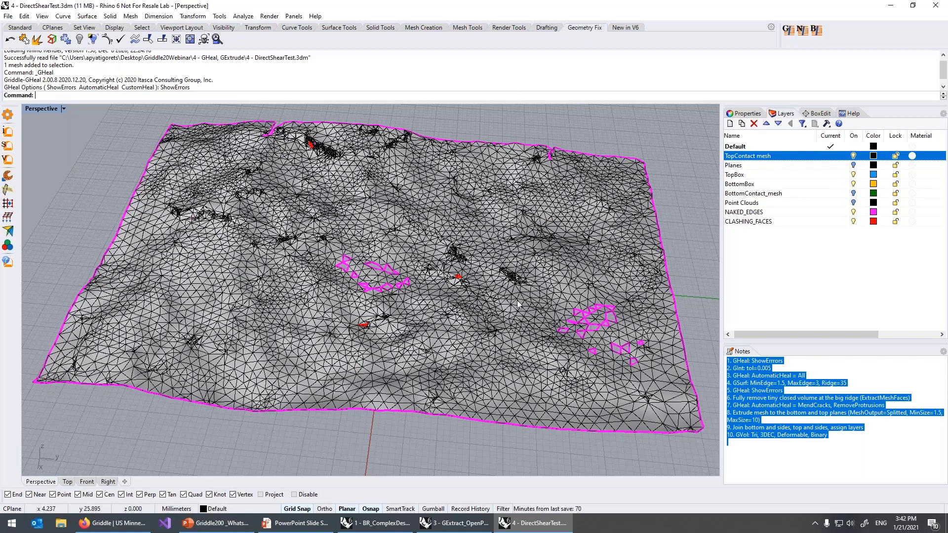
scroll(455, 275, up, 10)
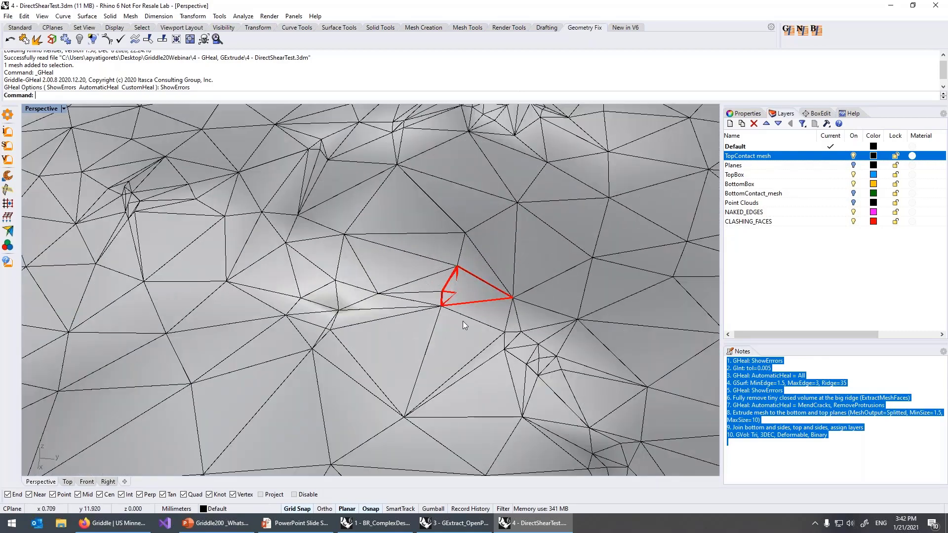
right_drag(464, 324, 547, 257)
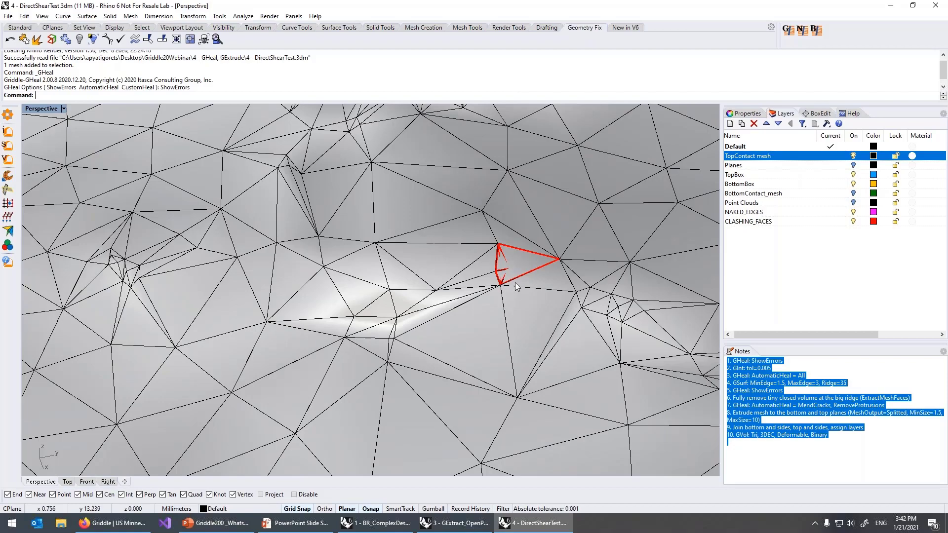
scroll(519, 271, up, 5)
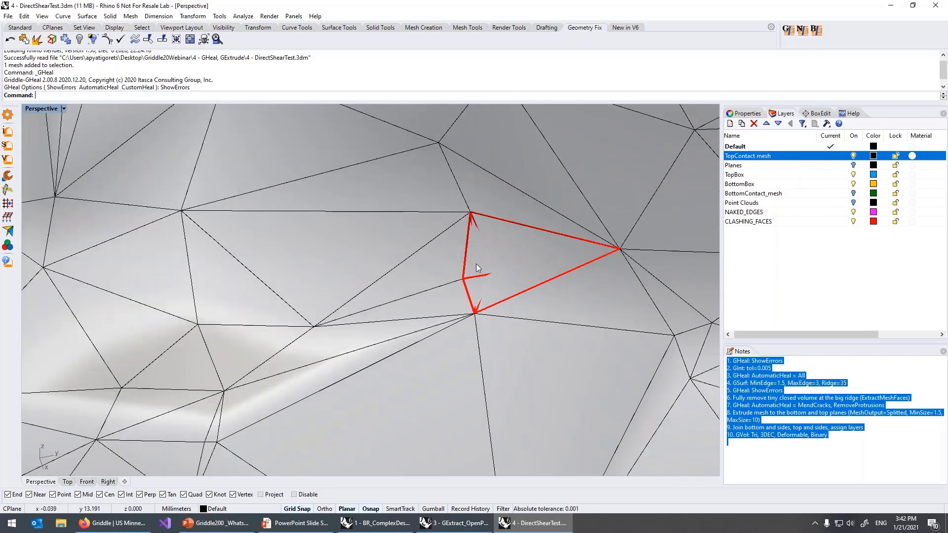
scroll(493, 268, down, 12)
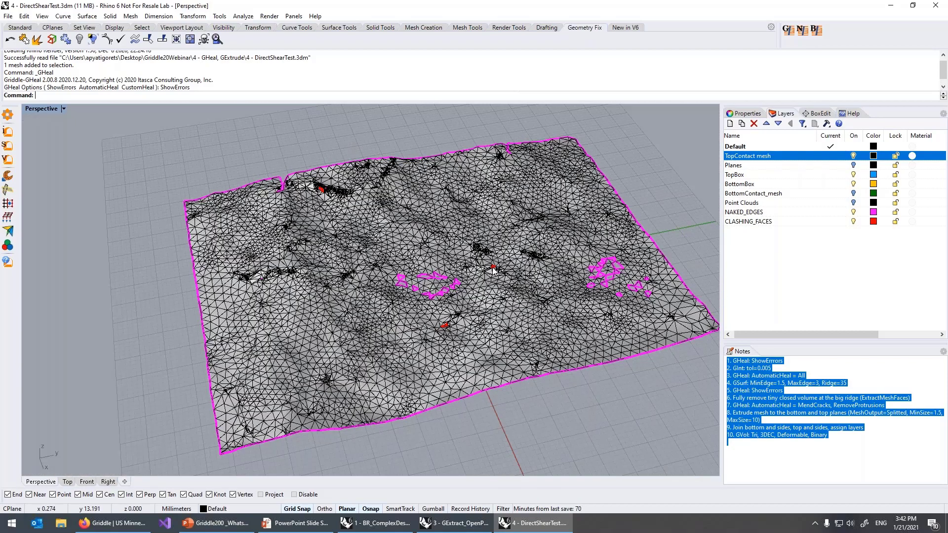
Intersect the top contact mesh with itself using GInt at a tolerance of 0.005
right_drag(571, 328, 515, 298)
click(514, 308)
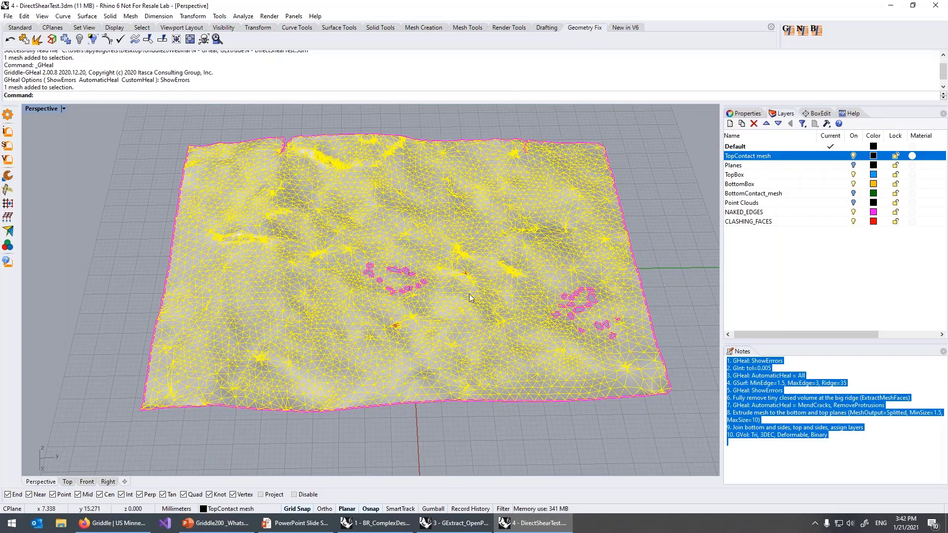
click(8, 132)
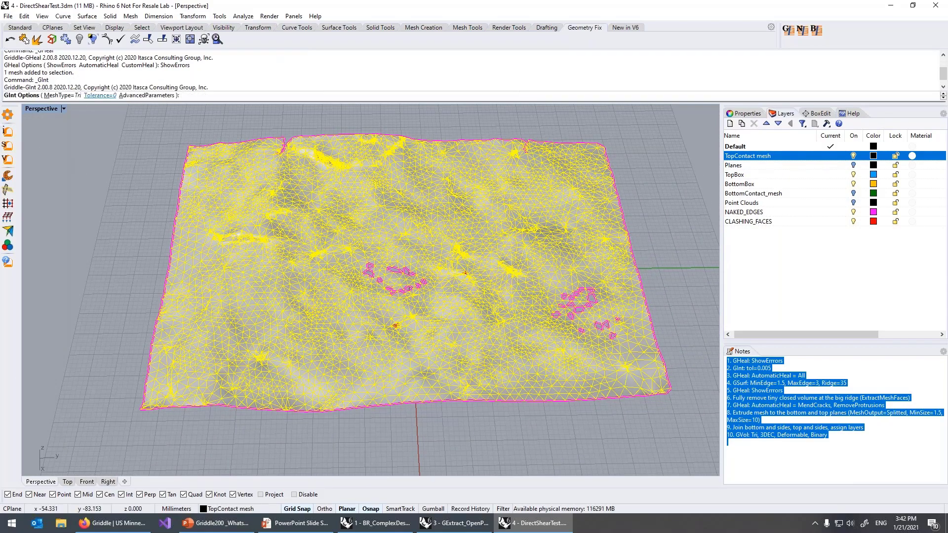
text(0.005)
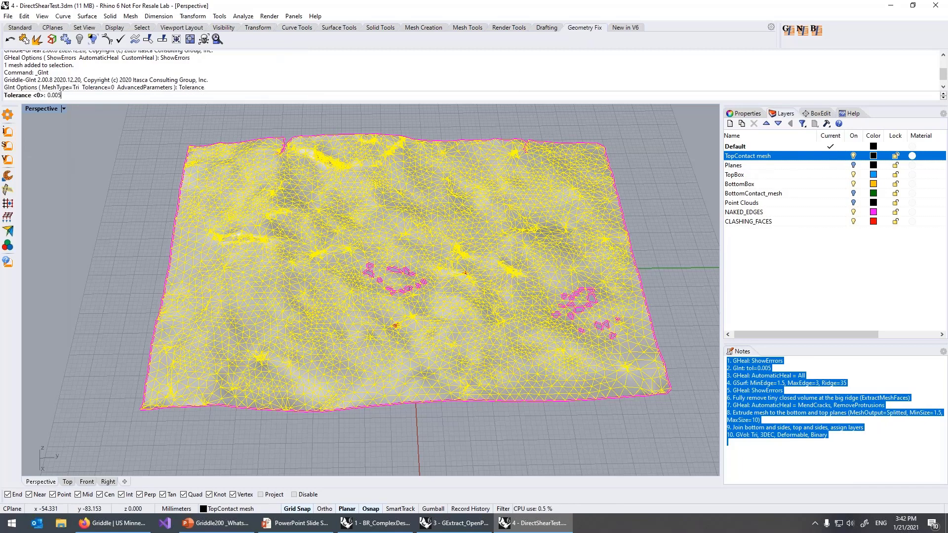
key(Return)
key(Return)
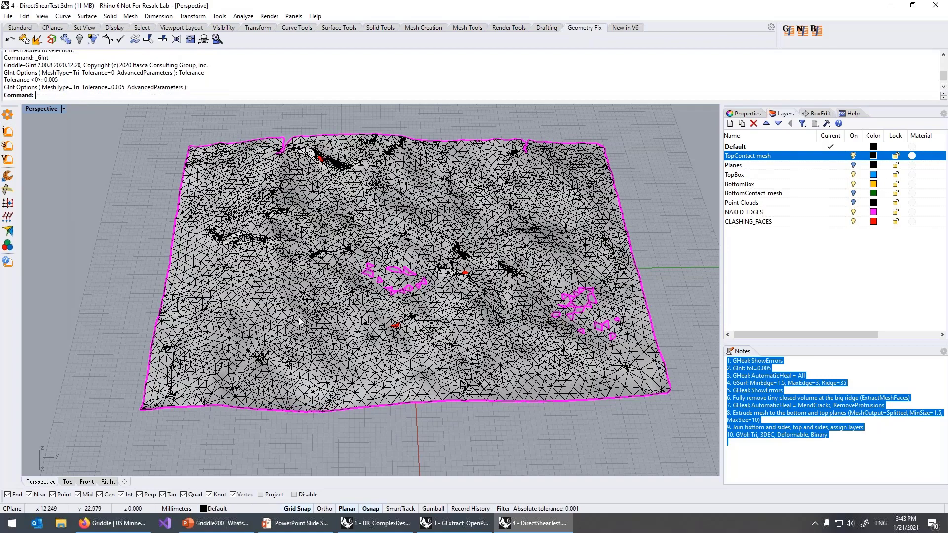
Run GHeal's ShowErrors again on the intersected contact mesh and look over the marked errors
click(7, 176)
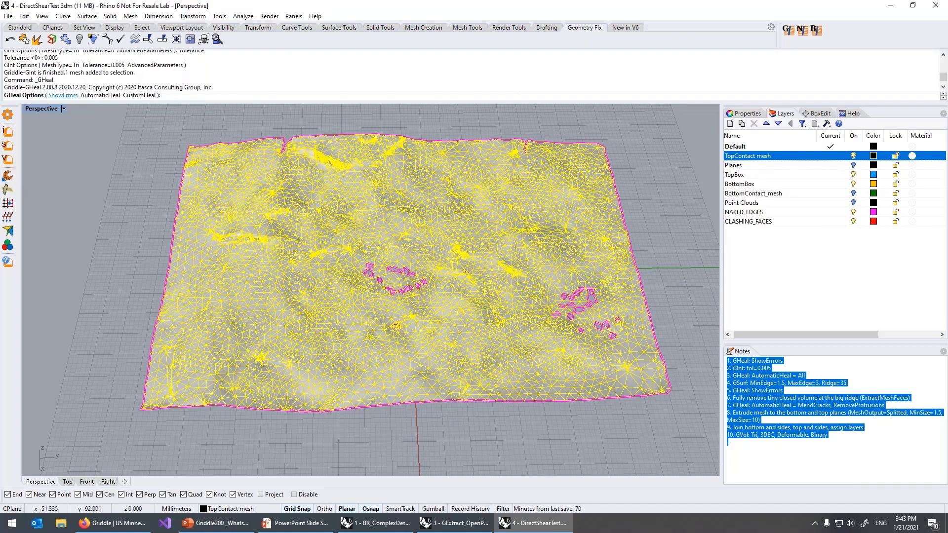
click(62, 95)
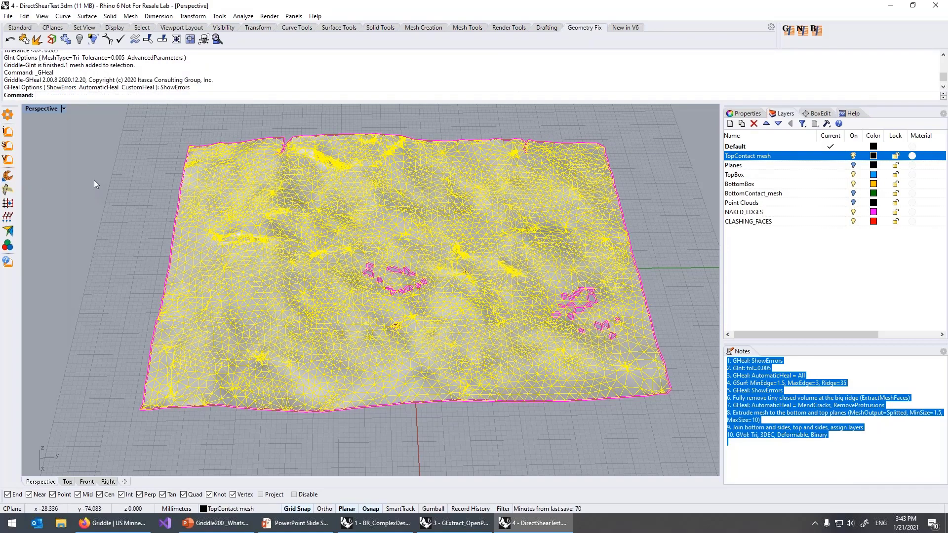
click(114, 182)
mouse_move(385, 291)
right_down()
mouse_move(368, 286)
mouse_move(385, 270)
mouse_move(386, 292)
right_up()
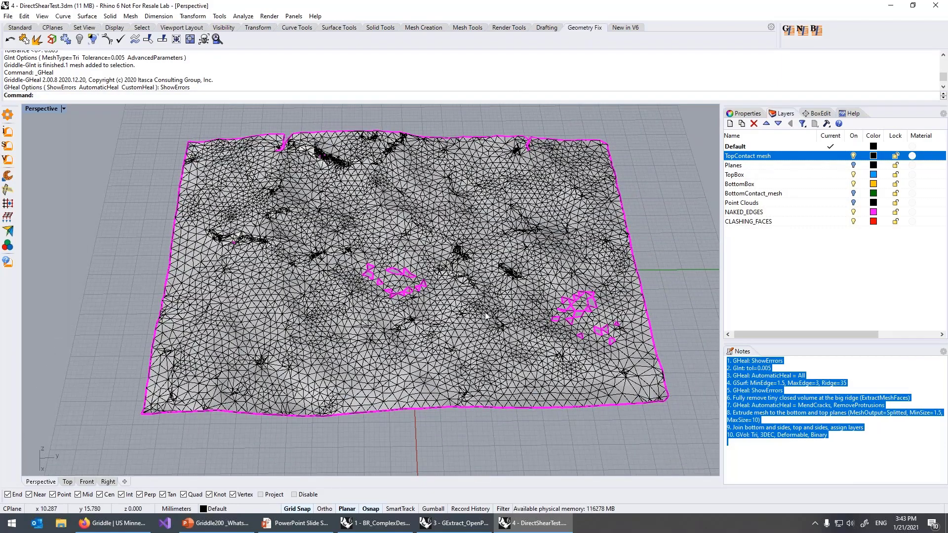
Repair the contact mesh with GHeal's AutomaticHeal for all issue types, using automatic parameters, and check the healed surface
click(207, 231)
key(Return)
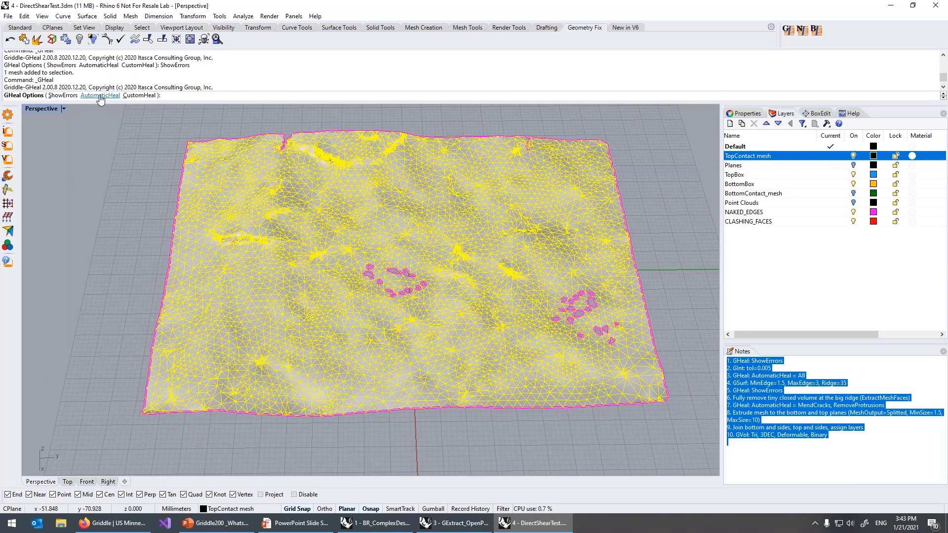
click(101, 96)
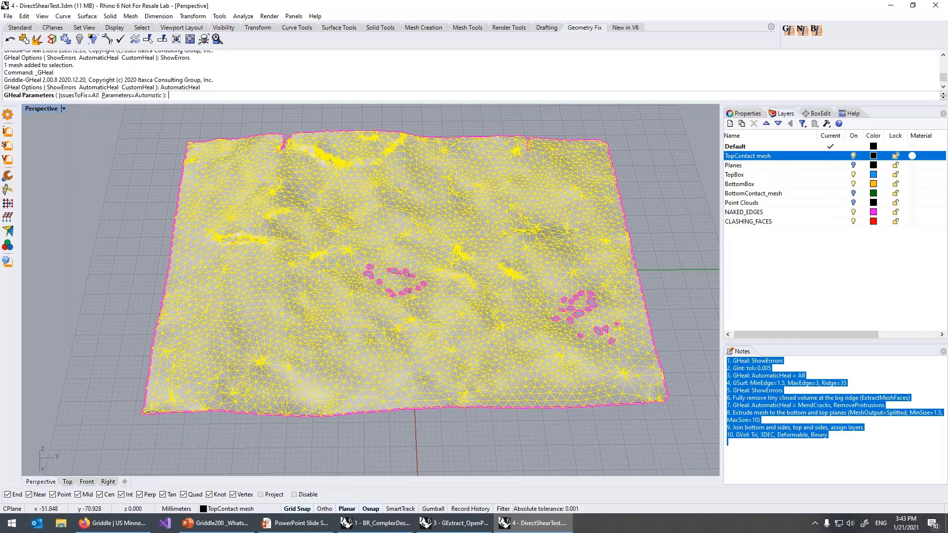
click(73, 96)
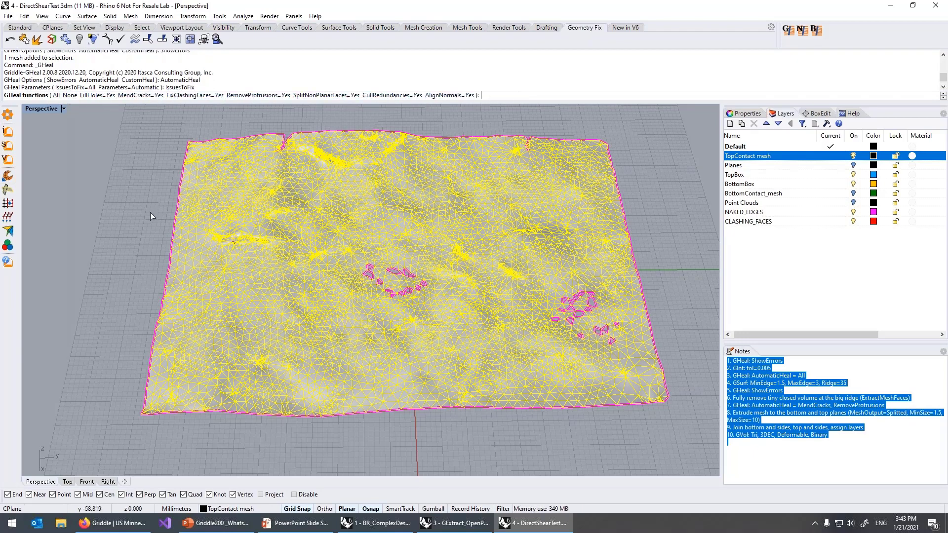
key(Return)
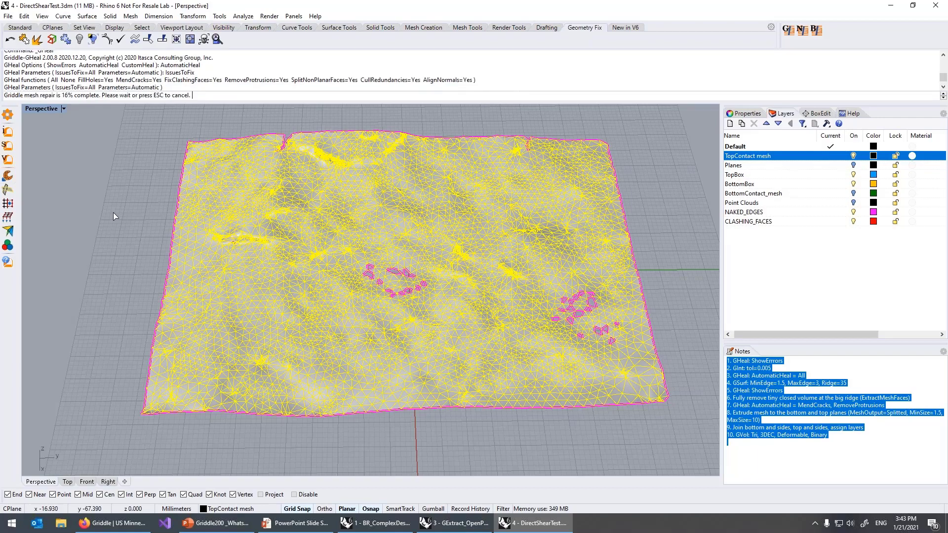
right_drag(476, 310, 464, 316)
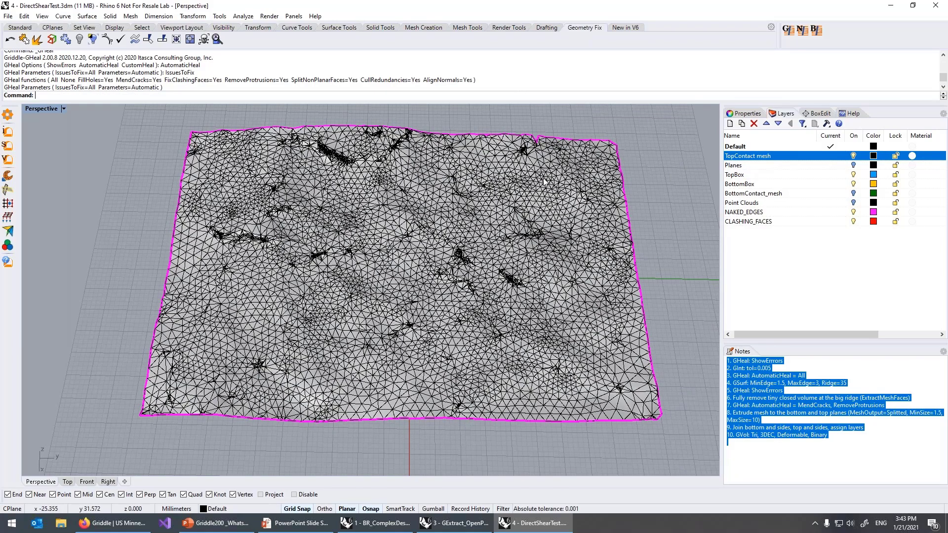
scroll(537, 140, up, 2)
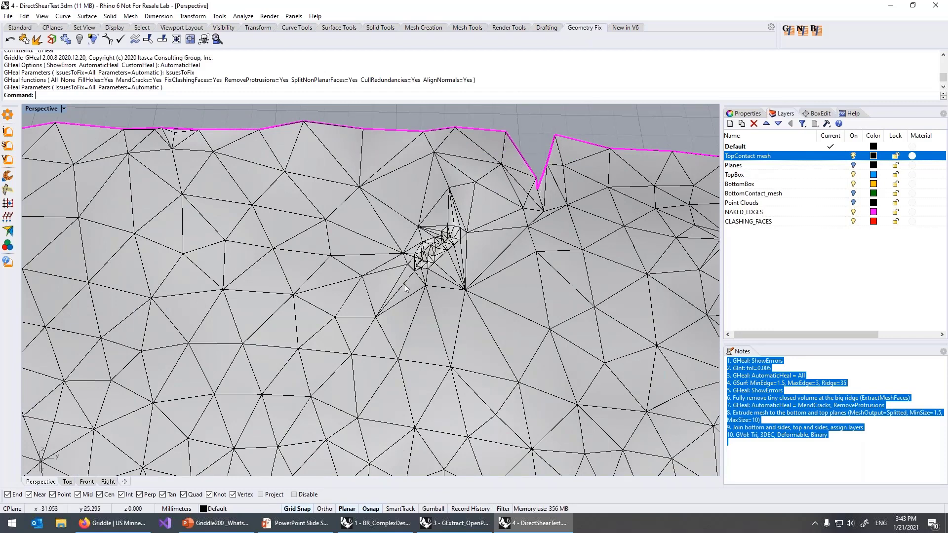
scroll(404, 286, down, 5)
mouse_move(490, 300)
shift+right_down()
mouse_move(494, 282)
mouse_move(480, 285)
shift+right_up()
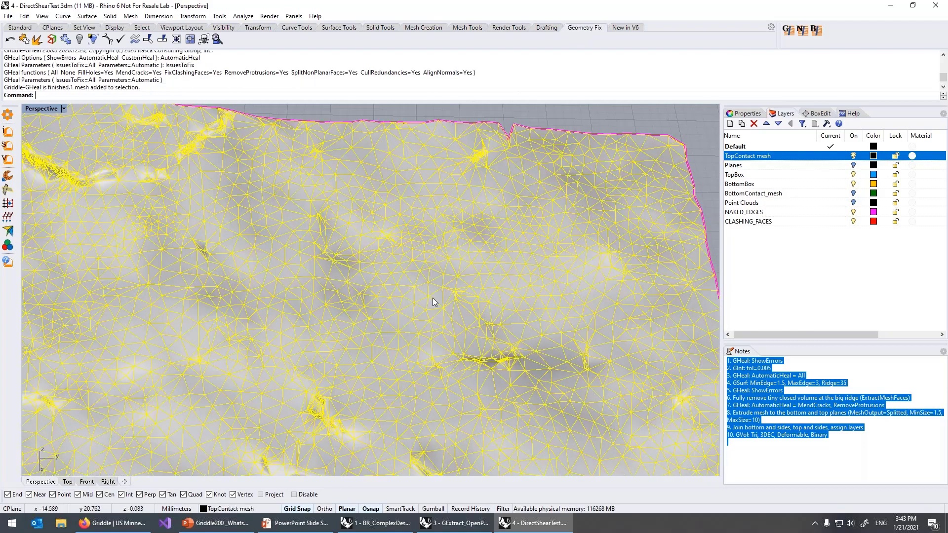
Start GSurf remeshing on the healed contact mesh
key(ctrl+shift+e)
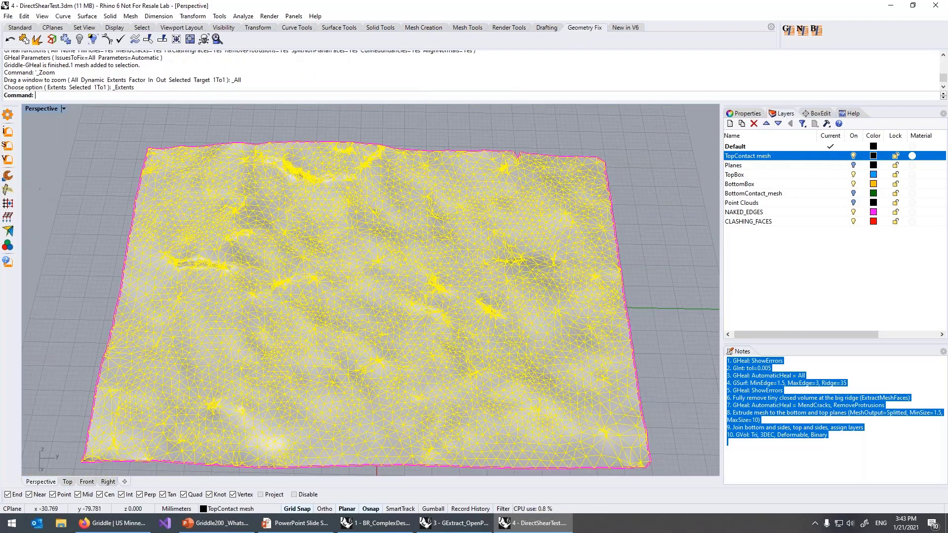
click(7, 146)
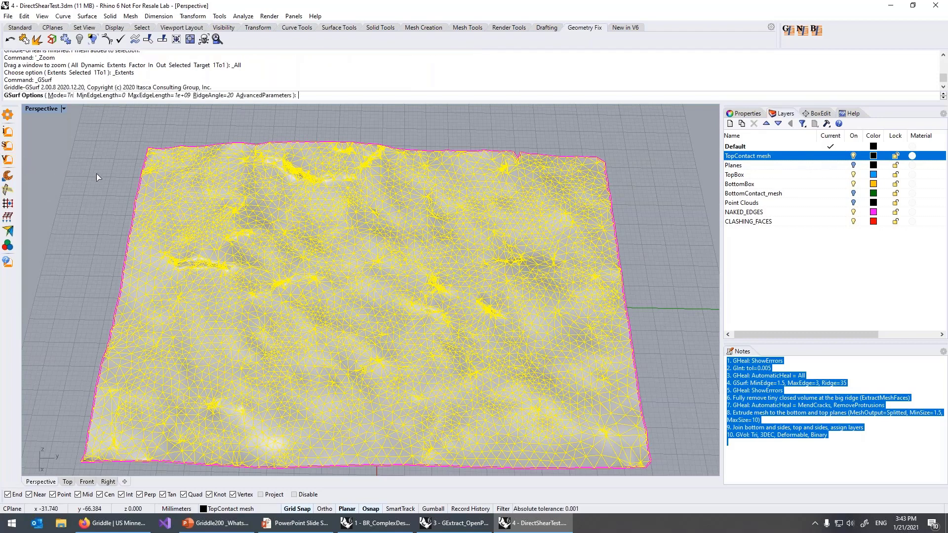
Set GSurf's maximum edge length to 1.5 and ridge angle to 3
click(155, 95)
text(1.5)
key(Return)
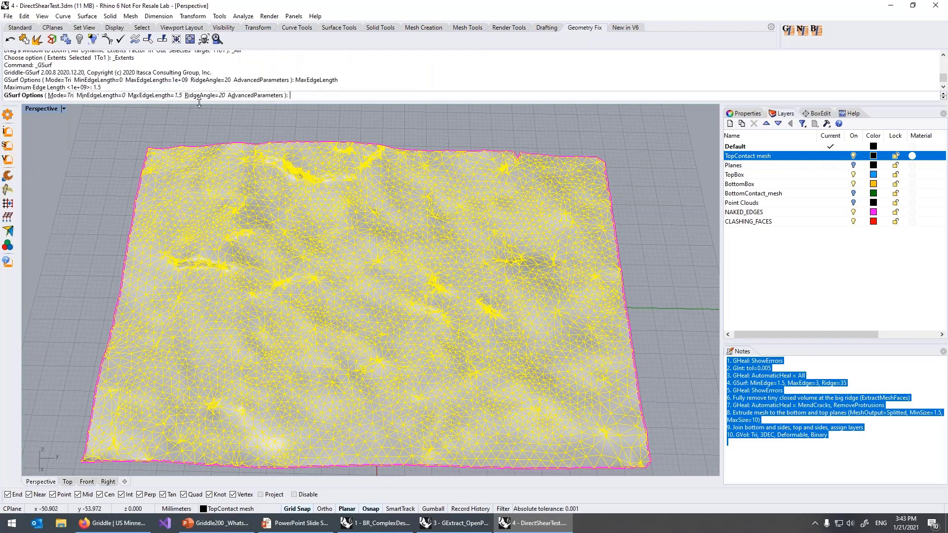
click(200, 95)
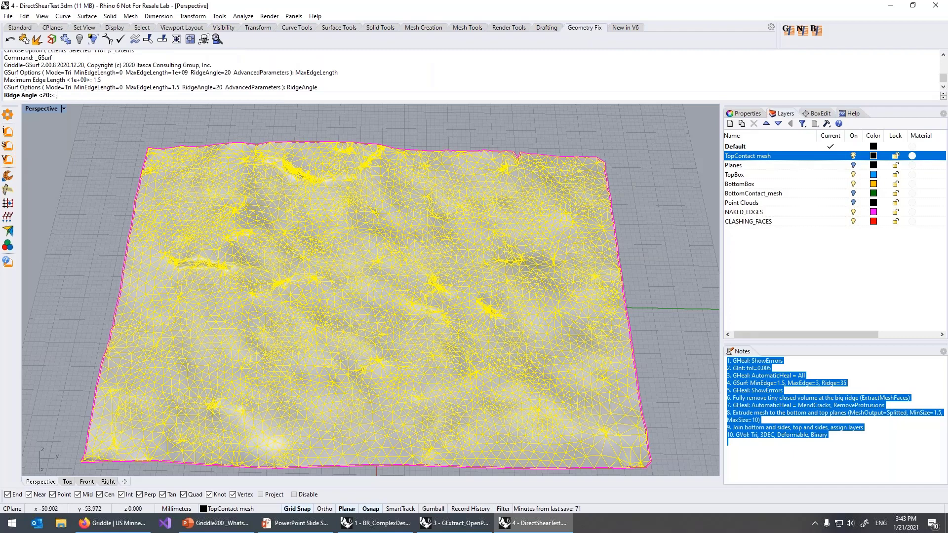
text(3)
key(Return)
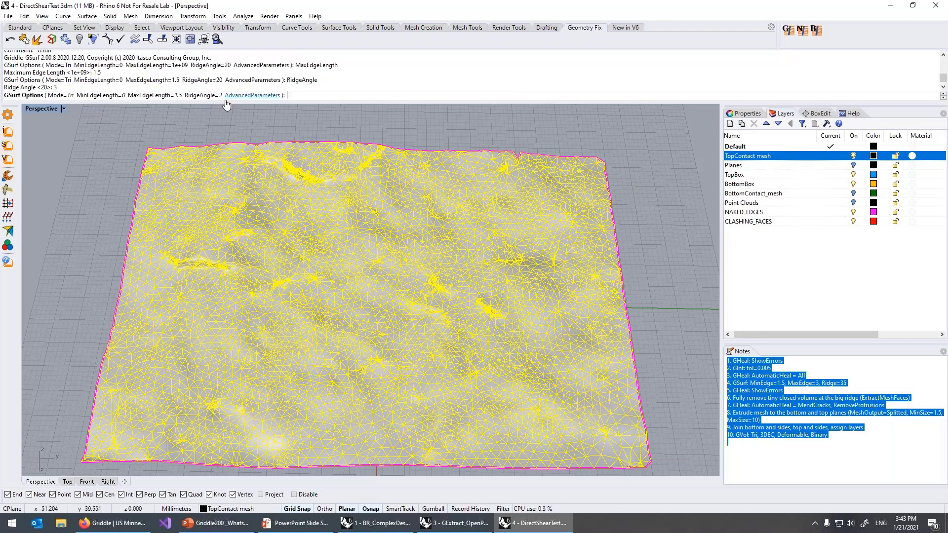
Remesh the contact mesh with GSurf using minimum edge length 1.5, maximum edge length 3 and ridge angle 35
click(102, 95)
text(1.5)
key(Return)
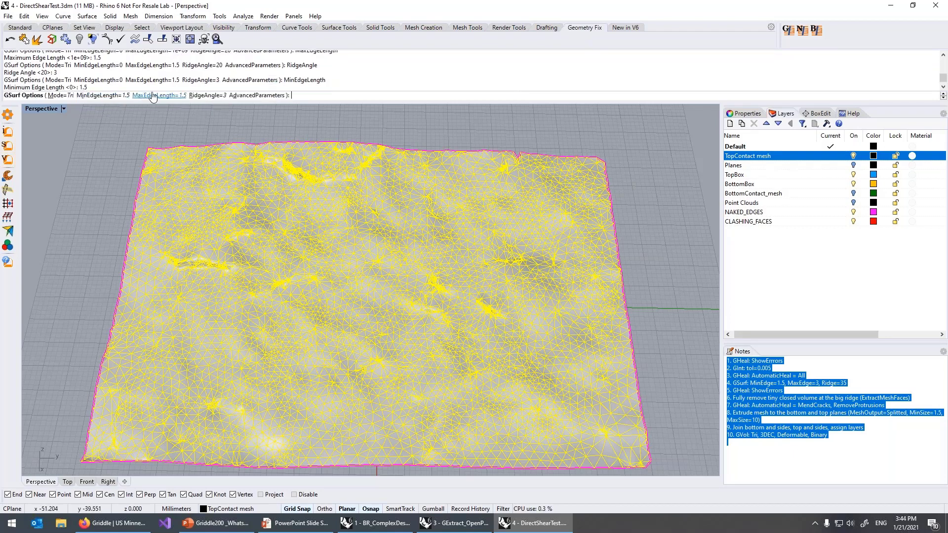
click(158, 96)
text(3)
key(Return)
click(198, 95)
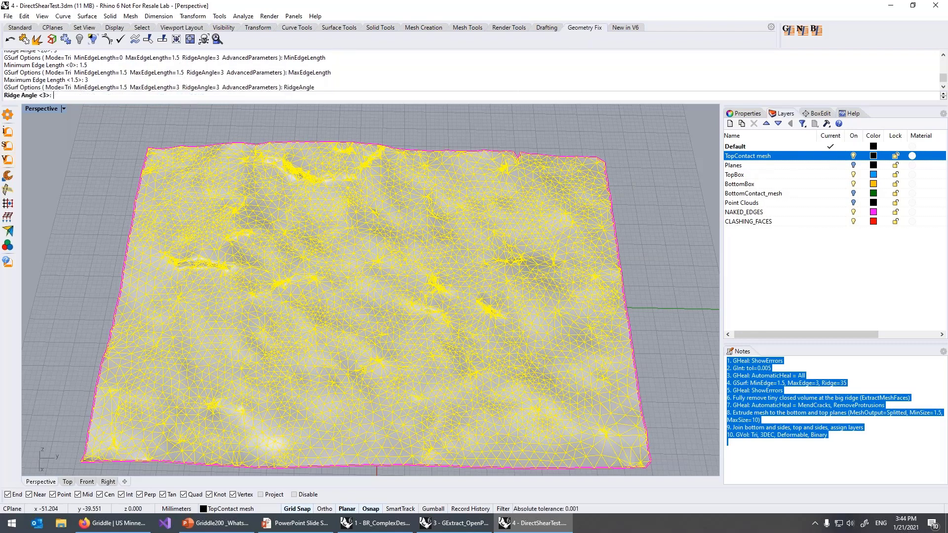
text(35)
key(Return)
key(Return)
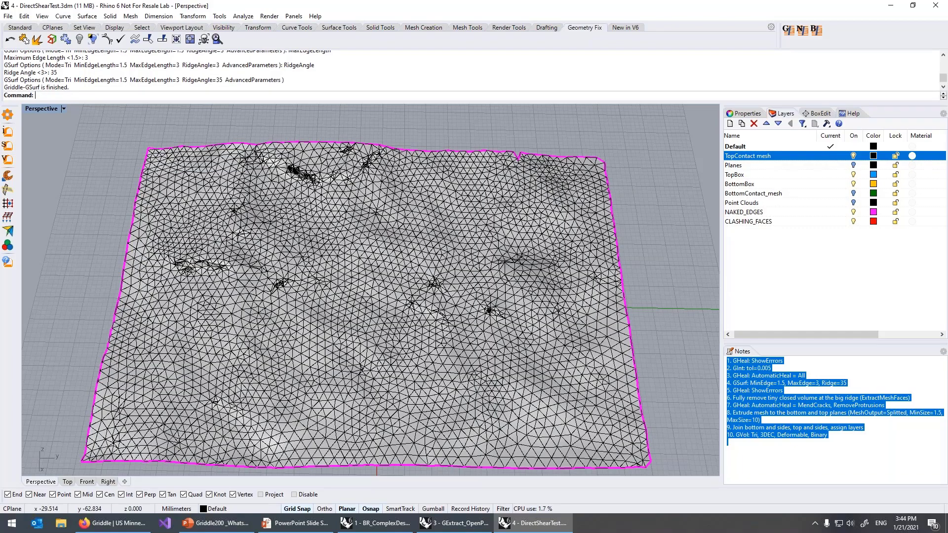
Show the remaining errors of the remeshed contact surface with GHeal and examine the interior naked edge up close
click(338, 228)
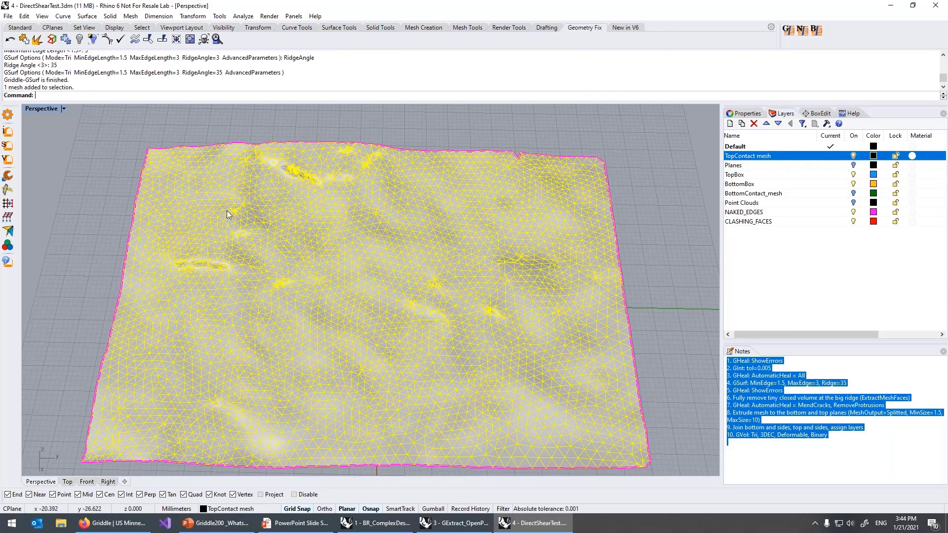
click(8, 176)
click(63, 95)
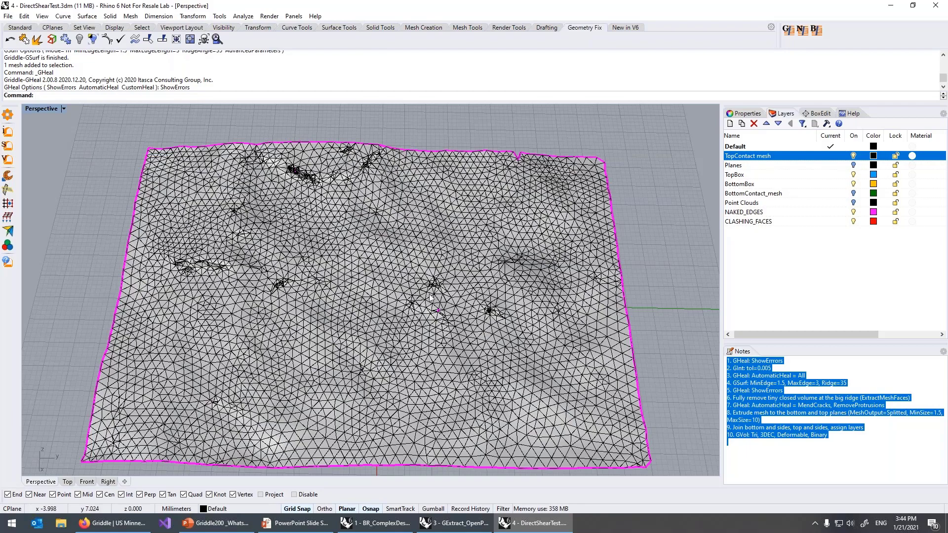
scroll(447, 317, up, 2)
scroll(447, 318, up, 5)
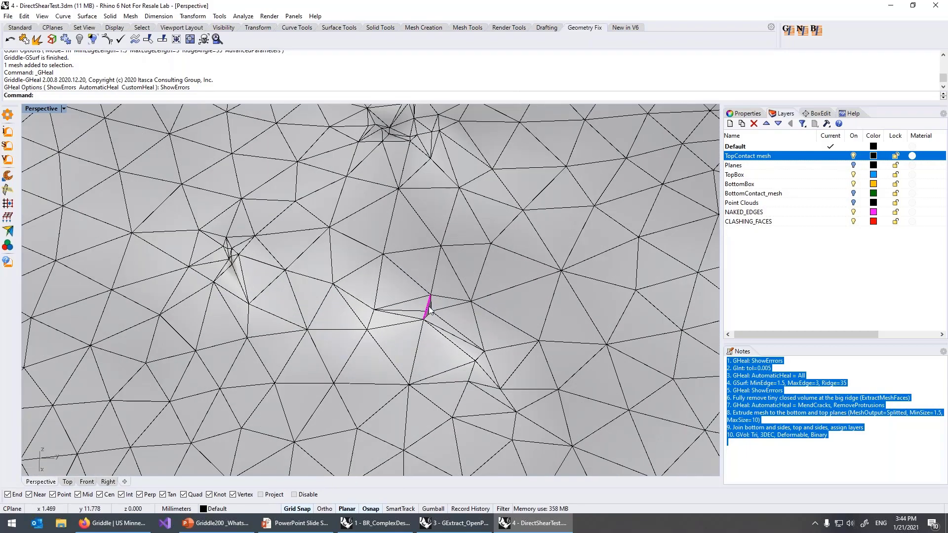
scroll(437, 320, up, 2)
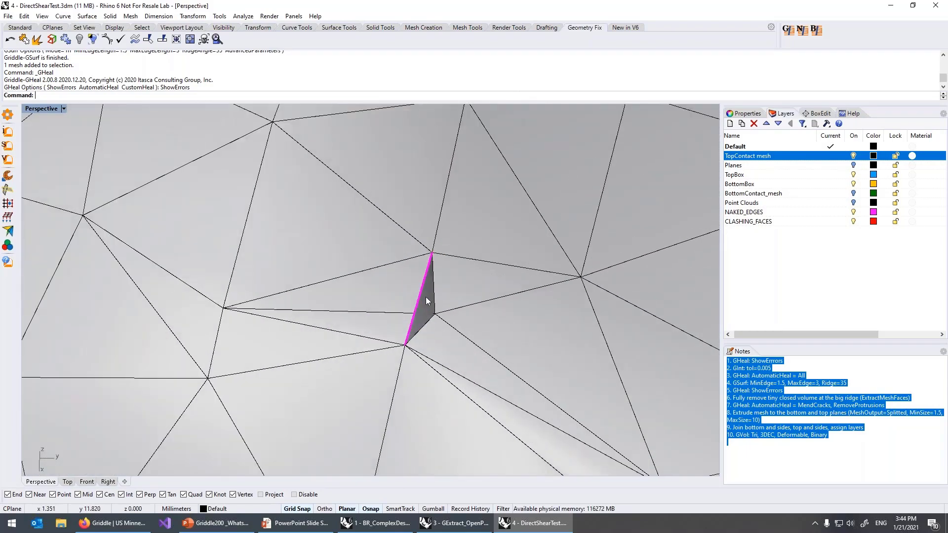
scroll(425, 300, down, 8)
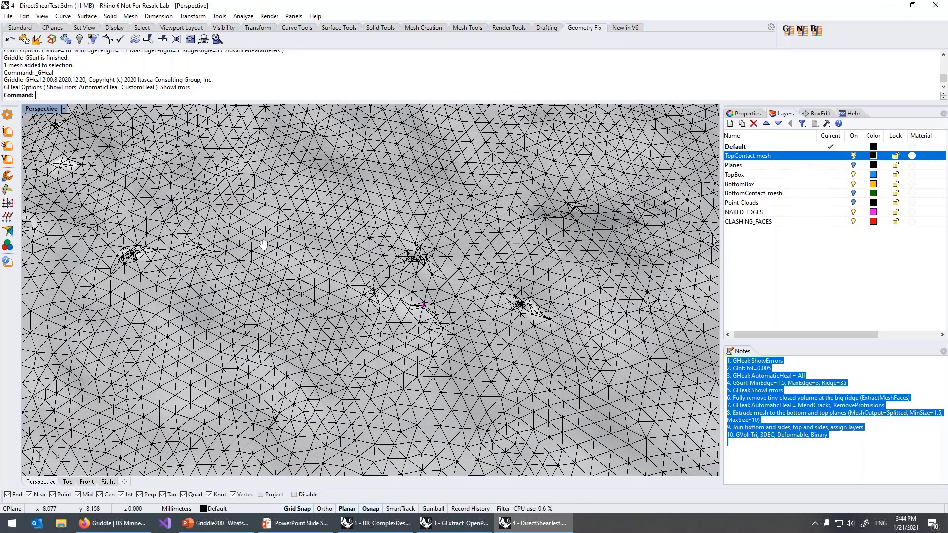
Extract the four mesh faces forming the tiny closed volume at the big ridge's interior naked edge and delete them
scroll(264, 245, down, 5)
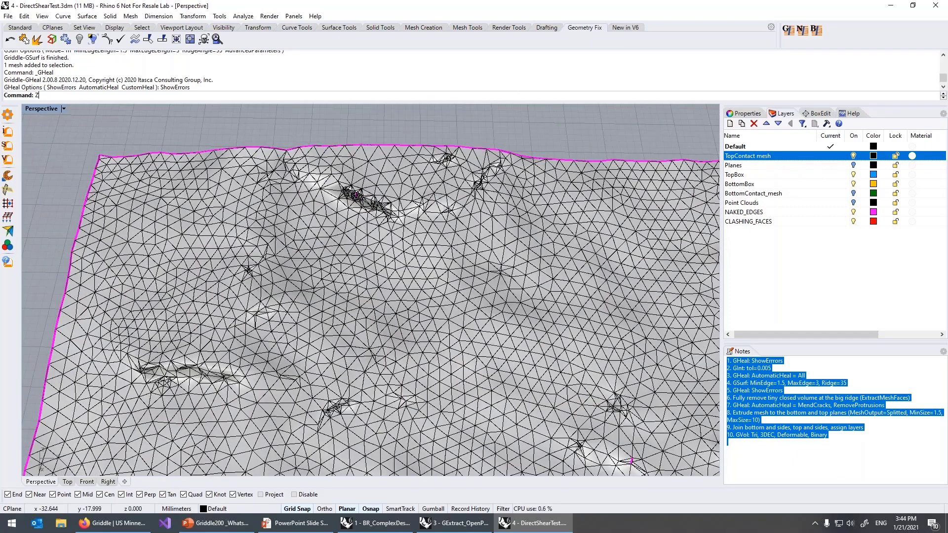
text(oom)
key(Return)
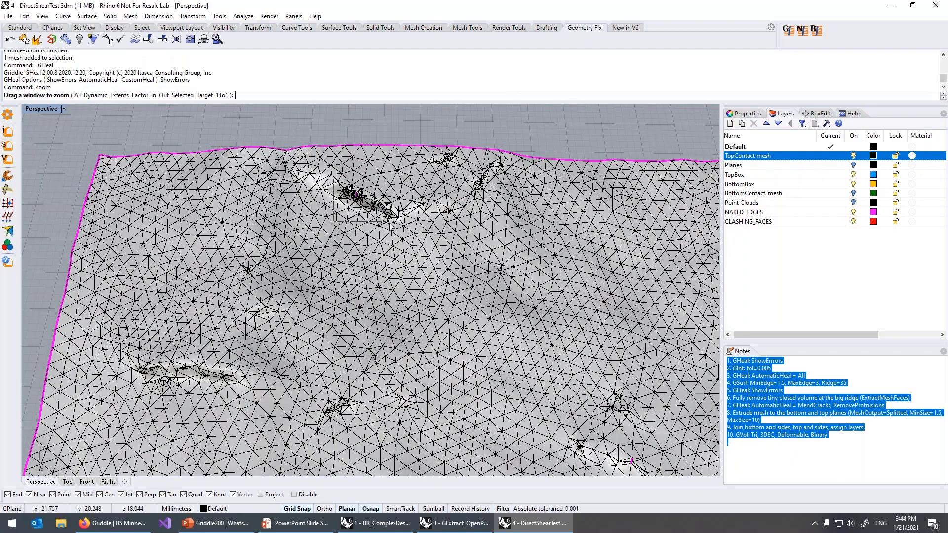
drag(390, 224, 396, 223)
mouse_move(406, 233)
right_down()
mouse_move(381, 250)
mouse_move(346, 238)
mouse_move(334, 159)
mouse_move(312, 229)
mouse_move(487, 316)
mouse_move(256, 182)
mouse_move(271, 277)
mouse_move(409, 319)
mouse_move(375, 267)
mouse_move(407, 220)
right_up()
scroll(312, 229, up, 3)
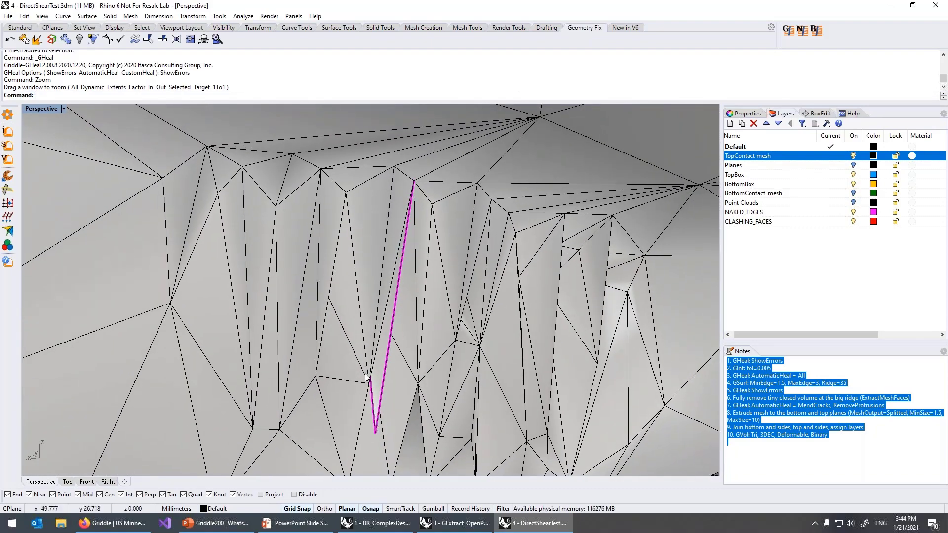
right_drag(230, 298, 317, 341)
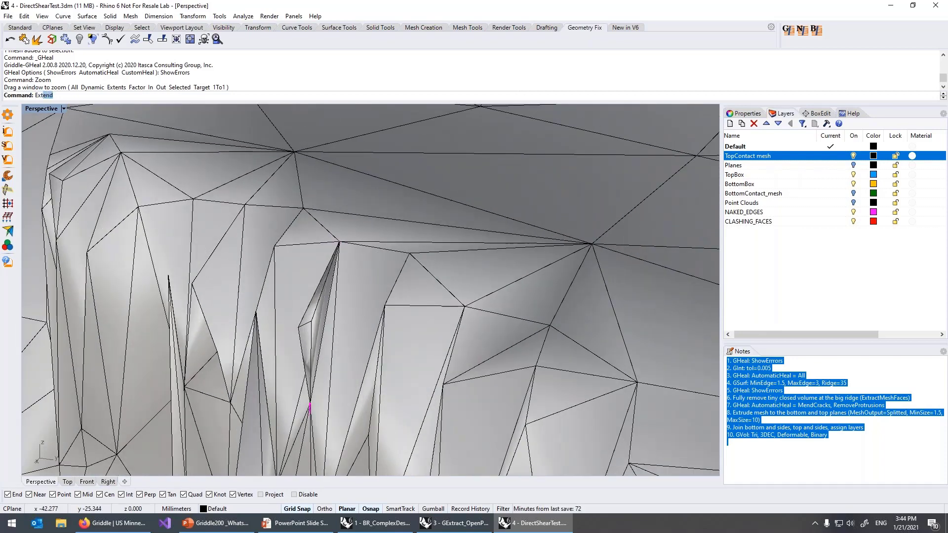
text(ract)
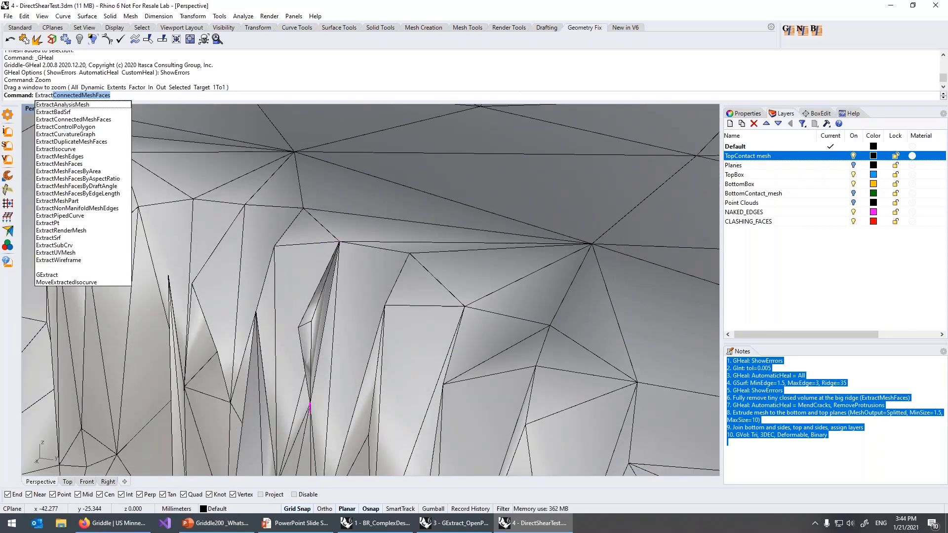
text(MeshFaces)
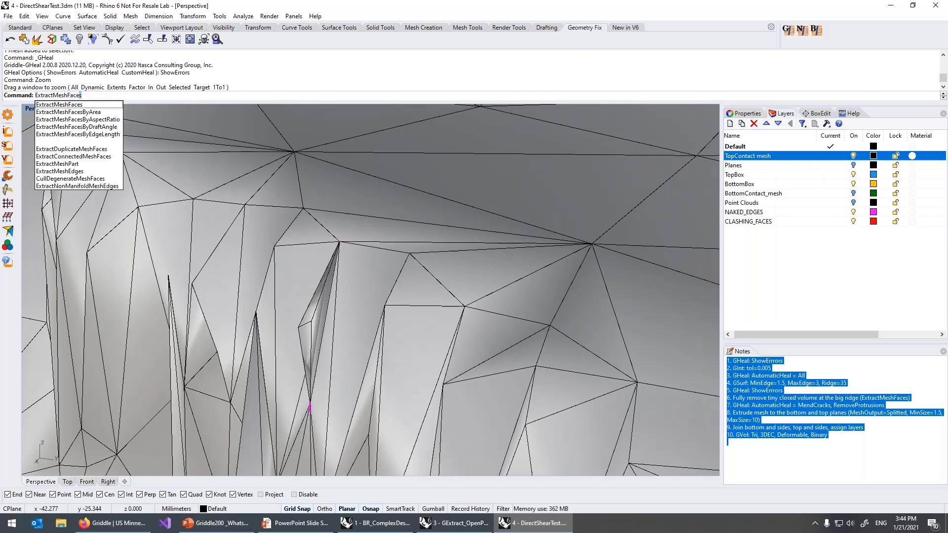
key(Return)
click(316, 337)
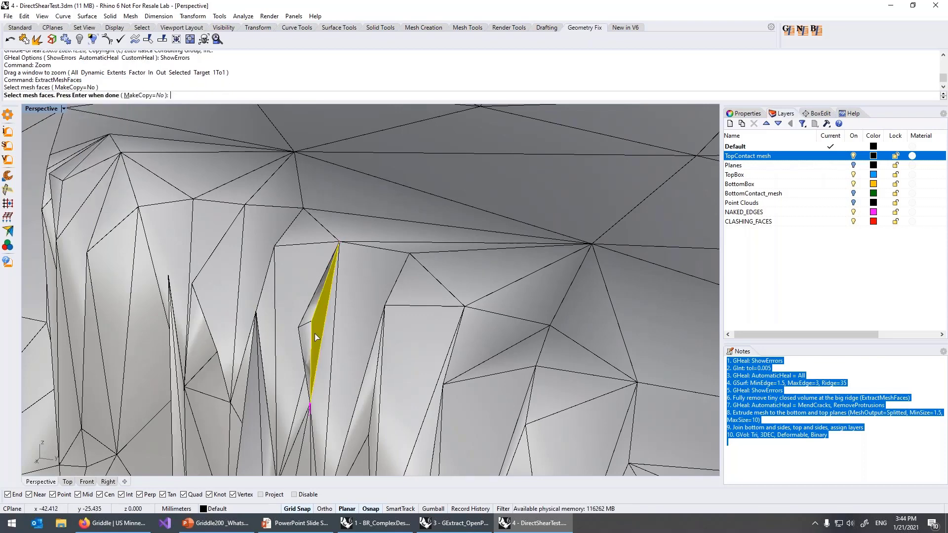
click(312, 337)
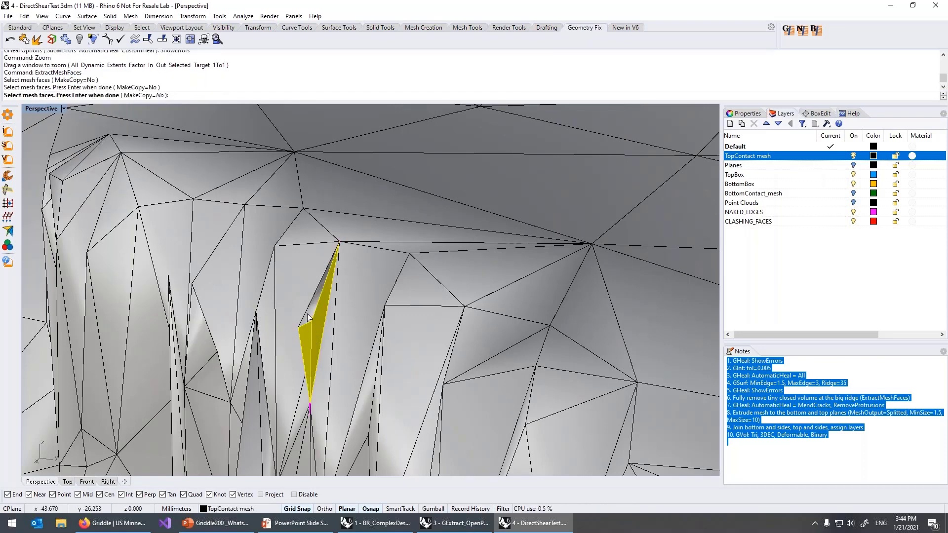
click(315, 345)
right_drag(314, 345, 438, 339)
click(428, 330)
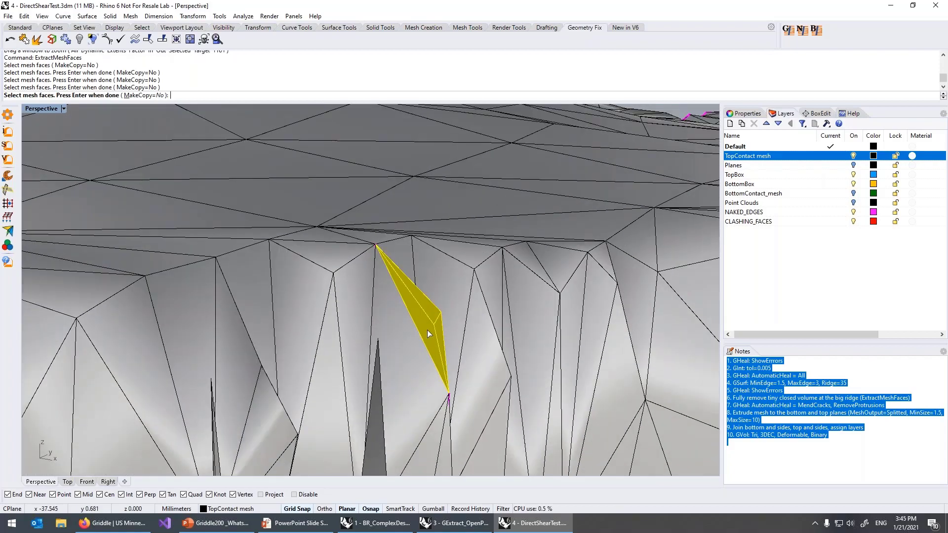
key(Return)
key(Delete)
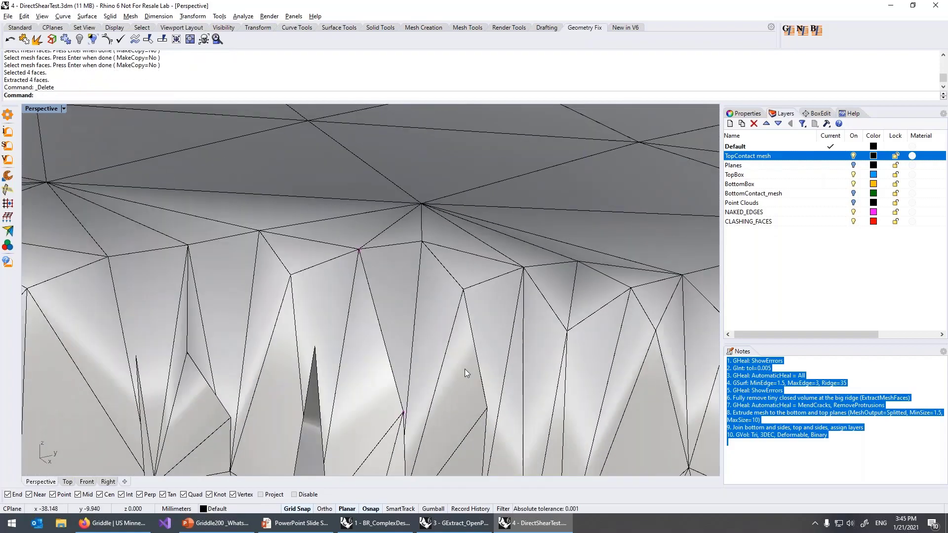
Heal the contact mesh with GHeal's AutomaticHeal, enabling only MendCracks and RemoveProtrusions and keeping automatic parameters
key(ctrl+shift+e)
right_drag(485, 339, 408, 371)
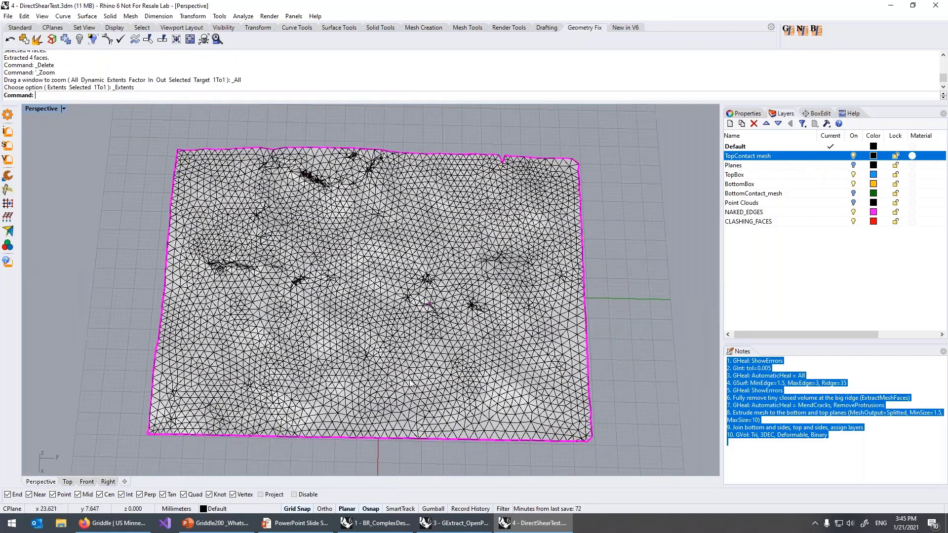
click(408, 372)
click(7, 176)
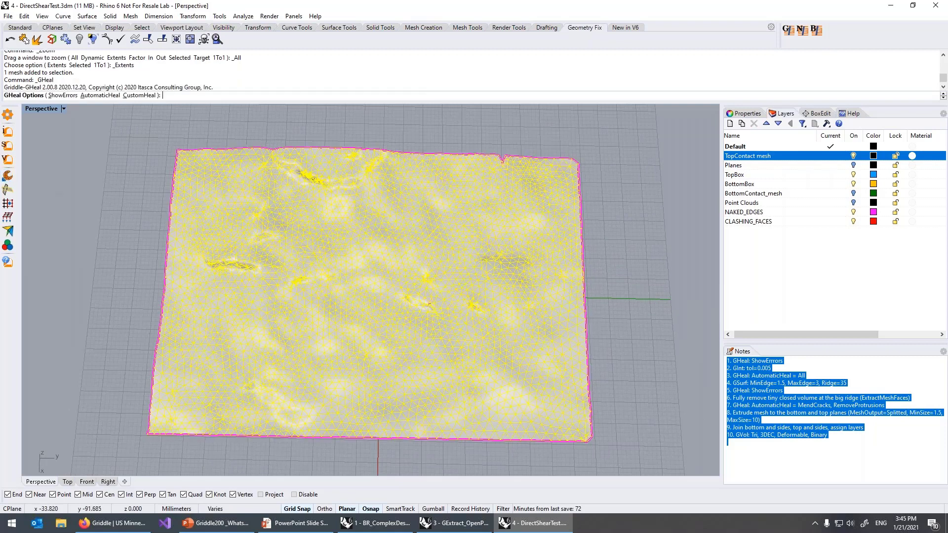
click(99, 95)
click(70, 96)
click(75, 97)
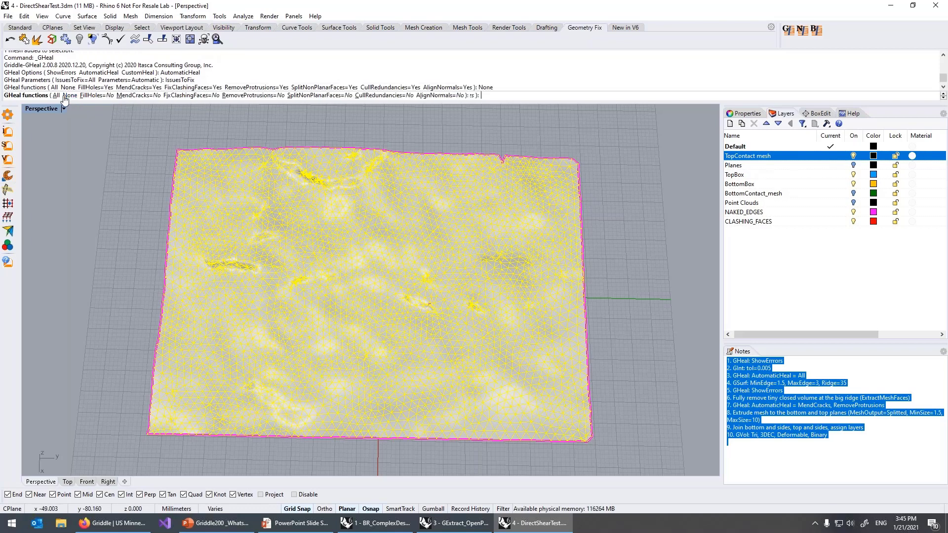
click(131, 96)
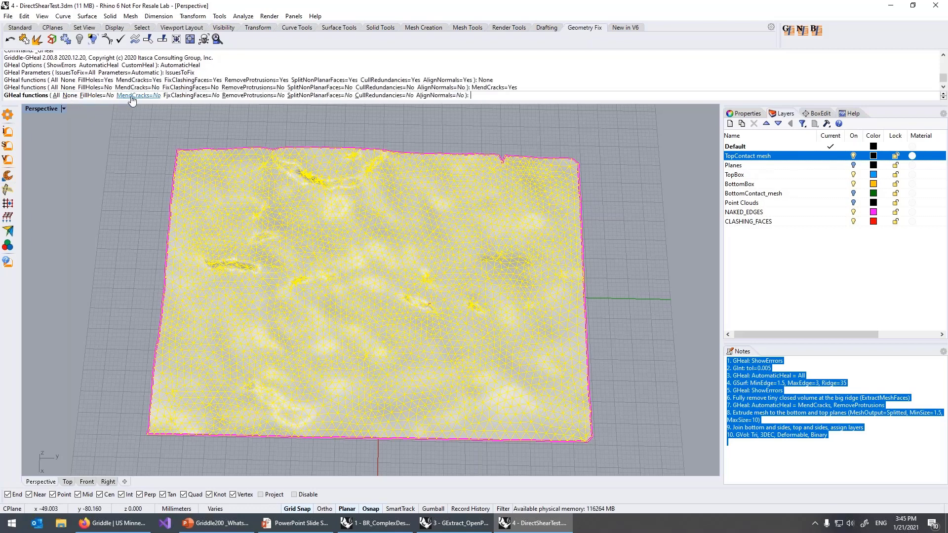
click(249, 96)
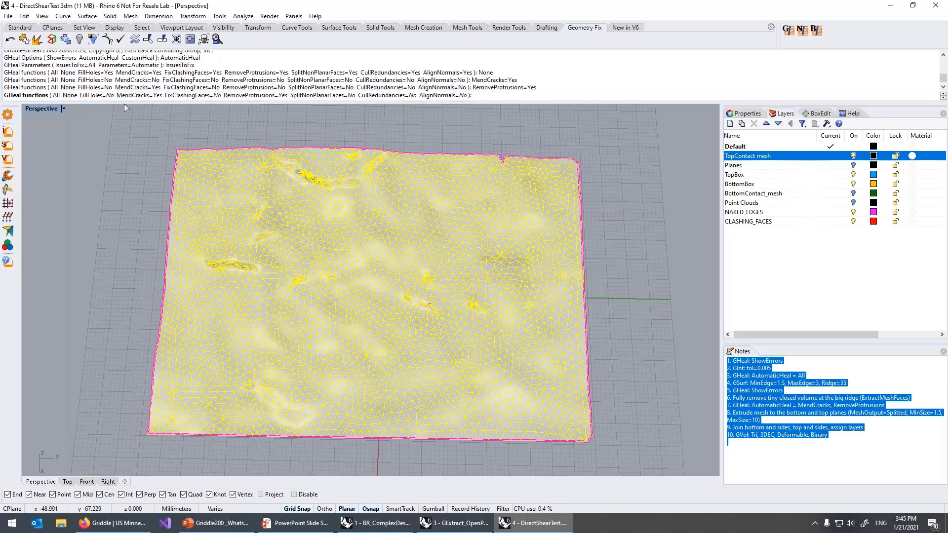
right_click(187, 178)
right_click(187, 178)
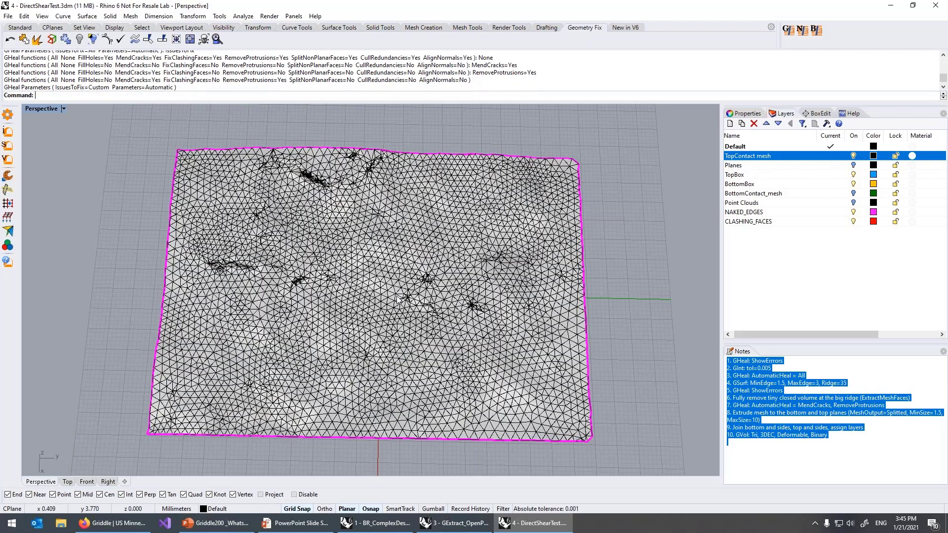
Hide the NAKED_EDGES and CLASHING_FACES layers and show the Planes layer
right_drag(398, 296, 510, 267)
scroll(417, 267, up, 4)
scroll(445, 250, down, 5)
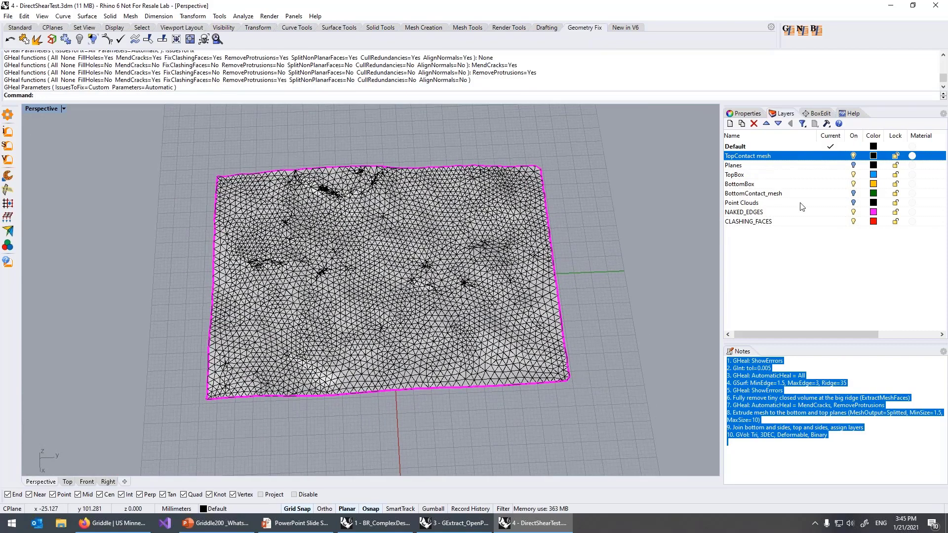
click(854, 212)
click(854, 222)
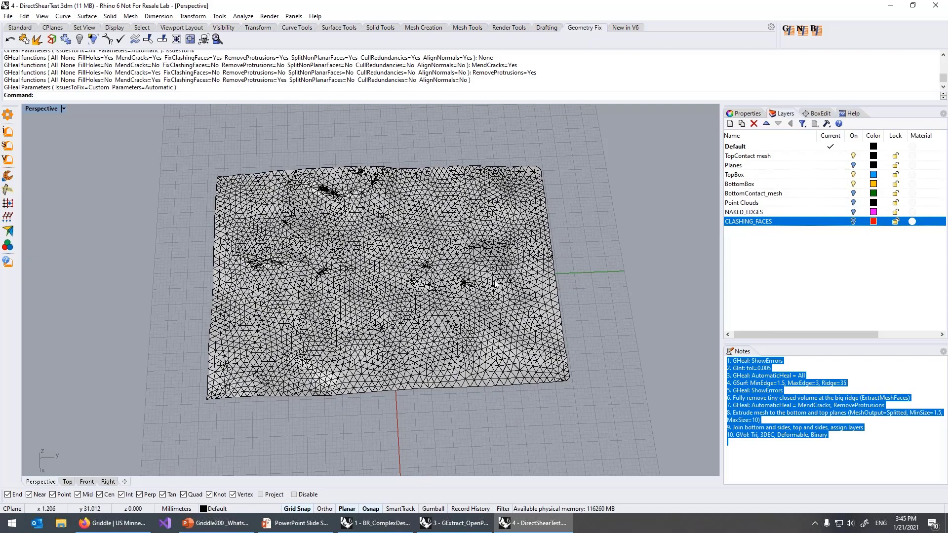
right_drag(493, 280, 496, 273)
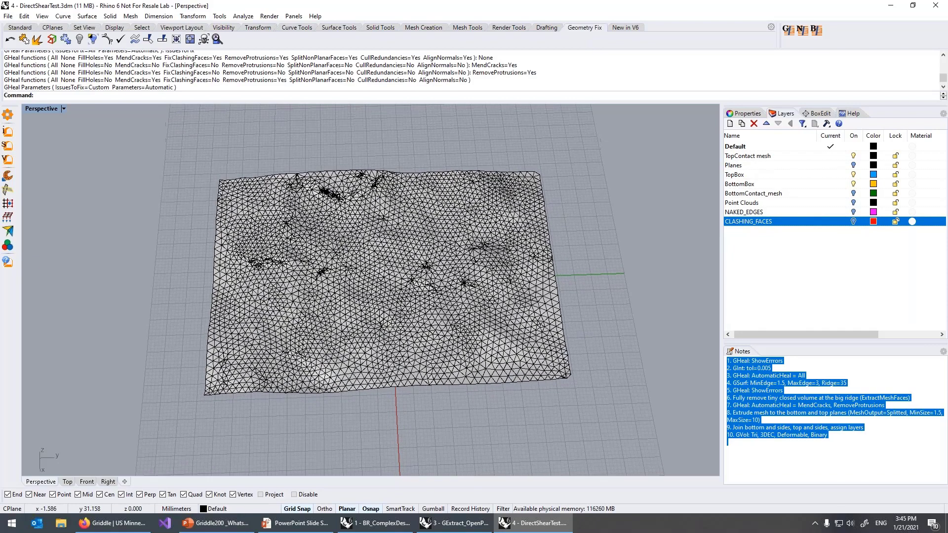
click(854, 165)
right_drag(674, 270, 508, 277)
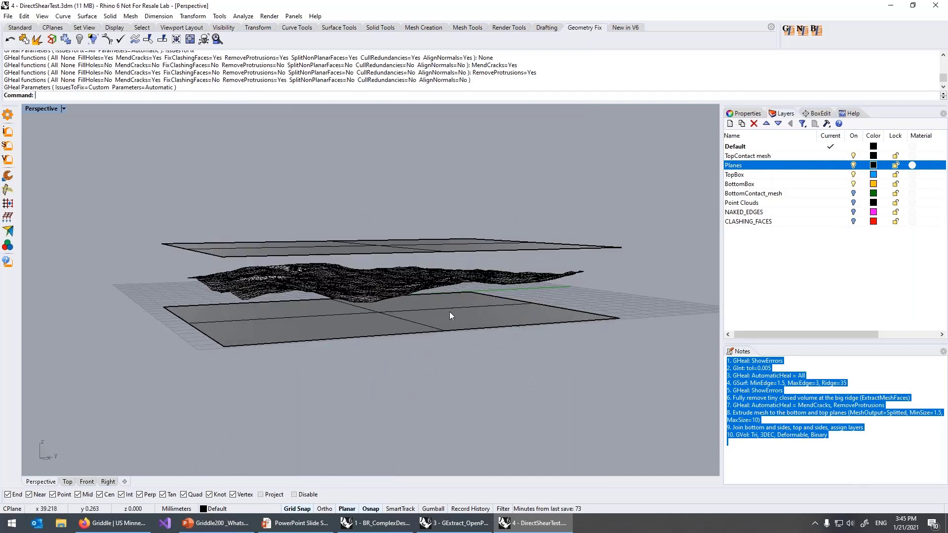
scroll(446, 316, up, 1)
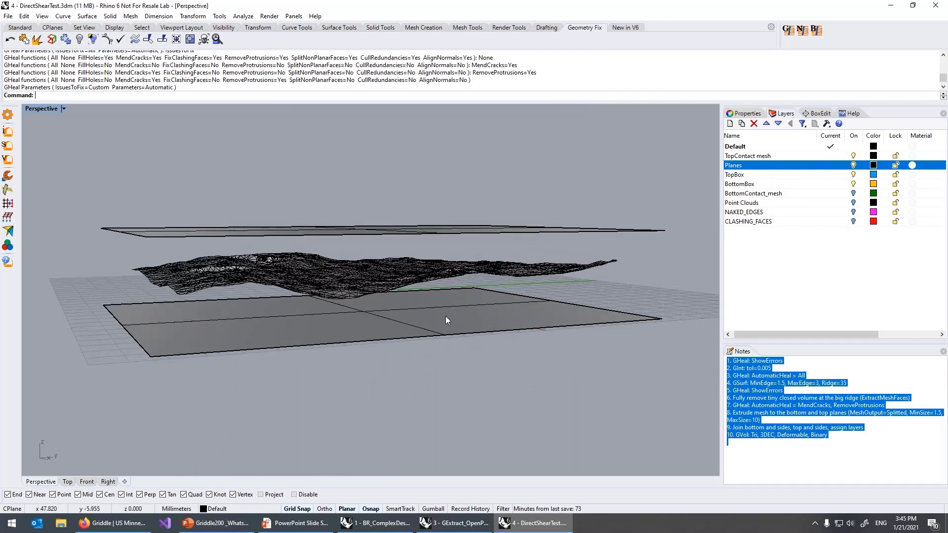
Extrude the contact mesh to the lower plane with GExtrude using Splitted mesh output, minimum edge length 1.5 and maximum edge length 10
click(360, 280)
click(8, 220)
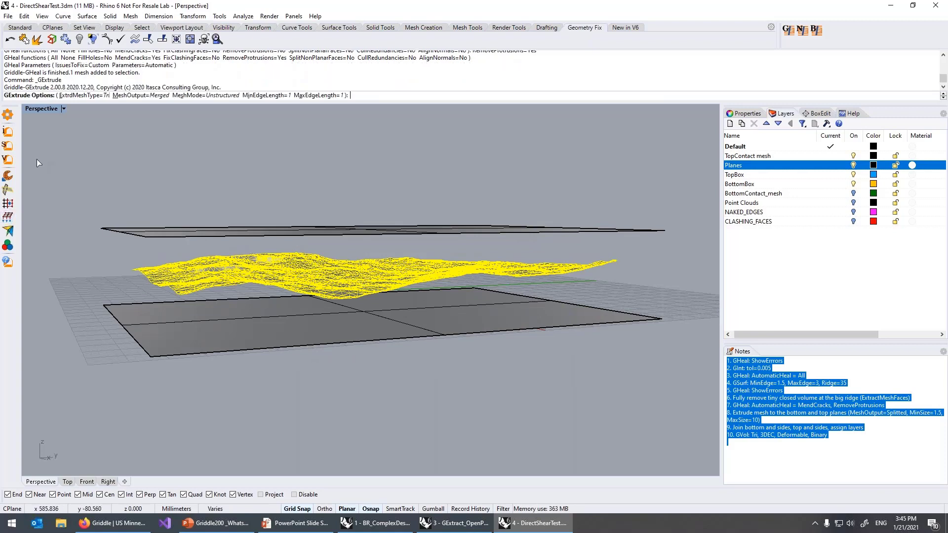
click(132, 95)
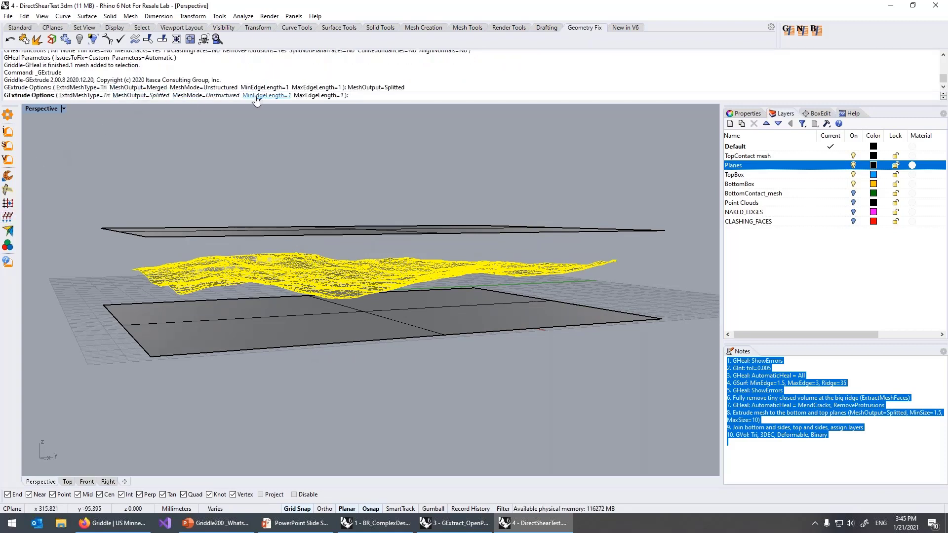
click(258, 96)
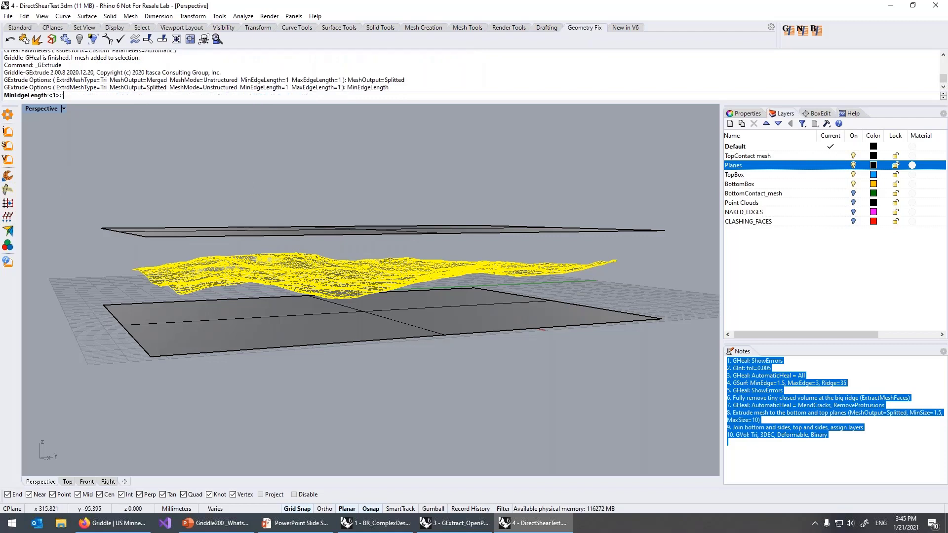
text(1.5)
key(Return)
click(317, 95)
text(10)
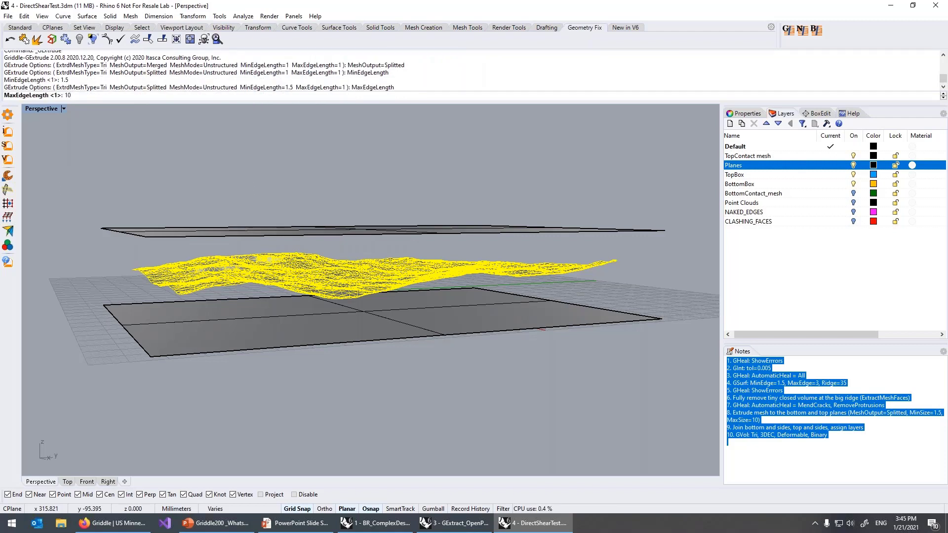
key(Return)
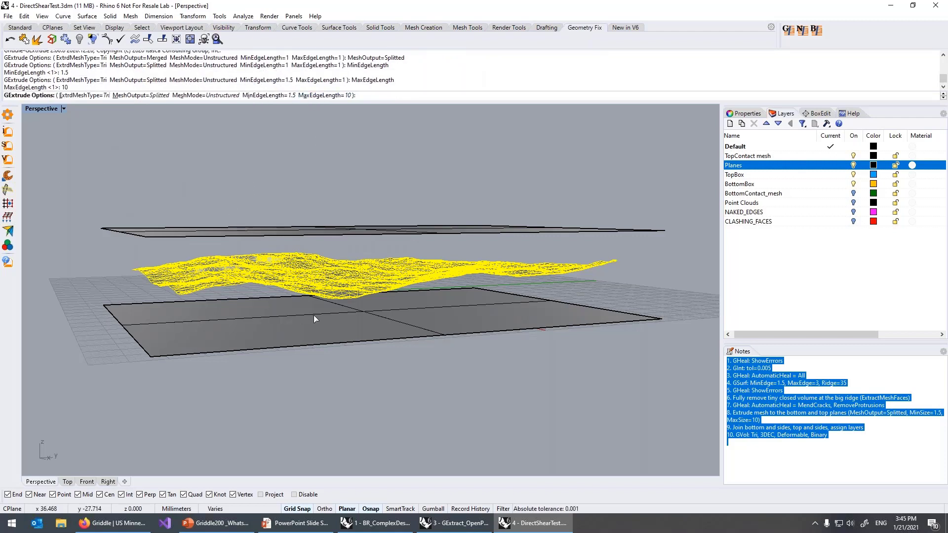
key(Return)
click(324, 327)
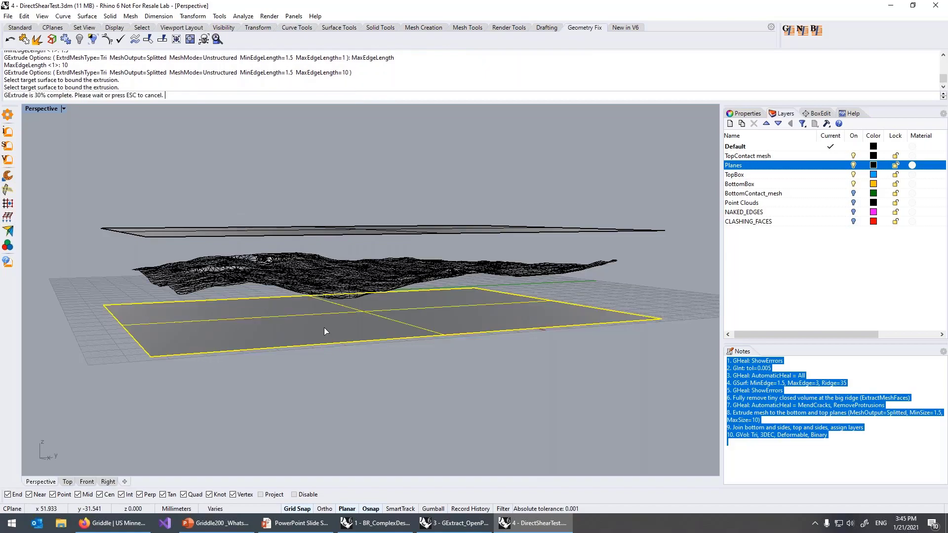
Extrude the contact mesh to the upper plane with the same GExtrude settings
right_drag(382, 379, 569, 357)
click(630, 327)
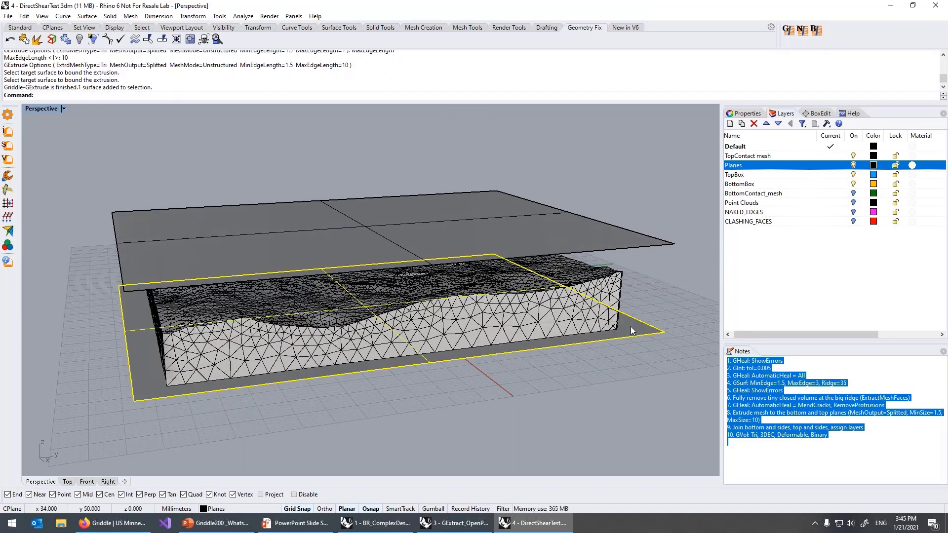
key(Escape)
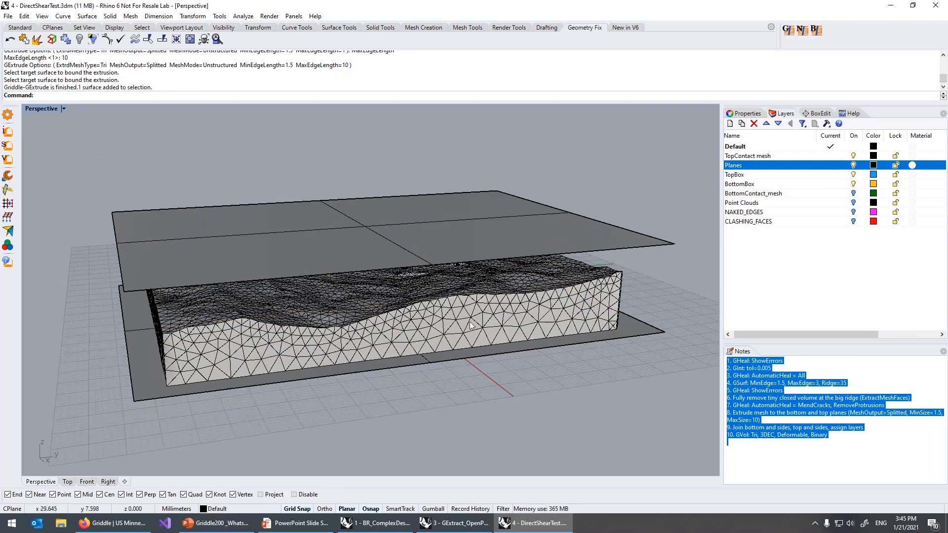
click(479, 274)
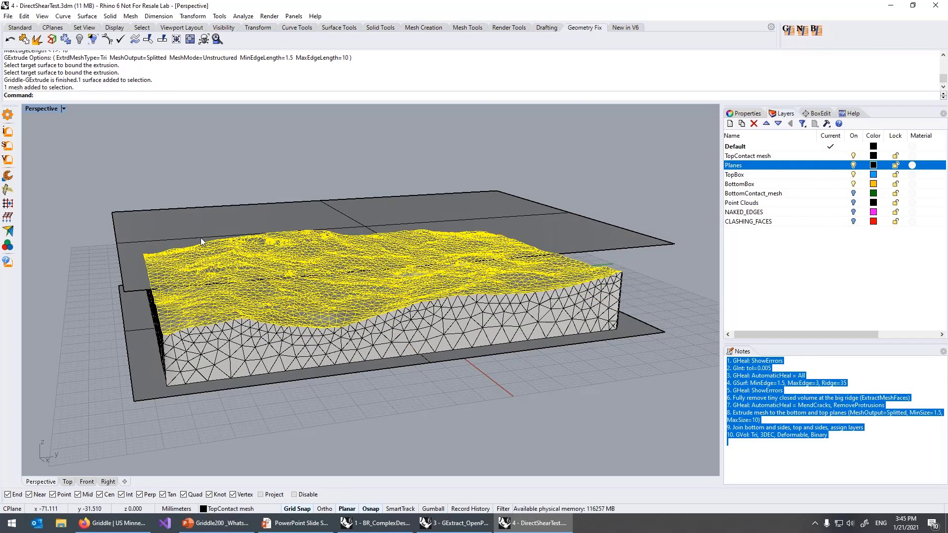
key(Return)
click(490, 223)
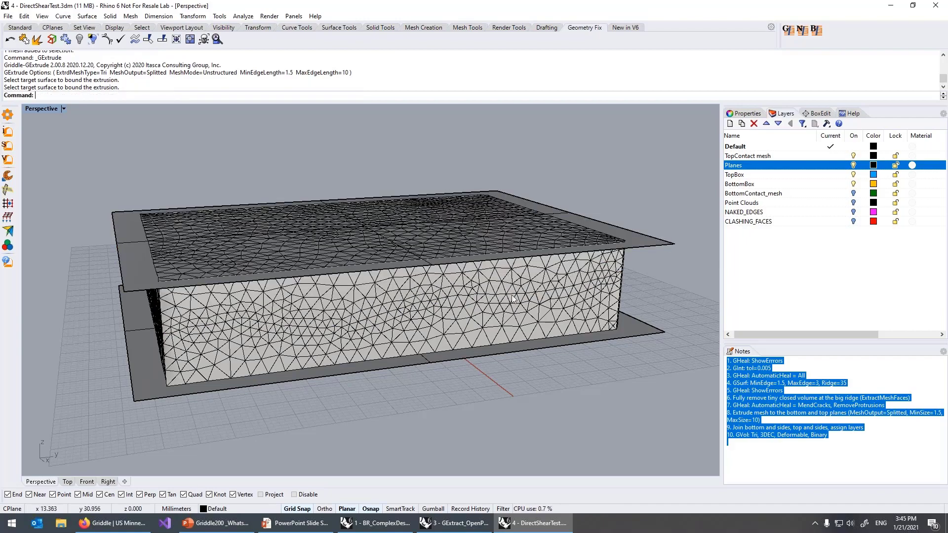
Hide the Planes layer so only the extruded box meshes remain displayed
right_drag(514, 299, 546, 285)
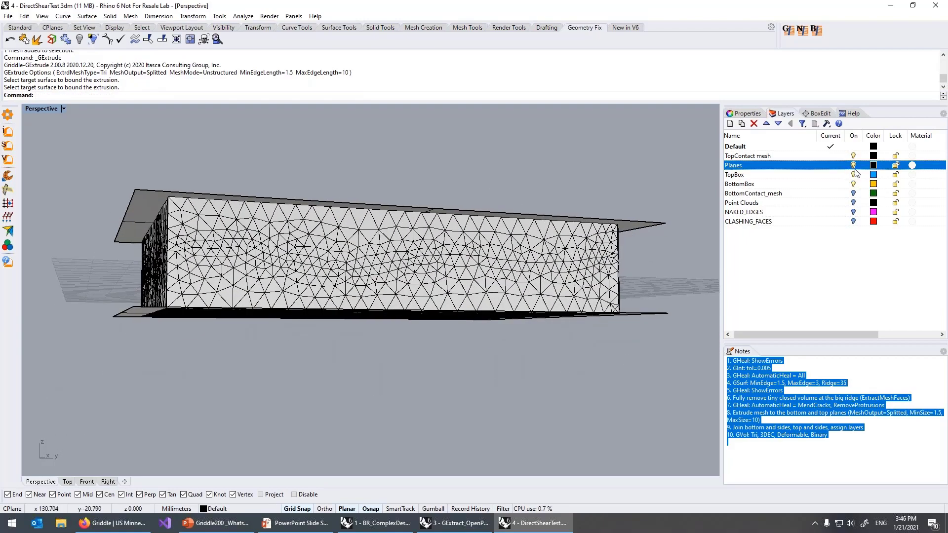
click(854, 165)
right_drag(618, 231, 532, 308)
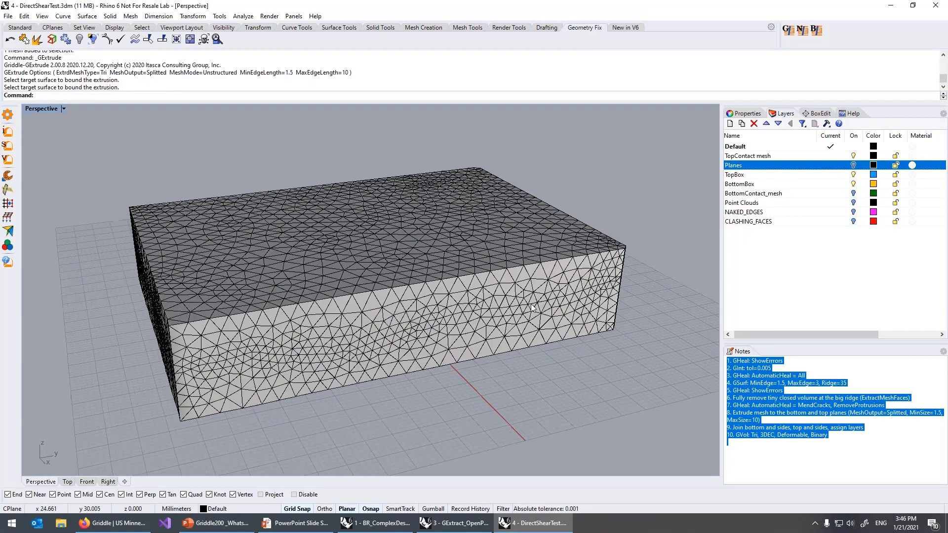
Assign the extruded side and top meshes above the contact surface to the TopBox layer
click(505, 251)
shift+click(496, 208)
click(752, 113)
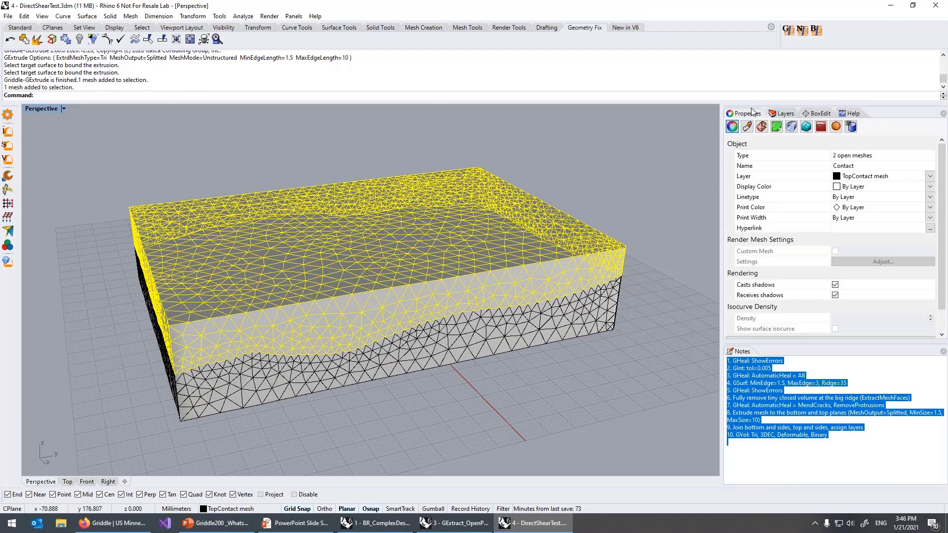
click(859, 178)
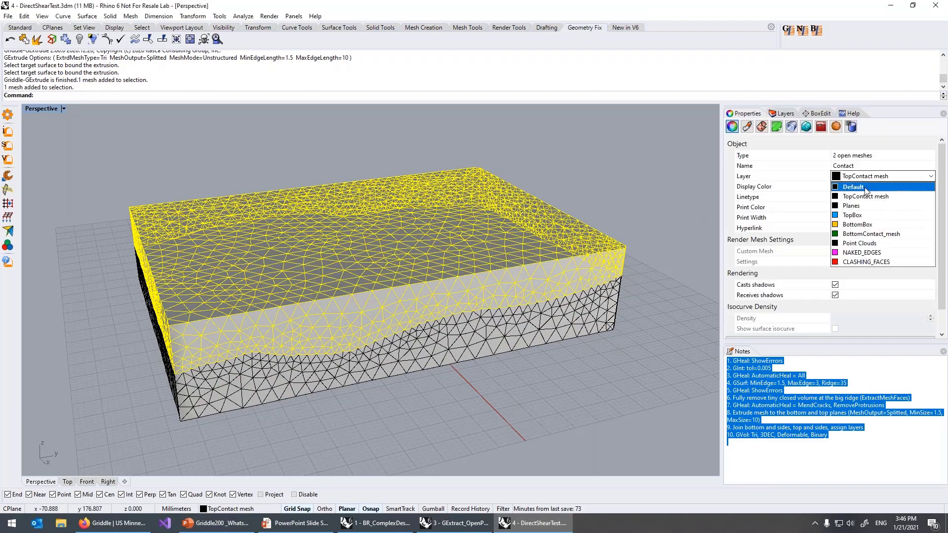
click(869, 217)
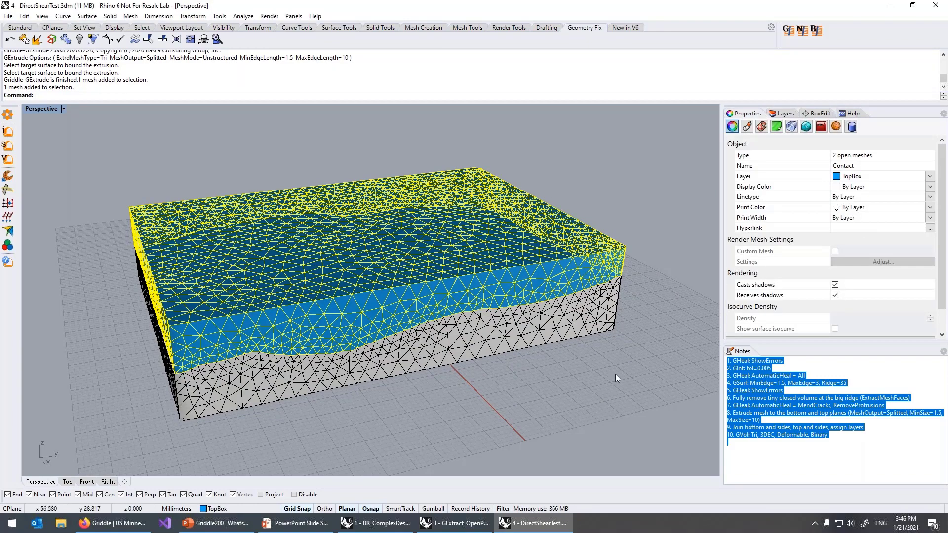
Assign the extruded side and bottom meshes below the contact surface to the BottomBox layer and clear the selection
right_drag(616, 378, 611, 279)
click(550, 319)
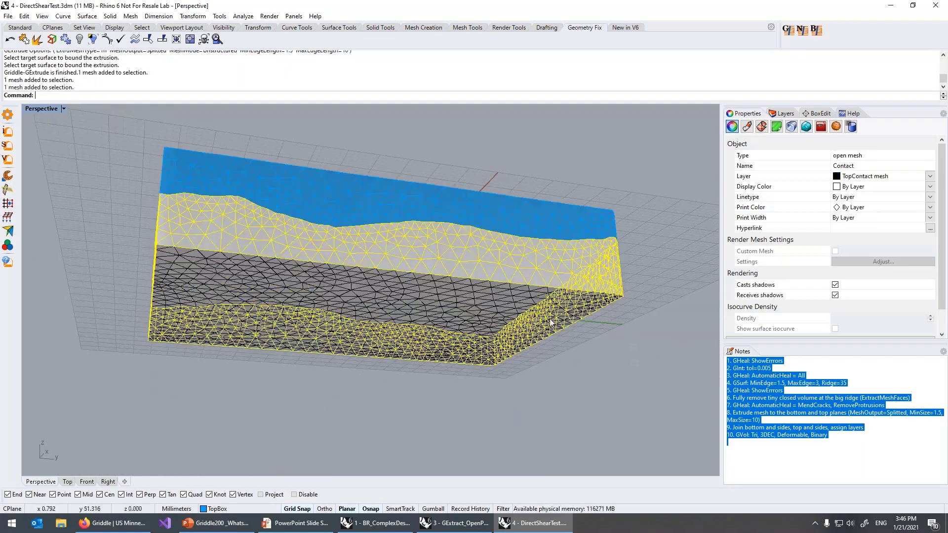
shift+click(456, 299)
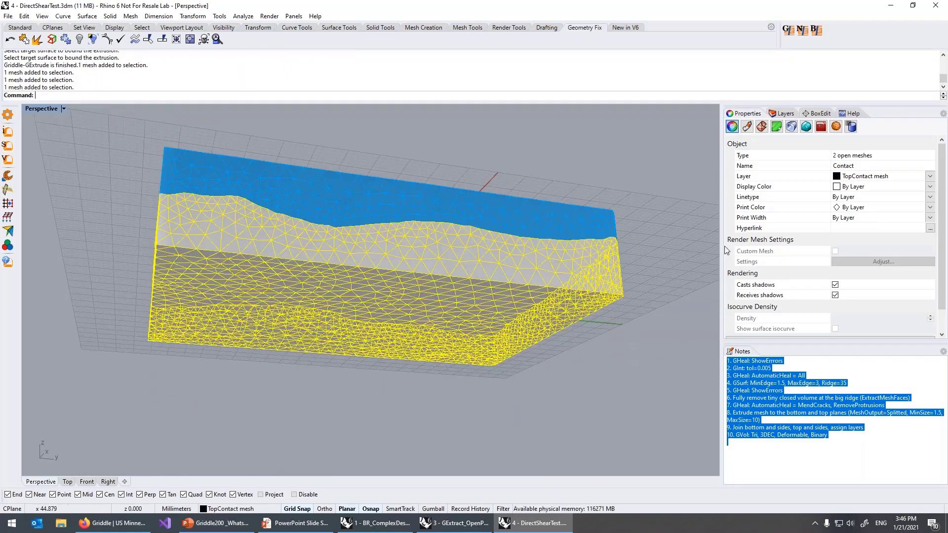
click(868, 177)
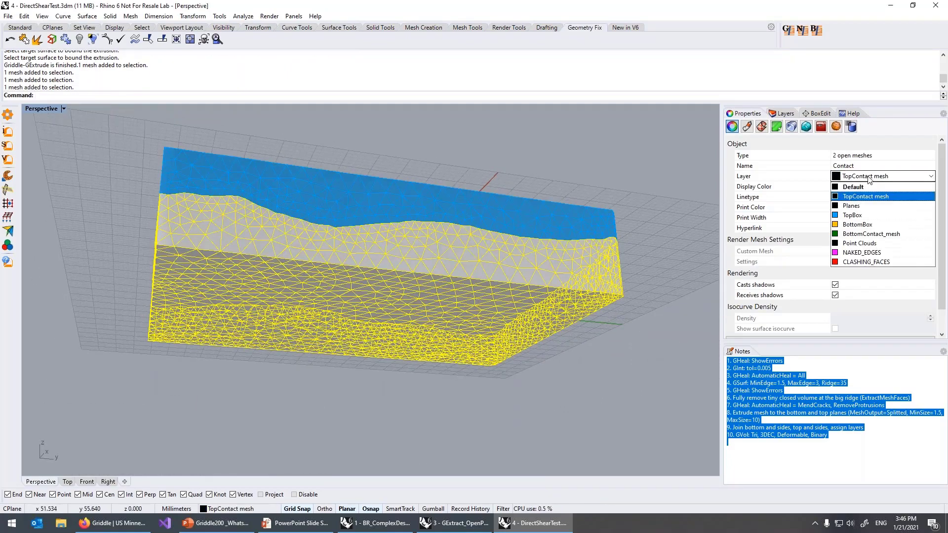
click(859, 228)
right_drag(649, 202, 650, 262)
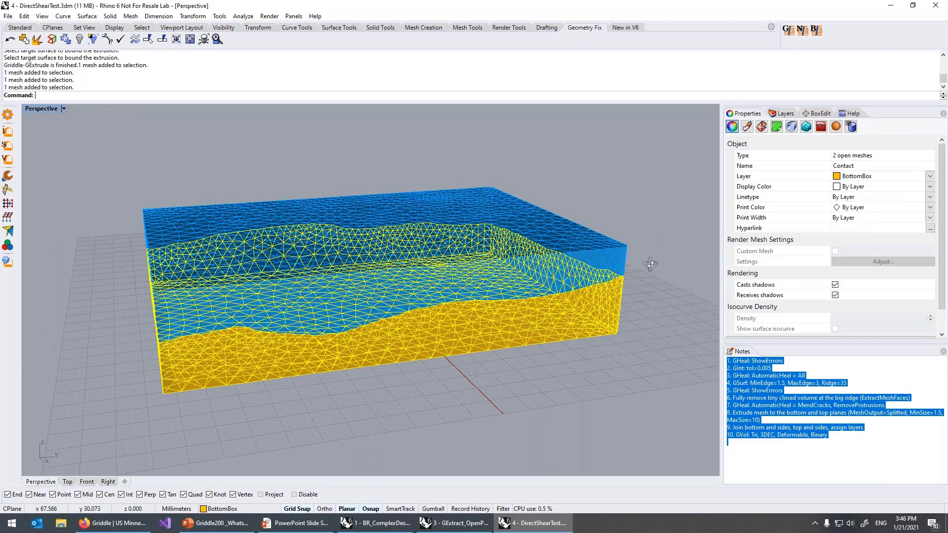
click(650, 262)
Hide the TopBox layer to examine the contact mesh between the two boxes, and show the layer again
right_drag(525, 309, 587, 304)
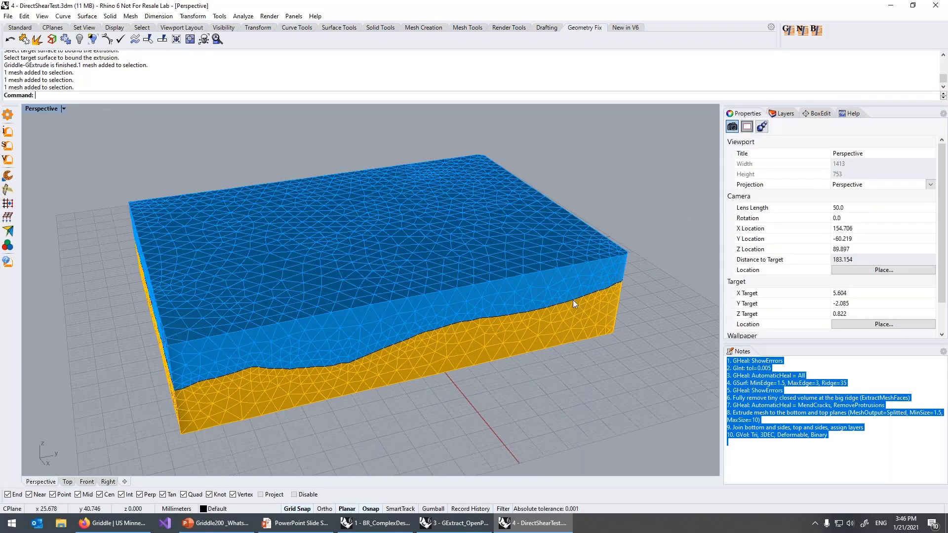
click(779, 114)
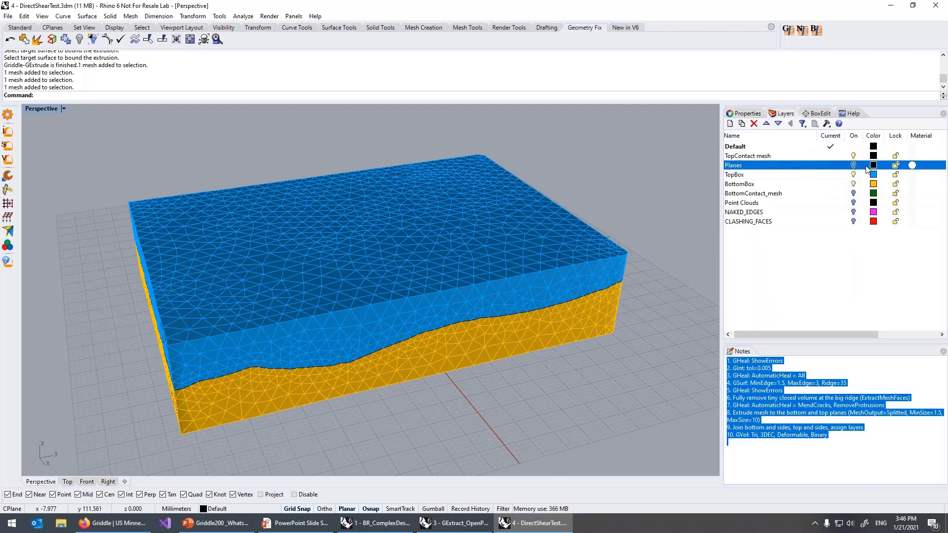
click(853, 175)
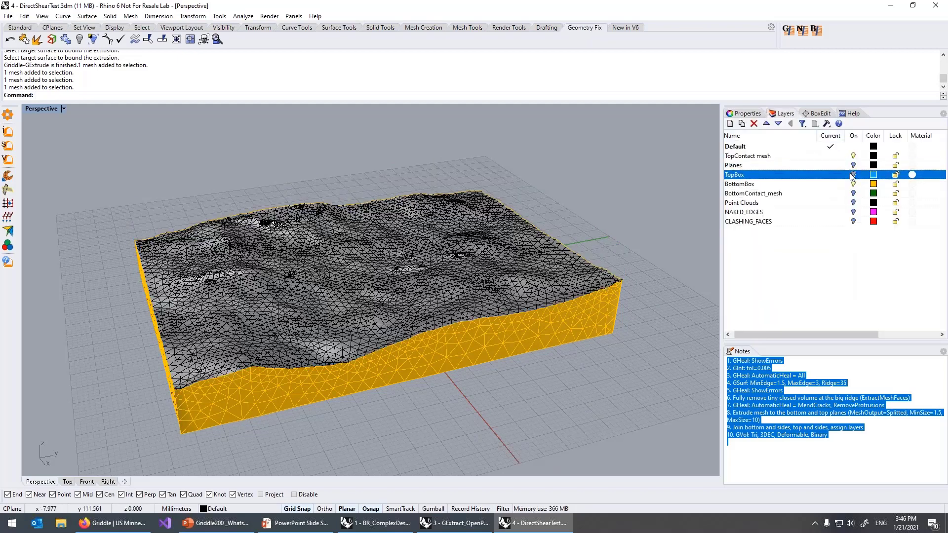
click(517, 259)
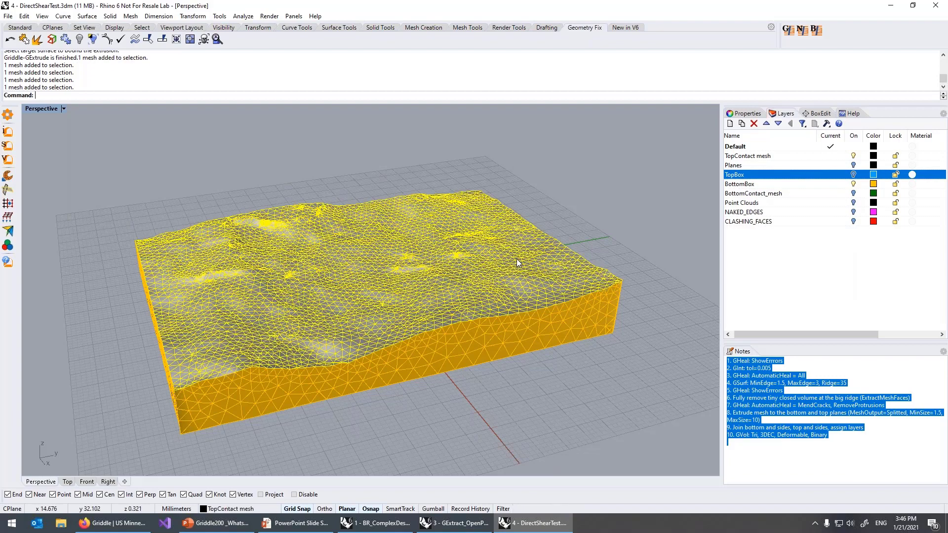
click(854, 176)
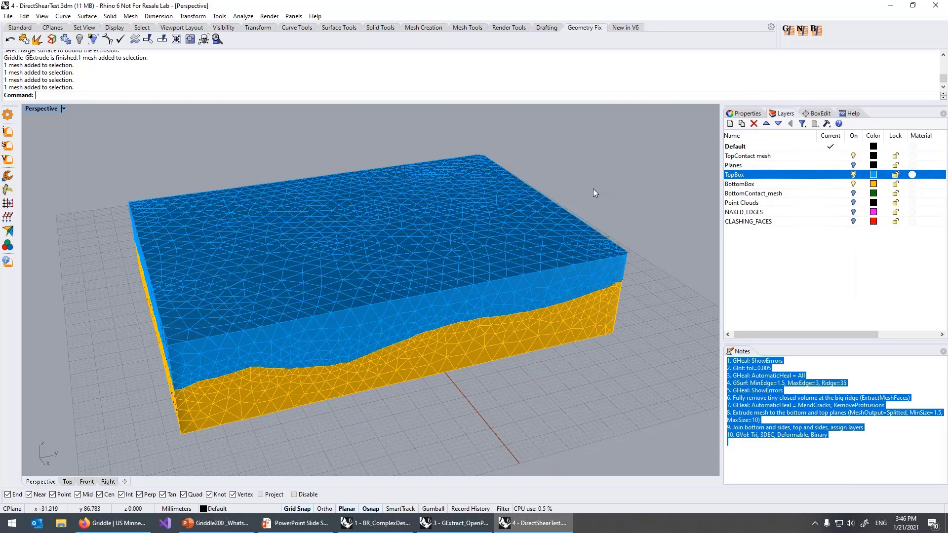
Select all visible meshes of the direct shear model, including both boxes and the contact
key(ctrl+a)
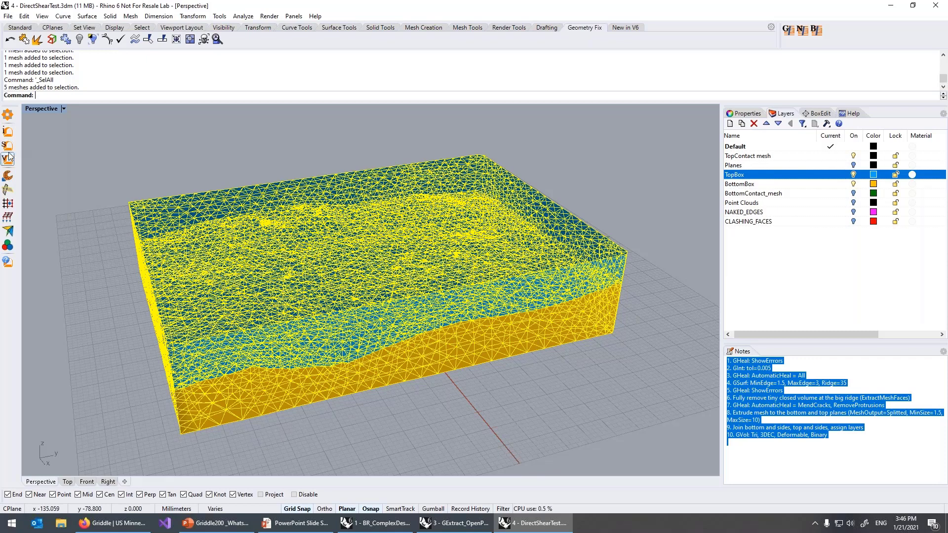
Generate a GVol volume mesh from the selected box meshes in 3DEC_7x format with deformable blocks and save it under the suggested file name
click(7, 159)
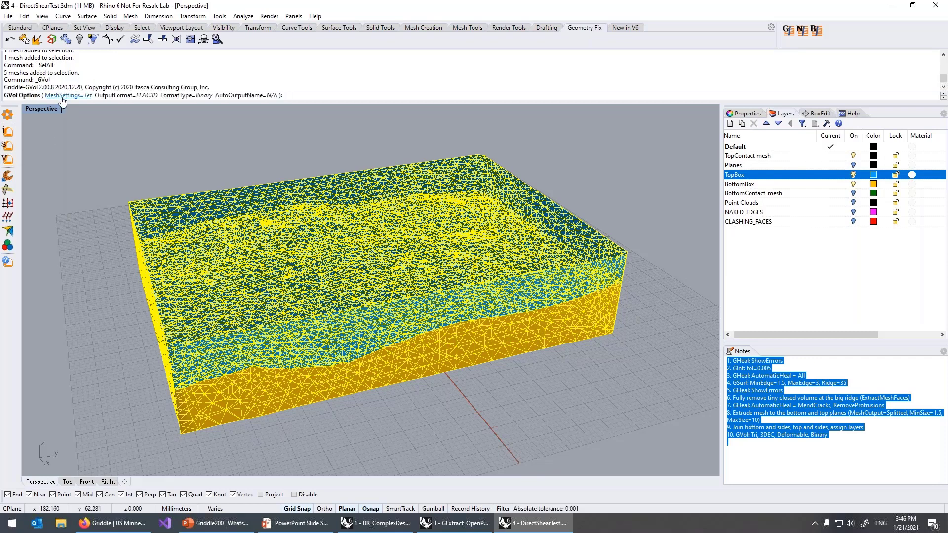
click(114, 95)
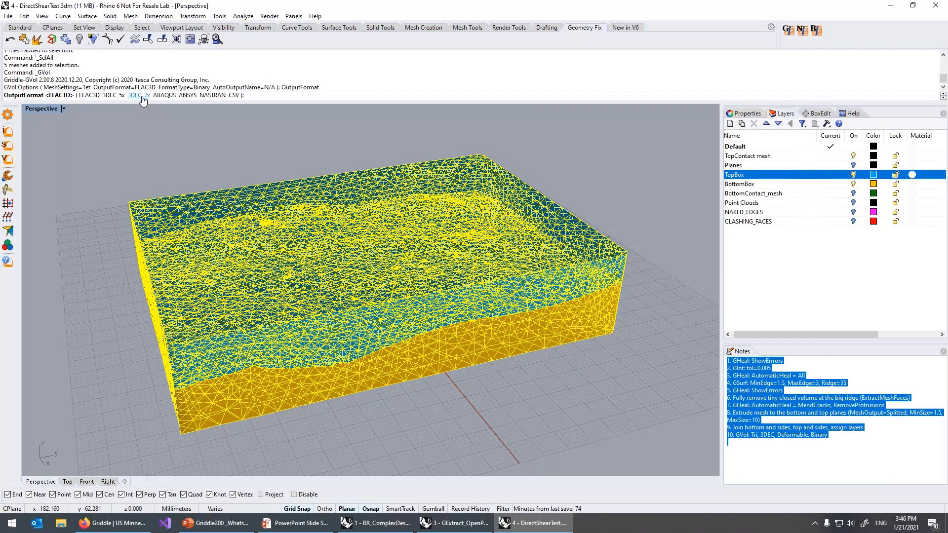
click(138, 95)
click(237, 95)
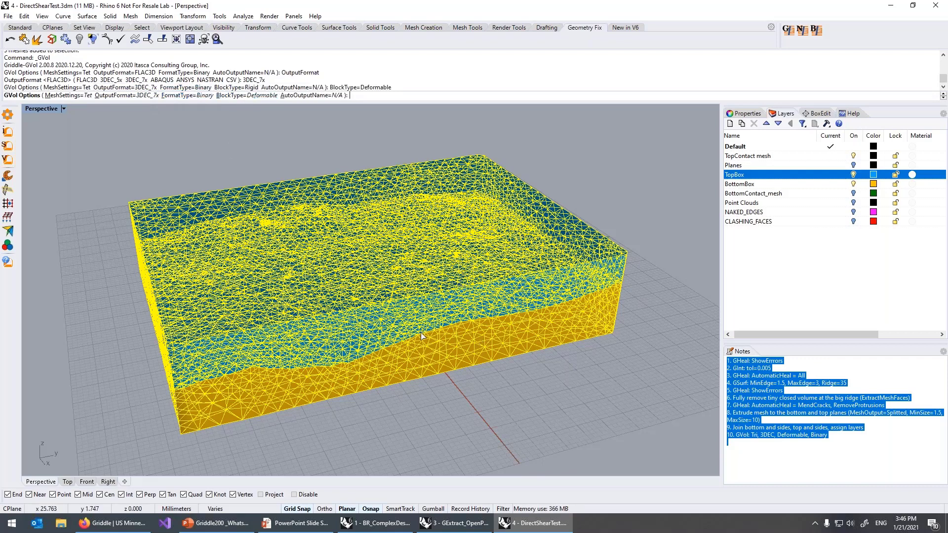
key(Return)
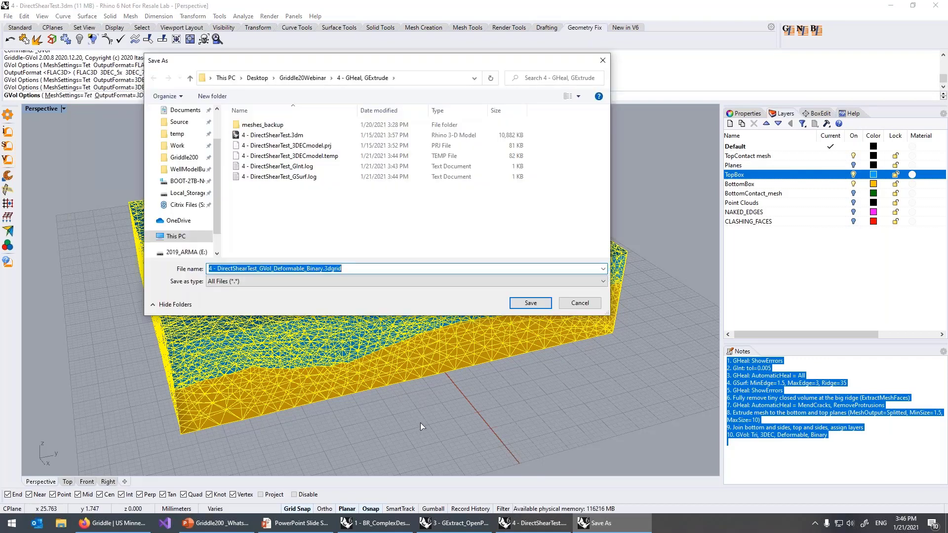
key(Return)
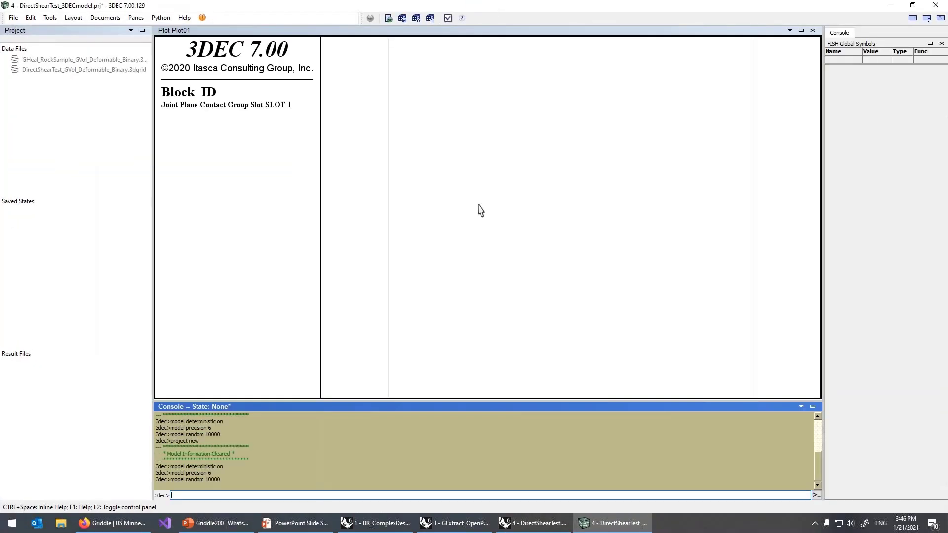
Switch to 3DEC and import the grid file 4 - DirectShearTest_GVol_Deformable_Binary.3dgrid
key(alt+f)
key(g)
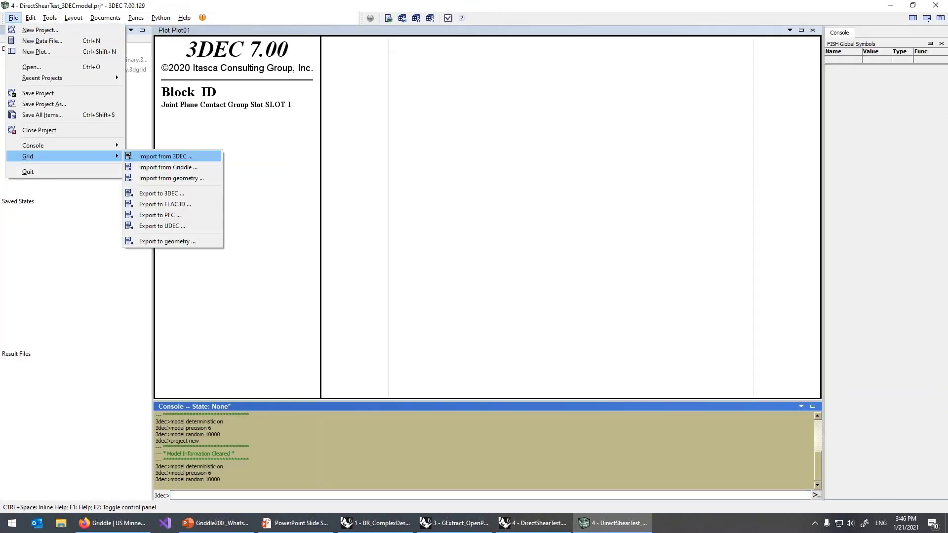
key(Return)
double_click(479, 210)
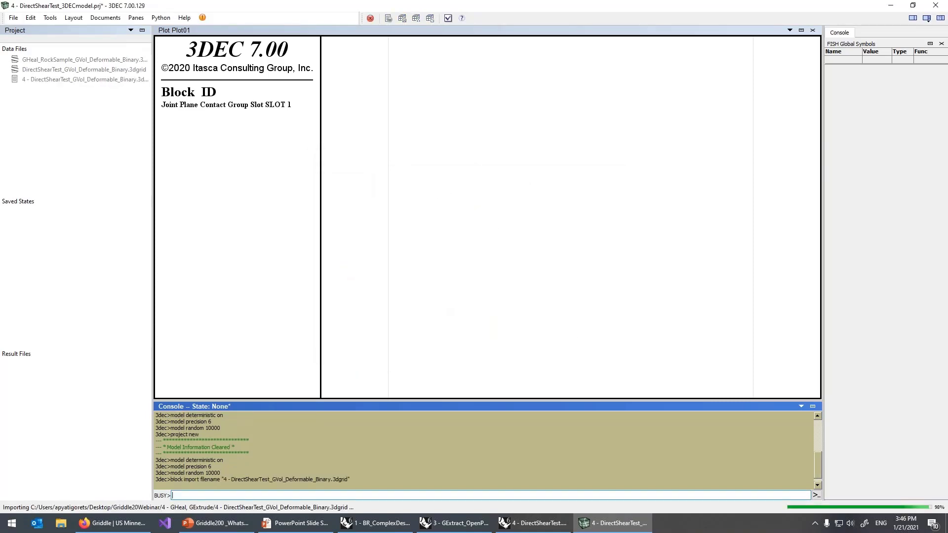
Hide the Block ID plot item and examine the joint plane contact surface between the two blocks
right_drag(637, 272, 679, 212)
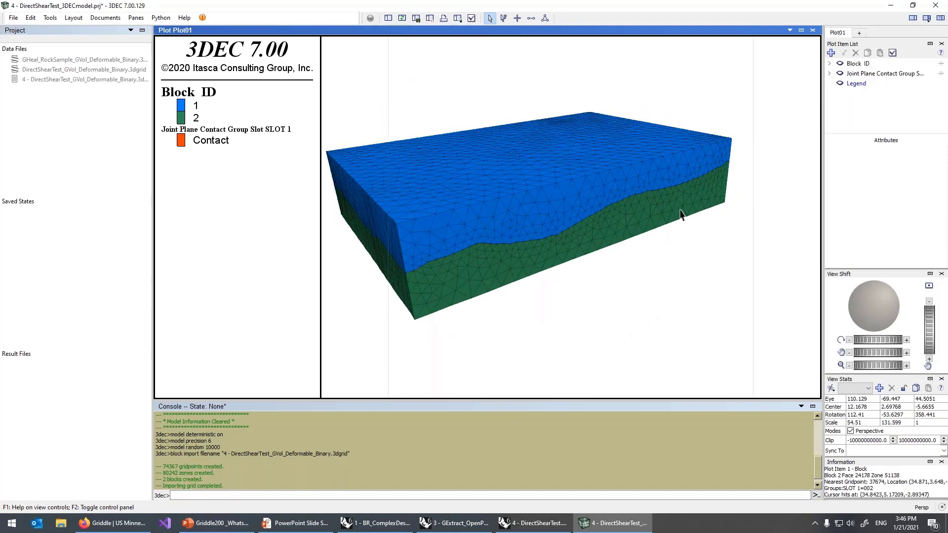
click(841, 65)
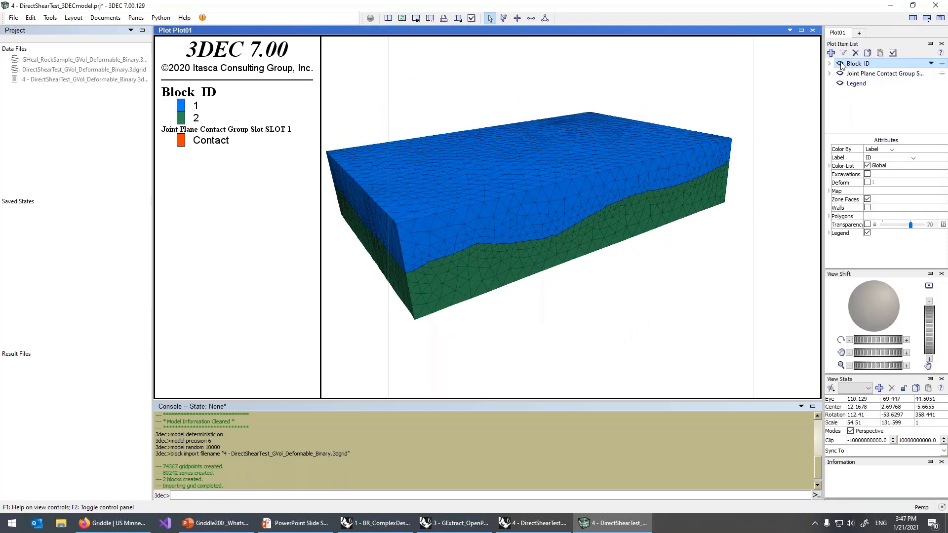
right_drag(553, 237, 576, 141)
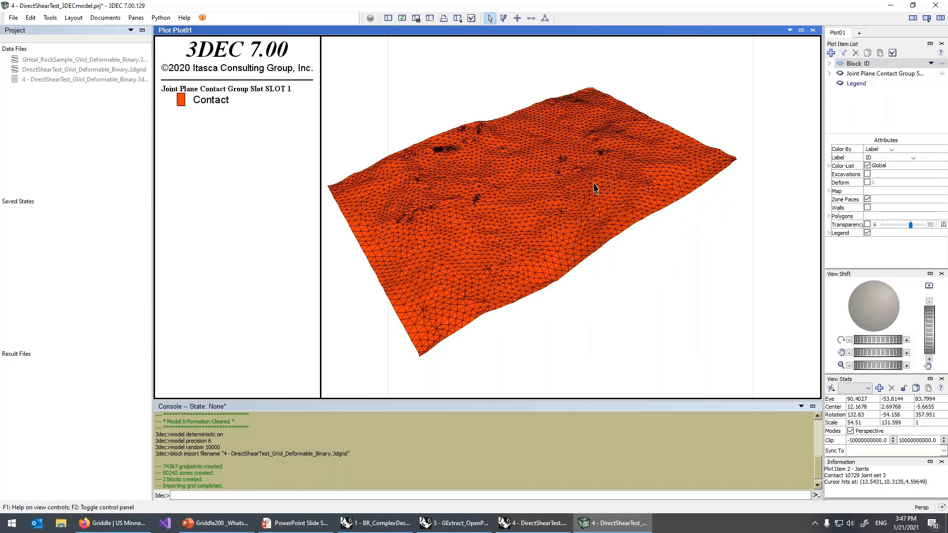
Close the 3DEC project, discarding its changes, and close the direct shear test model in Rhino
click(937, 4)
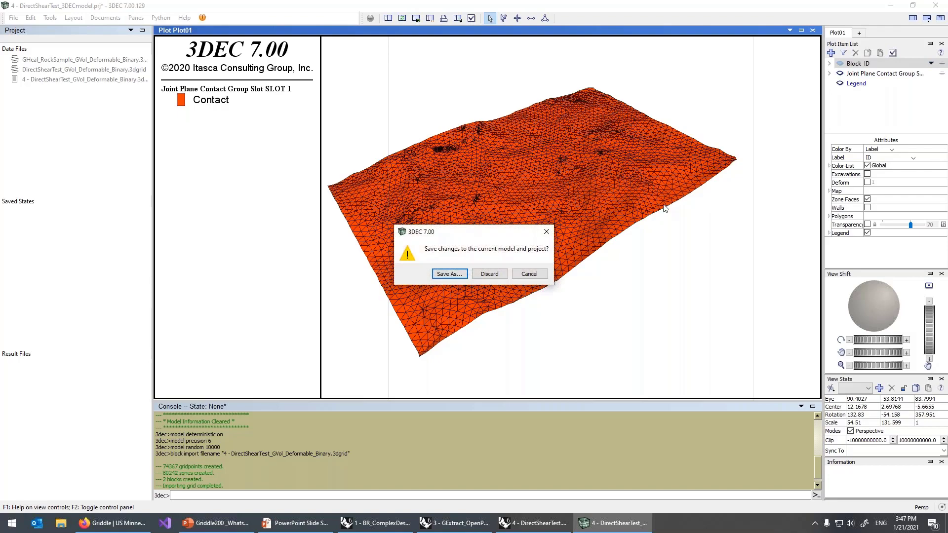
click(489, 273)
click(937, 5)
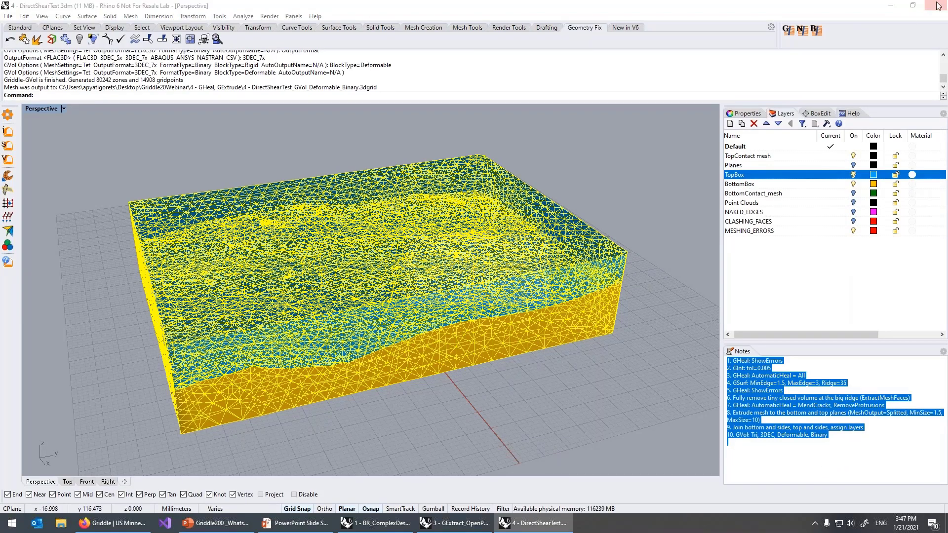
click(487, 297)
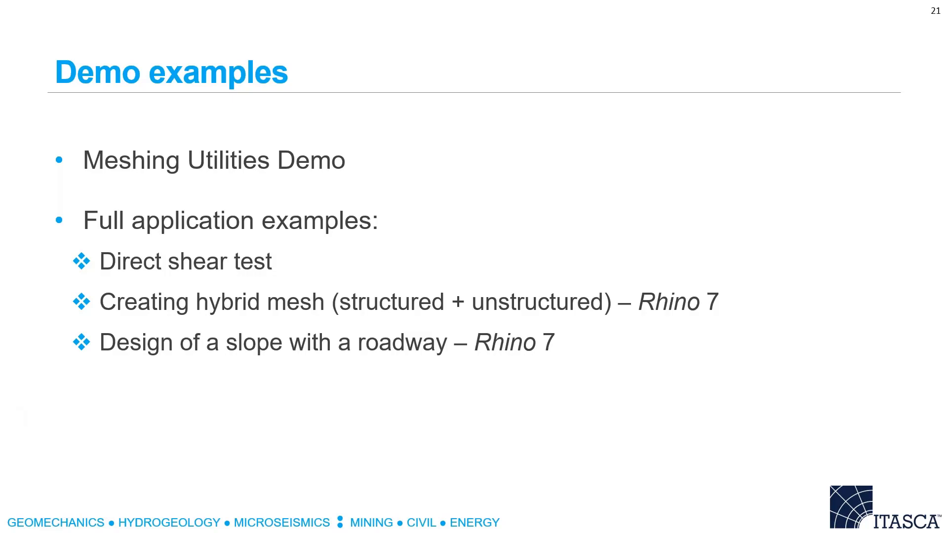
Switch to the 5 - BR_Tunnel_RH7 model in Rhino 7 and hide the Fault and Topo layers
key(alt+Tab)
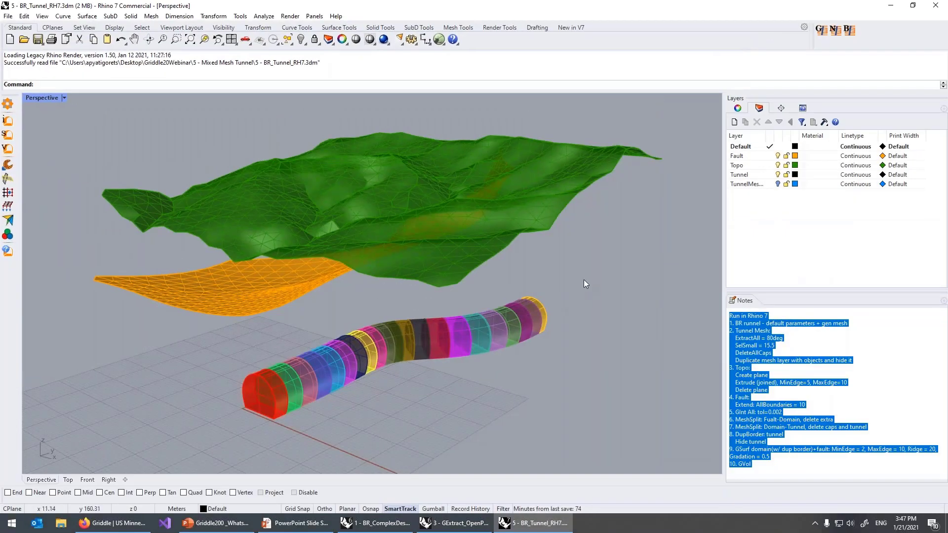
mouse_move(584, 280)
right_down()
mouse_move(584, 269)
mouse_move(596, 276)
right_up()
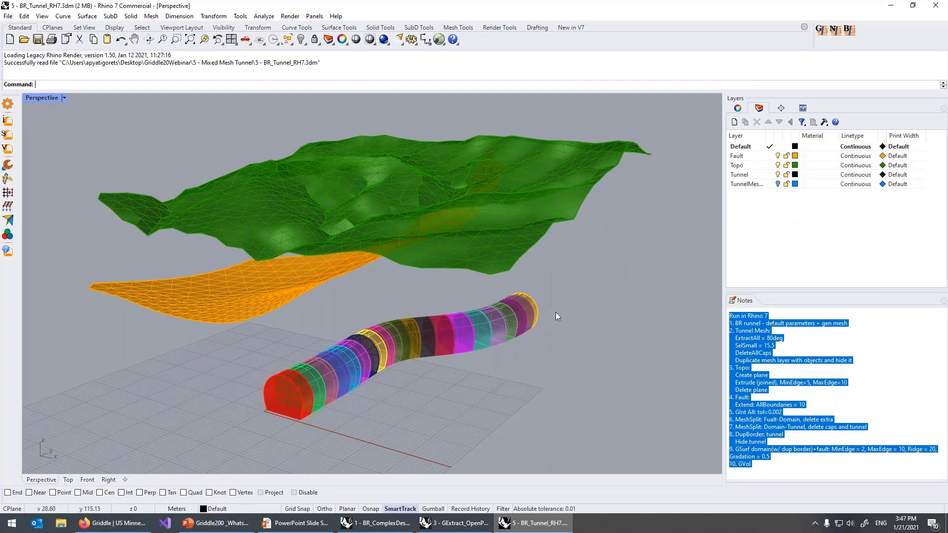
right_drag(315, 406, 360, 387)
right_drag(262, 297, 347, 251)
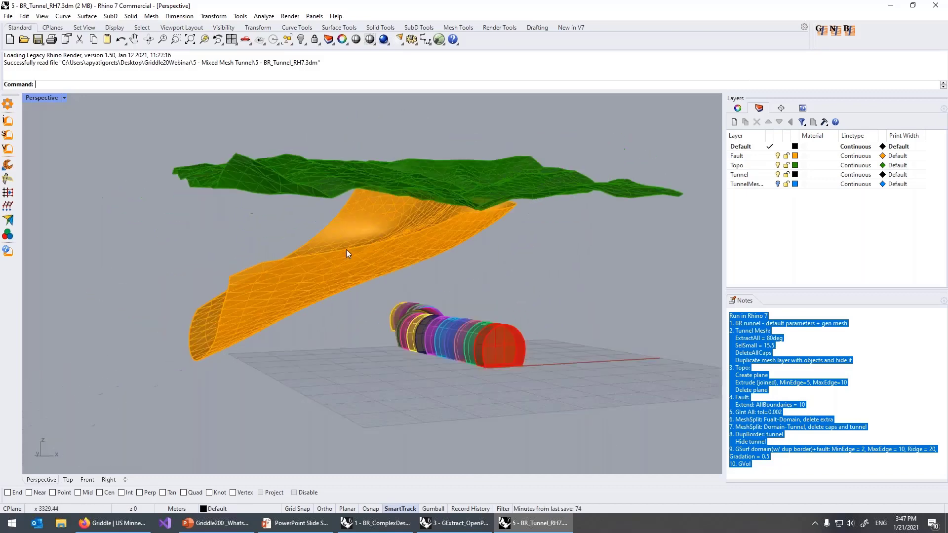
right_drag(529, 245, 441, 302)
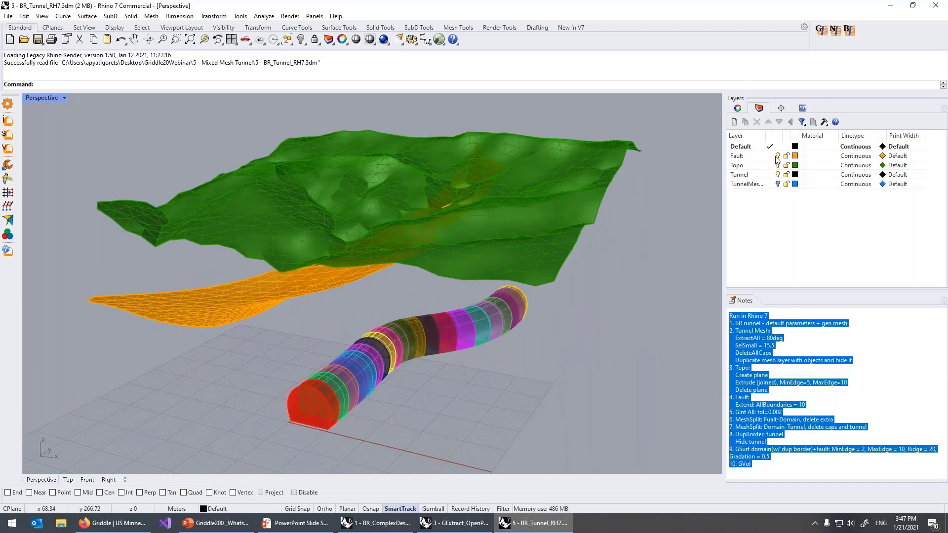
click(778, 156)
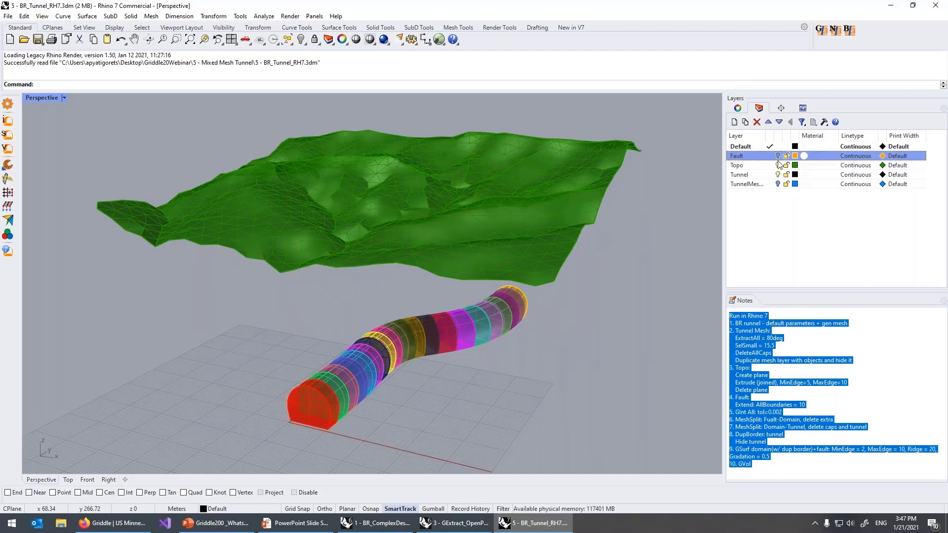
click(778, 165)
right_drag(607, 270, 543, 277)
shift+right_drag(511, 357, 508, 319)
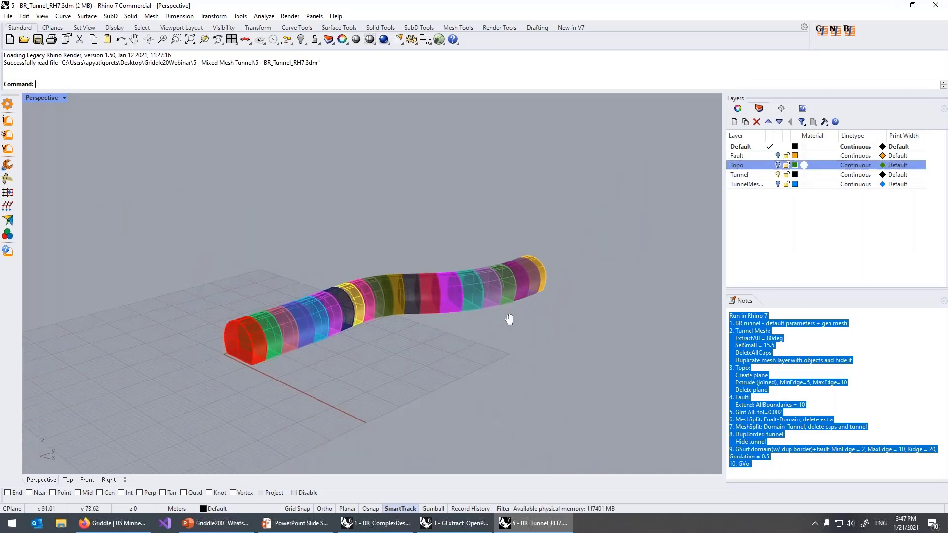
Mesh all tunnel solids with BlockRanger, with GenerateSurfaceMesh set to Yes, and save the grid as 5 - BR_Tunnel_RH7_BlockRanger_Binary.f3grid
key(ctrl+a)
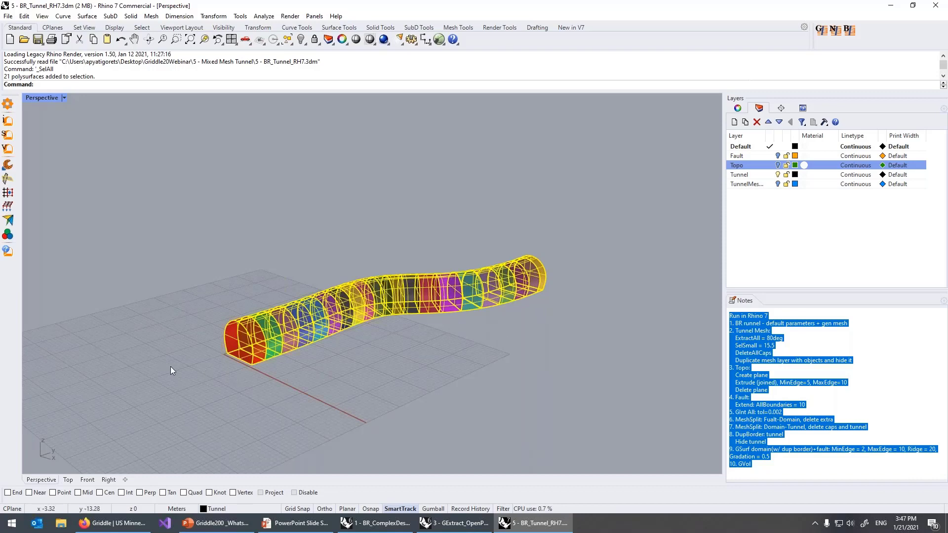
click(7, 106)
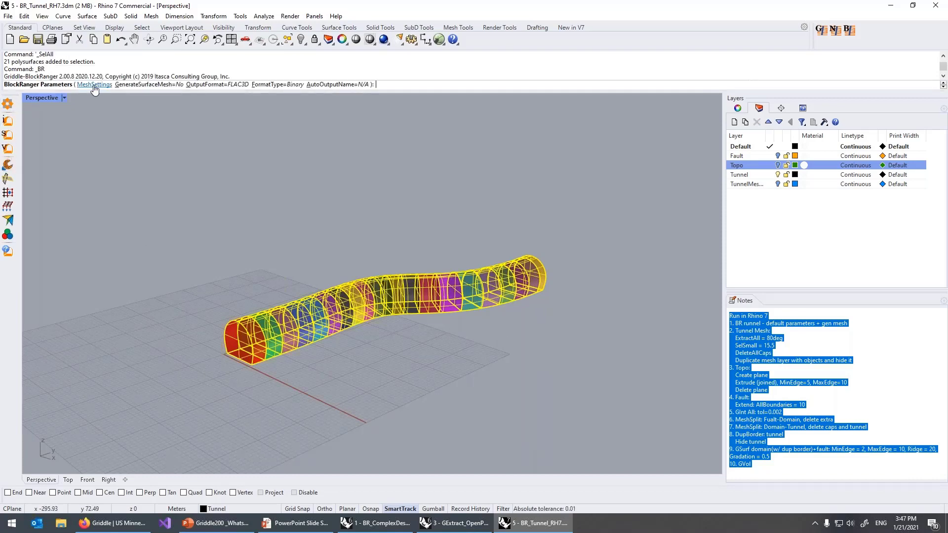
click(135, 85)
key(Return)
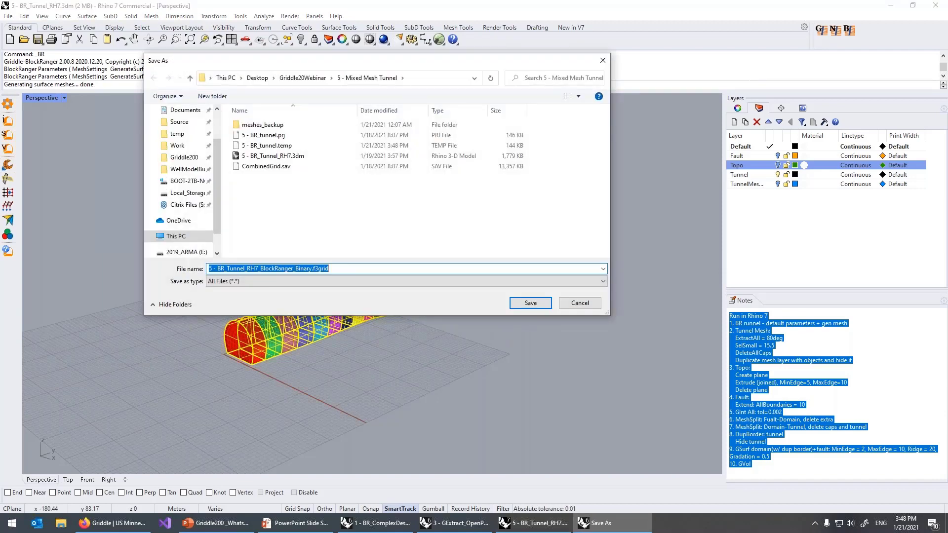
key(Return)
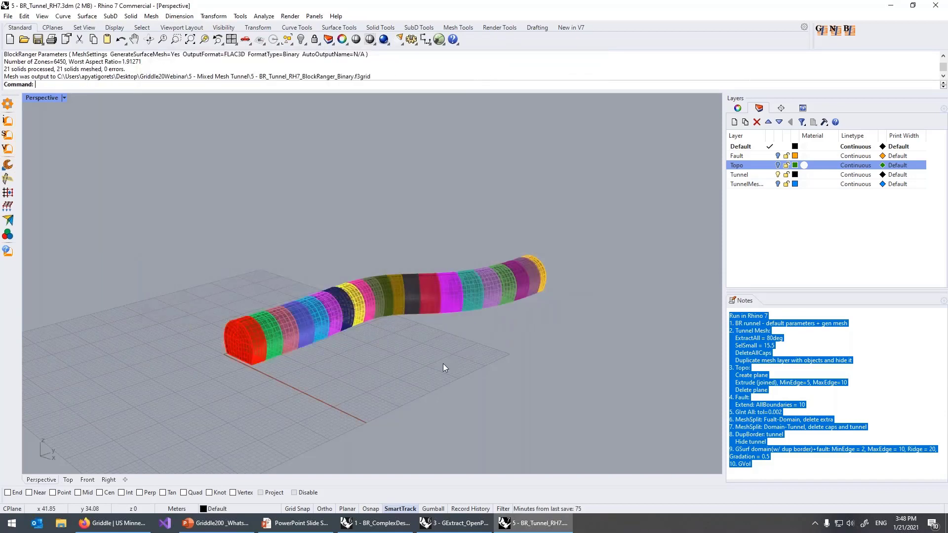
Select all the generated tunnel surface meshes and move them to a new layer named TunnelMesh
text(SelMesh)
key(Return)
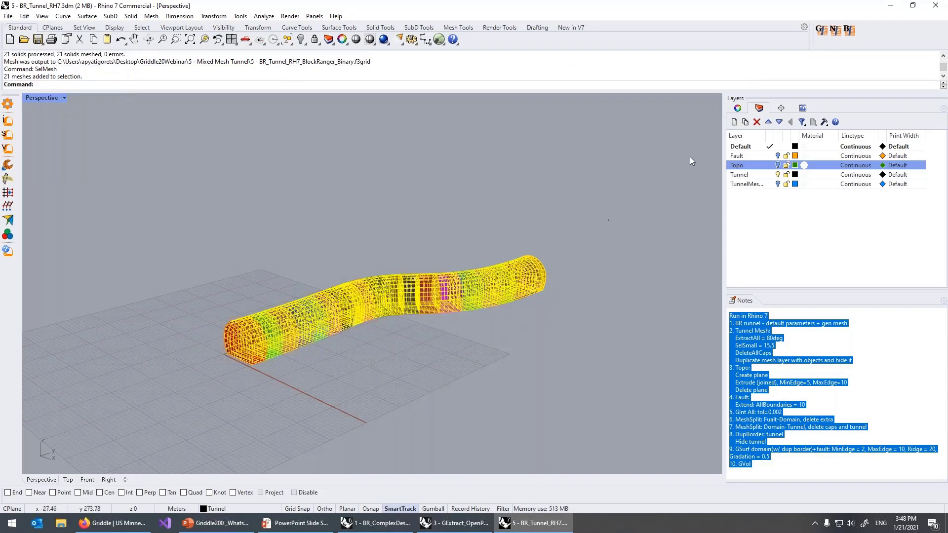
click(736, 122)
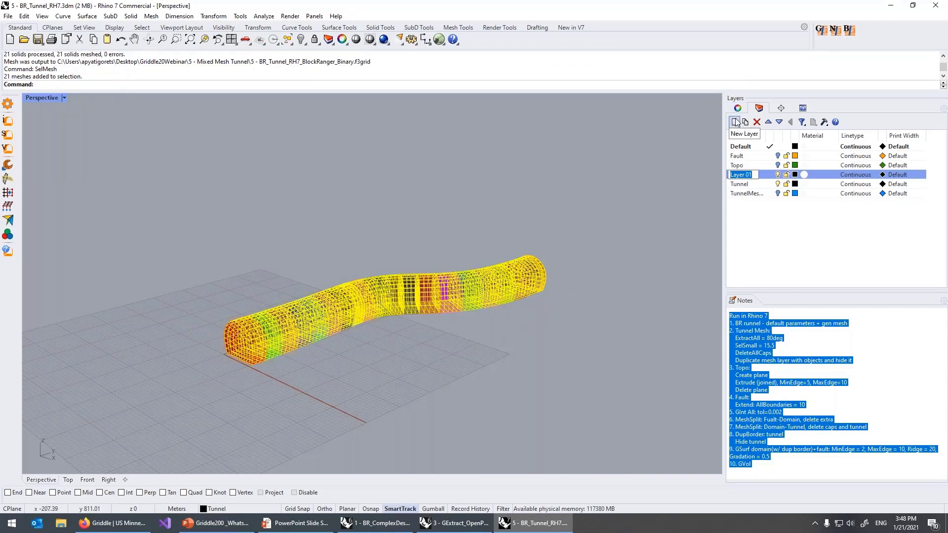
text(Tunnel)
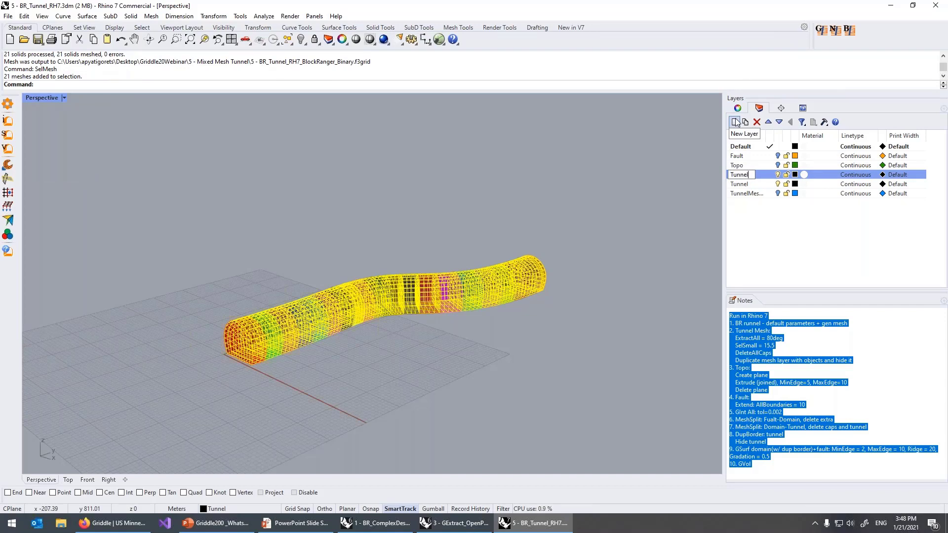
text(Mesh)
key(Return)
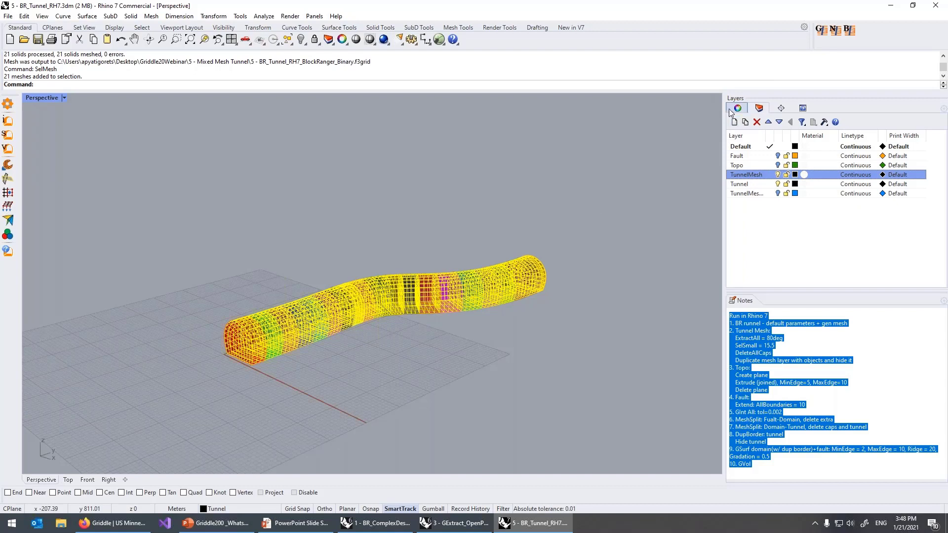
click(738, 108)
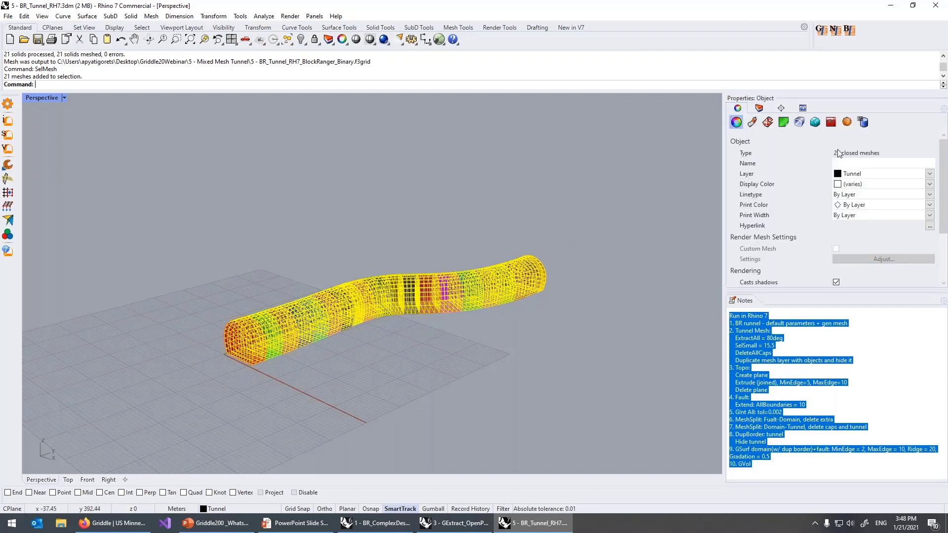
click(861, 173)
click(860, 213)
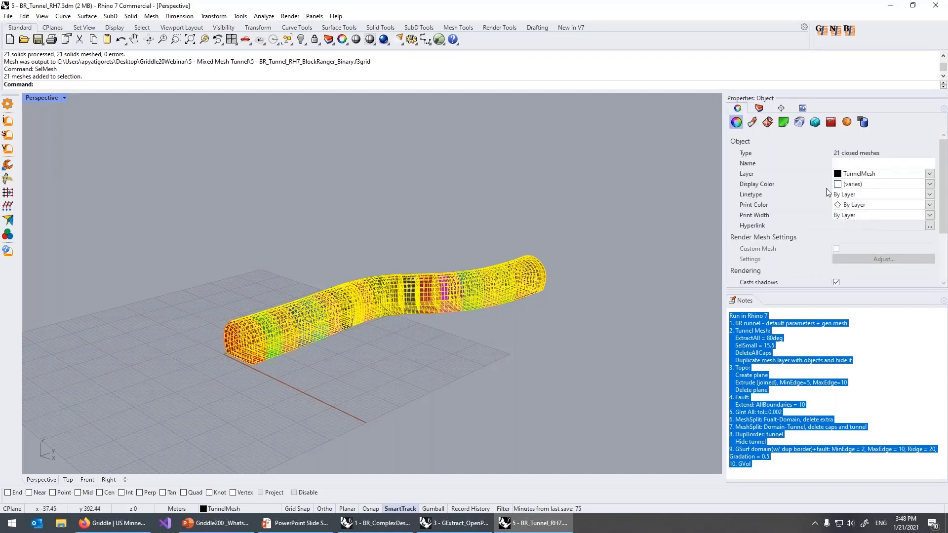
Hide the Tunnel layer and deselect the tunnel meshes
click(760, 108)
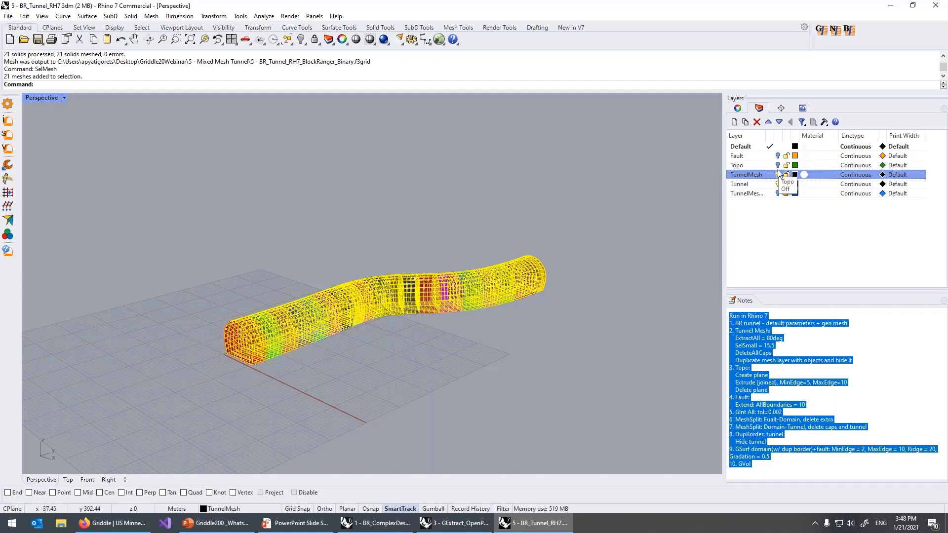
click(778, 187)
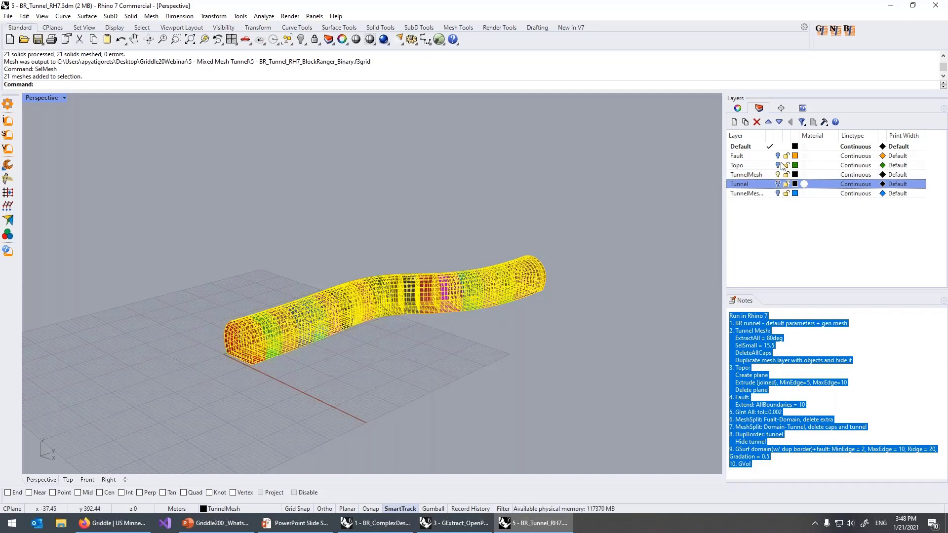
click(643, 196)
scroll(323, 315, up, 6)
scroll(323, 315, down, 5)
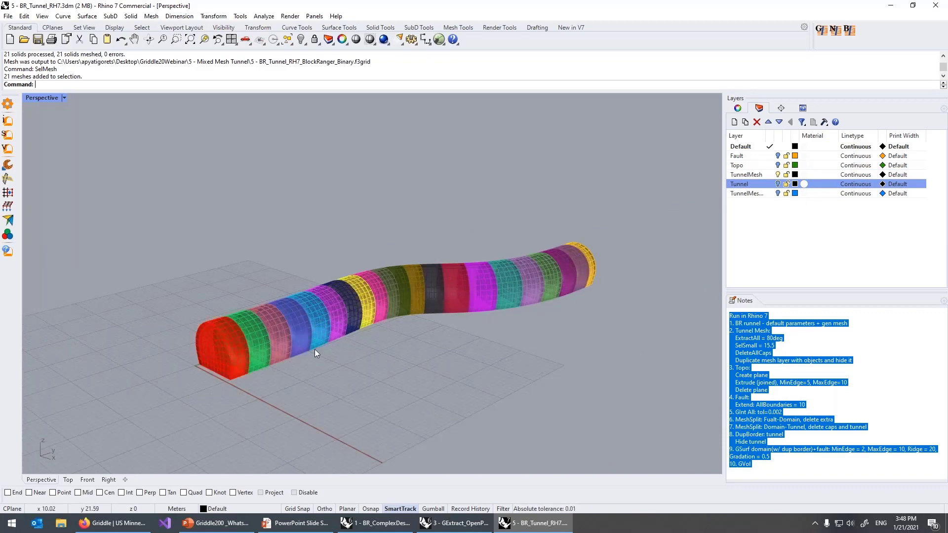
Extract all surfaces from the selected tunnel meshes with GExtract, using AllSurfaces and a MaxBreakAngle of 80
key(ctrl+a)
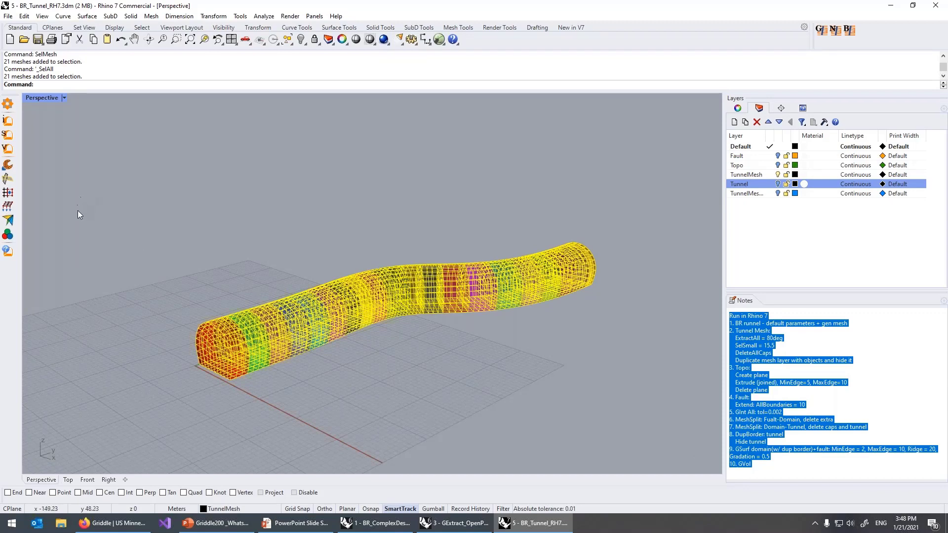
click(215, 399)
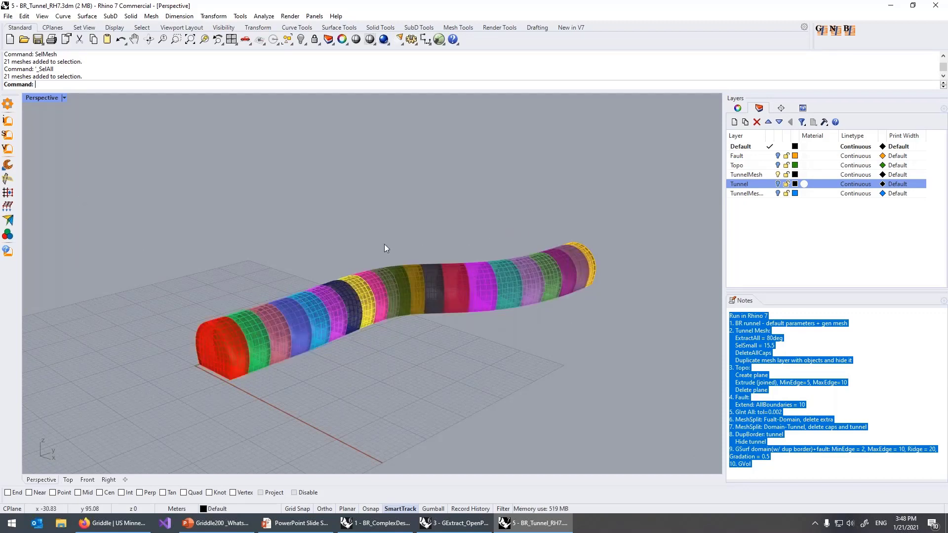
key(ctrl+a)
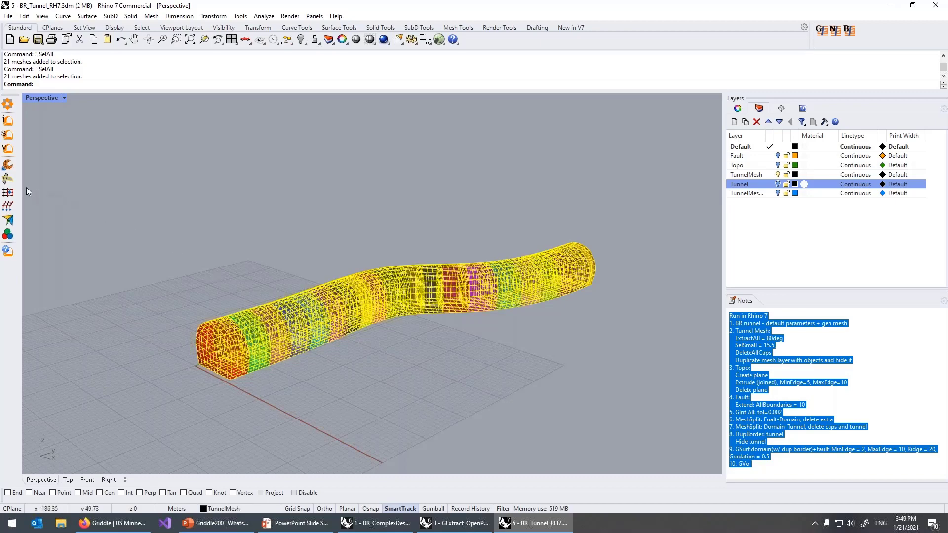
click(8, 179)
click(108, 84)
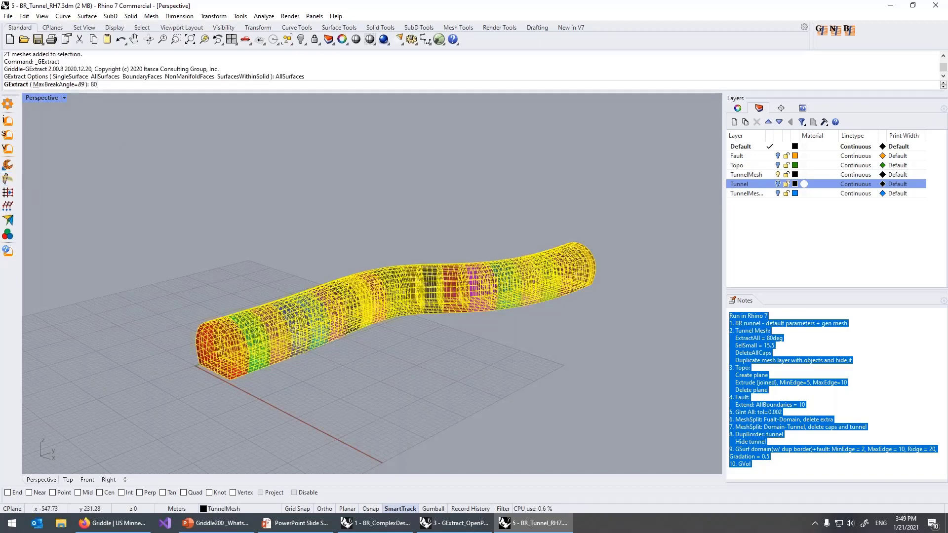
key(Return)
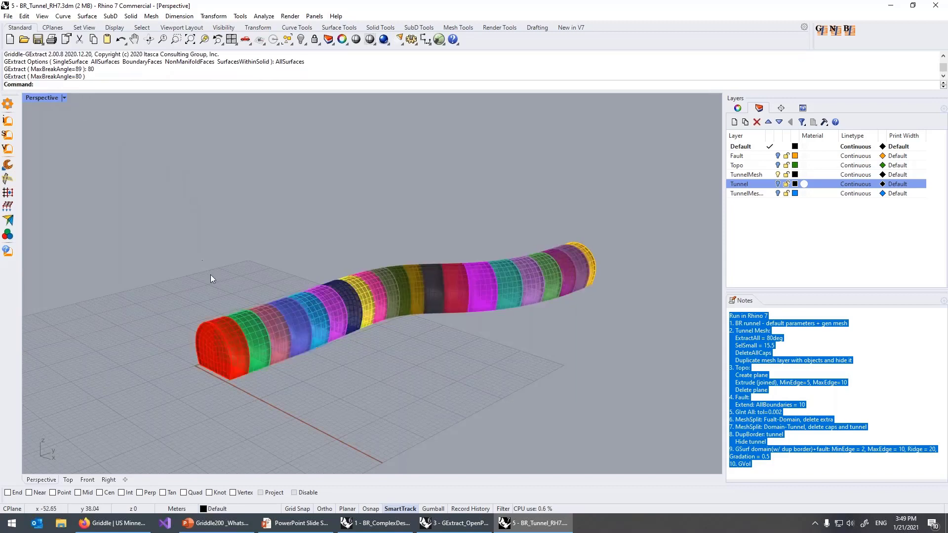
click(218, 357)
click(239, 341)
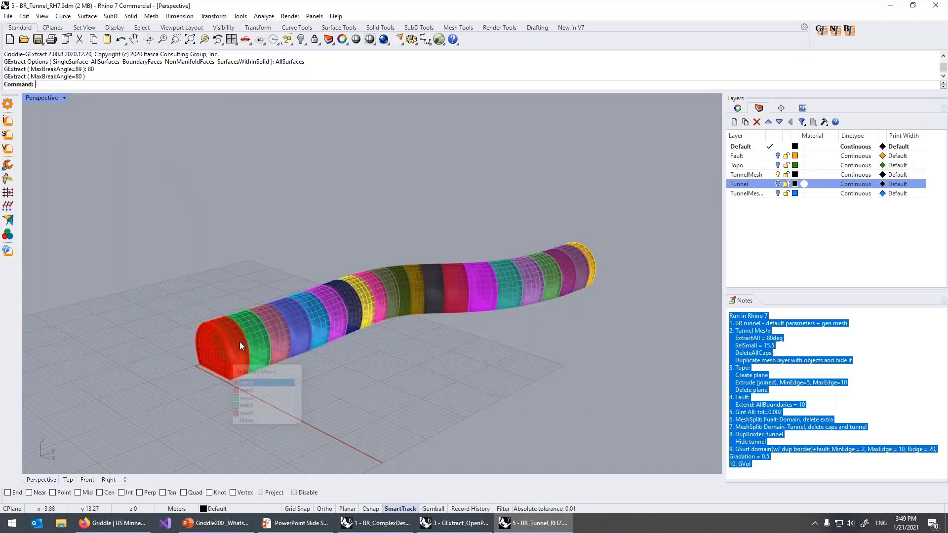
click(264, 337)
click(292, 388)
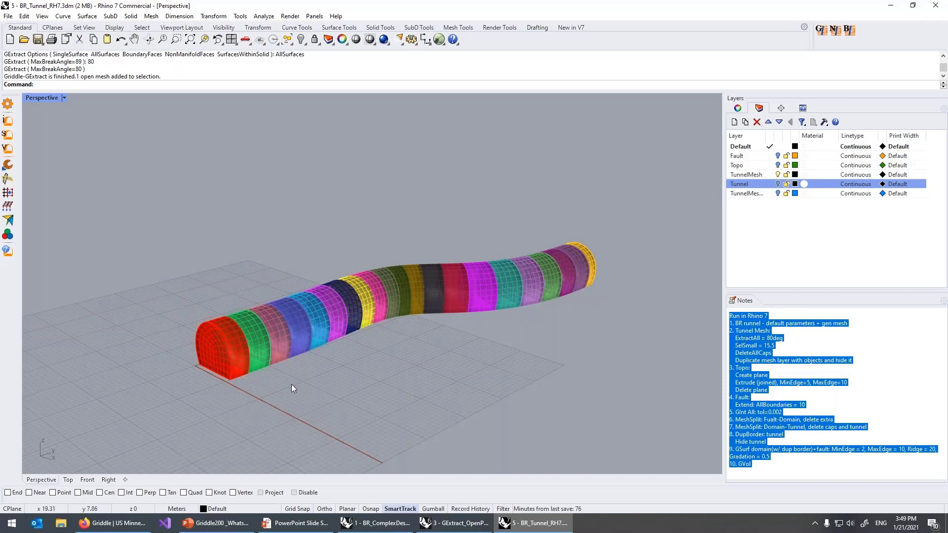
Select the tunnel's cap meshes with SelSmall at a maximum bounding box diagonal of 15.5 and delete them
text(SelMesh)
key(BackSpace)
key(BackSpace)
key(BackSpace)
key(BackSpace)
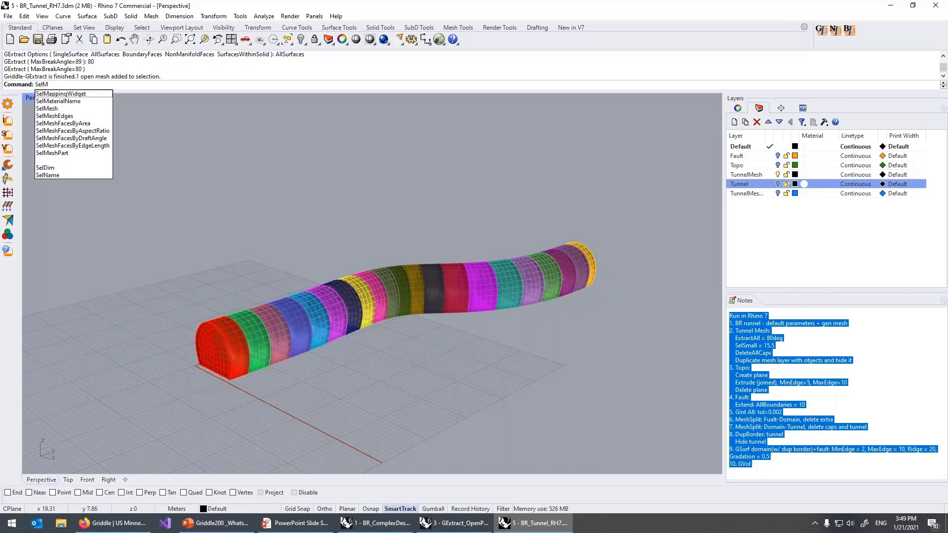
text(Small)
key(Return)
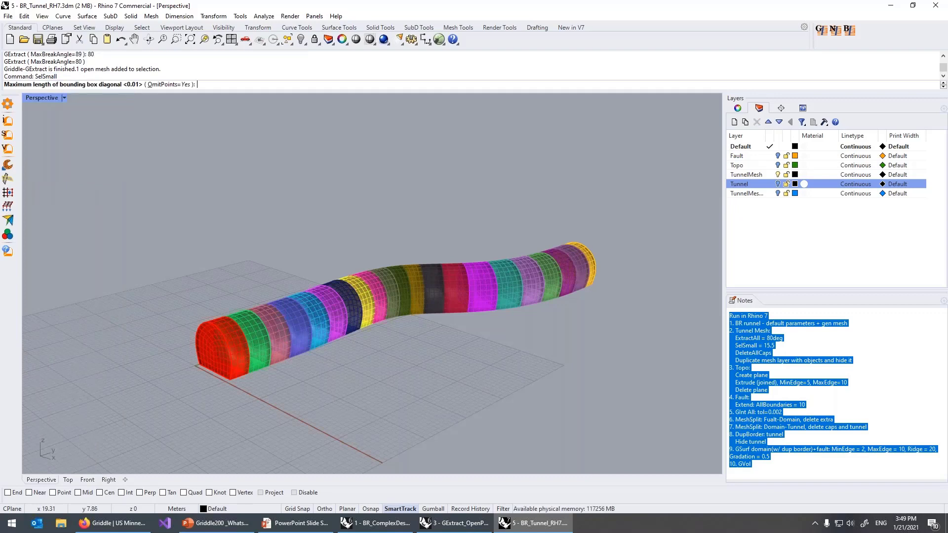
key(Return)
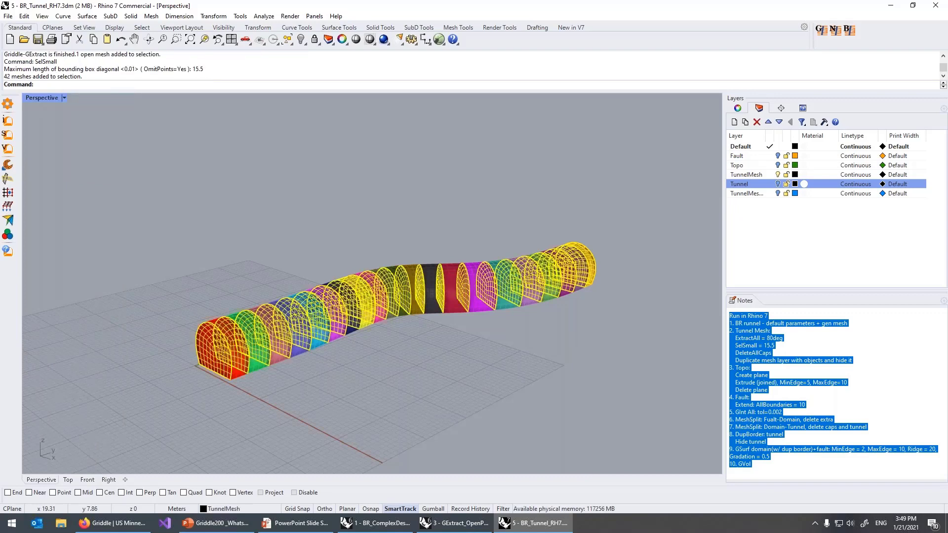
right_drag(474, 466, 503, 368)
key(Delete)
Join all remaining tunnel wall meshes into one open mesh
mouse_move(386, 363)
right_down()
mouse_move(459, 338)
mouse_move(387, 362)
right_up()
key(ctrl+a)
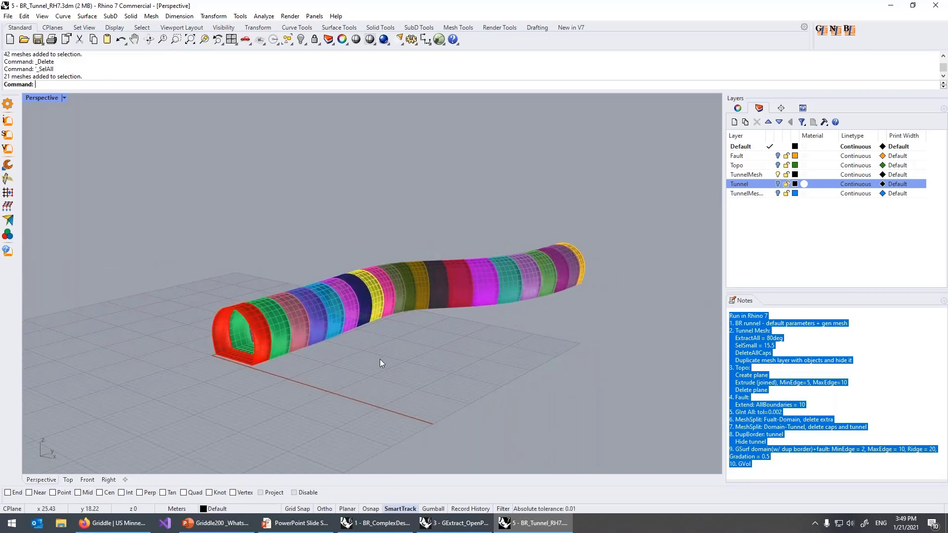
text(join)
key(Return)
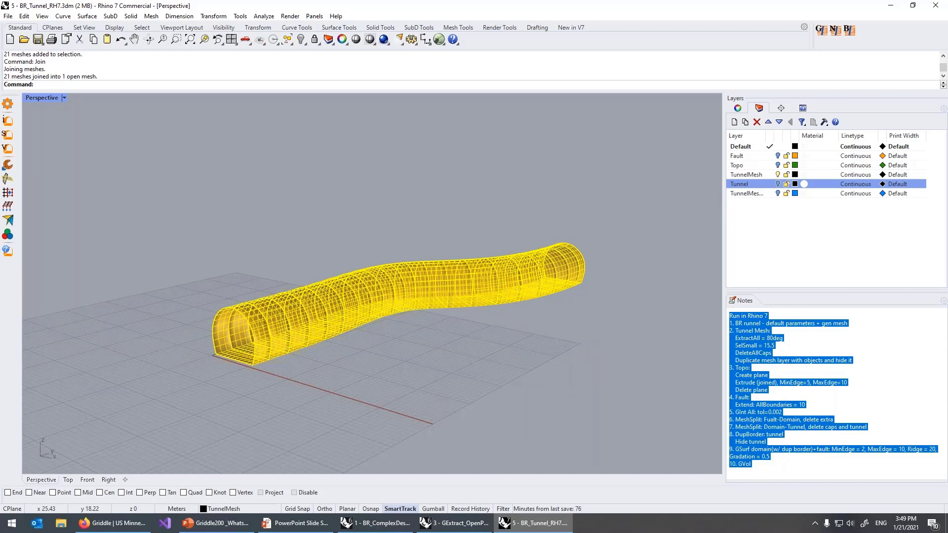
Set the joined tunnel mesh's display color to Black and the Perspective view's display mode to Shaded
click(547, 209)
click(553, 253)
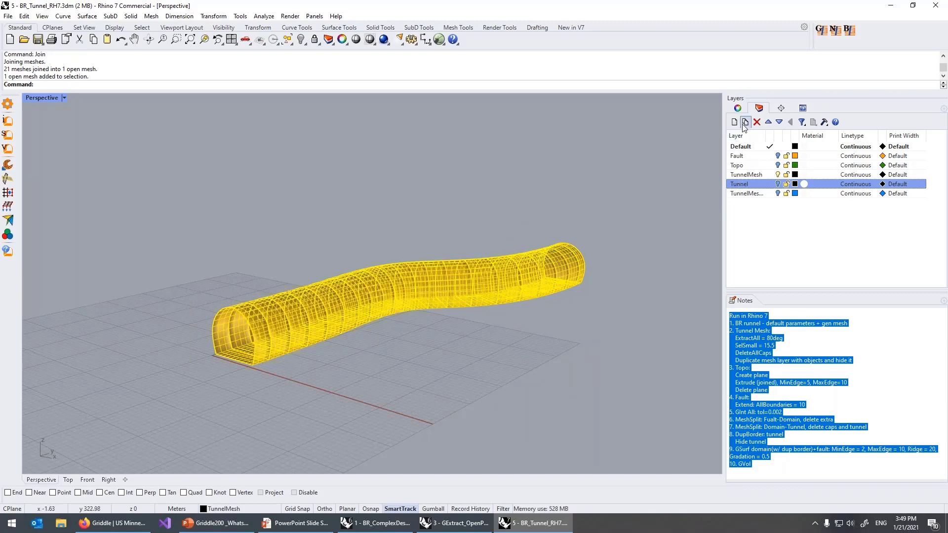
click(738, 108)
click(857, 184)
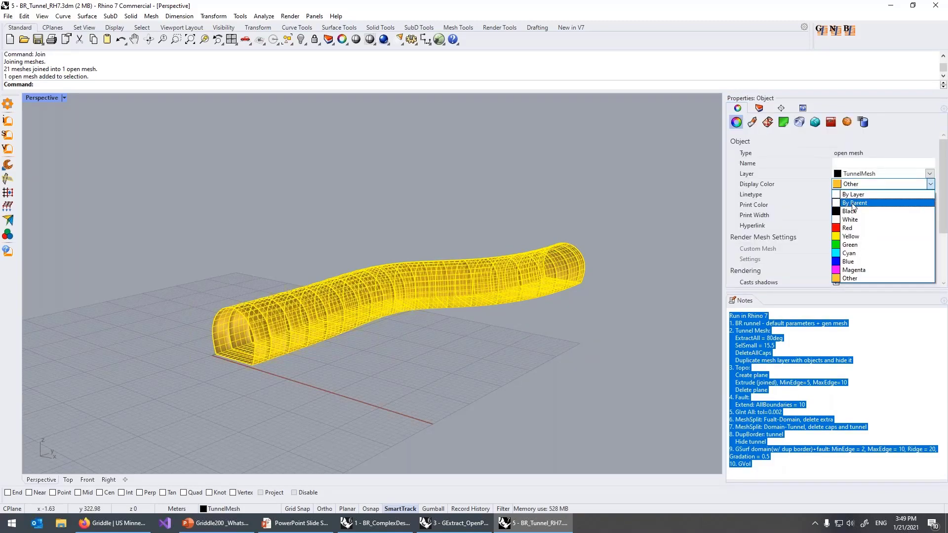
click(854, 203)
click(632, 232)
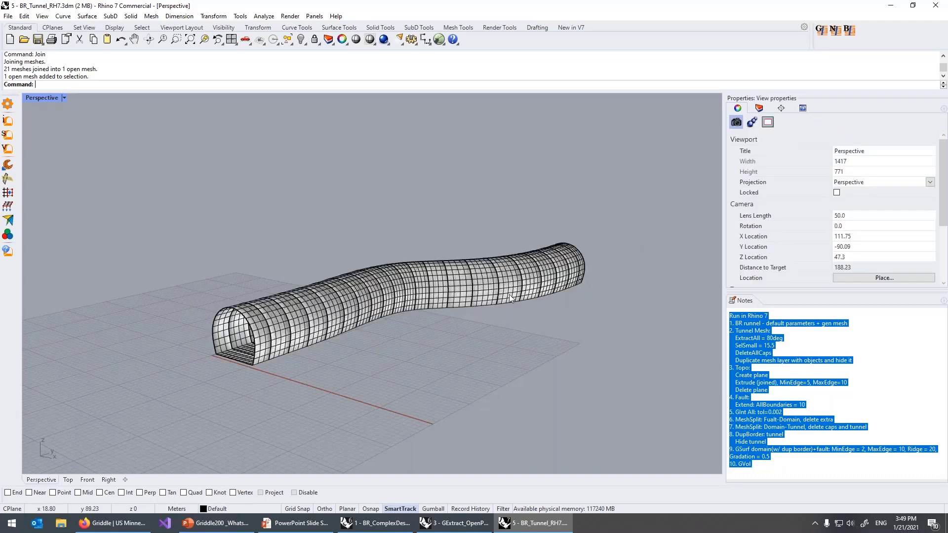
click(64, 98)
click(56, 148)
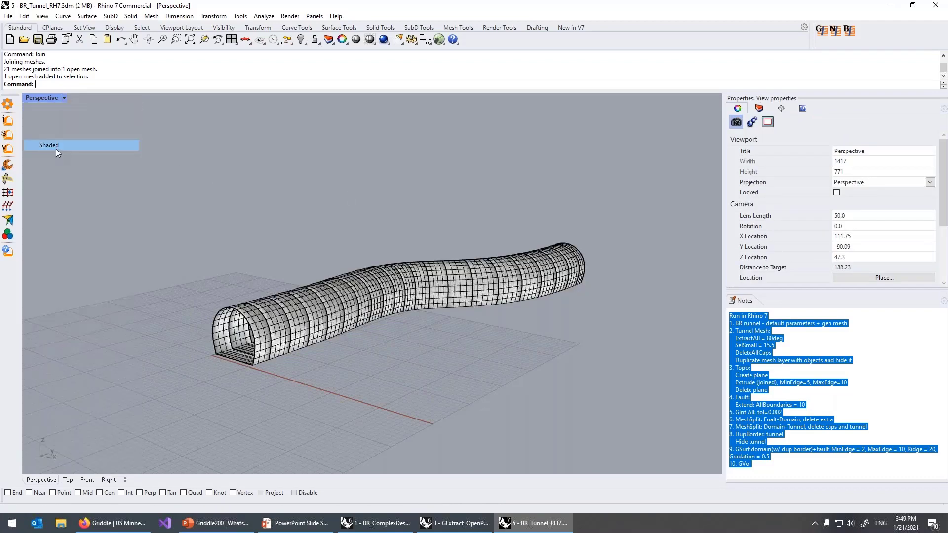
Run GHeal on the tunnel mesh in AutomaticHeal mode with all functions off except AlignNormals
click(251, 314)
click(7, 165)
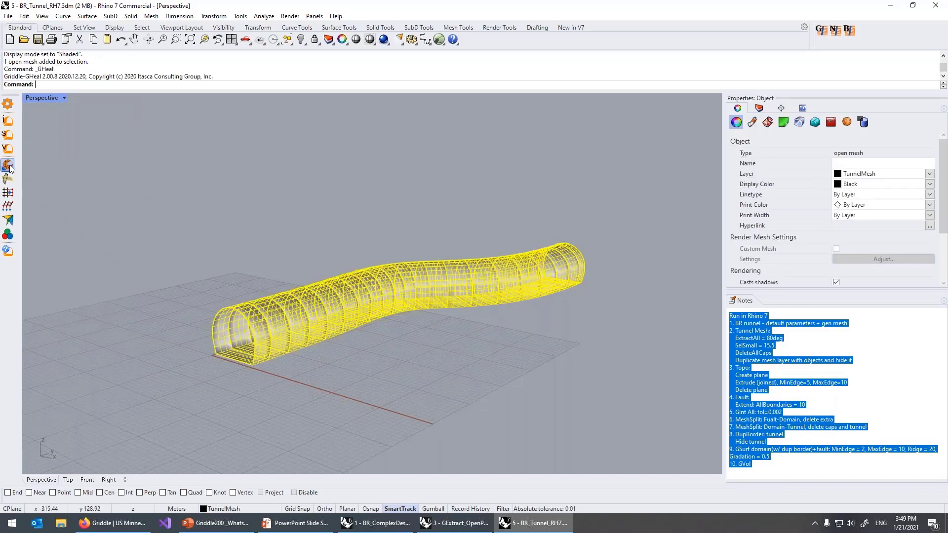
click(94, 84)
click(79, 85)
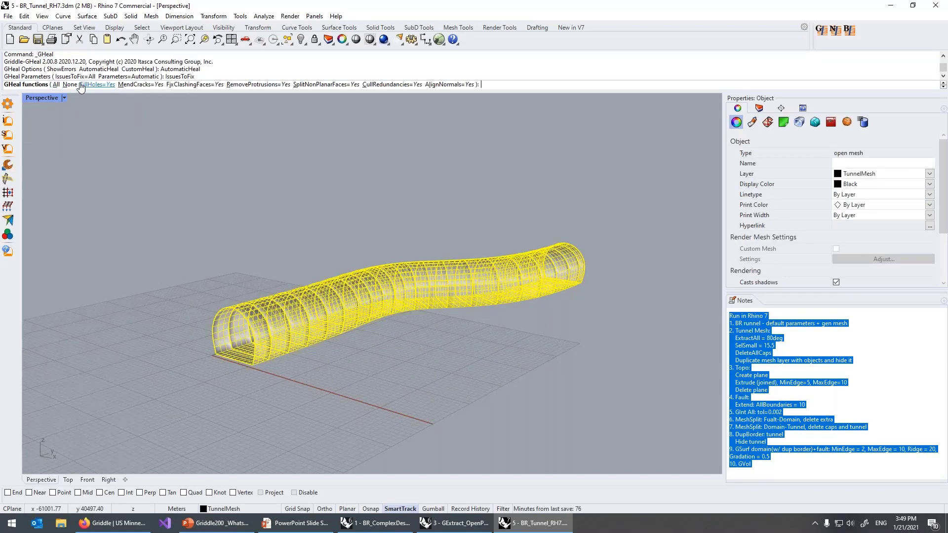
click(69, 85)
click(447, 84)
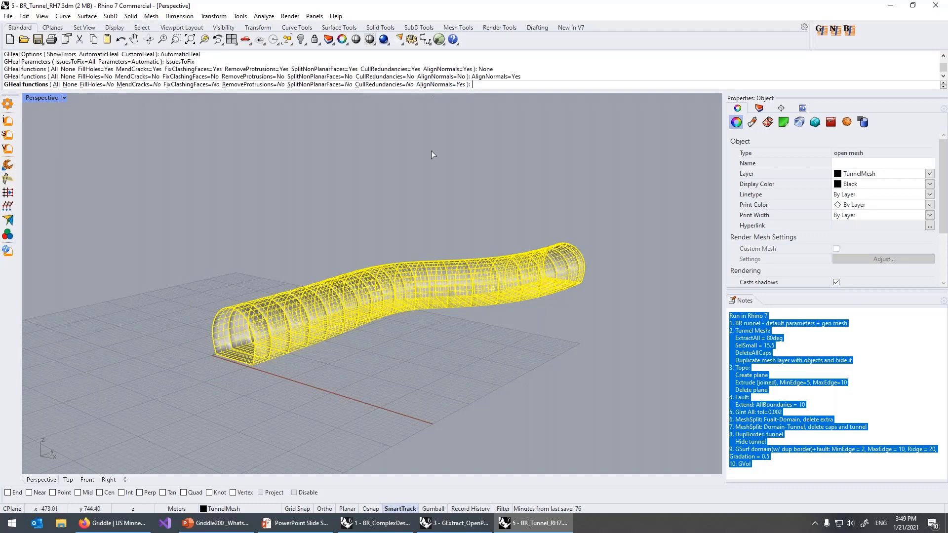
key(Return)
key(Return)
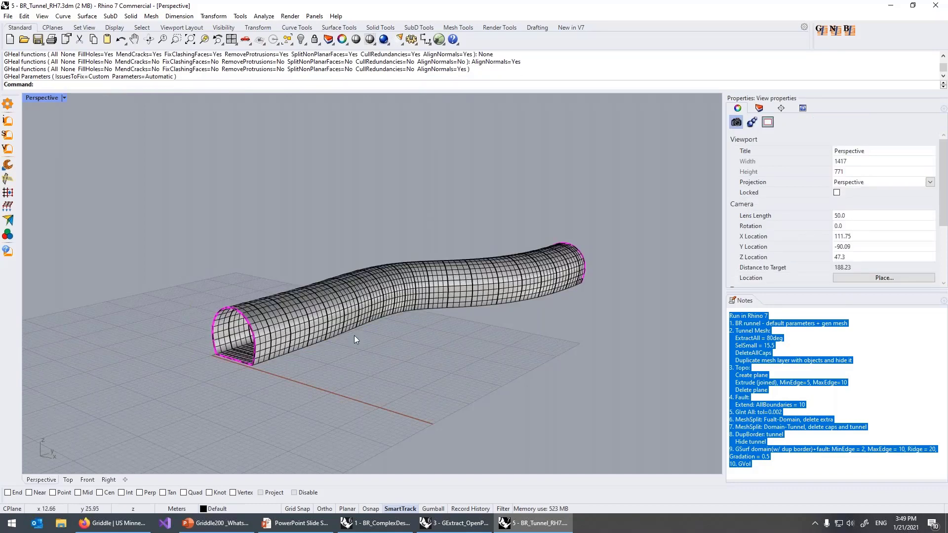
right_drag(354, 336, 412, 322)
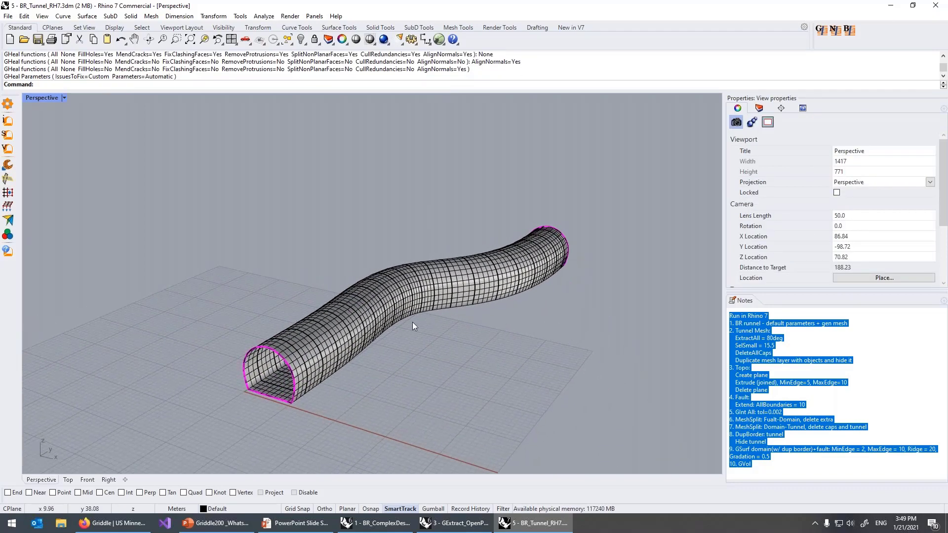
Duplicate the TunnelMesh layer together with its objects and hide the original TunnelMesh layer
click(760, 107)
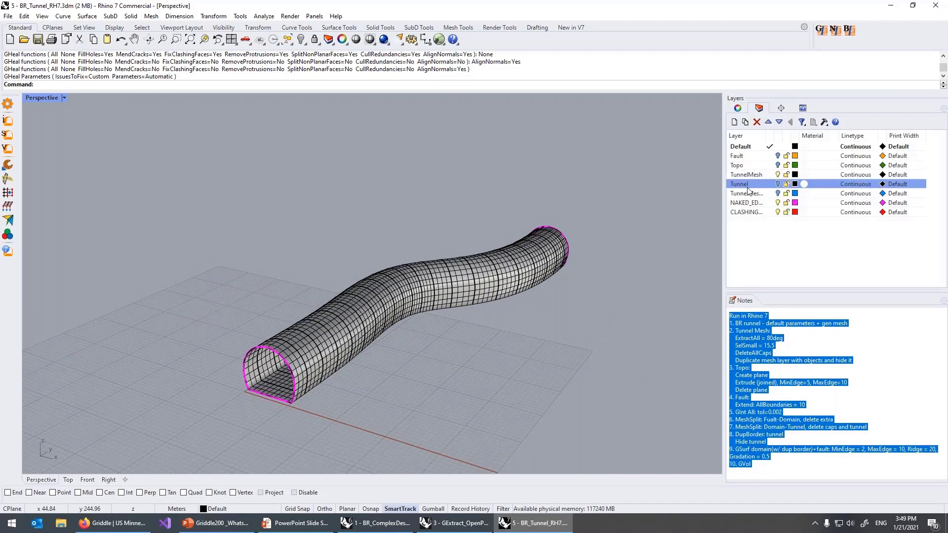
right_click(746, 175)
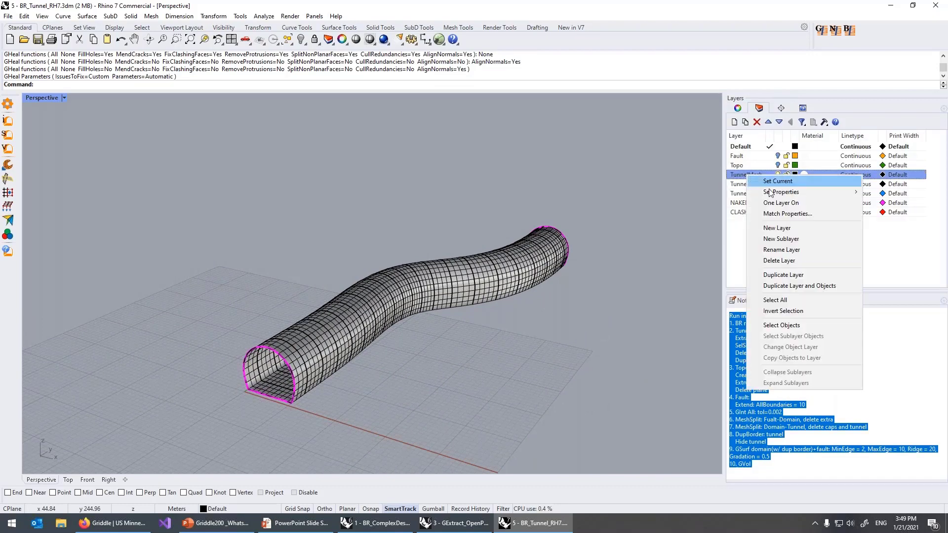
click(810, 286)
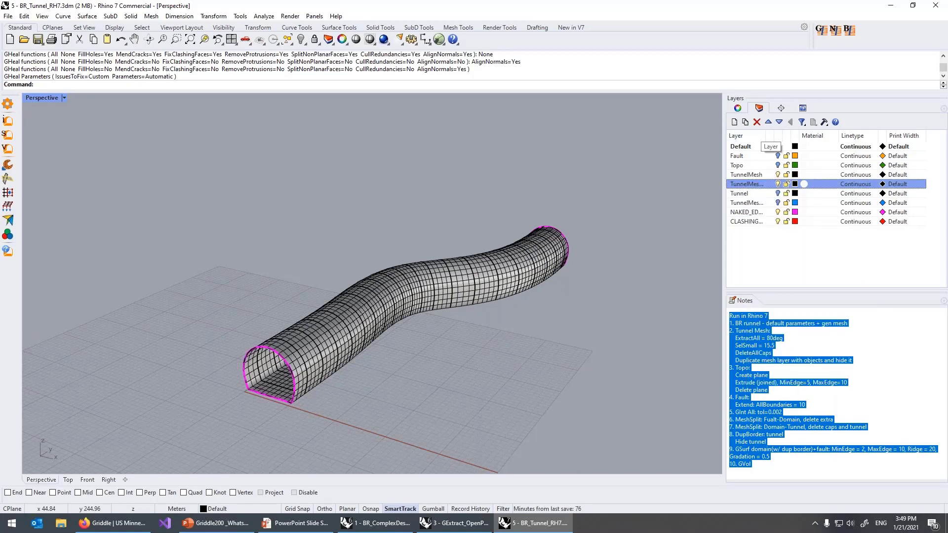
drag(763, 131, 801, 131)
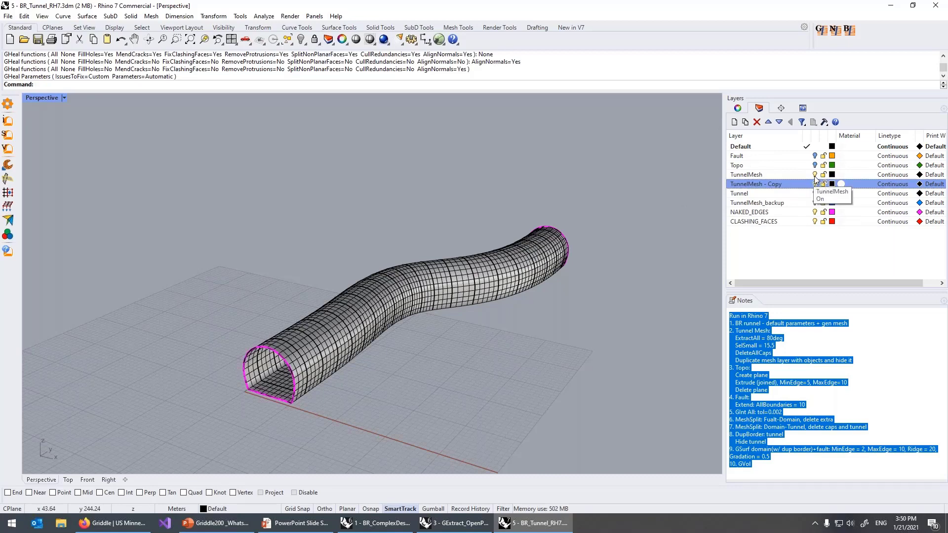
click(815, 175)
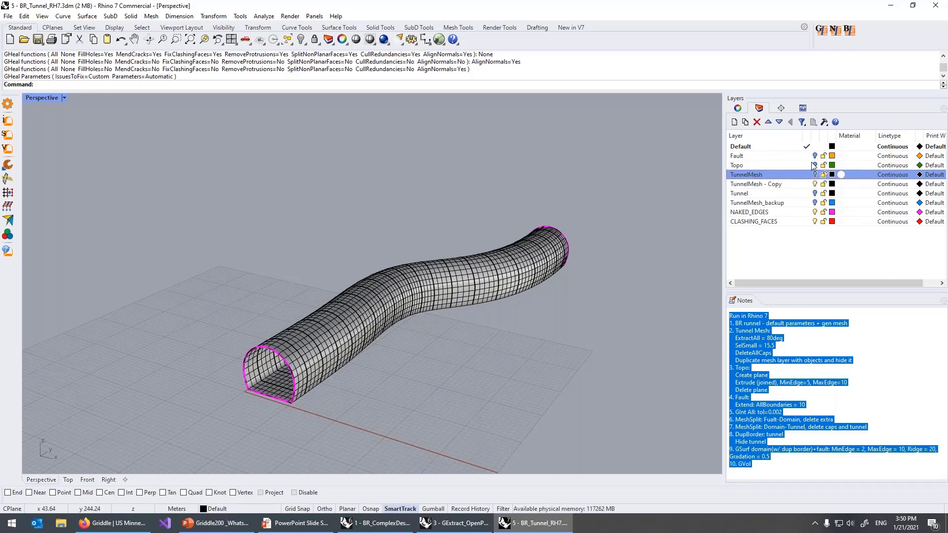
Show the Topo and Fault layers and fit the whole model in the Perspective view
click(814, 165)
click(814, 165)
click(815, 156)
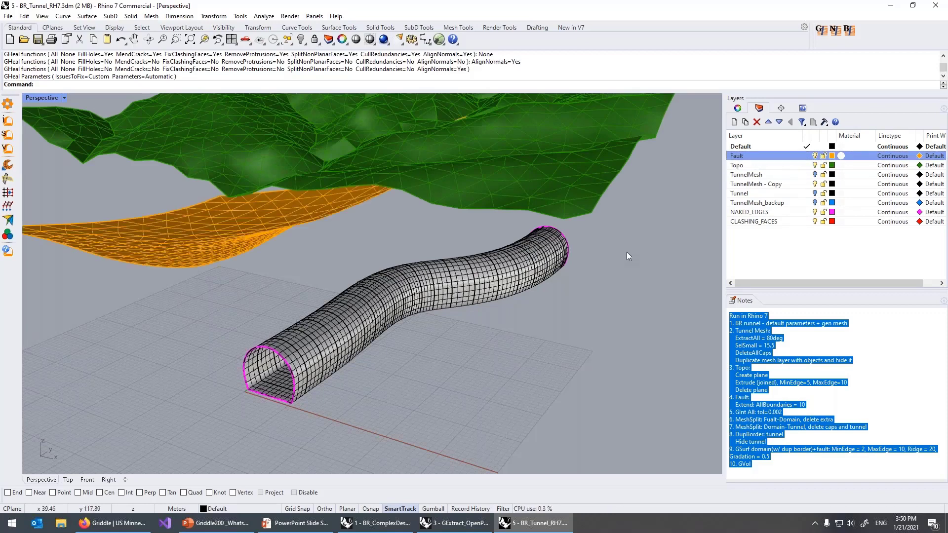
key(ctrl+shift+e)
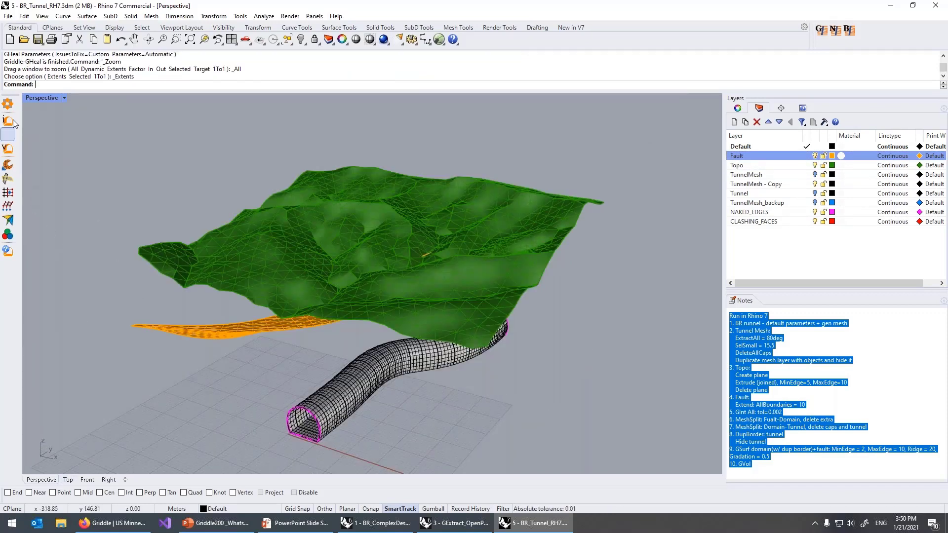
Restore the four-view layout and draw a rectangular plane in the Top view that extends beyond the topography and fault on all sides
double_click(41, 99)
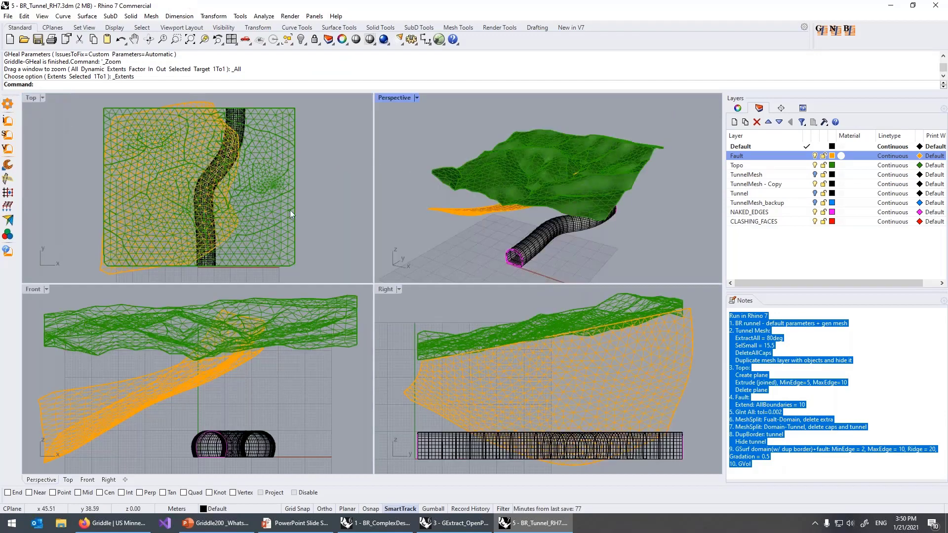
click(272, 187)
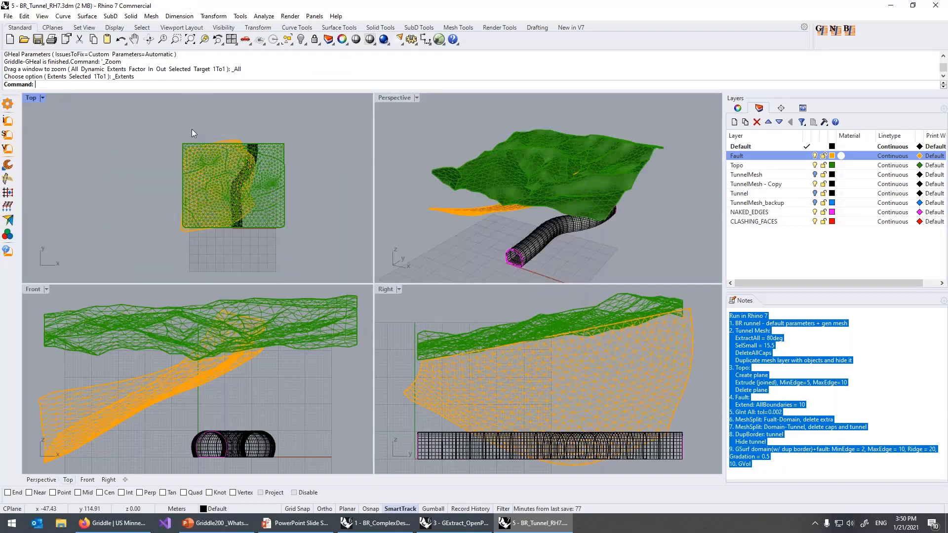
text(Pla)
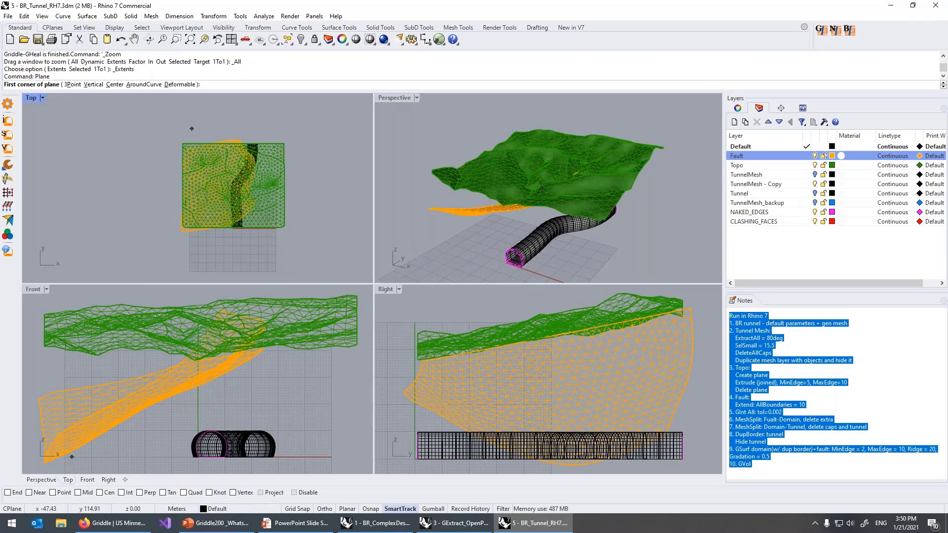
click(165, 122)
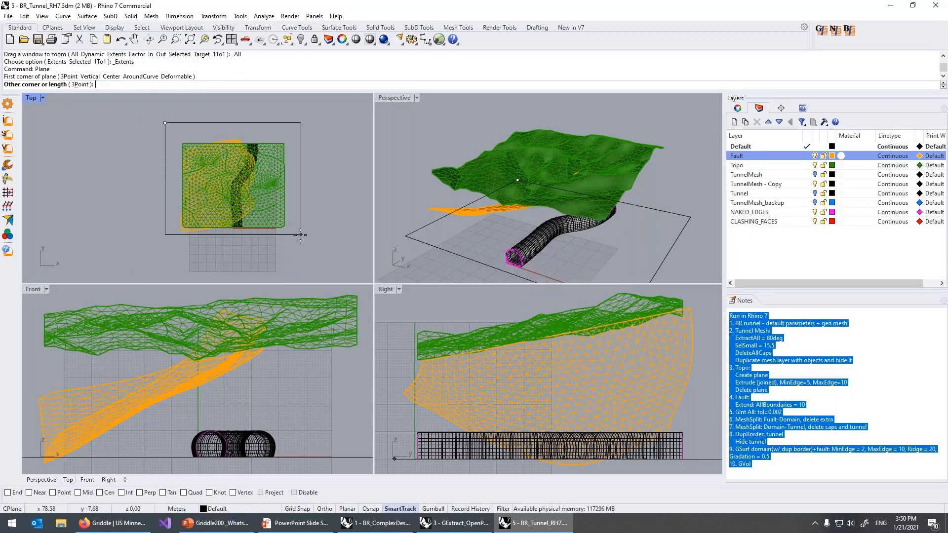
click(301, 245)
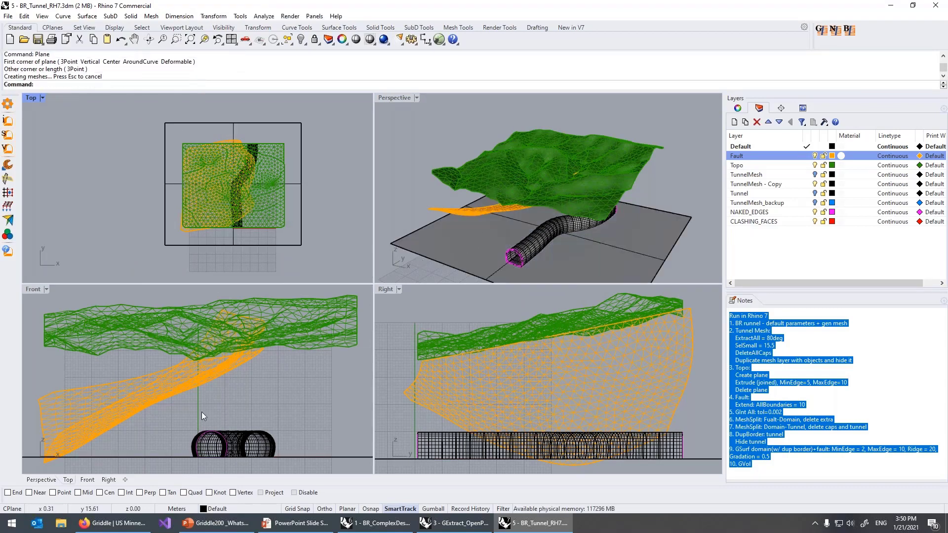
Move the plane straight down in the Front view so it lies below the tunnel and the fault
scroll(203, 410, down, 5)
click(272, 434)
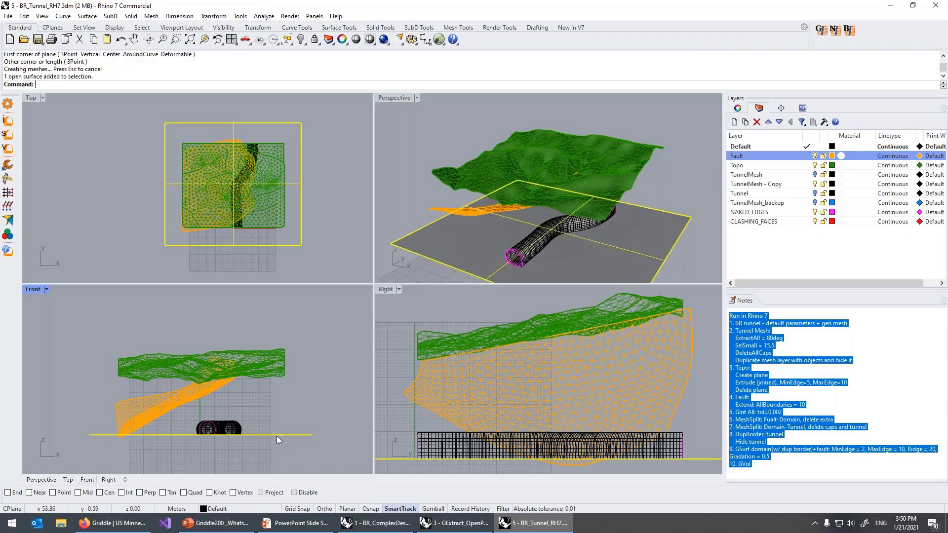
drag(276, 438, 277, 459)
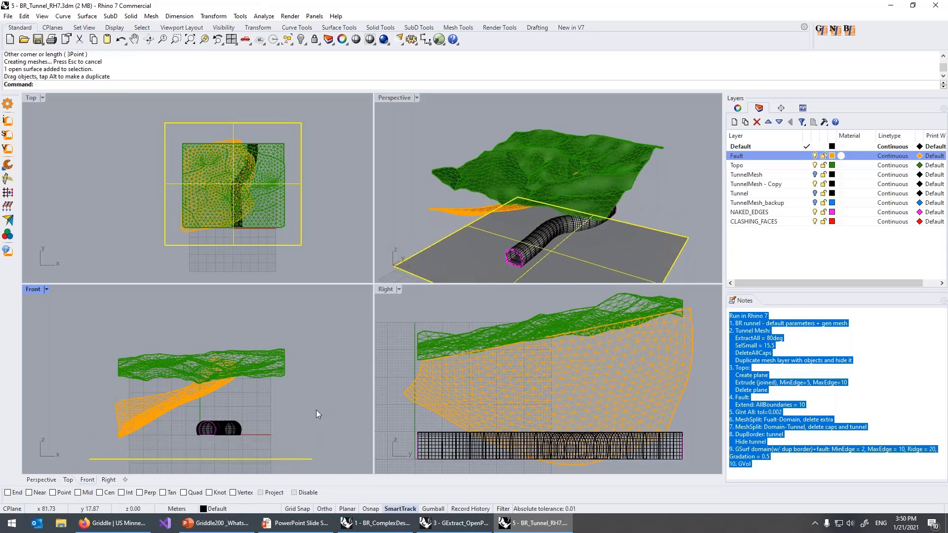
Extrude the topography mesh down to the plane with GExtrude, using minimum edge length 5 and maximum edge length 10
key(Escape)
double_click(402, 97)
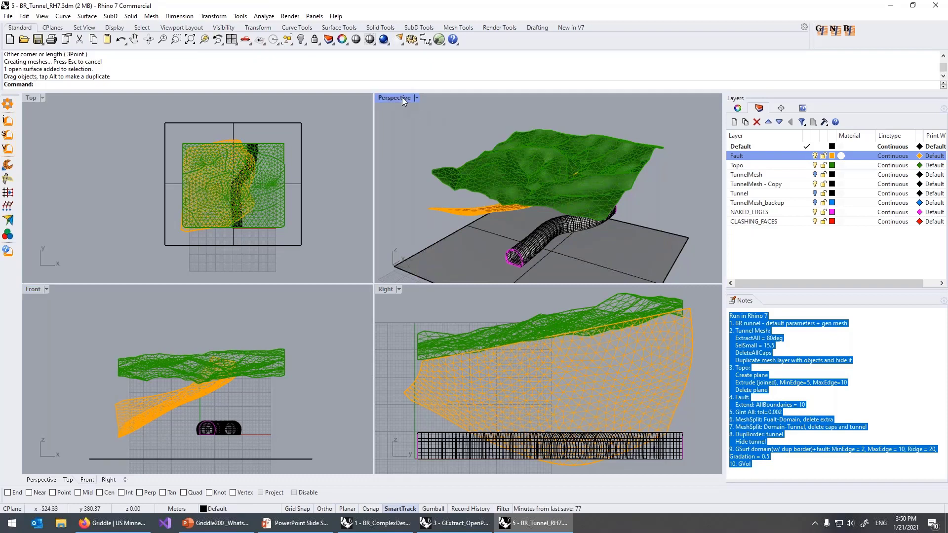
scroll(493, 331, down, 6)
shift+right_drag(560, 365, 552, 318)
click(393, 222)
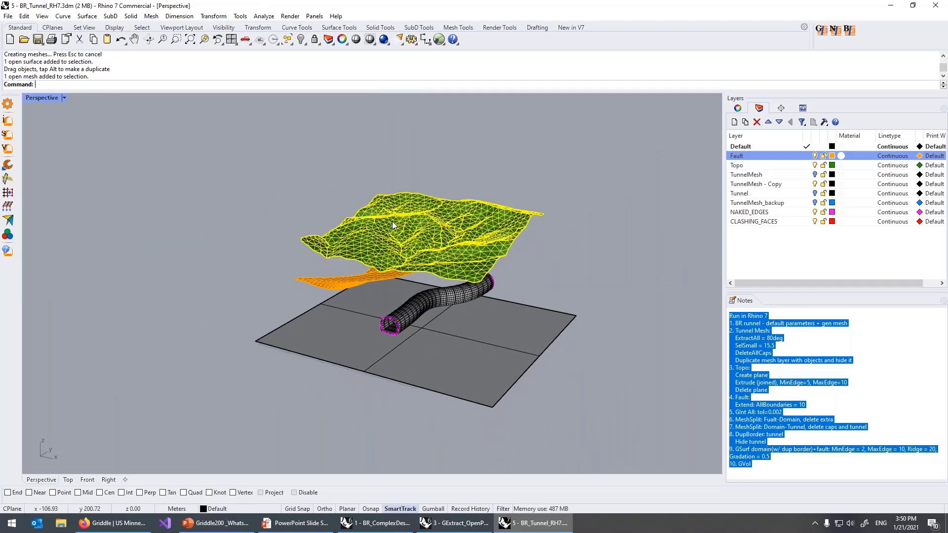
click(8, 206)
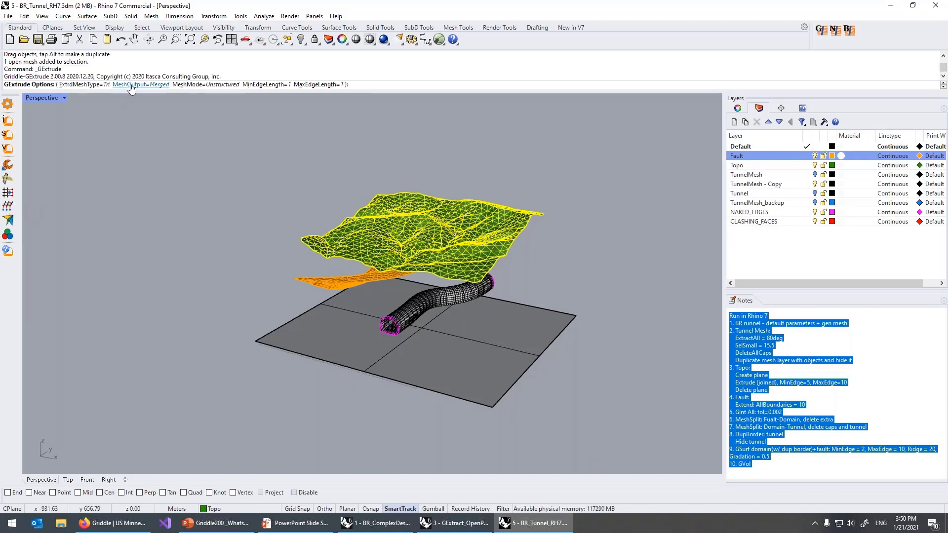
click(268, 84)
text(5)
key(Return)
click(305, 84)
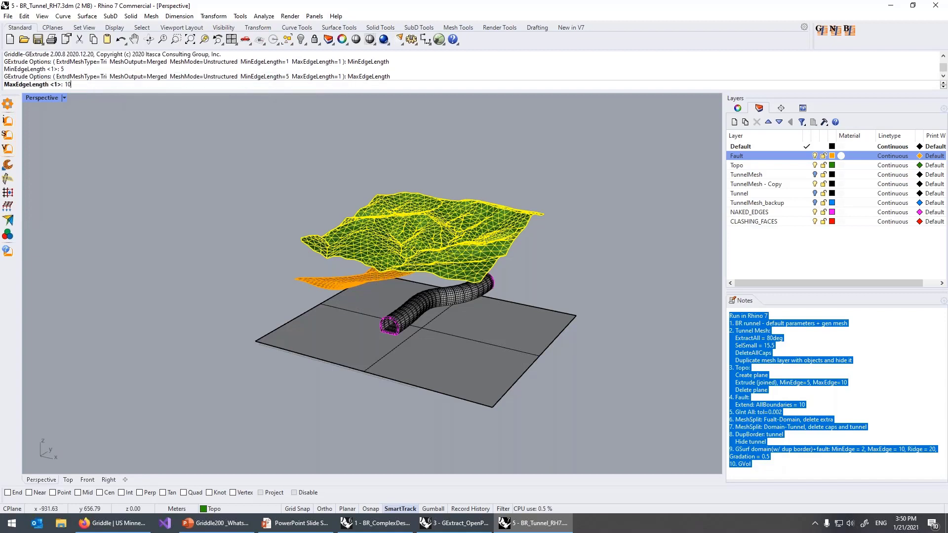
text(10)
key(Return)
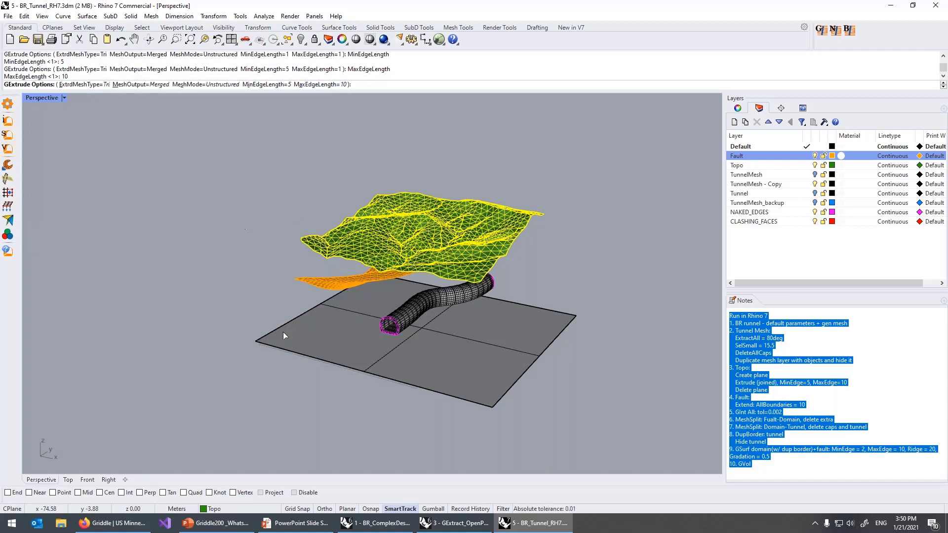
key(Return)
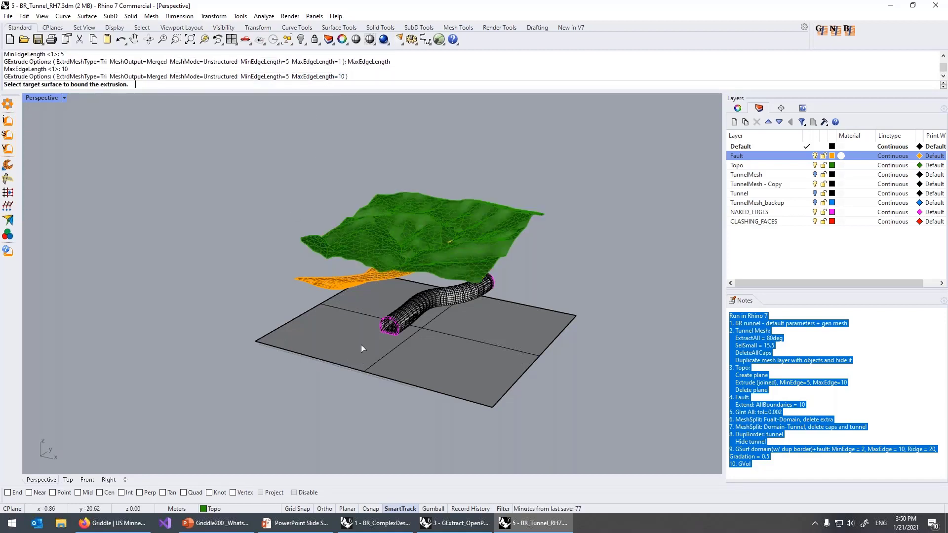
click(360, 345)
Delete the plane below the extruded topography block
right_drag(474, 403, 536, 368)
click(529, 328)
key(Delete)
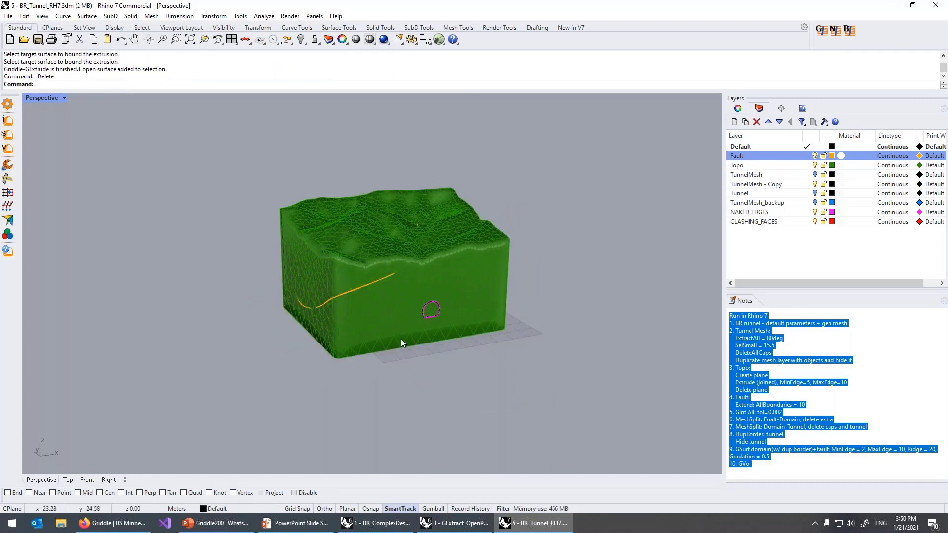
Extend all boundaries of the fault mesh by a length of 10 with GExtend
scroll(402, 342, up, 3)
right_drag(249, 272, 400, 303)
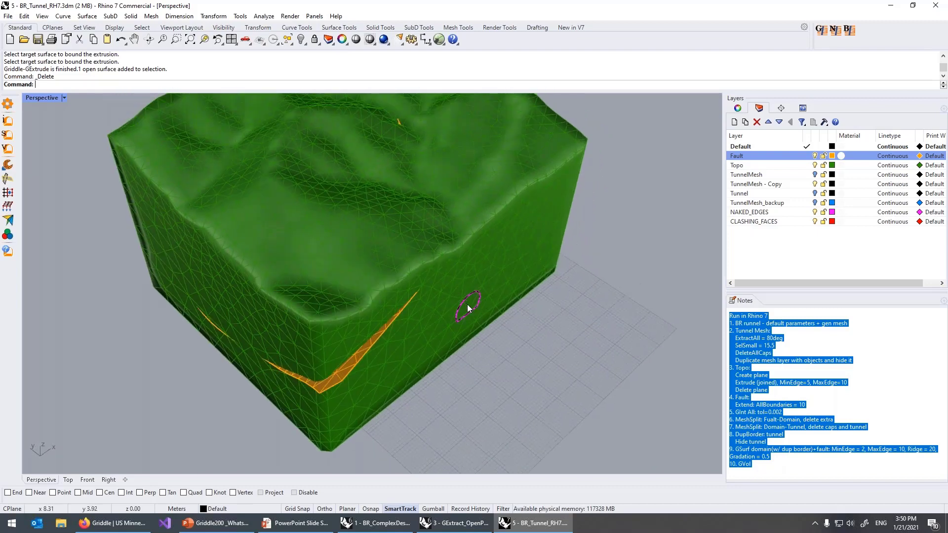
right_drag(468, 329, 455, 305)
click(322, 327)
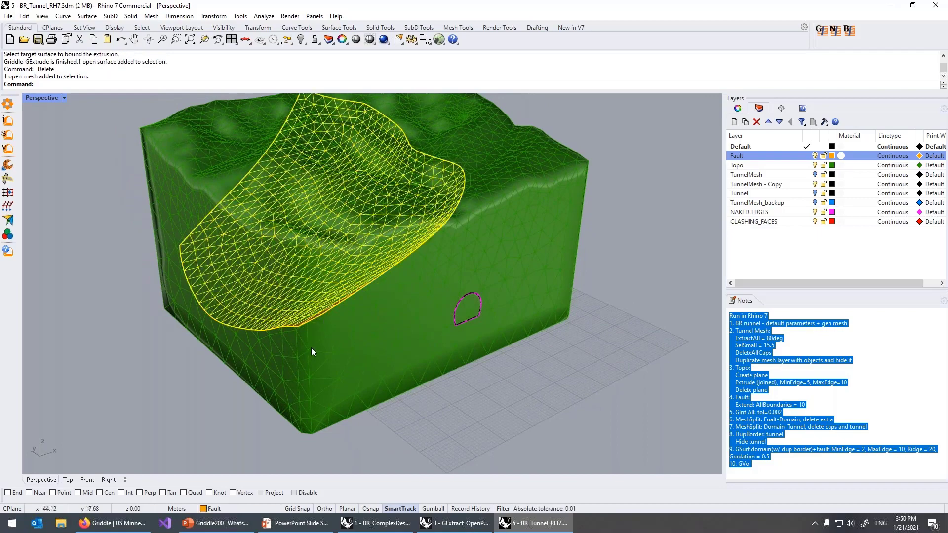
right_drag(314, 351, 388, 281)
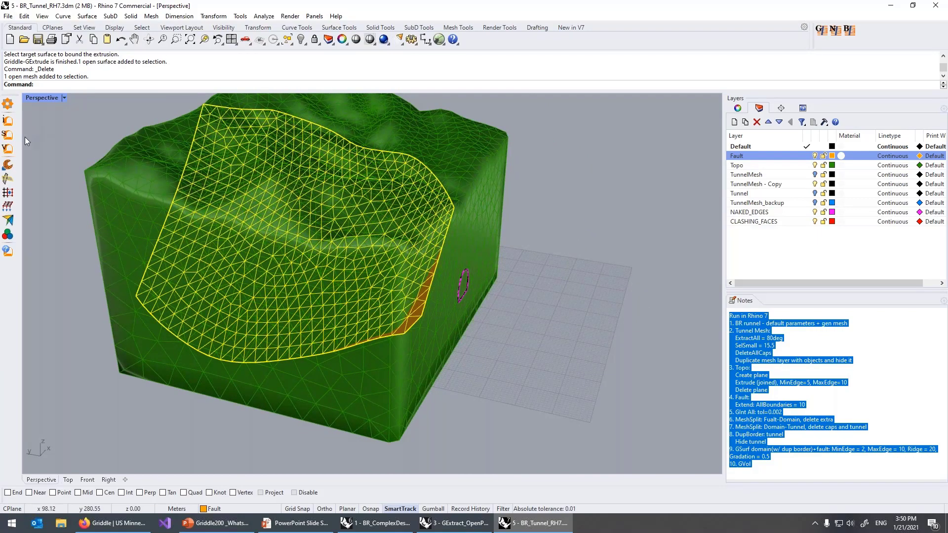
click(7, 193)
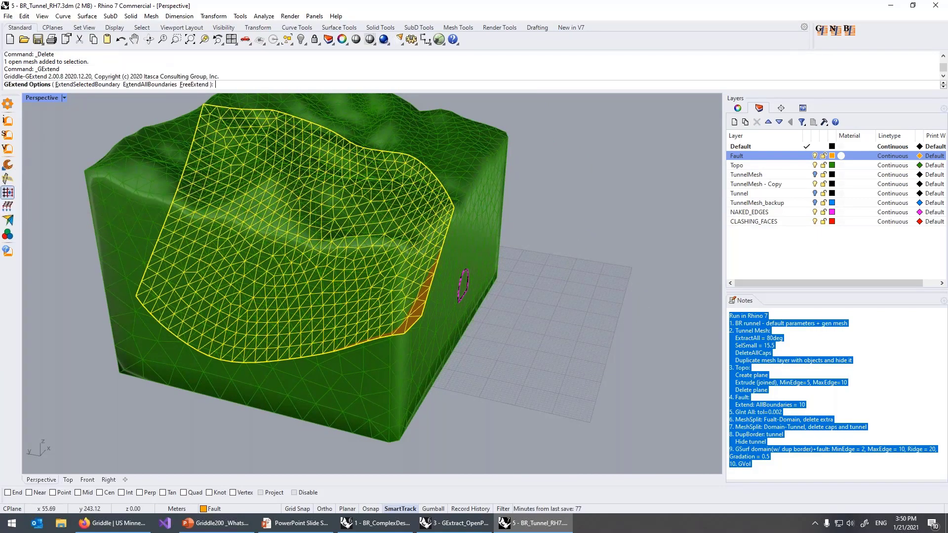
click(150, 85)
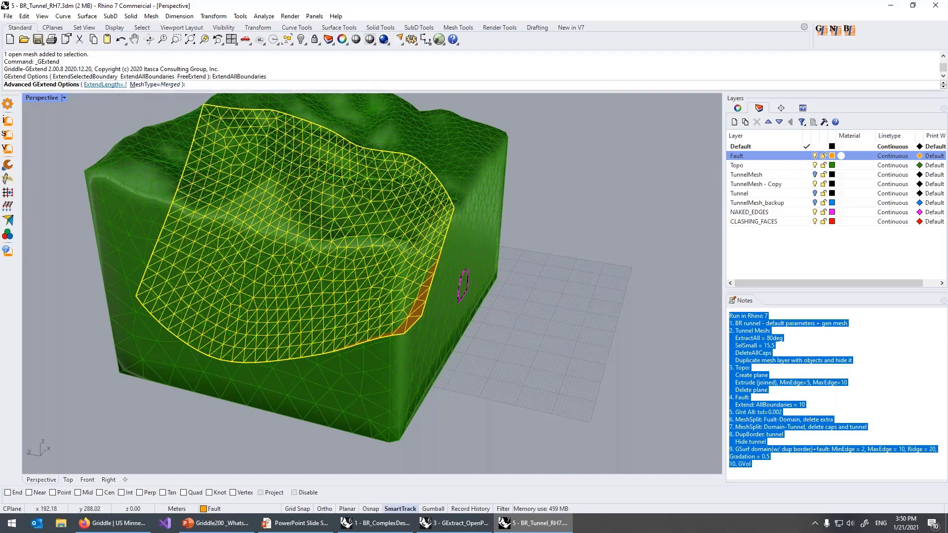
click(106, 84)
text(10)
key(Return)
key(Return)
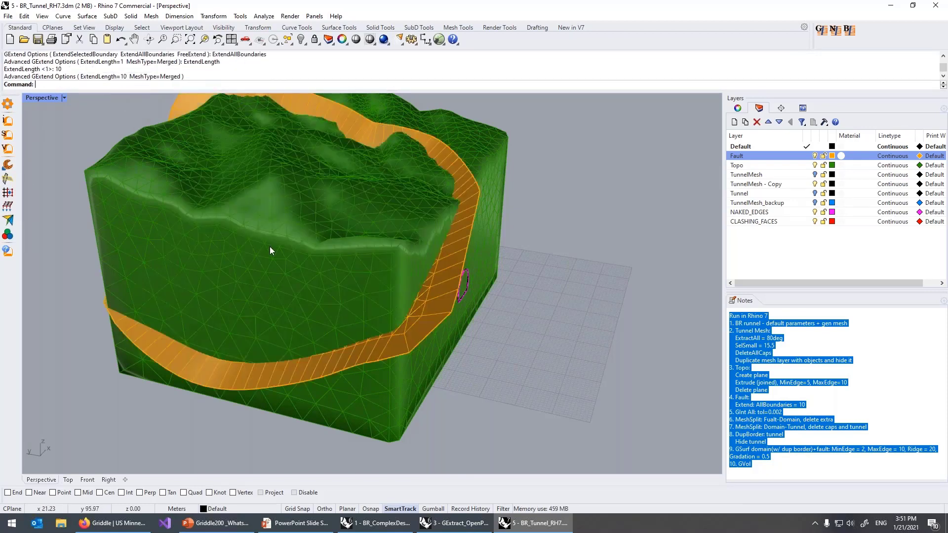
Intersect all visible meshes with GInt using a tolerance of 0.002
right_drag(328, 250, 266, 266)
key(ctrl+a)
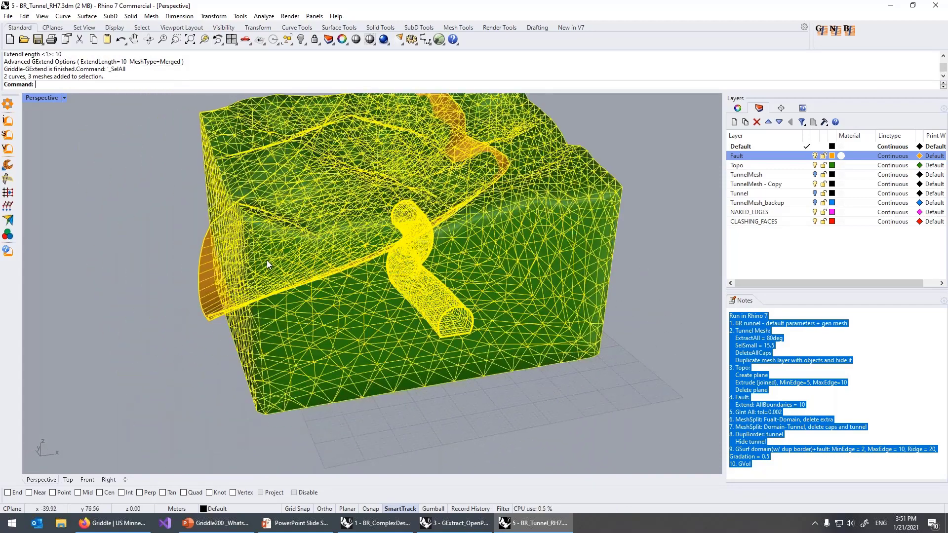
click(7, 121)
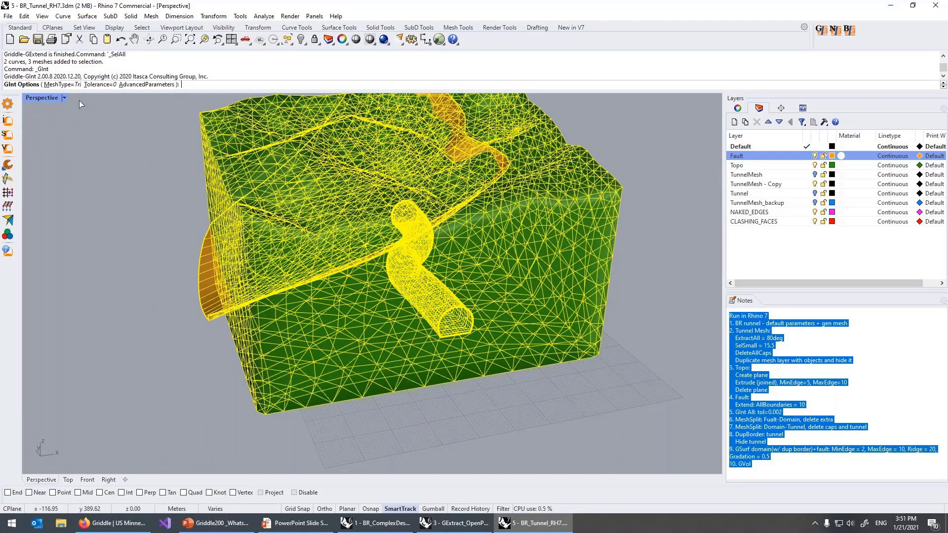
click(101, 84)
text(0.002.)
key(Return)
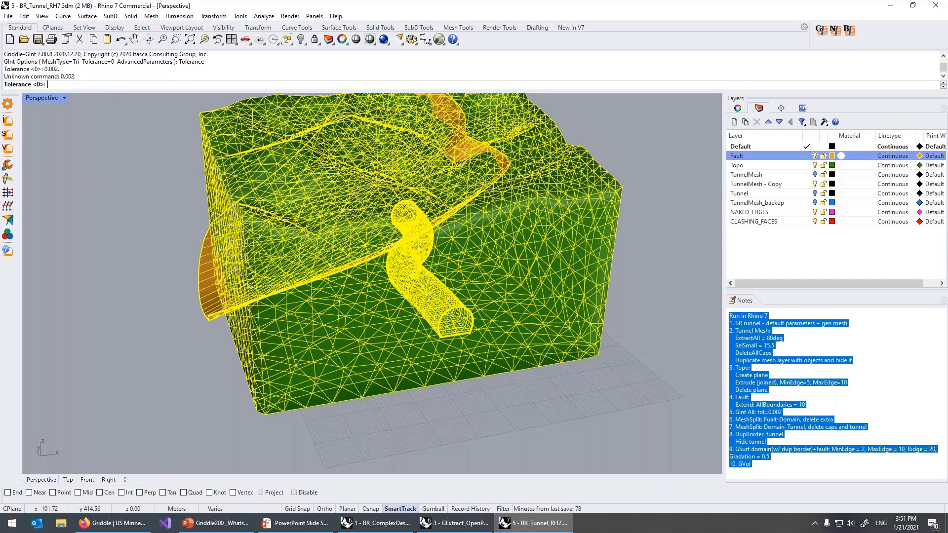
text(0.002)
key(Return)
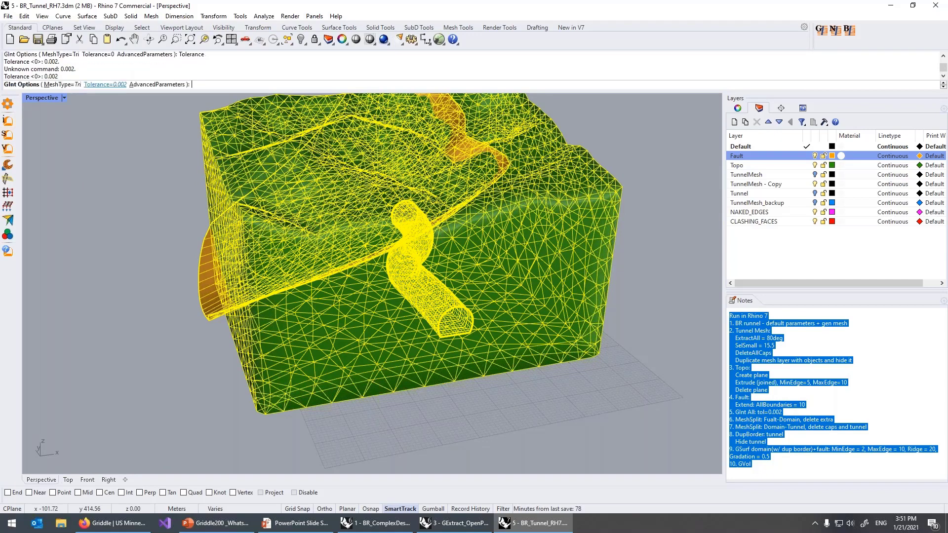
key(Return)
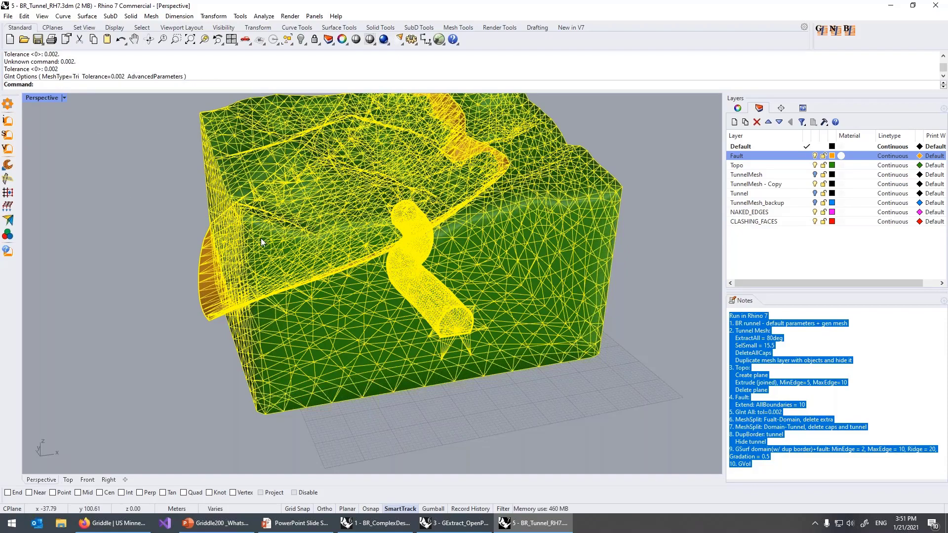
Split the fault mesh with the domain block using MeshSplit and delete the excess part outside the block
mouse_move(403, 270)
right_down()
mouse_move(488, 304)
mouse_move(610, 313)
mouse_move(526, 322)
mouse_move(596, 329)
mouse_move(523, 316)
right_up()
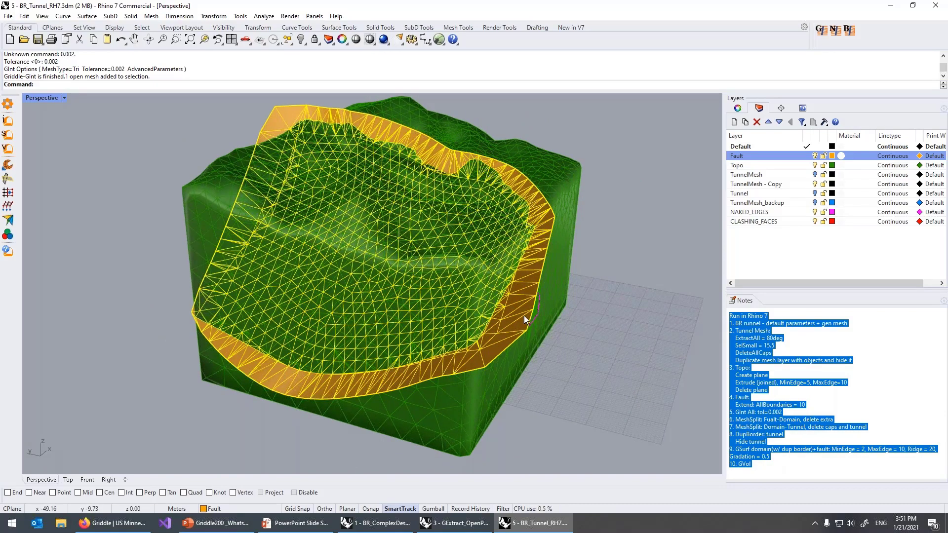
text(MeshSplit)
key(Return)
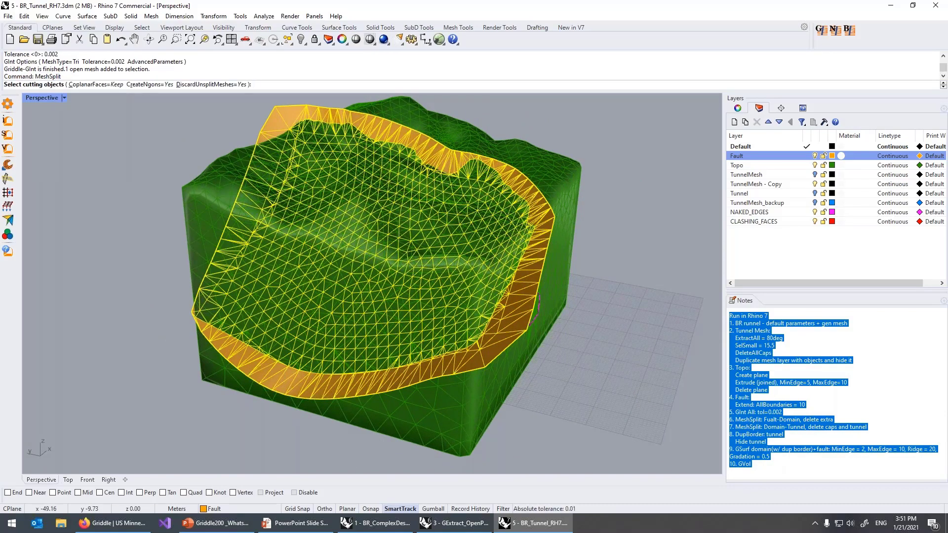
click(504, 380)
key(Return)
click(523, 330)
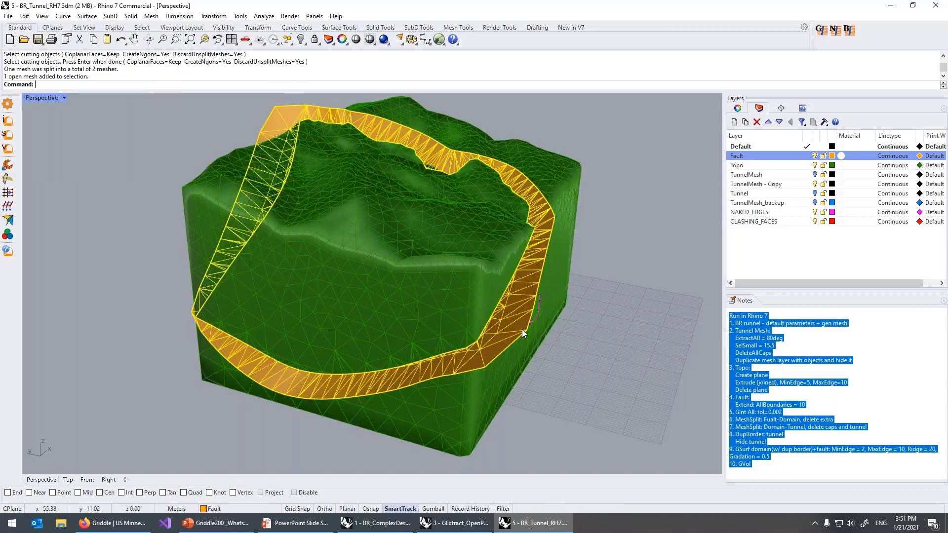
key(Delete)
Split the domain block with the tunnel mesh using MeshSplit and delete the cap covering the near tunnel opening
right_drag(568, 313, 529, 367)
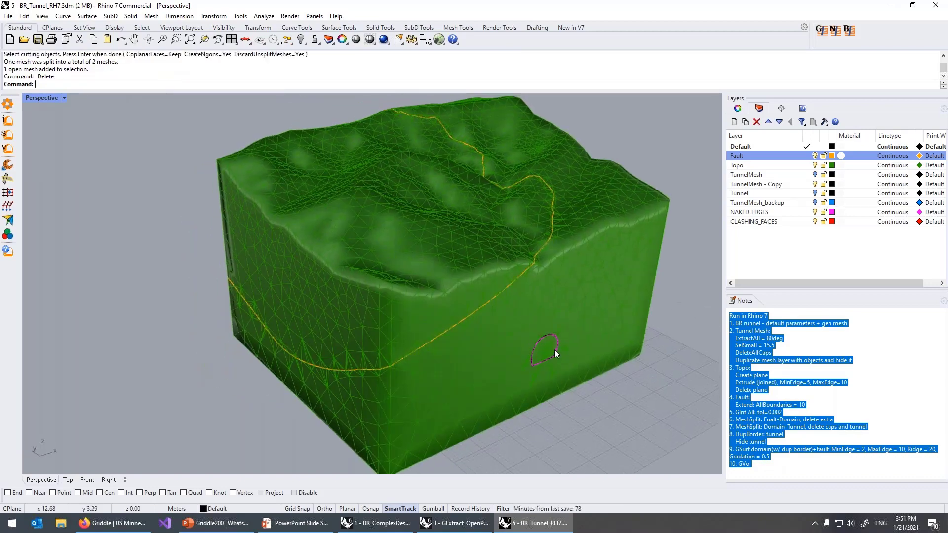
click(499, 354)
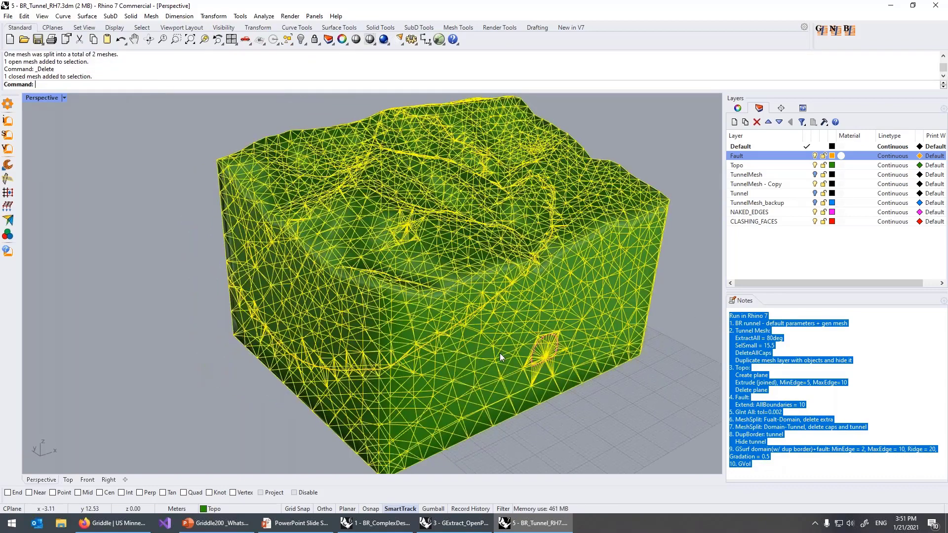
text(MeshSplit)
key(Return)
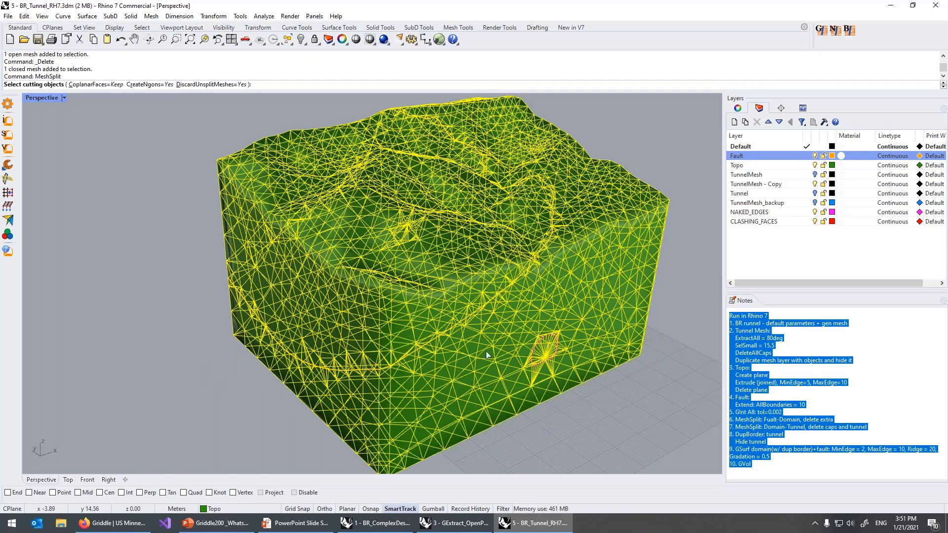
click(516, 327)
key(Return)
click(548, 353)
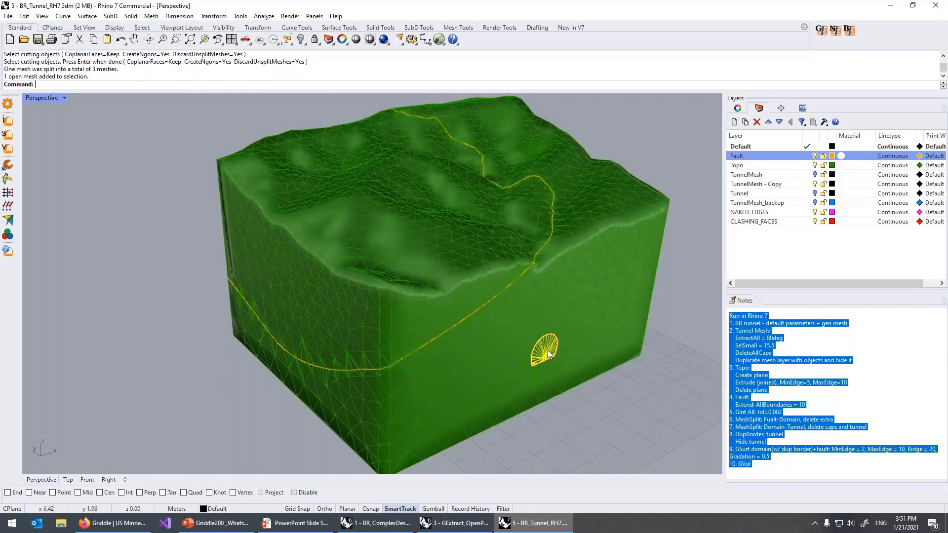
key(Delete)
Delete the cap on the opposite tunnel opening and the copied tunnel mesh inside the block
right_drag(383, 351, 334, 373)
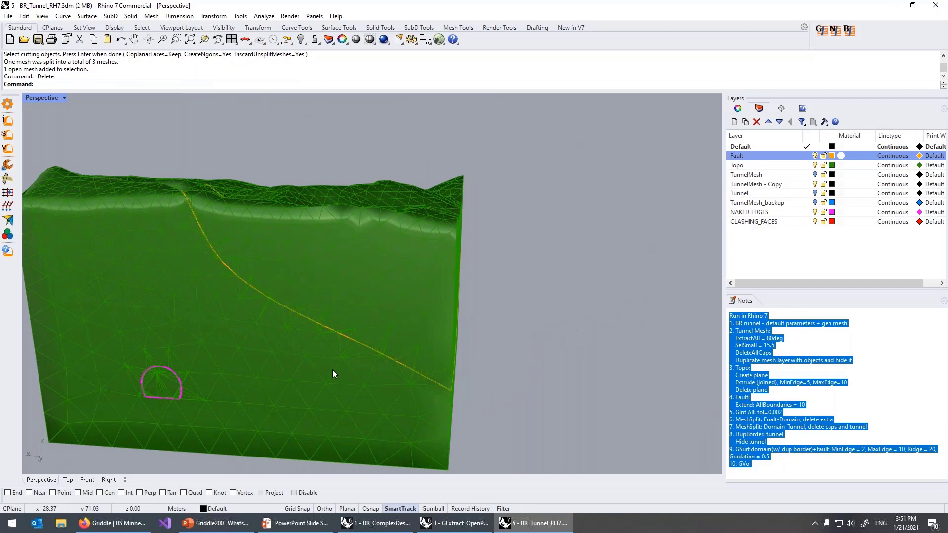
click(171, 387)
key(Delete)
right_drag(170, 388, 279, 363)
click(326, 328)
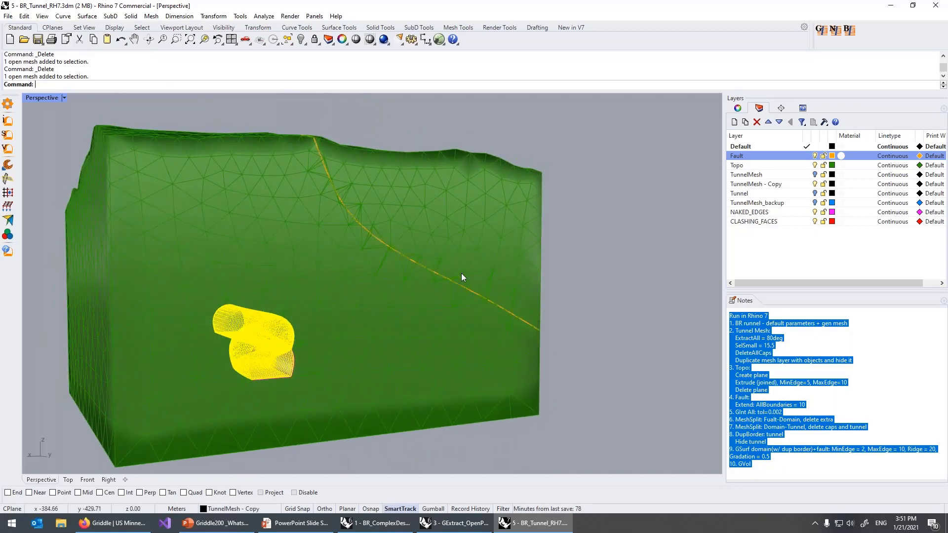
key(Delete)
right_drag(458, 285, 388, 354)
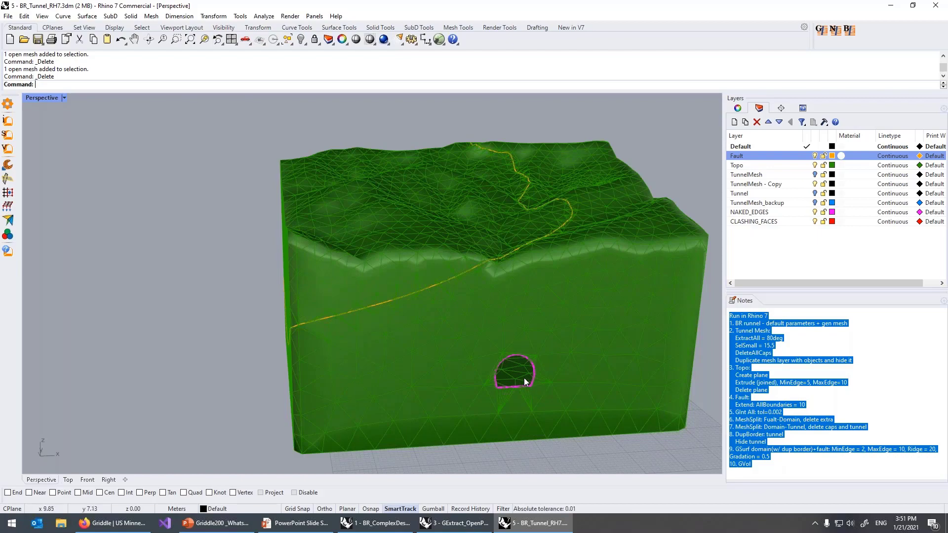
Set up GSurf on all visible meshes and tunnel border curves in QuadDom mode with minimum edge length 2 and maximum 10
key(ctrl+a)
shift+right_drag(614, 324, 557, 300)
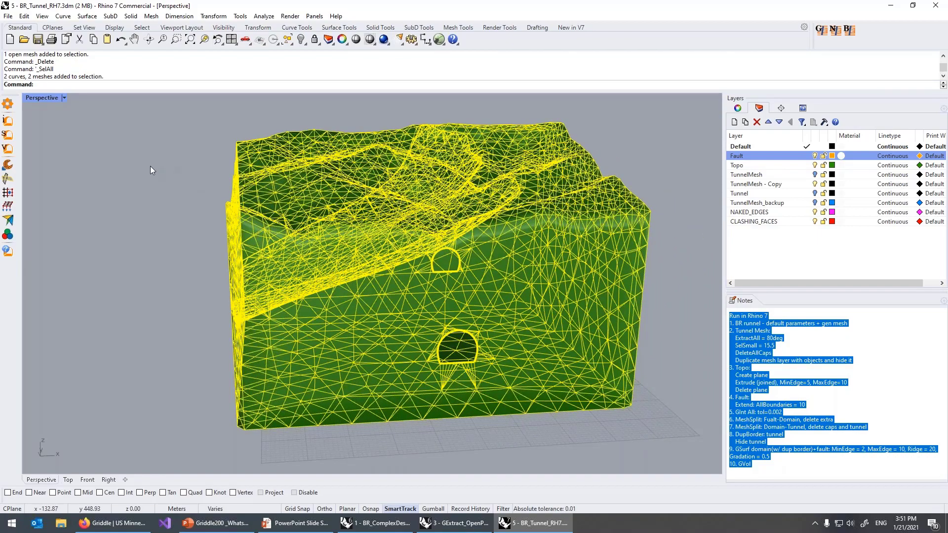
click(6, 138)
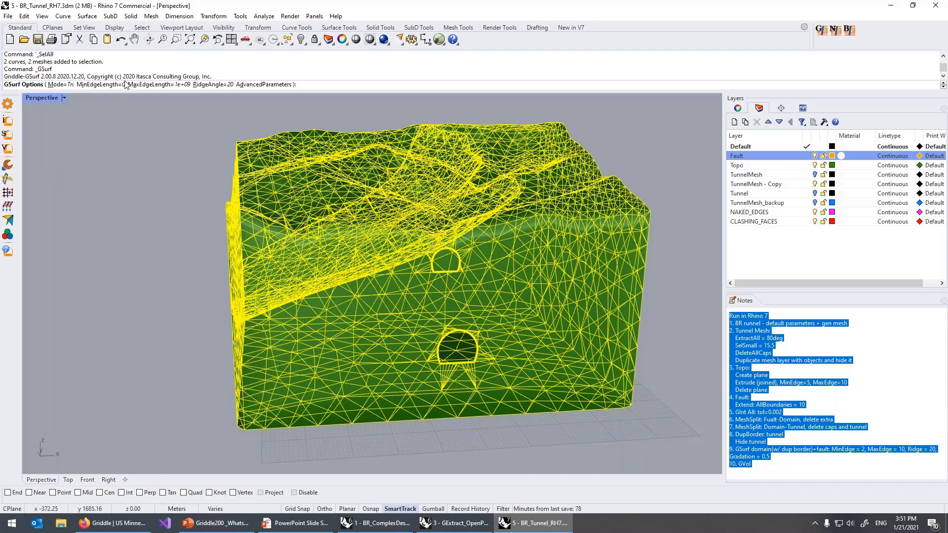
click(57, 83)
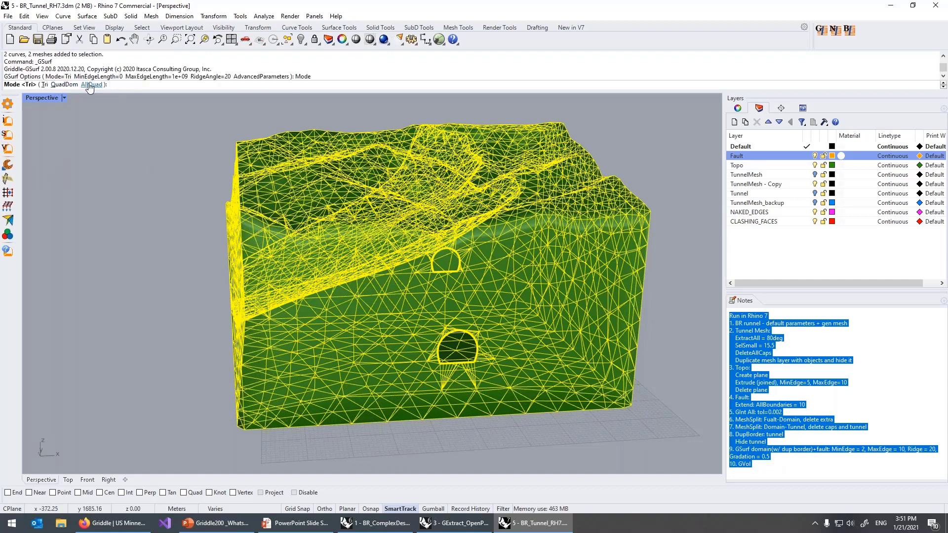
click(73, 84)
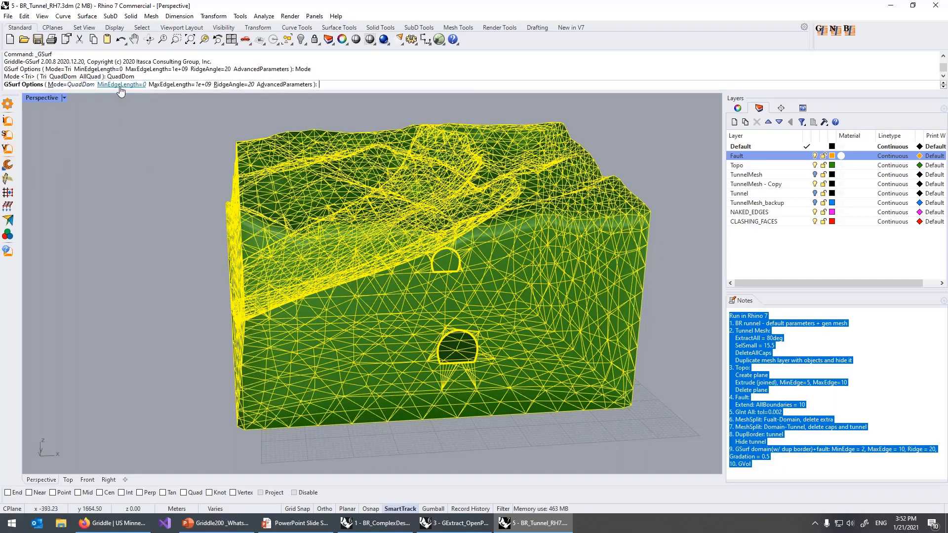
click(120, 84)
text(2)
key(Return)
click(165, 84)
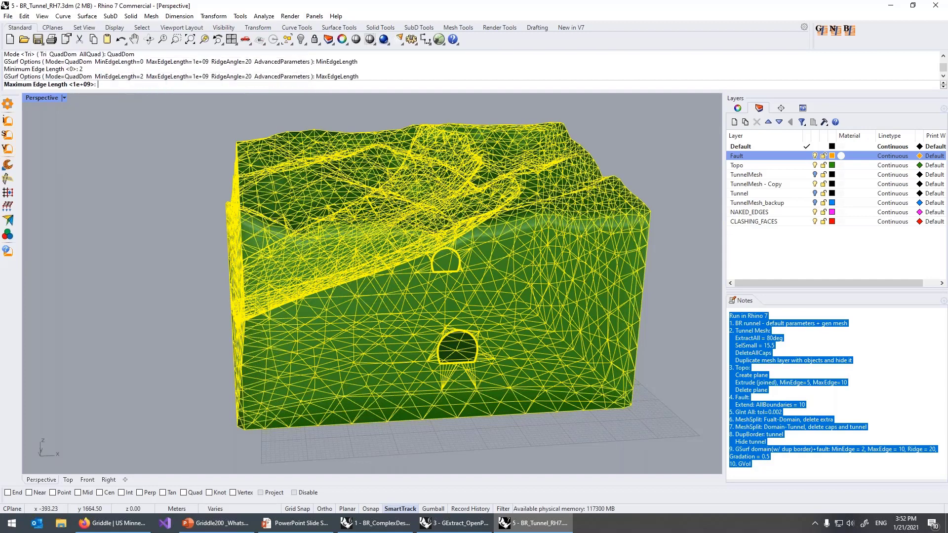
text(10)
key(Return)
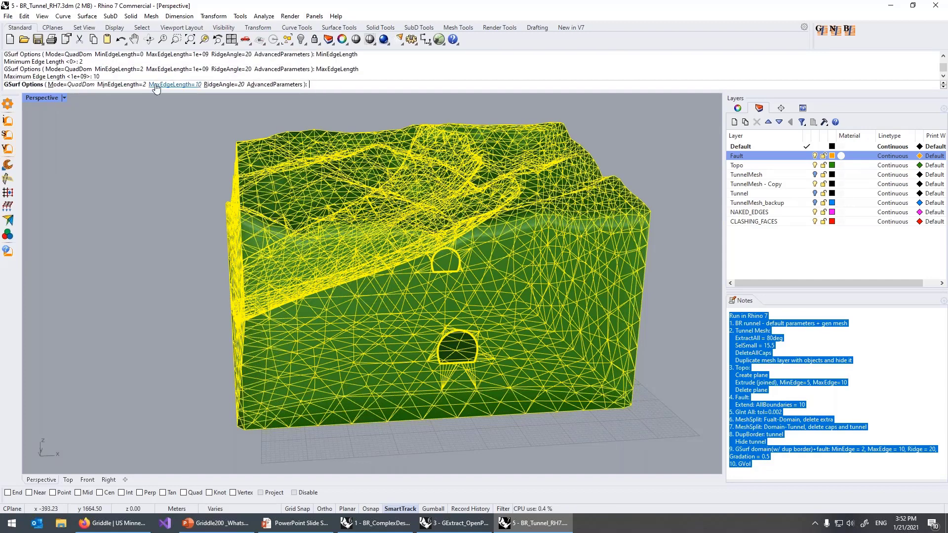
Remesh the domain and fault surfaces with a maximum gradation of 0.5 and delete the tunnel border curves
click(264, 85)
click(111, 85)
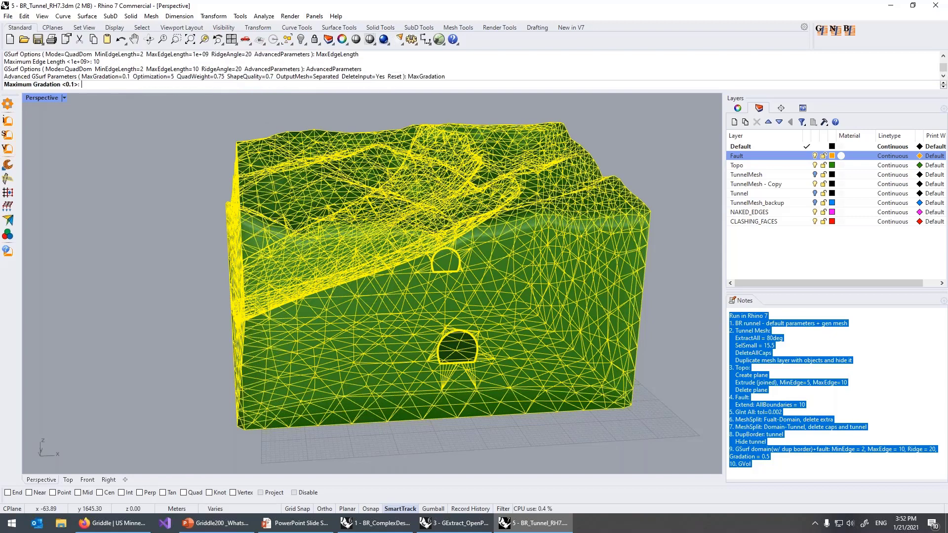
key(Return)
key(Return)
key(Return)
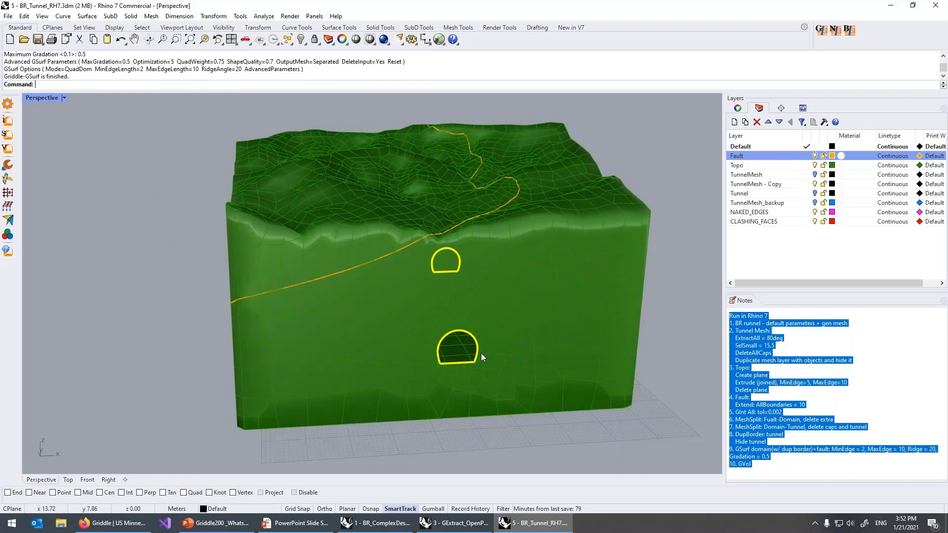
key(Delete)
right_drag(499, 356, 544, 326)
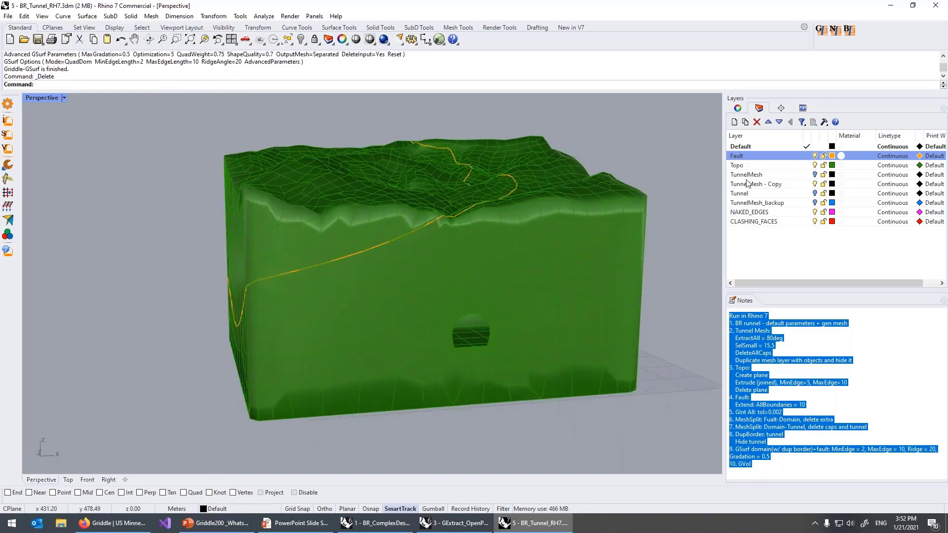
Show the TunnelMesh layer, hide the TunnelMesh - Copy layer, and inspect the tunnel mesh at the domain opening
click(815, 193)
click(815, 193)
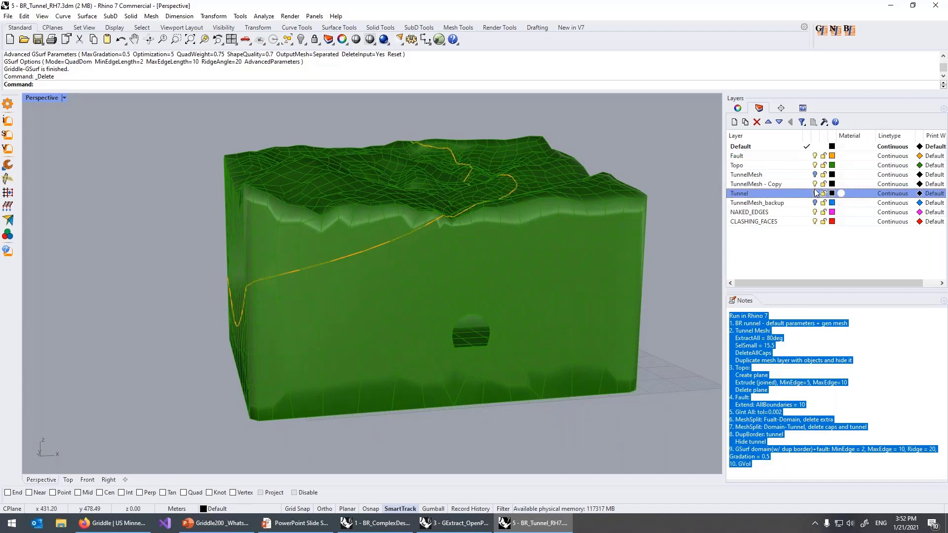
click(816, 175)
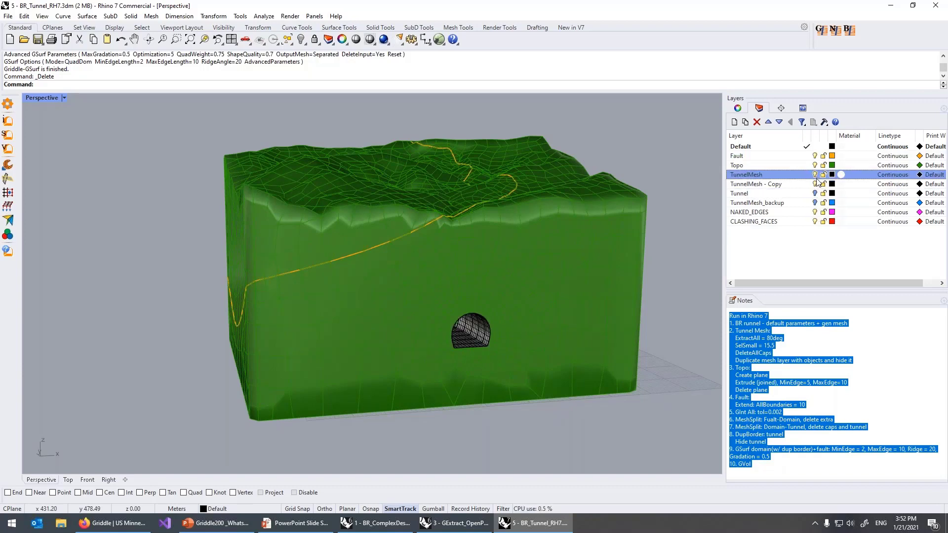
click(816, 184)
scroll(479, 340, up, 10)
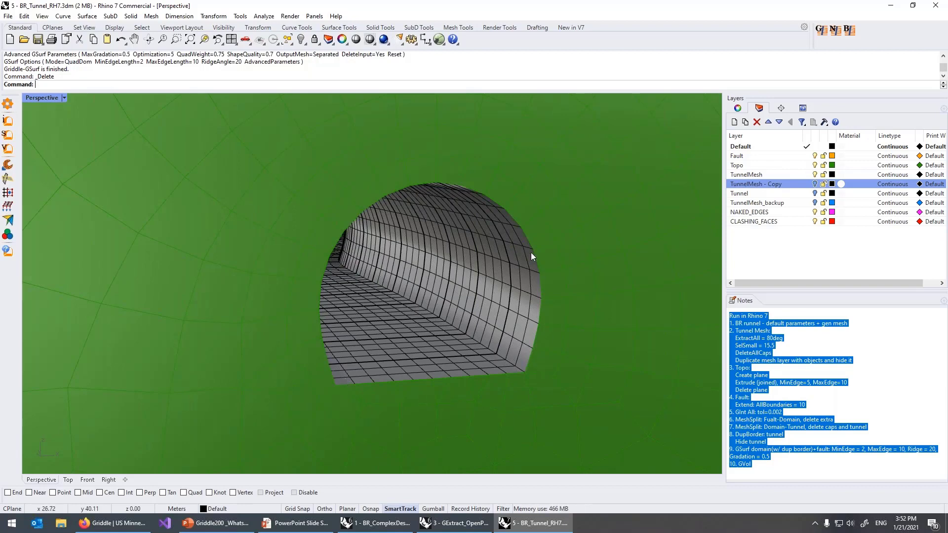
scroll(390, 312, down, 10)
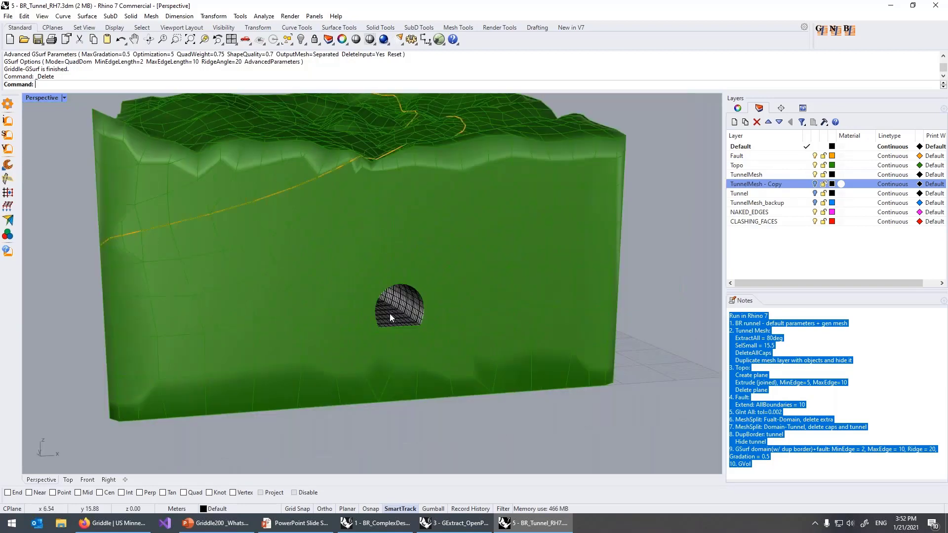
Generate a HexDom volume mesh from all visible meshes with GVol and save it as 5 - BR_Tunnel_RH7_GVol_Binary.f3grid in FLAC3D binary format
key(ctrl+a)
click(8, 148)
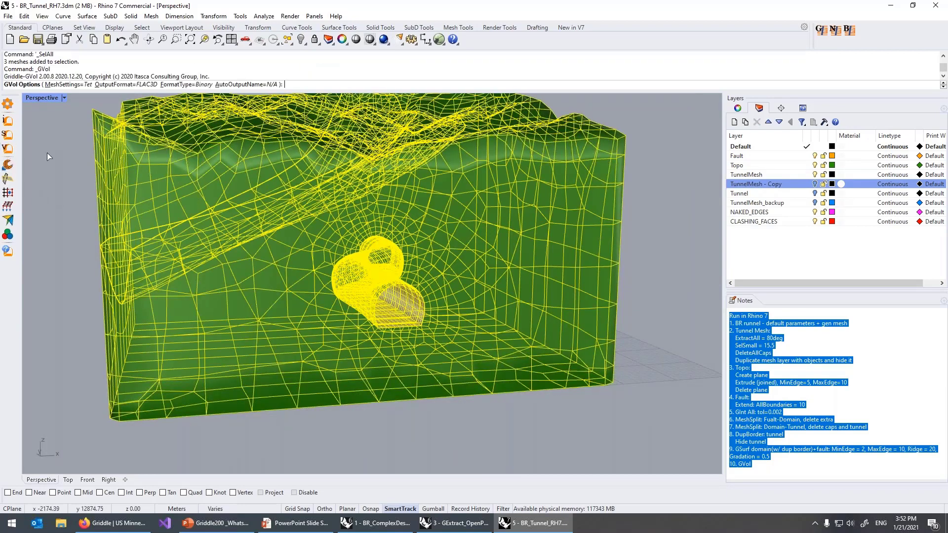
click(62, 85)
click(83, 85)
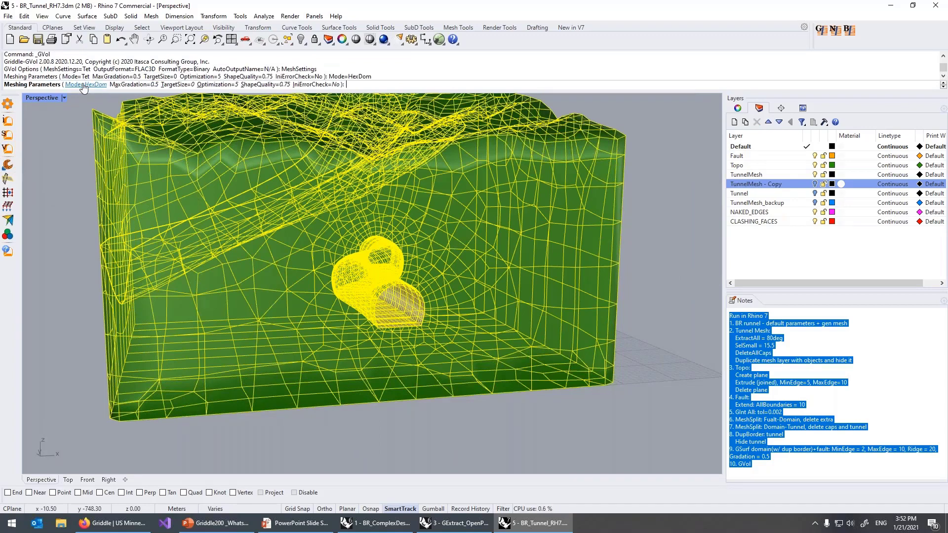
key(Return)
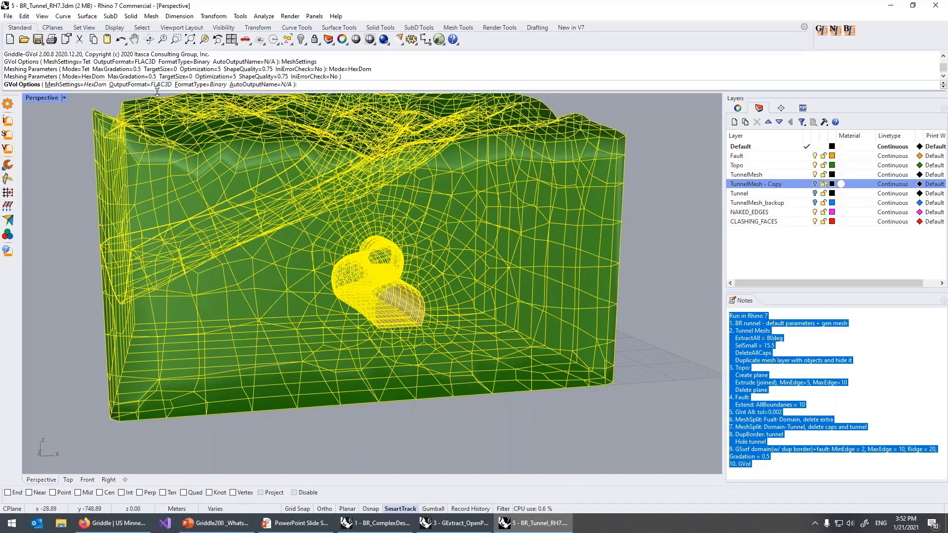
key(Return)
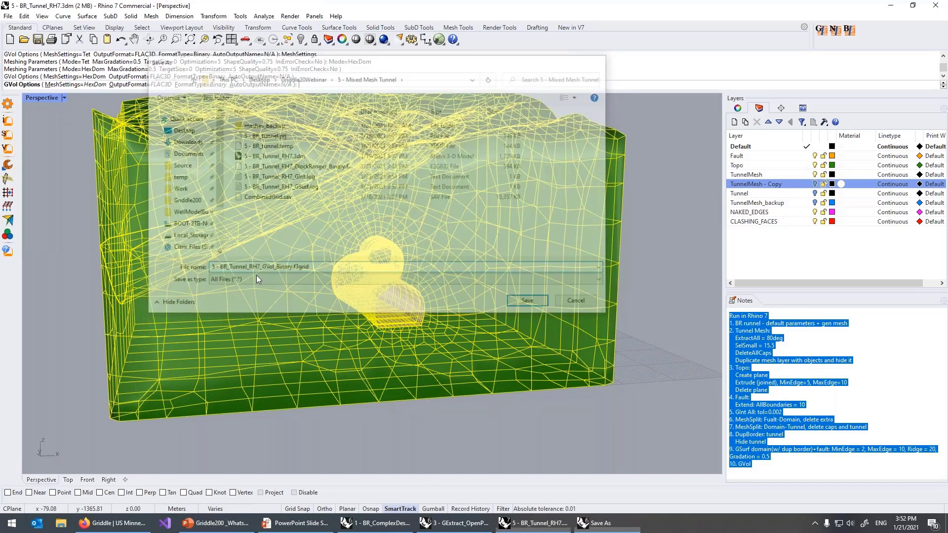
key(Return)
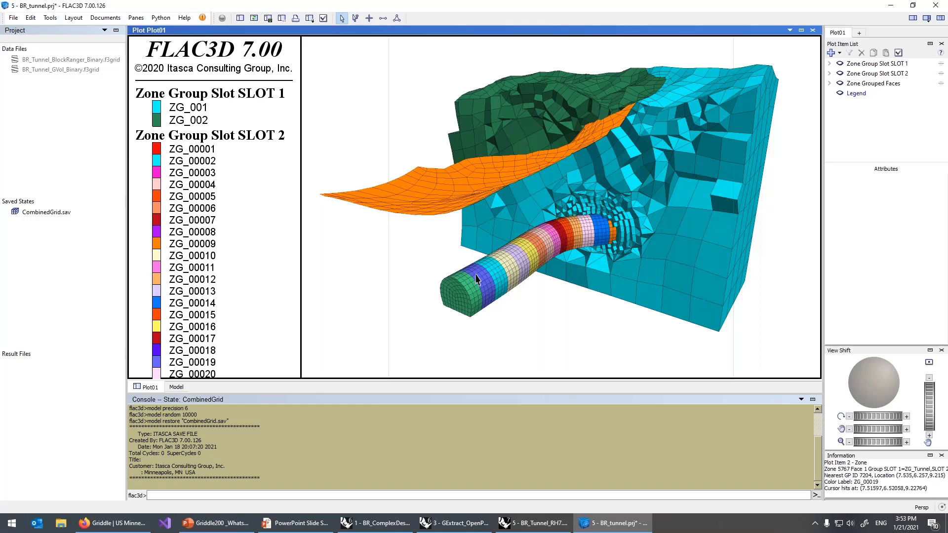
Examine the combined grid in FLAC3D where the structured tunnel zones meet the surrounding unstructured mesh
mouse_move(604, 228)
mouse_down()
mouse_move(606, 183)
mouse_move(617, 242)
mouse_up()
scroll(617, 242, up, 10)
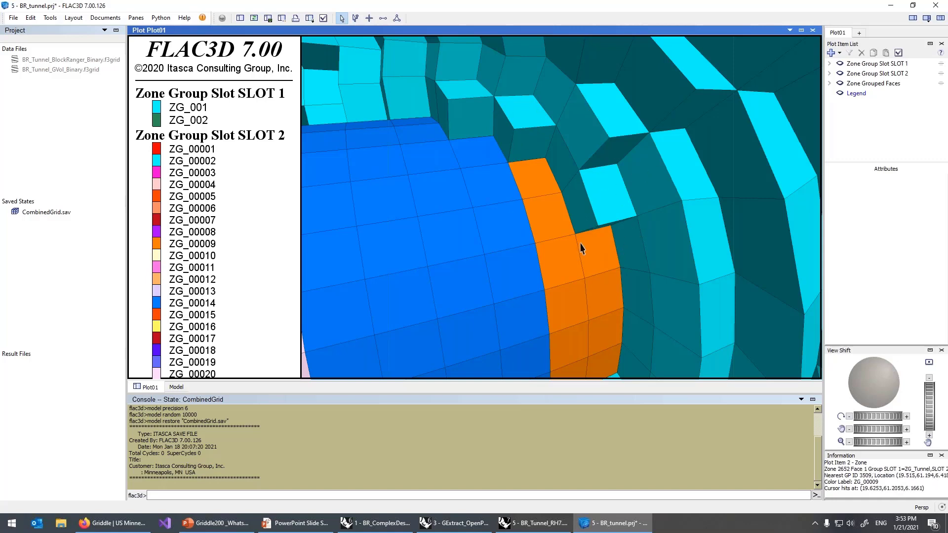
scroll(589, 233, down, 8)
scroll(589, 234, down, 10)
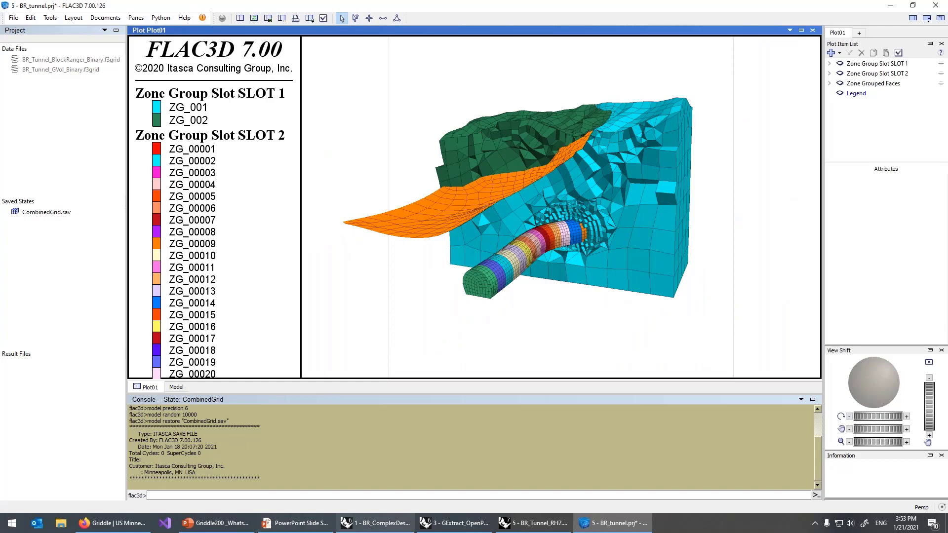
Switch to the PowerPoint slide show and advance to the next slide
click(293, 524)
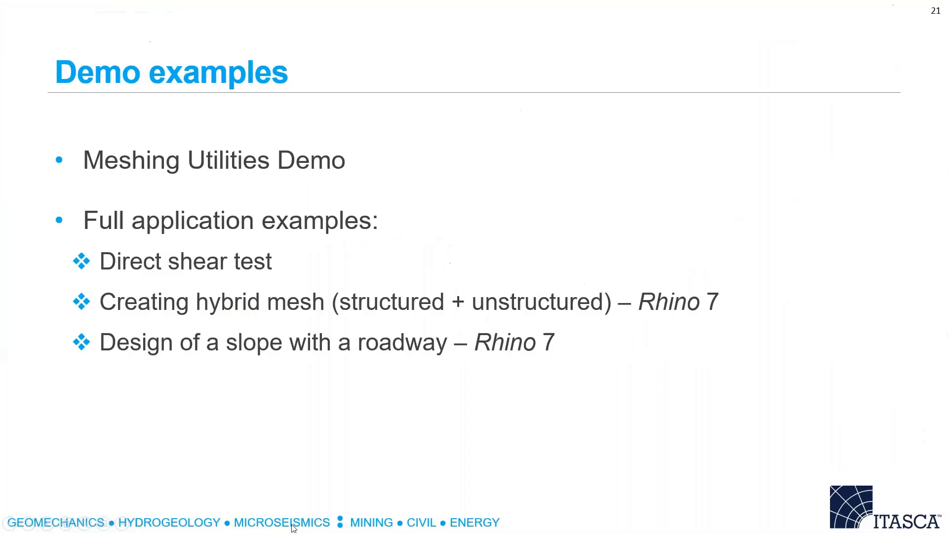
click(315, 452)
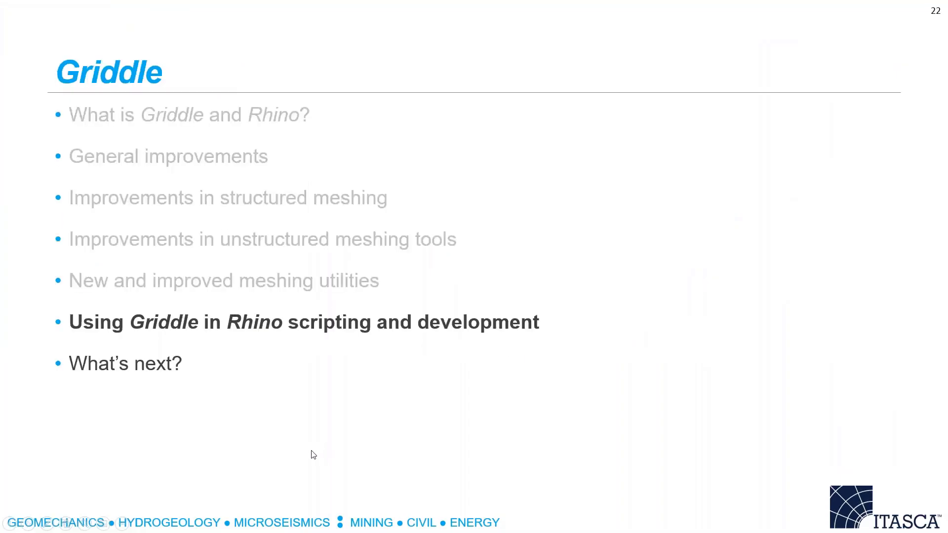
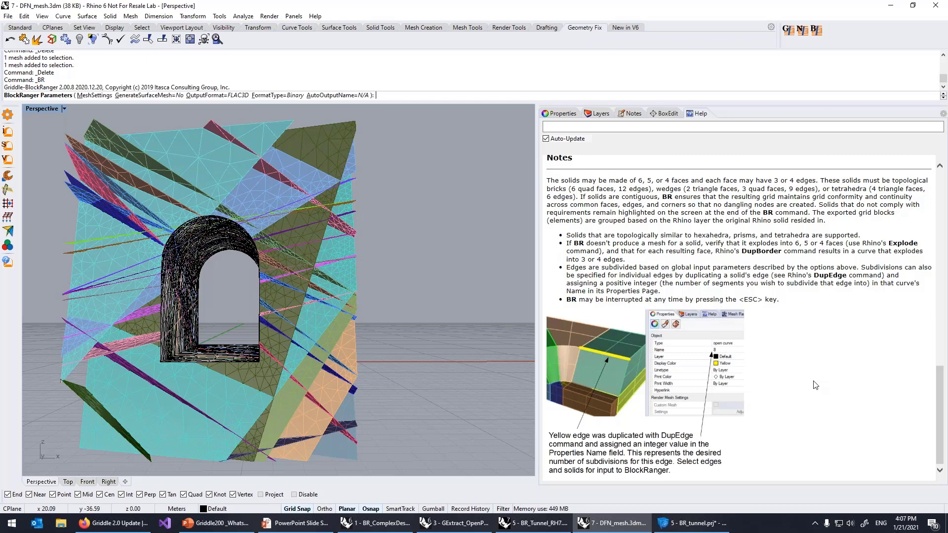
Leave BlockRanger and review the GSurf options and advanced parameters without remeshing
key(Escape)
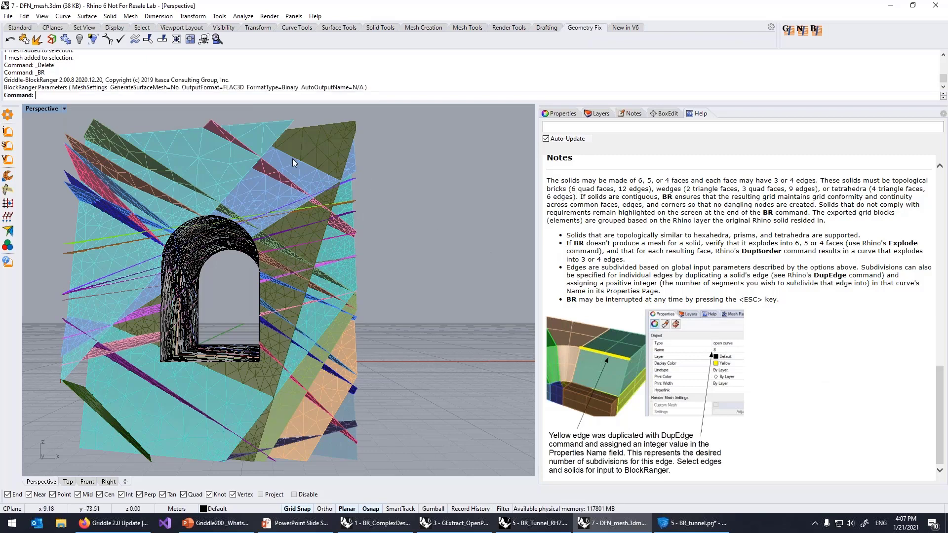
click(7, 146)
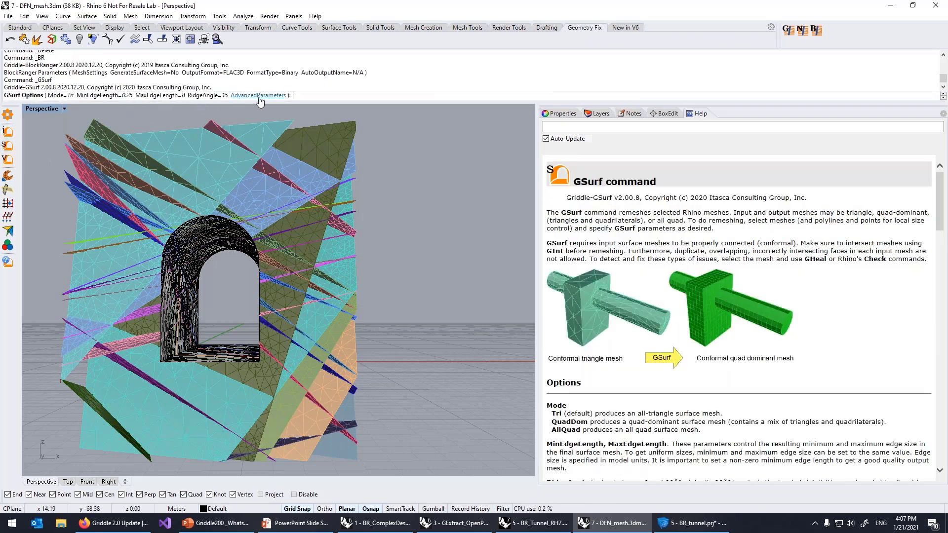
click(258, 96)
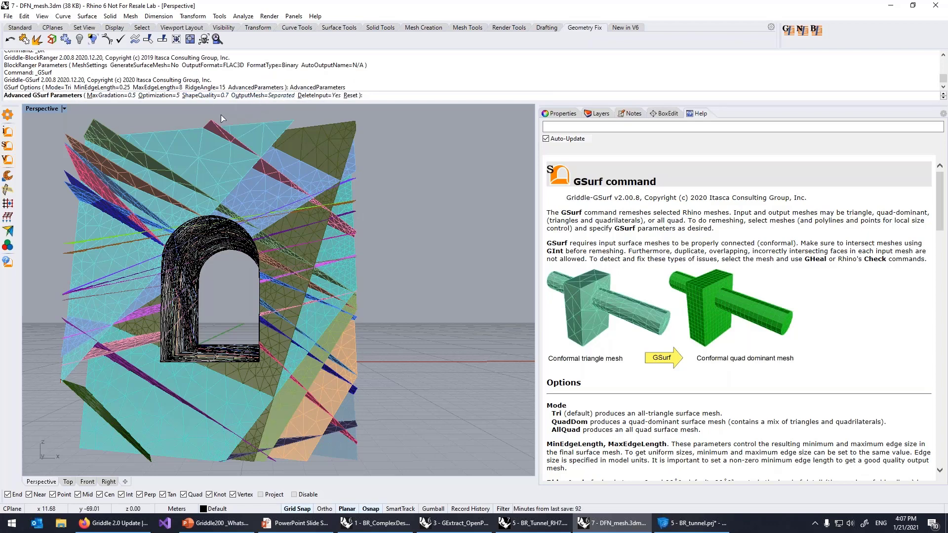
key(Escape)
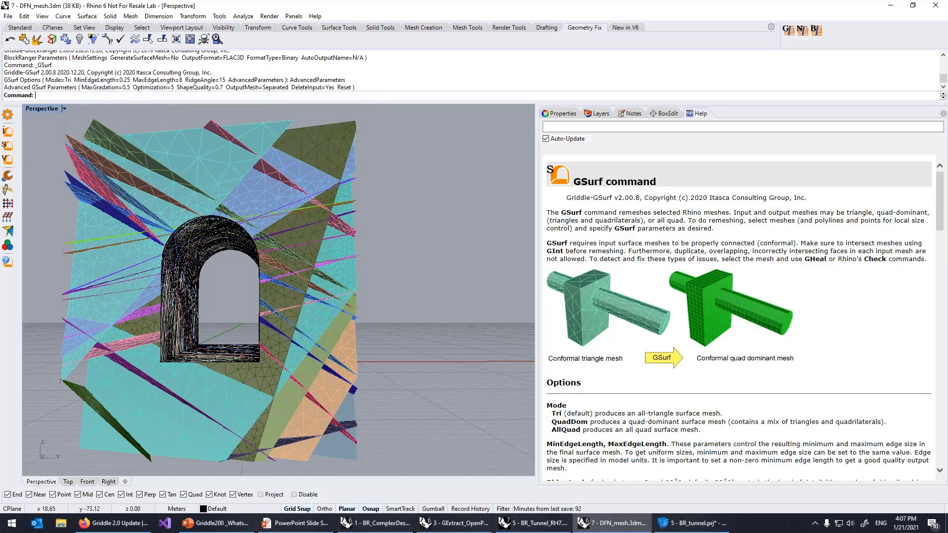
Review the GVol options and mesh settings without generating a mesh, and view the fractured tunnel model from an angle
click(8, 159)
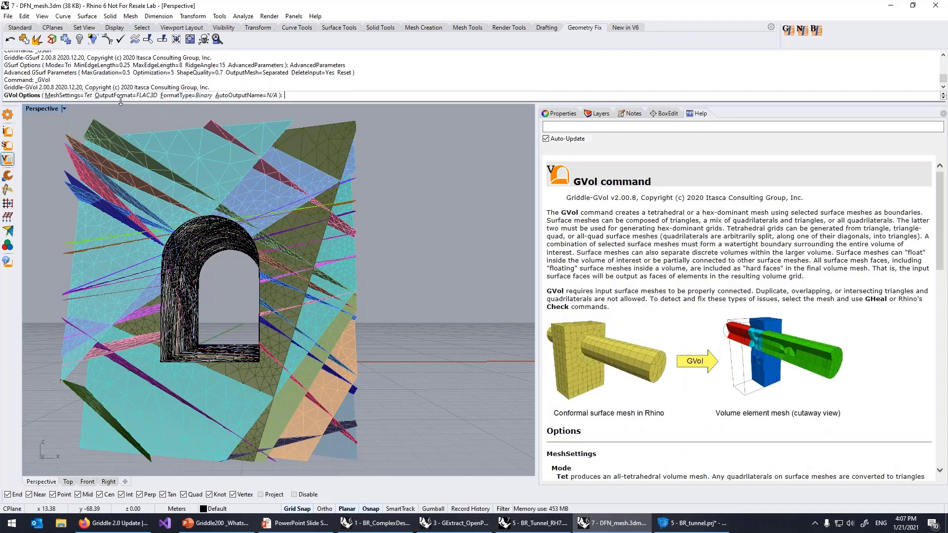
click(68, 95)
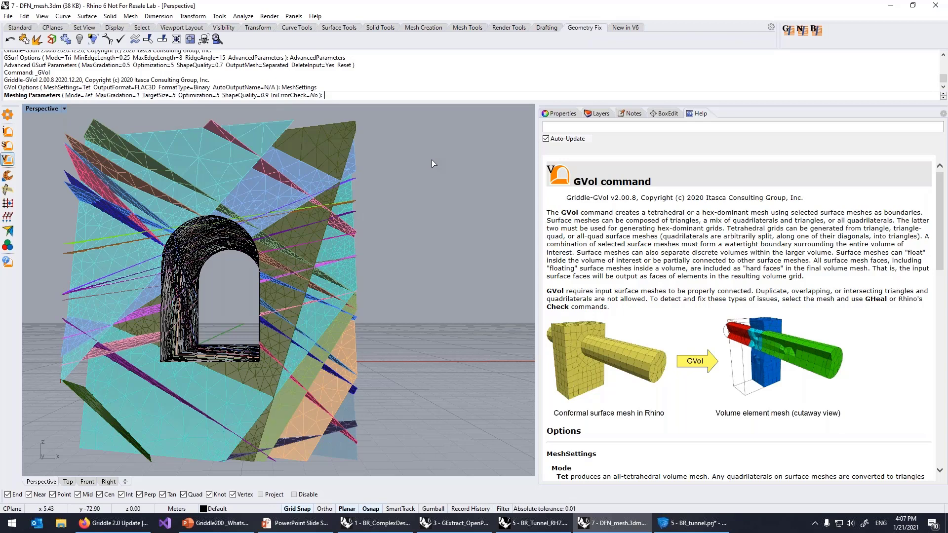
key(Return)
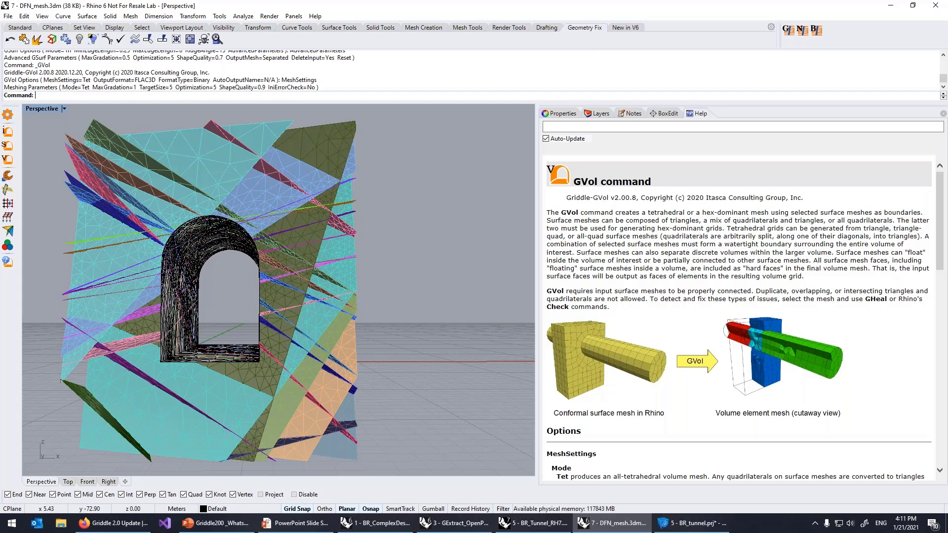
right_drag(472, 358, 431, 384)
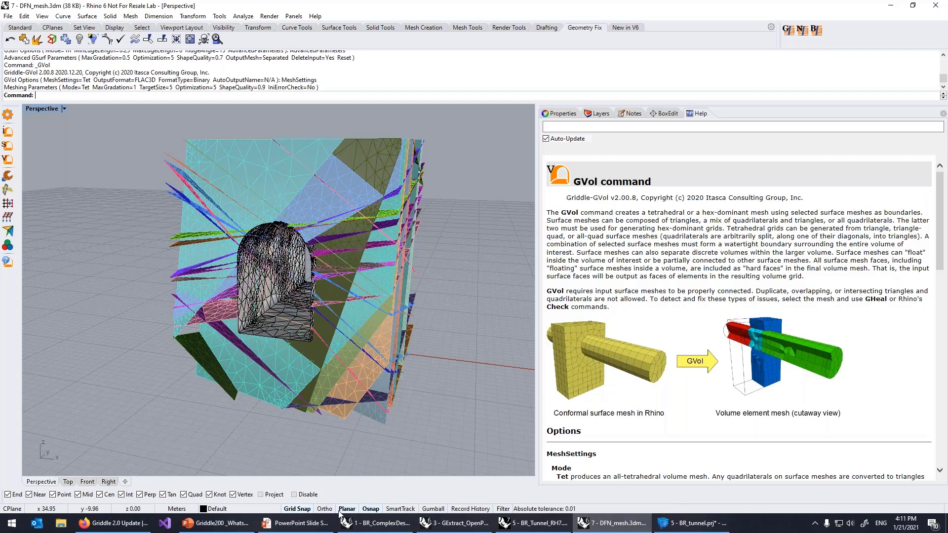
Open the Griddle 2.0 Tutorial Examples document from the installed Itasca Griddle 2.0 programs
key(super)
scroll(76, 387, down, 7)
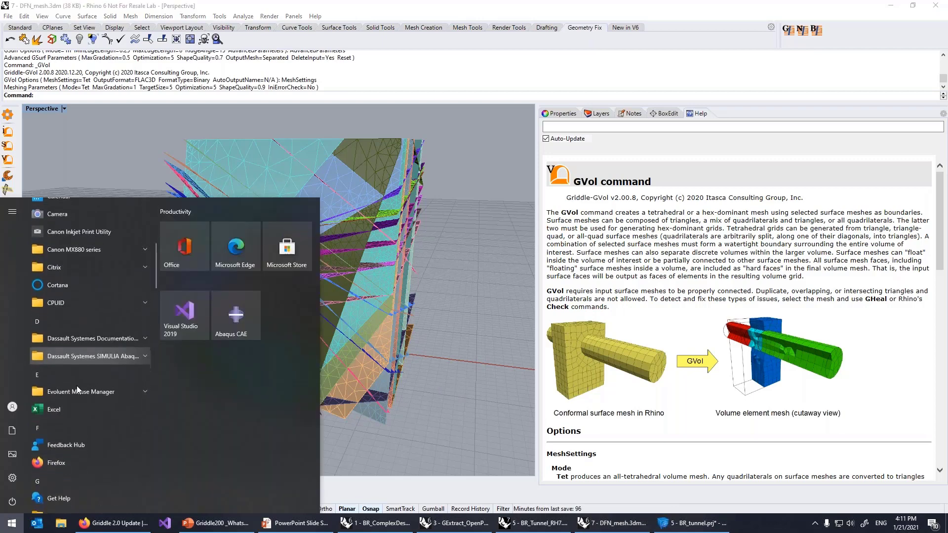
scroll(76, 386, down, 5)
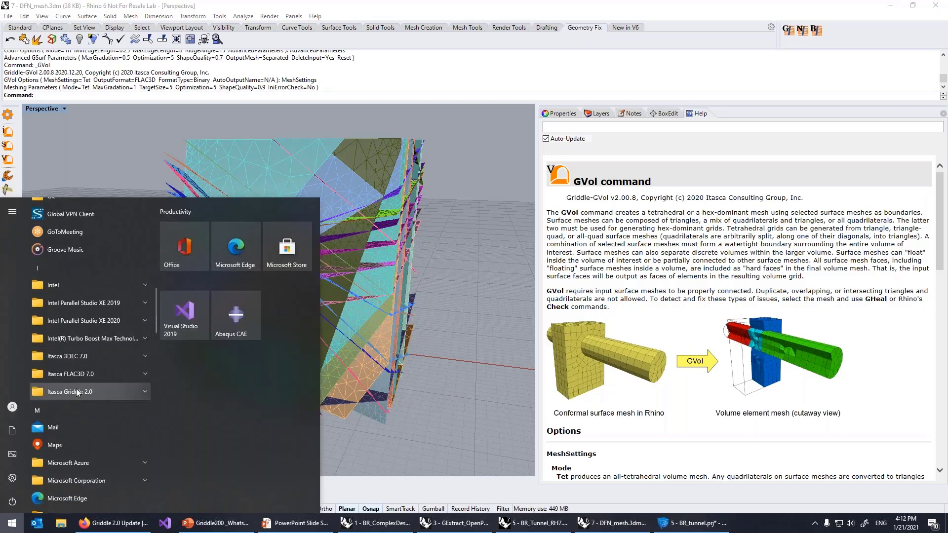
click(78, 392)
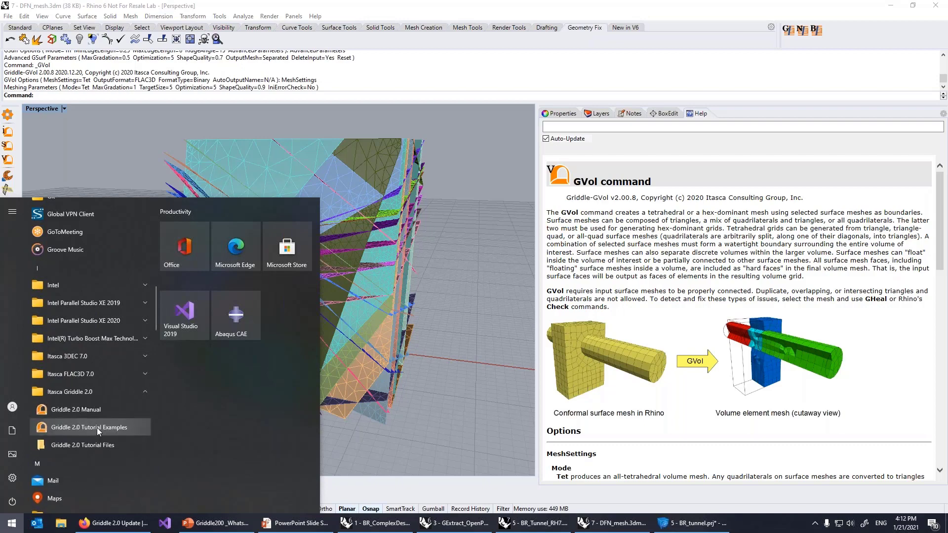
click(97, 428)
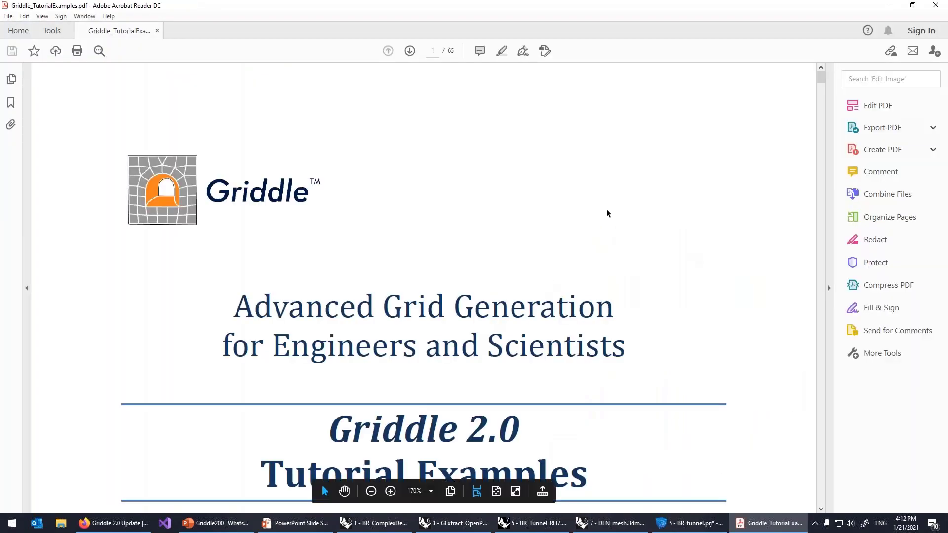
Open Tutorial 5 on mixed structured-unstructured meshes from the contents and skim it through to the FLAC3D mesh figure
scroll(529, 274, down, 6)
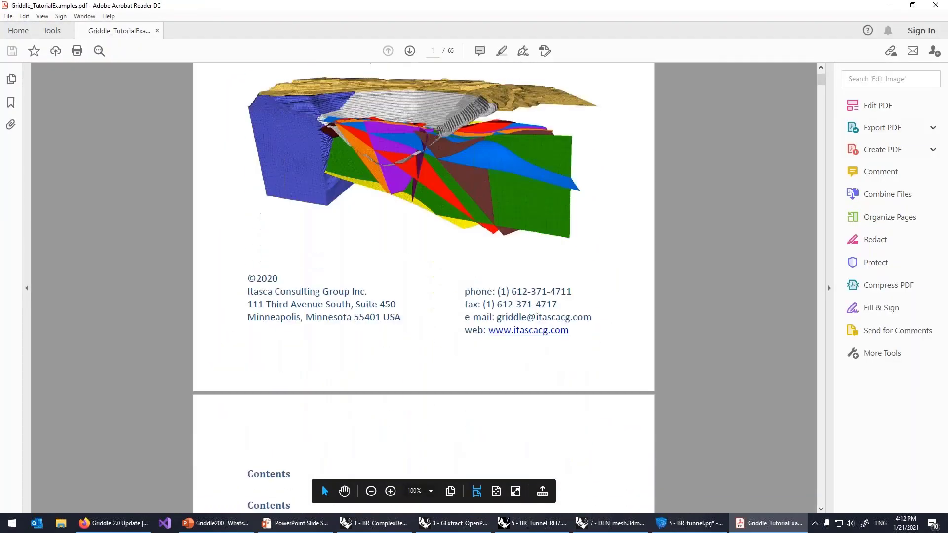
scroll(529, 274, down, 5)
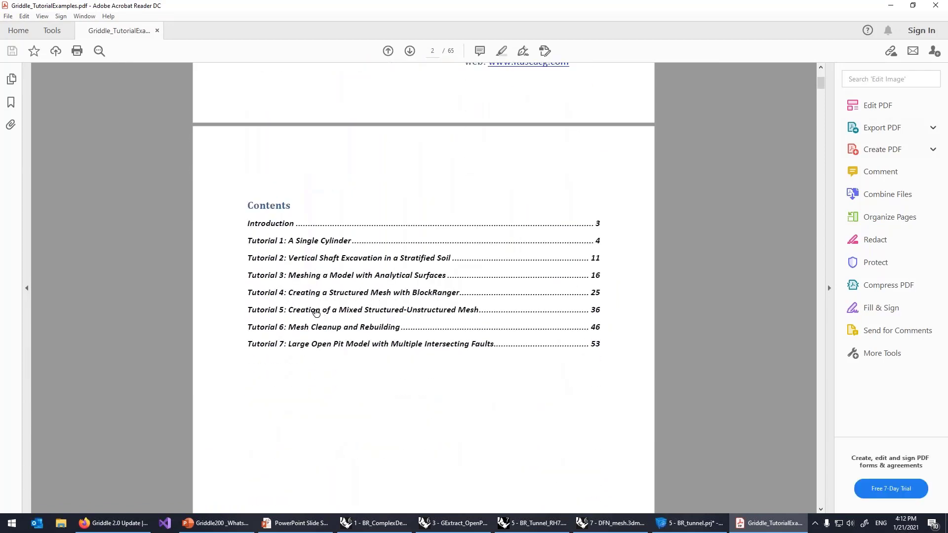
click(400, 311)
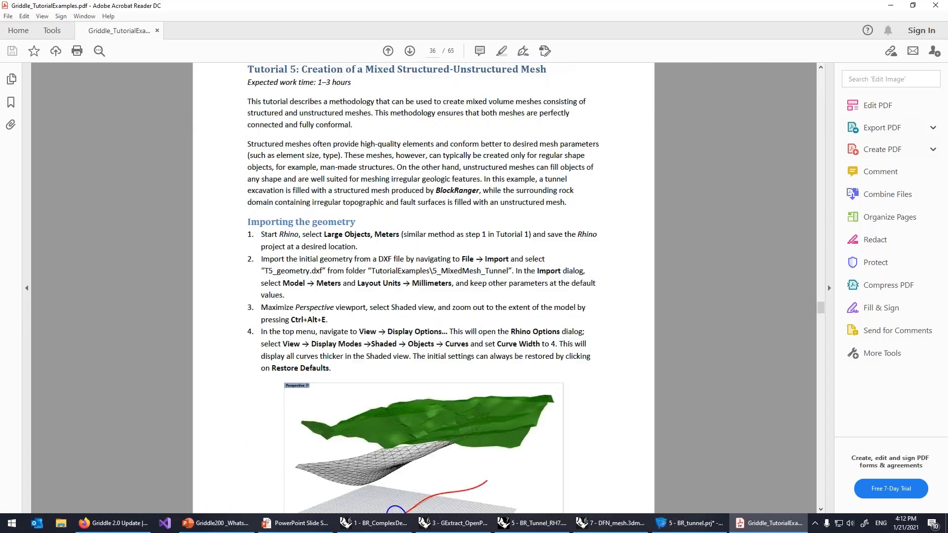
scroll(495, 320, down, 8)
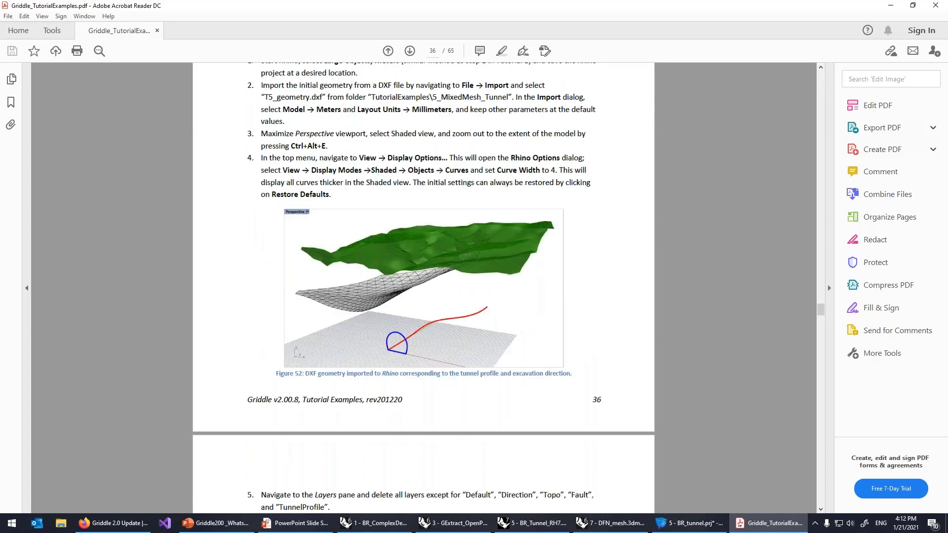
scroll(438, 375, down, 7)
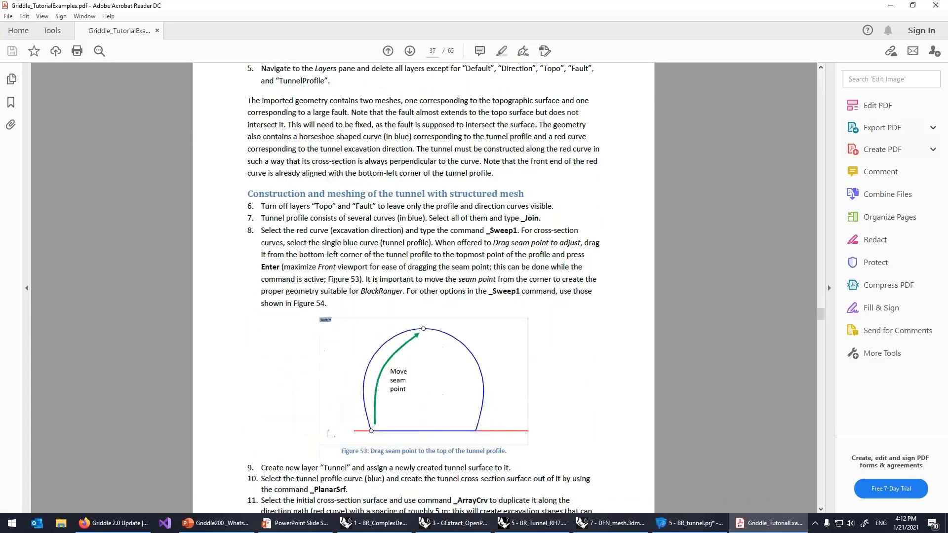
scroll(440, 375, up, 10)
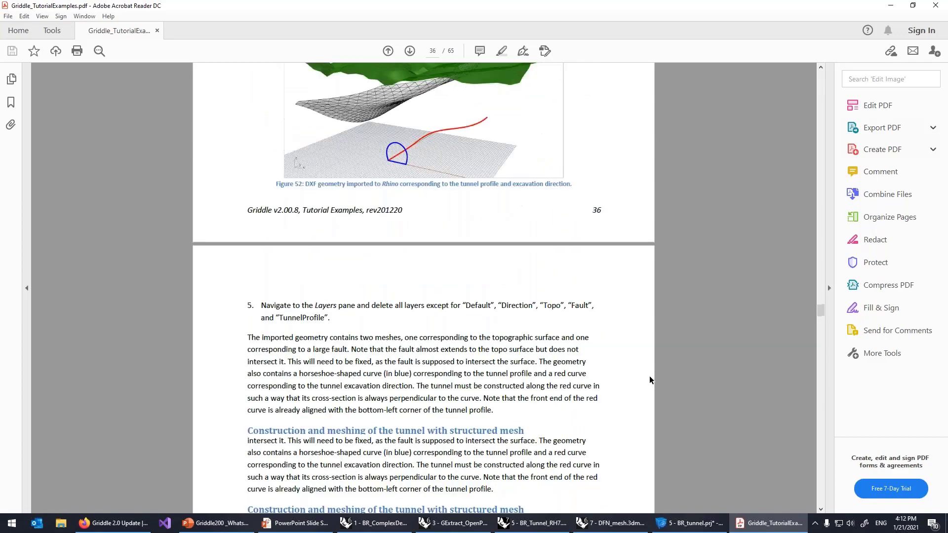
scroll(650, 376, down, 15)
scroll(650, 376, down, 13)
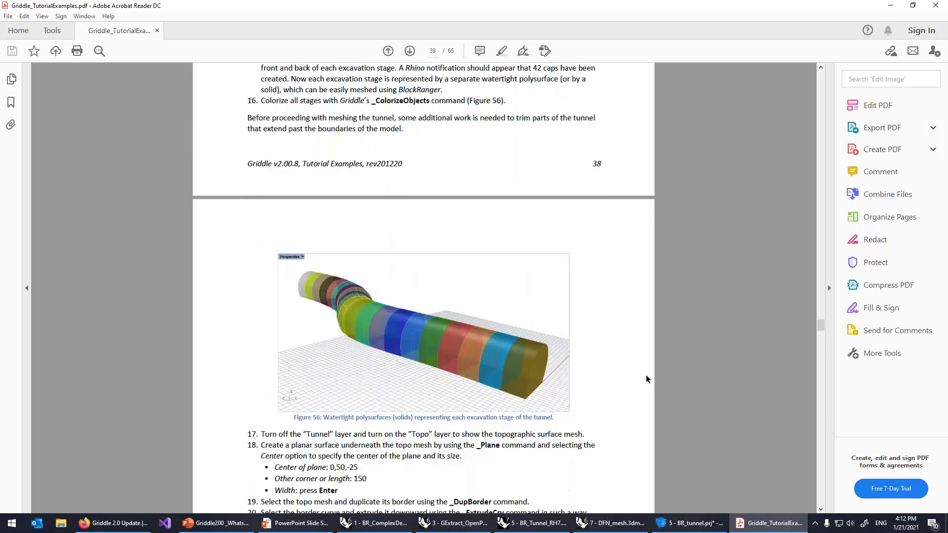
scroll(504, 368, down, 18)
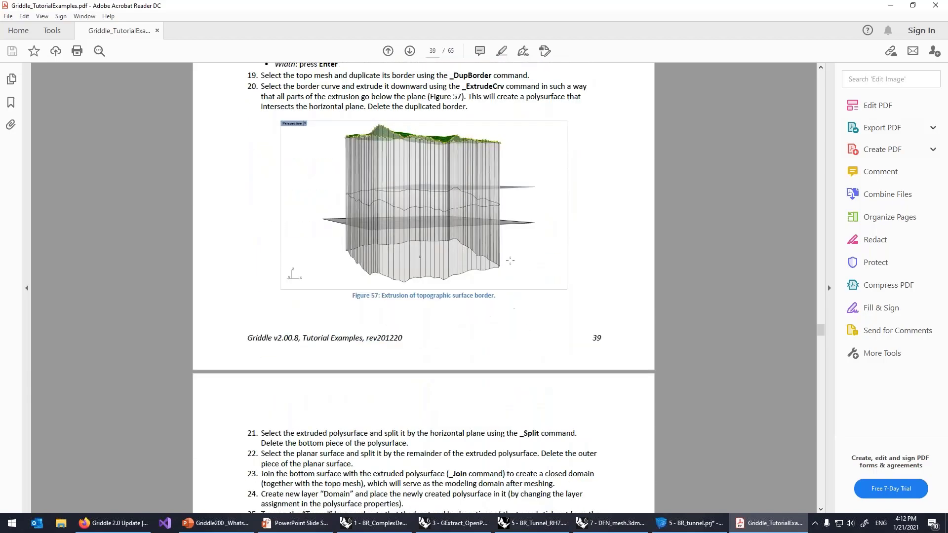
scroll(424, 287, down, 14)
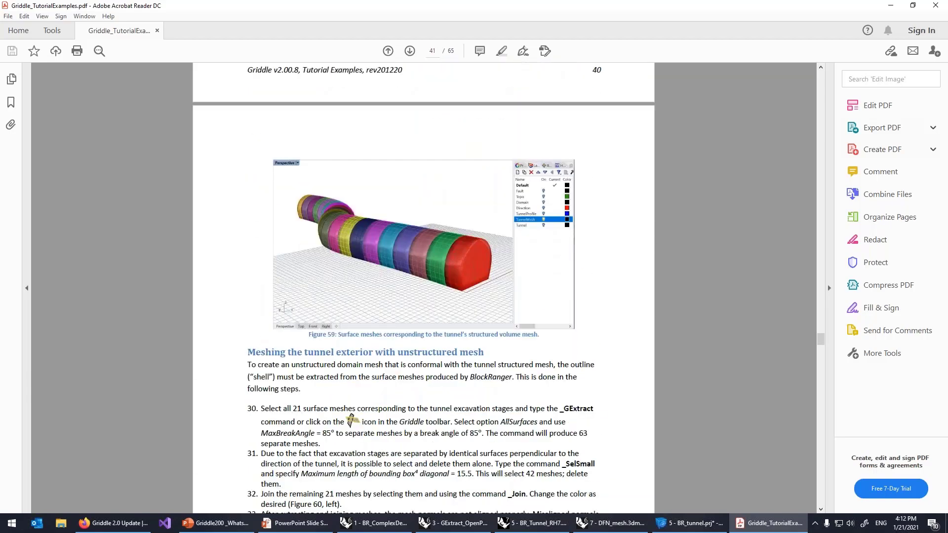
scroll(424, 288, down, 20)
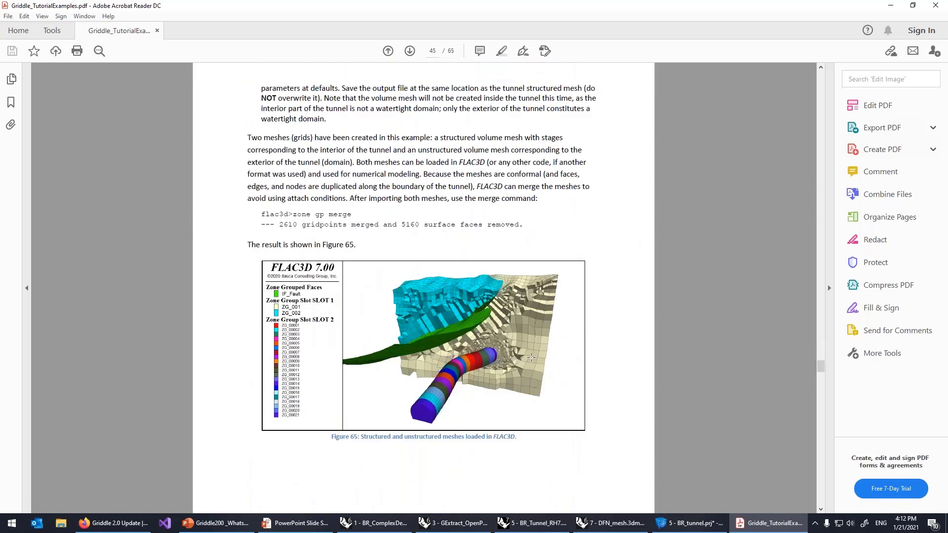
Return to the document's contents, open Tutorial 3 on analytical surfaces, and skim the bridge support example to its end
key(Home)
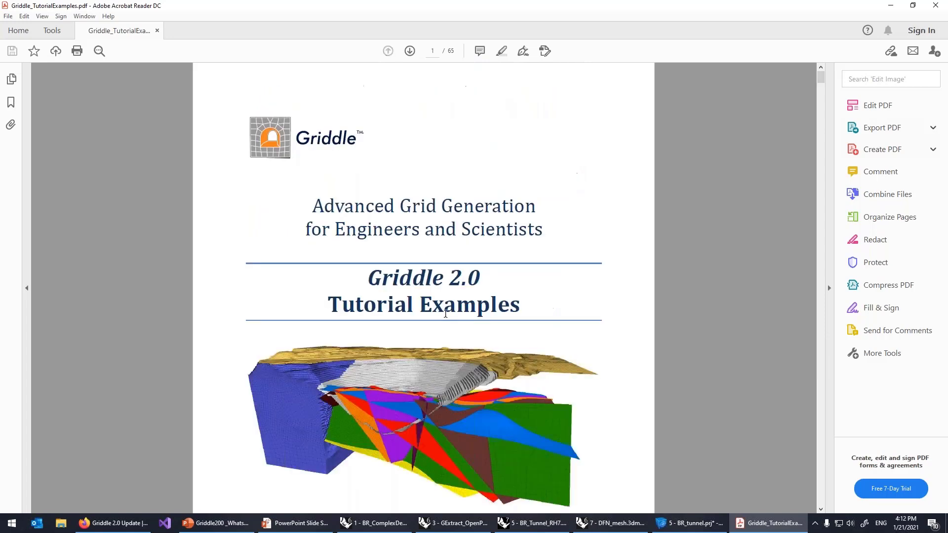
scroll(445, 315, down, 10)
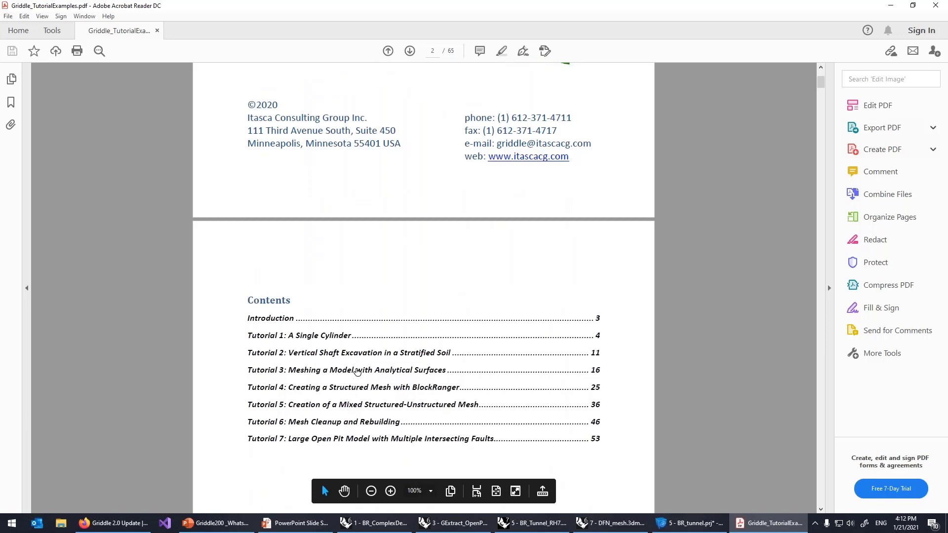
click(374, 371)
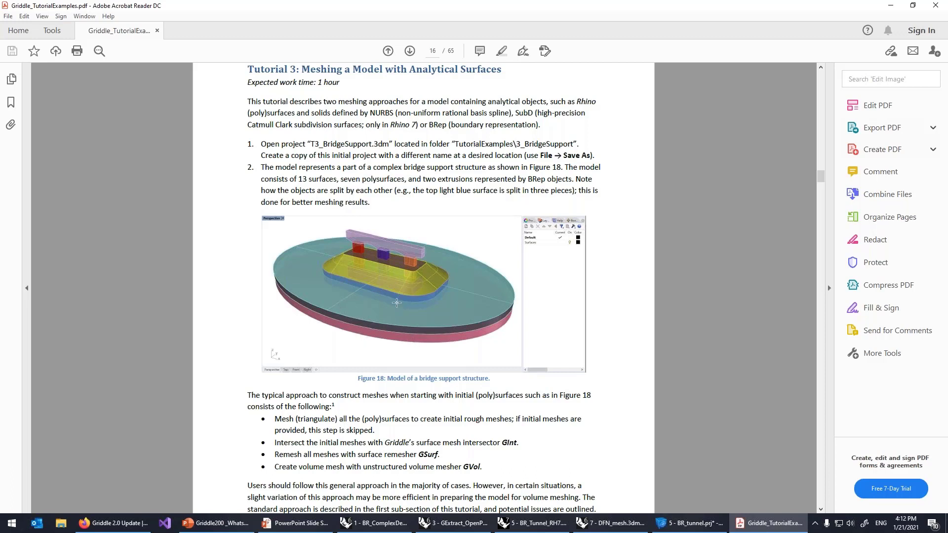
scroll(397, 294, down, 1)
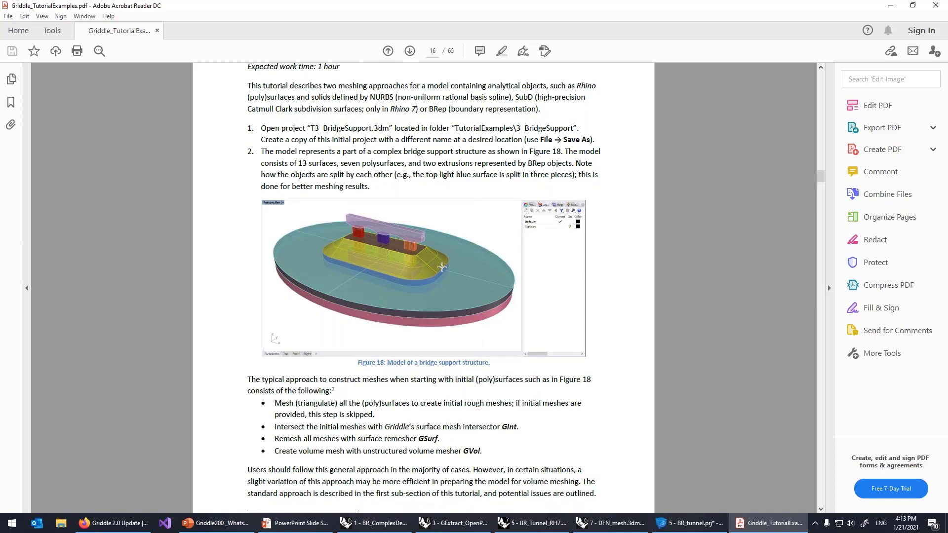
scroll(442, 267, down, 20)
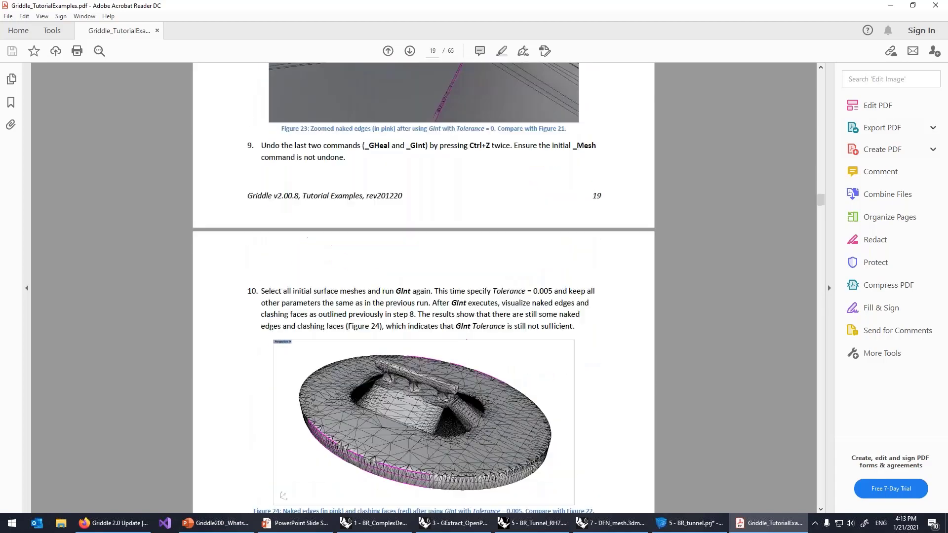
scroll(424, 288, down, 18)
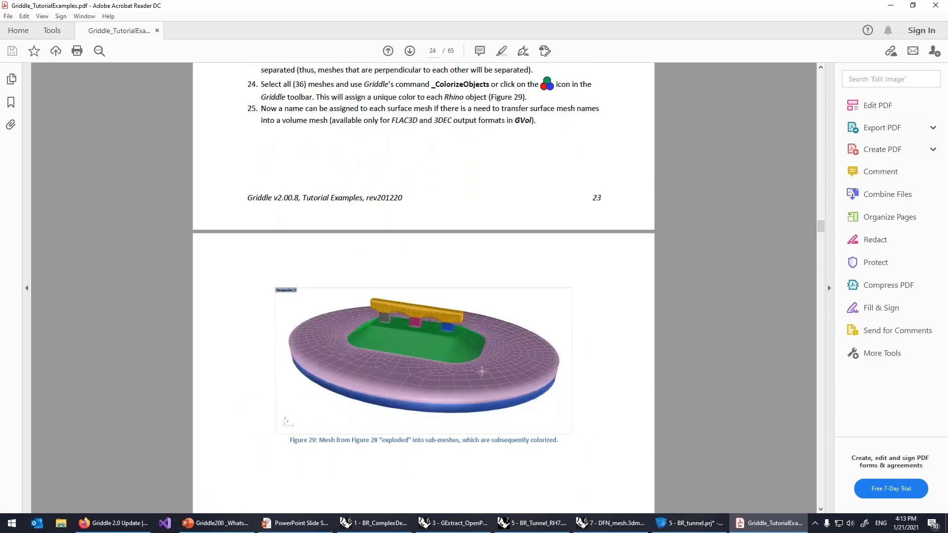
Switch to the DFN_mesh model in Rhino and on to the PowerPoint slide show
click(612, 524)
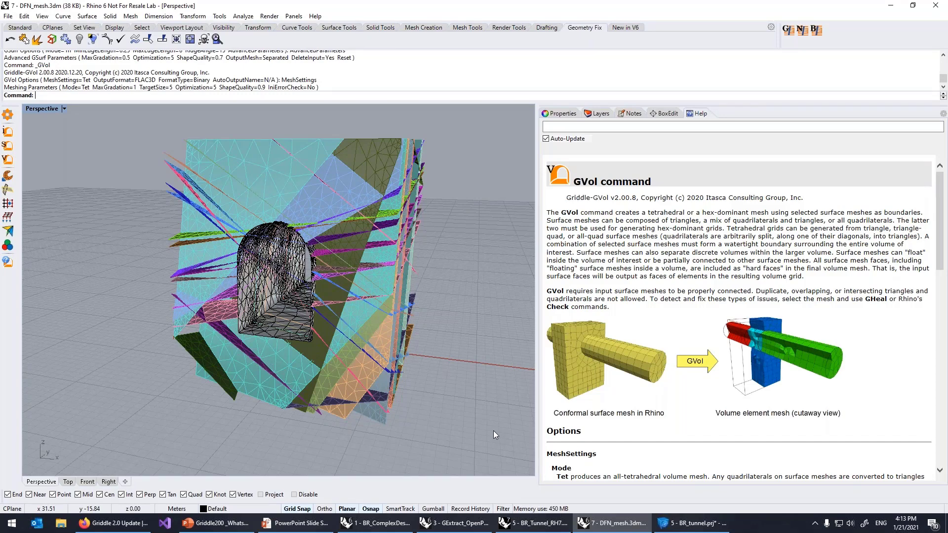
click(302, 528)
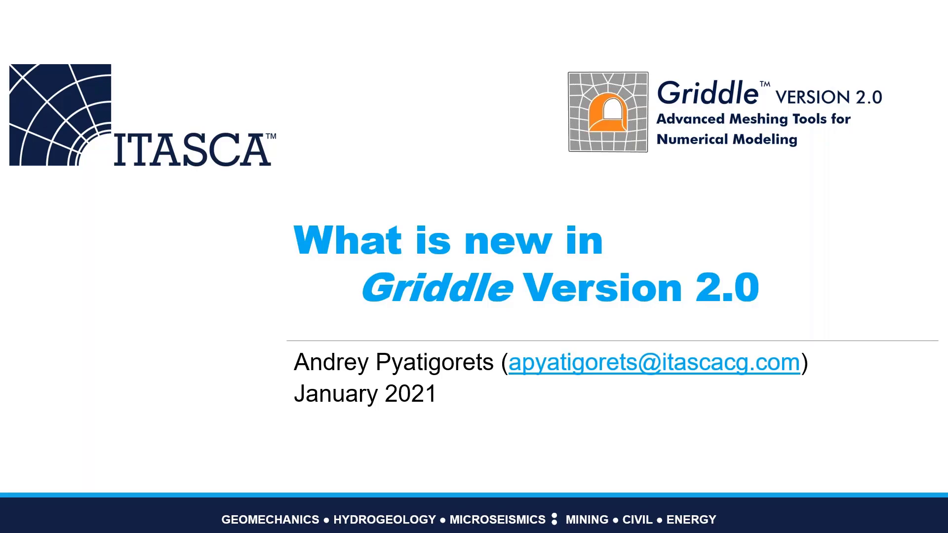
Return to the DFN_mesh model in Rhino, widen the viewport, and delete all objects
key(alt+Tab)
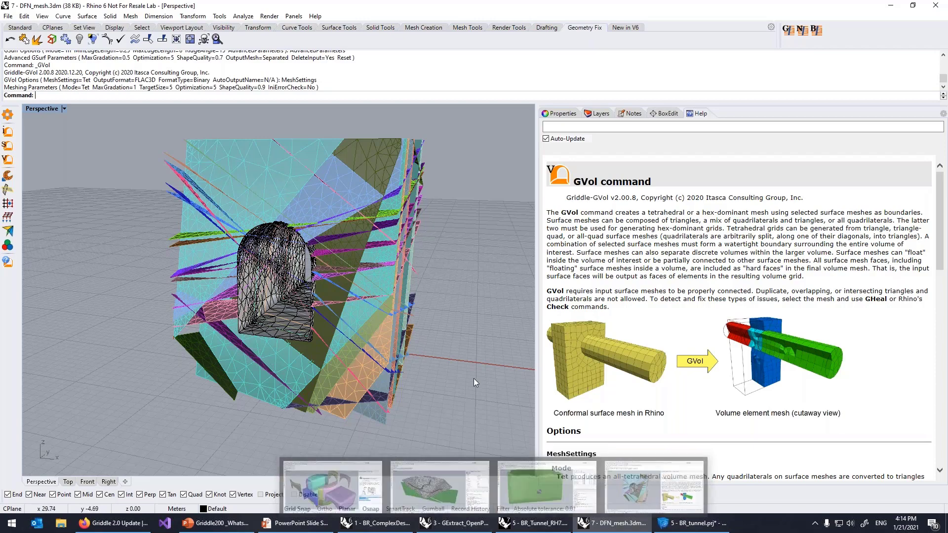
drag(537, 291, 674, 277)
key(ctrl+a)
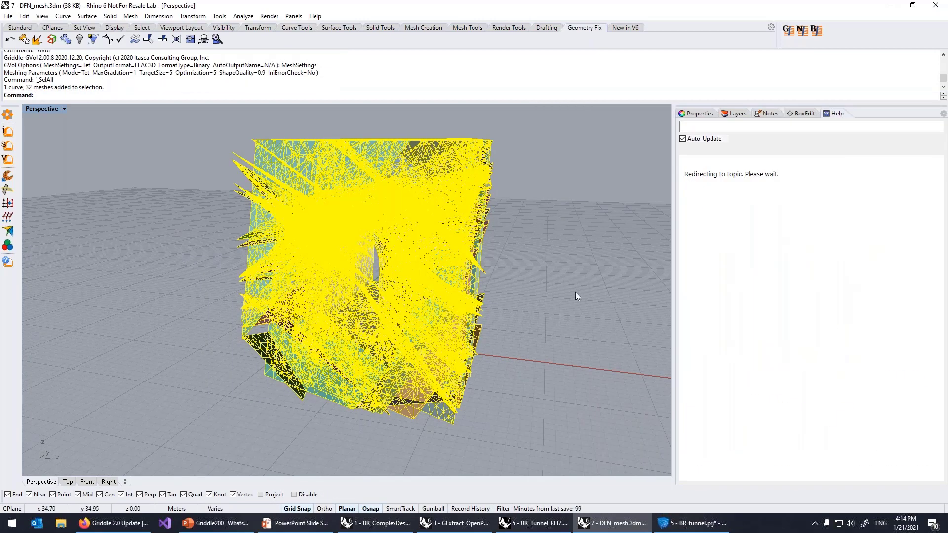
key(Delete)
Create a MeshBox with 10 divisions per direction, its base running from near the origin to about 27, 42, and view it from an angle
text(MeshBox)
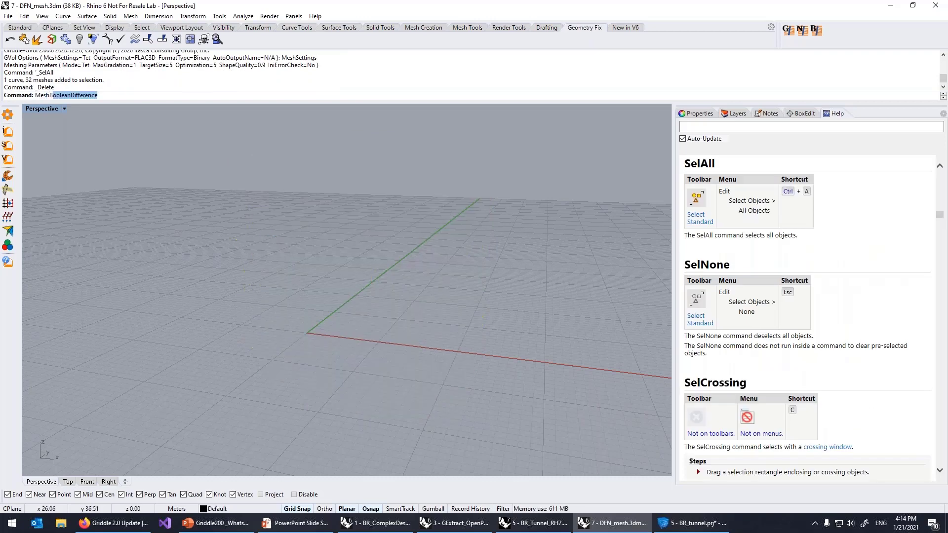
key(Return)
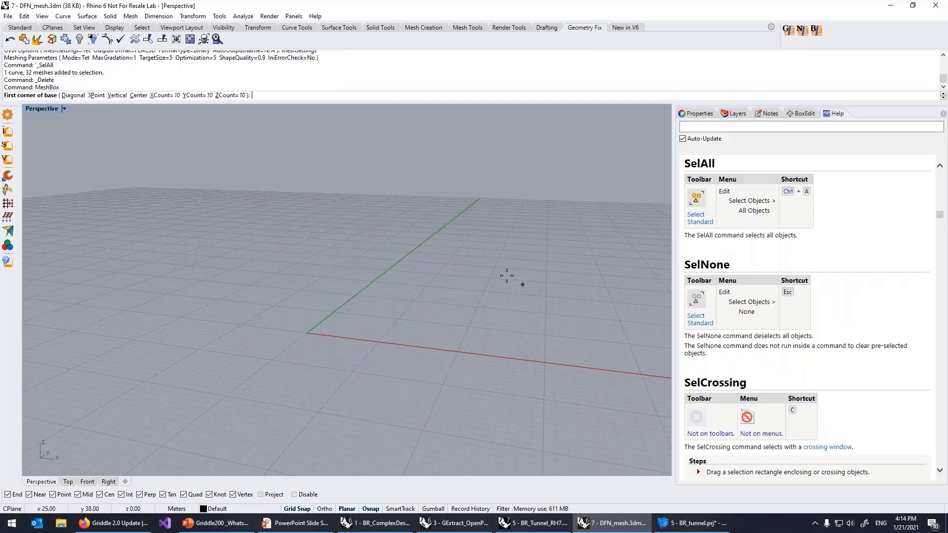
click(311, 330)
click(530, 274)
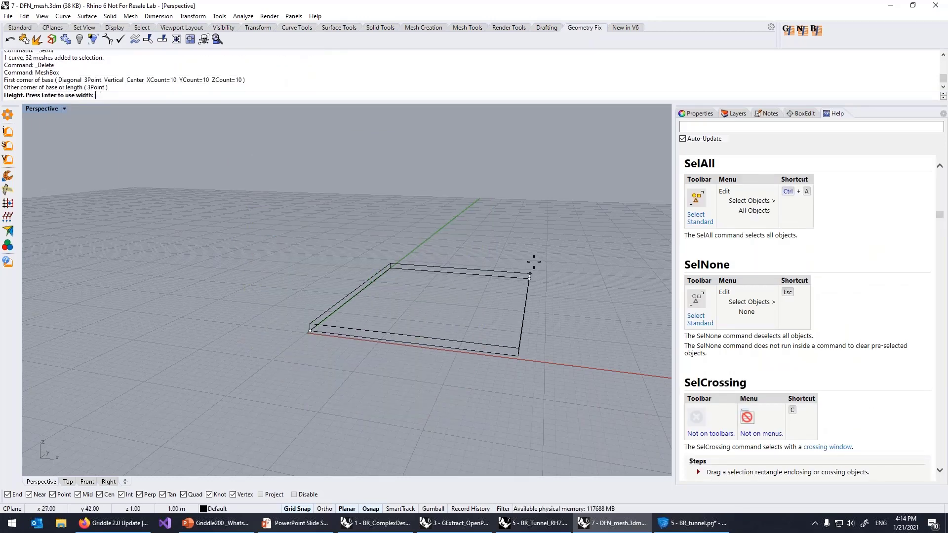
click(557, 169)
right_drag(539, 201, 441, 259)
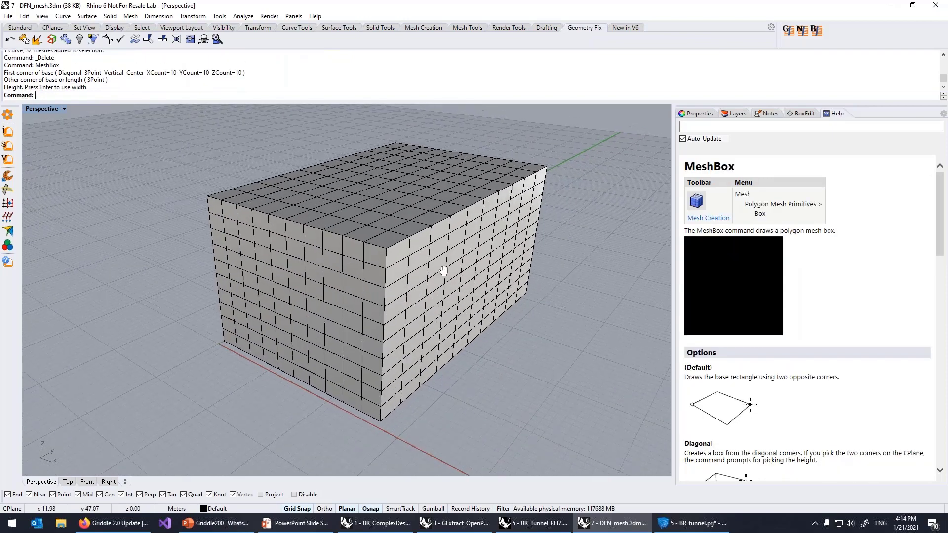
click(441, 260)
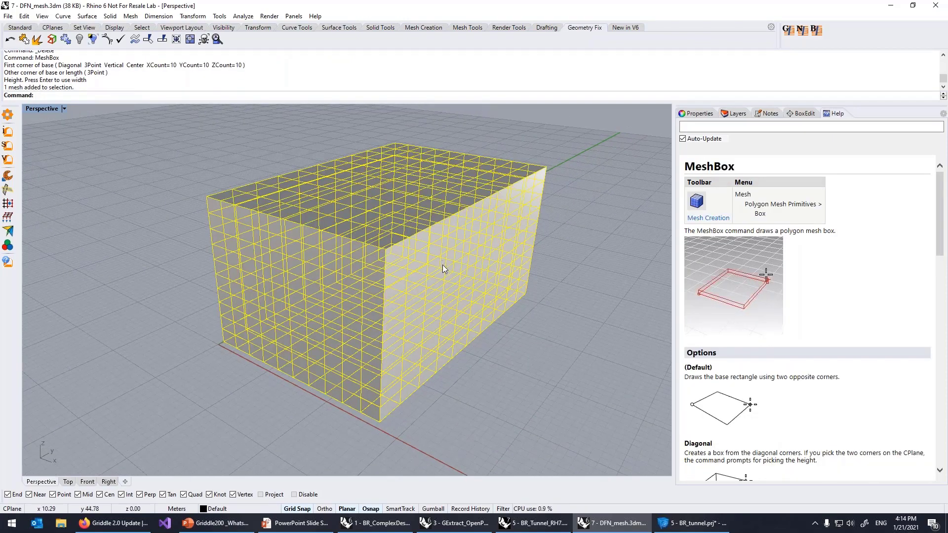
click(556, 310)
right_drag(410, 316, 397, 305)
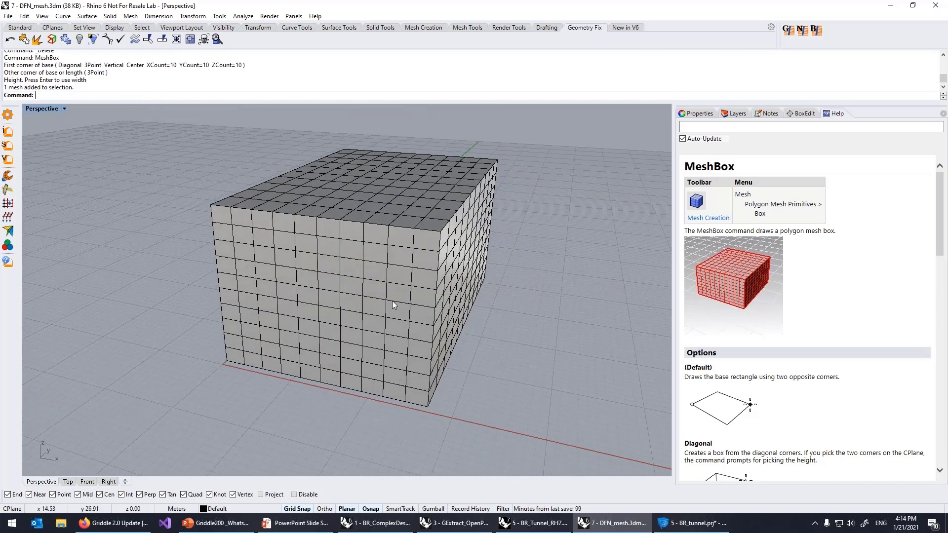
Extract a single face from the middle of the box's front side with ExtractMeshFaces and delete it
text(ExtractMesh)
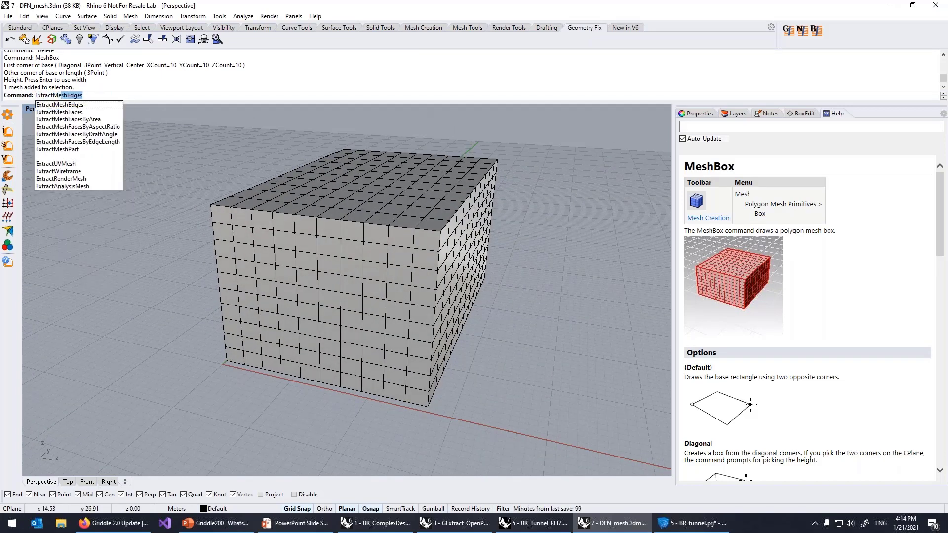
text(Faces)
key(Return)
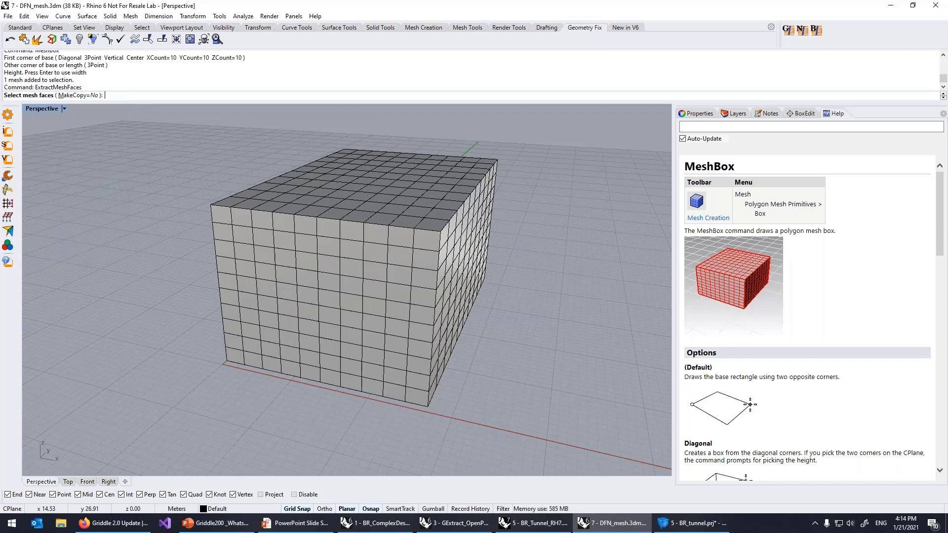
click(353, 286)
key(Return)
key(Delete)
mouse_move(375, 308)
right_down()
mouse_move(416, 283)
mouse_move(366, 324)
right_up()
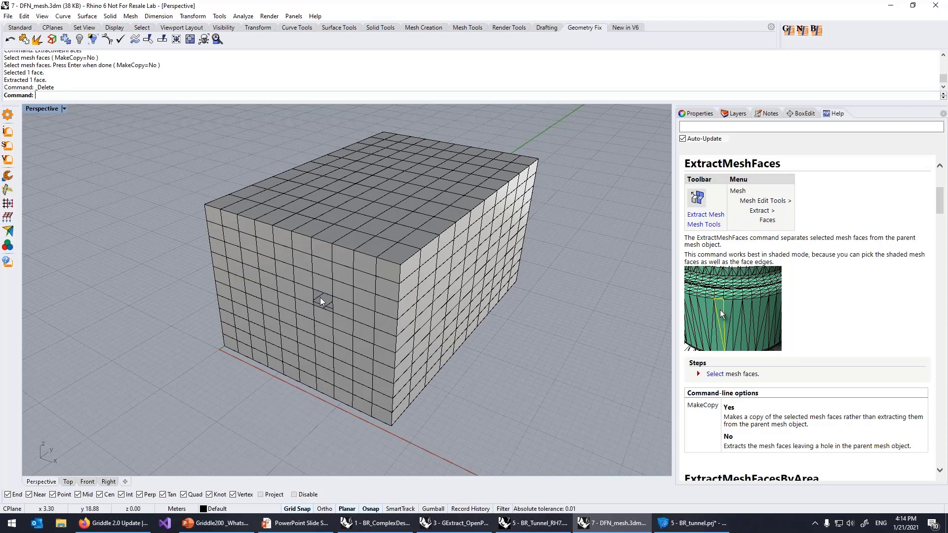
Run GVol on the box mesh with IniErrorCheck set to Yes, and decline to proceed with volume meshing
click(359, 312)
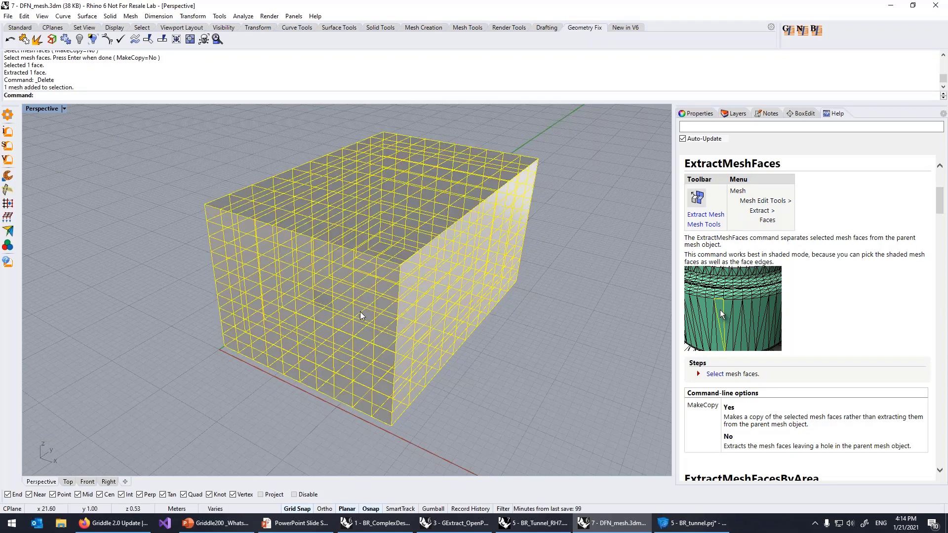
click(8, 159)
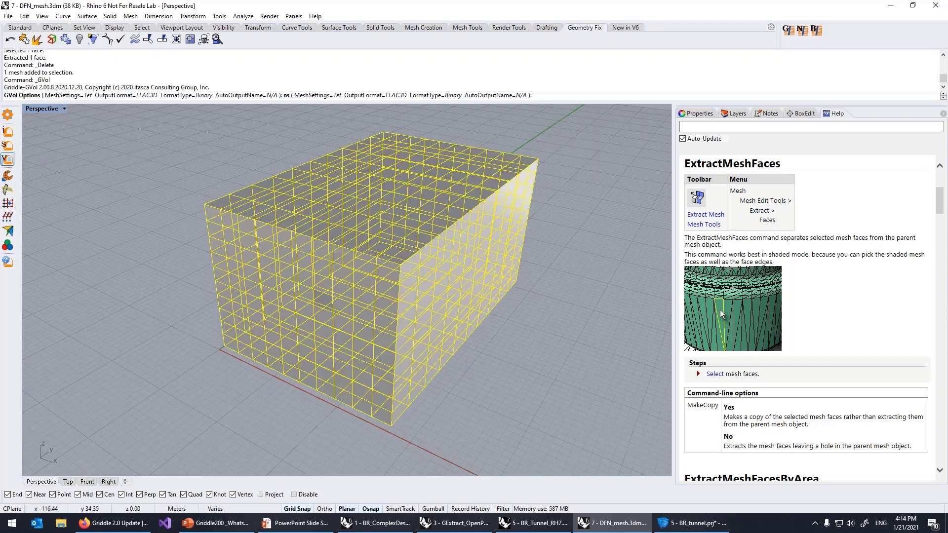
click(74, 96)
click(294, 95)
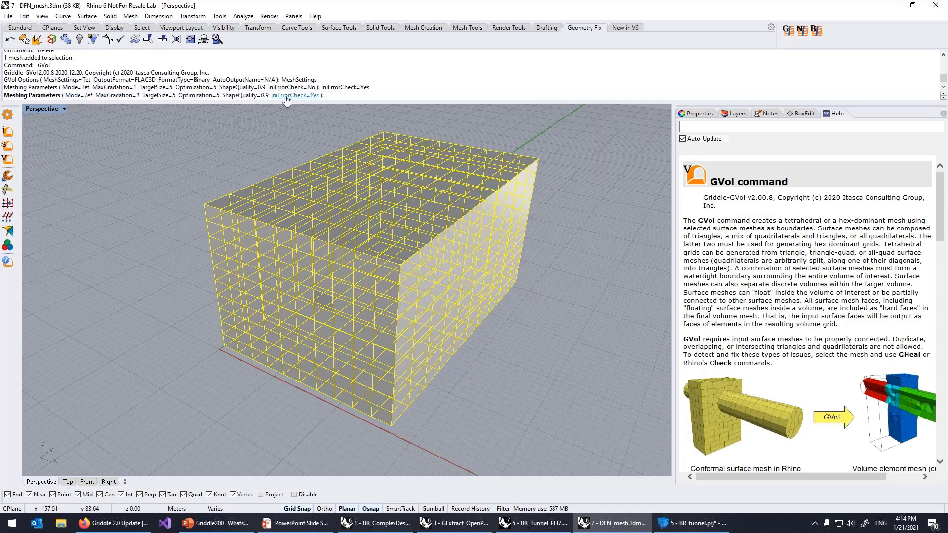
key(Return)
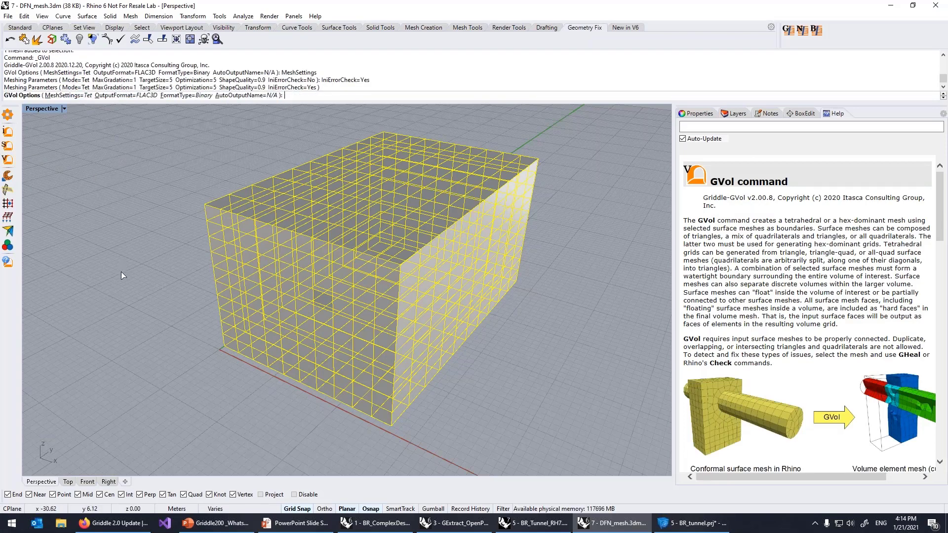
key(Return)
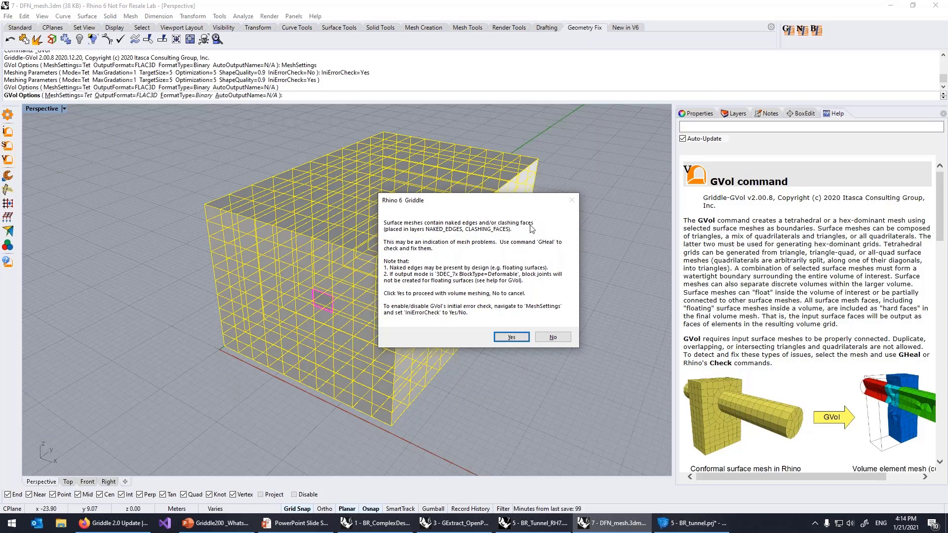
click(551, 336)
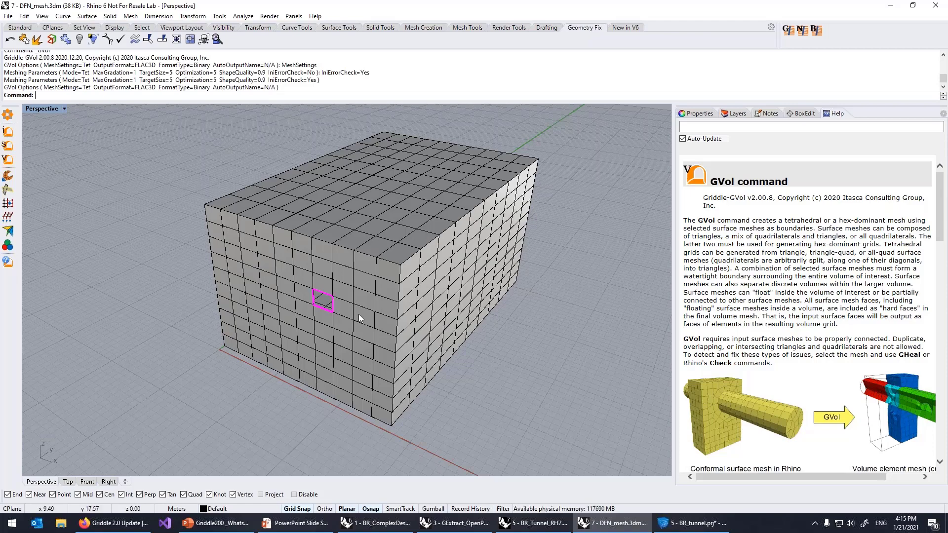
Inspect the hole in the box's front side from several angles and select its naked-edge outline
mouse_move(366, 318)
right_down()
mouse_move(387, 314)
mouse_move(377, 307)
right_up()
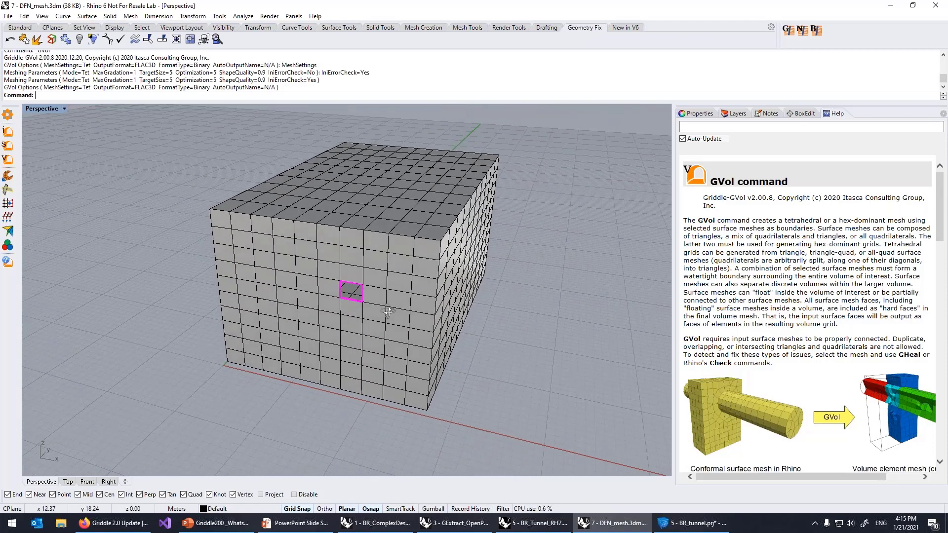
scroll(368, 294, up, 2)
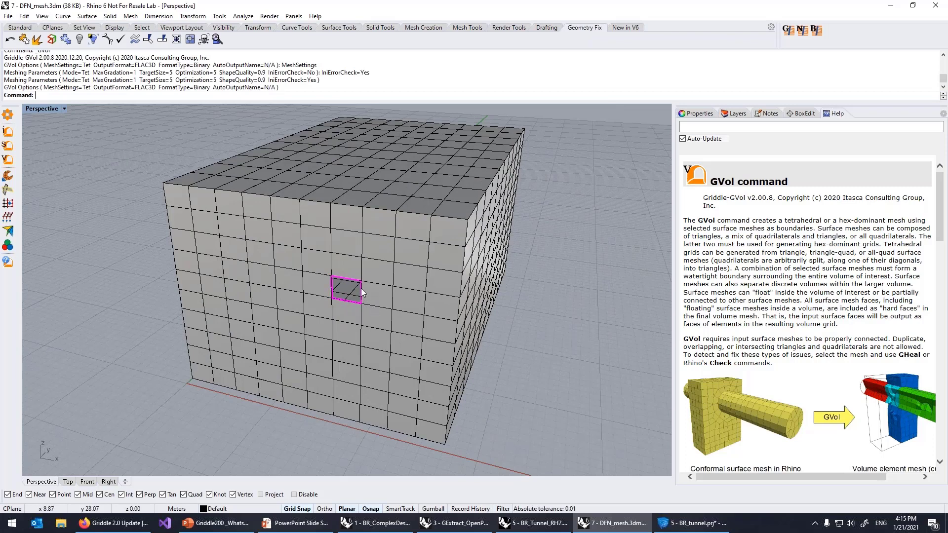
click(361, 289)
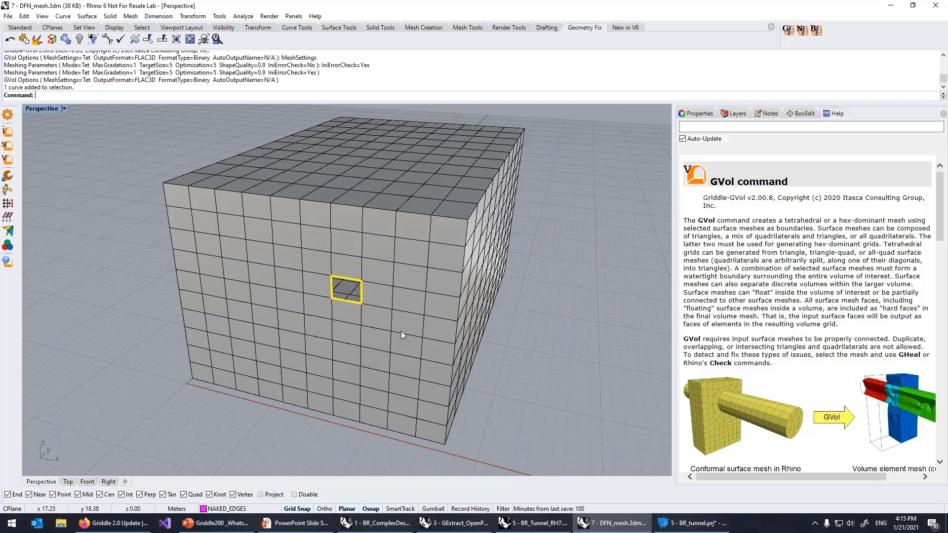
right_drag(435, 327, 421, 331)
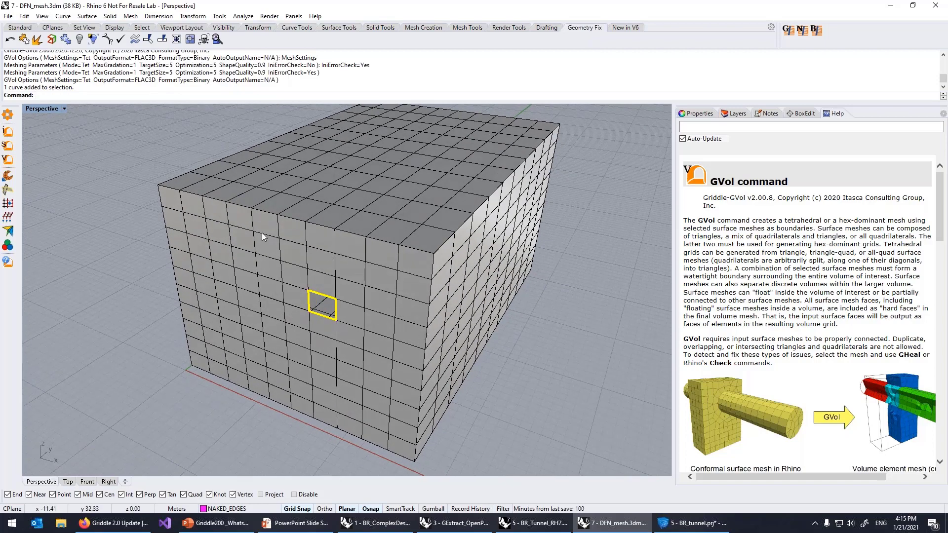
Run GVol on the box mesh with IniErrorCheck set to No and save the output as 7 - DFN_mesh_GVol_Binary.f3grid
click(206, 231)
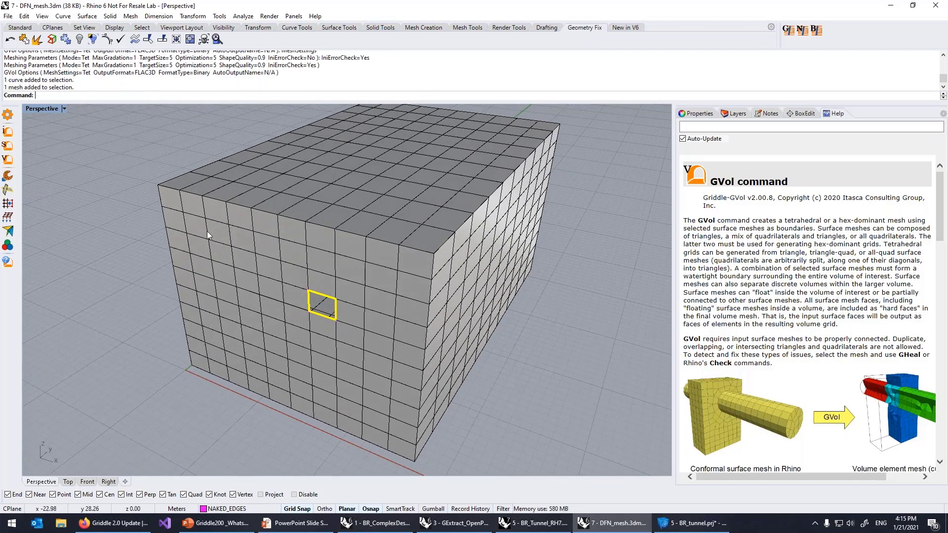
click(8, 160)
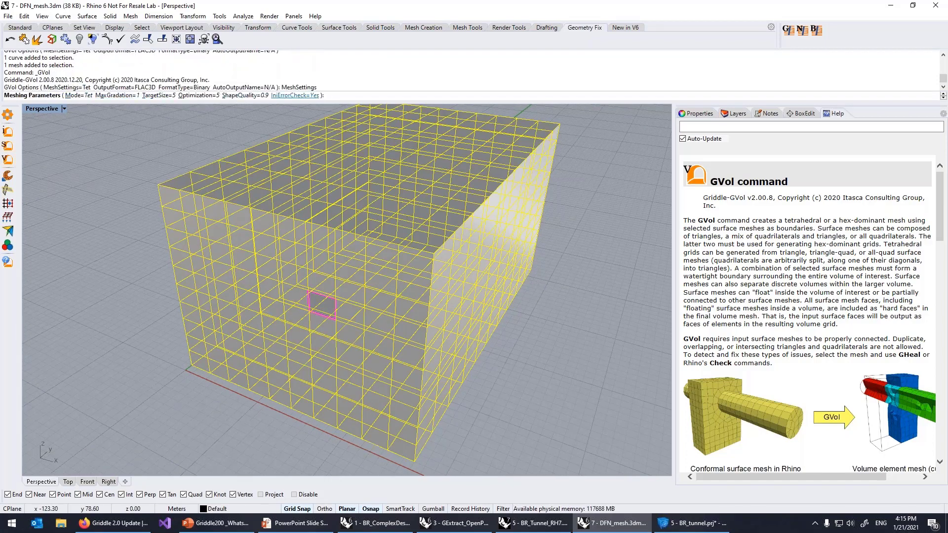
click(295, 95)
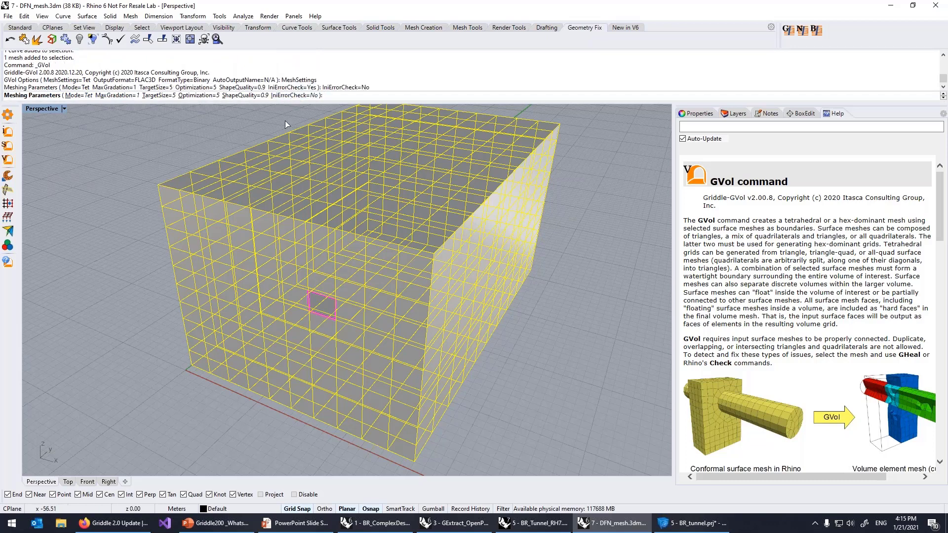
right_click(194, 147)
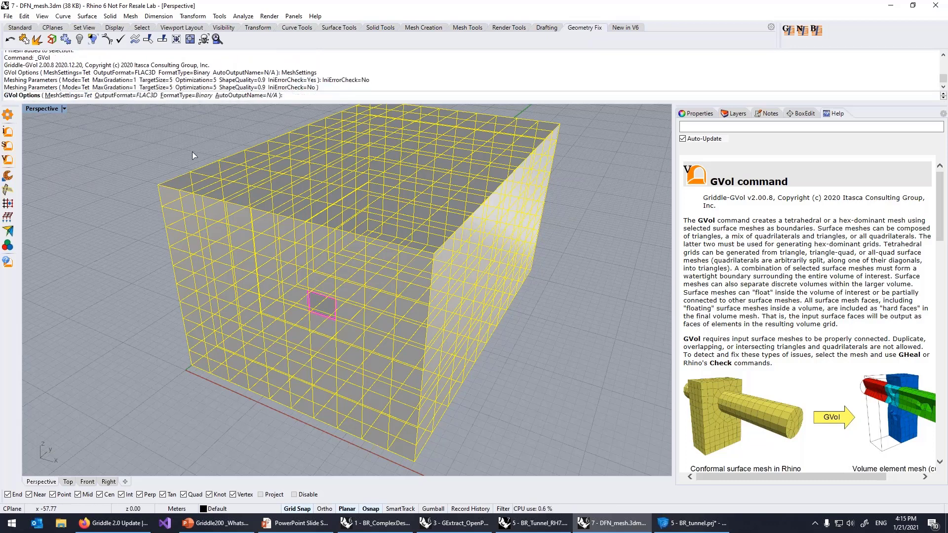
right_click(191, 150)
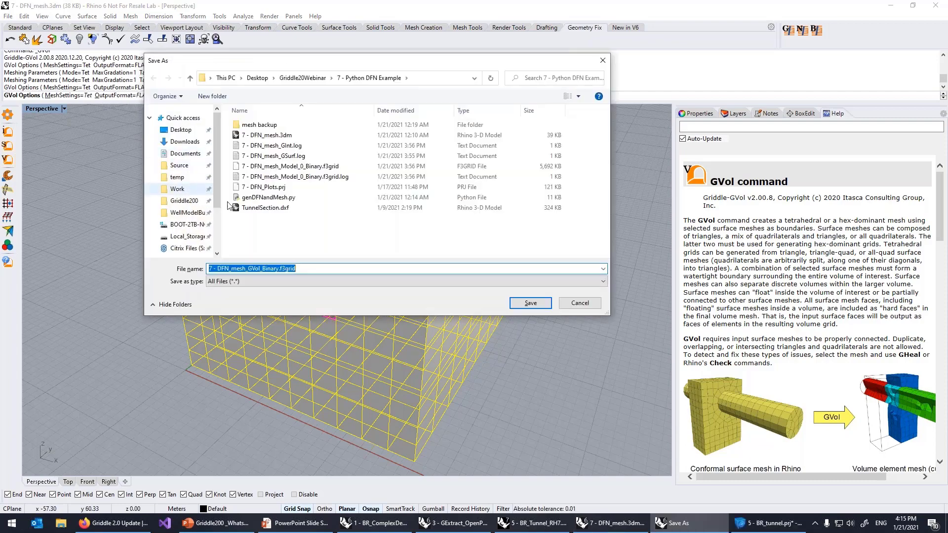
click(531, 303)
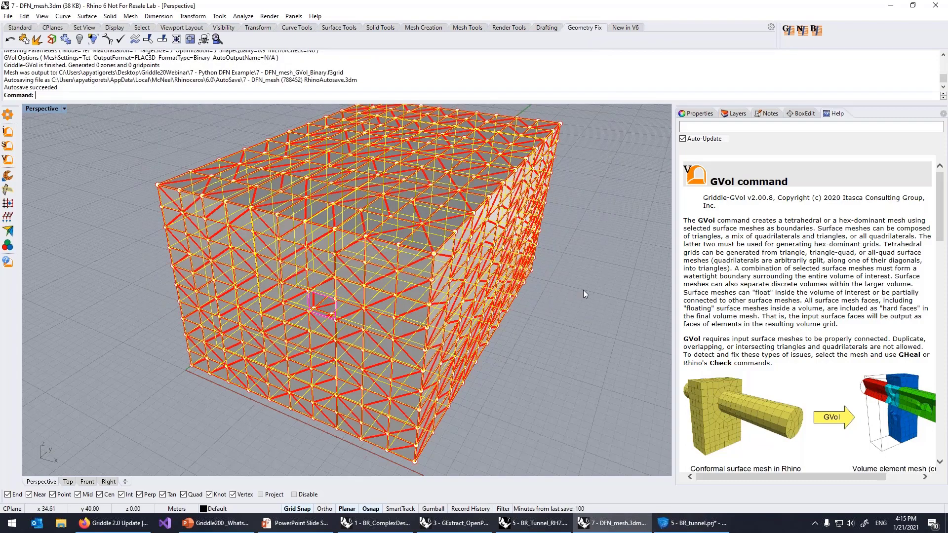
Dismiss the Citrix Files update notice, view the box's marked meshing errors, and undo the GVol run
scroll(465, 312, down, 2)
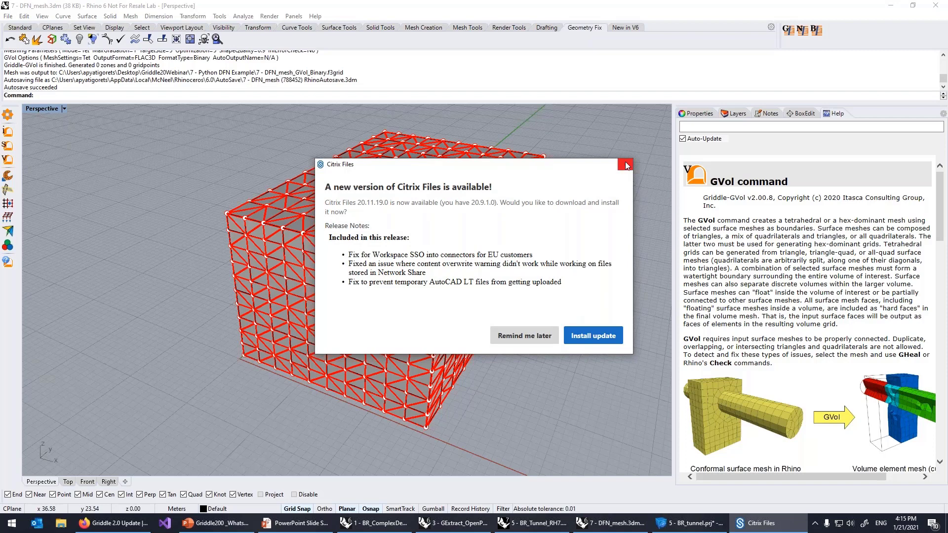
click(625, 164)
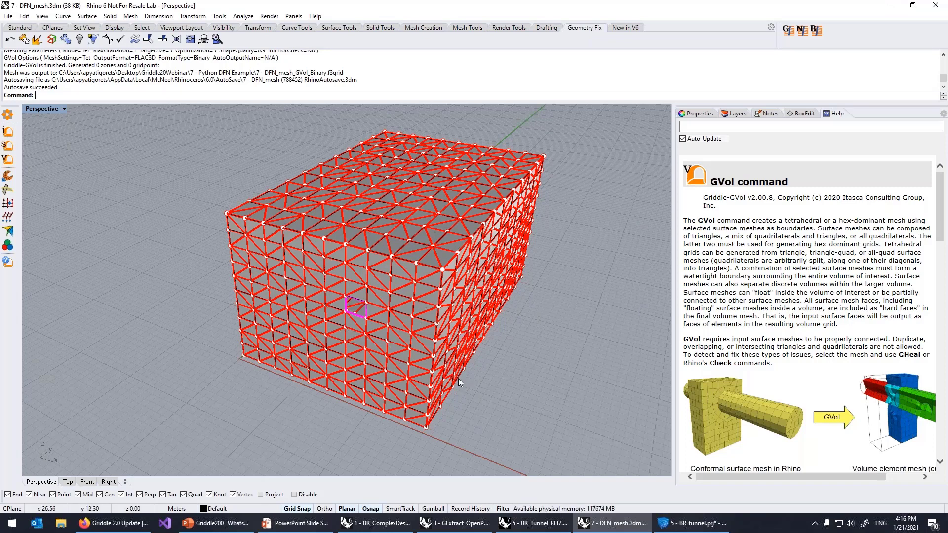
right_drag(462, 383, 451, 377)
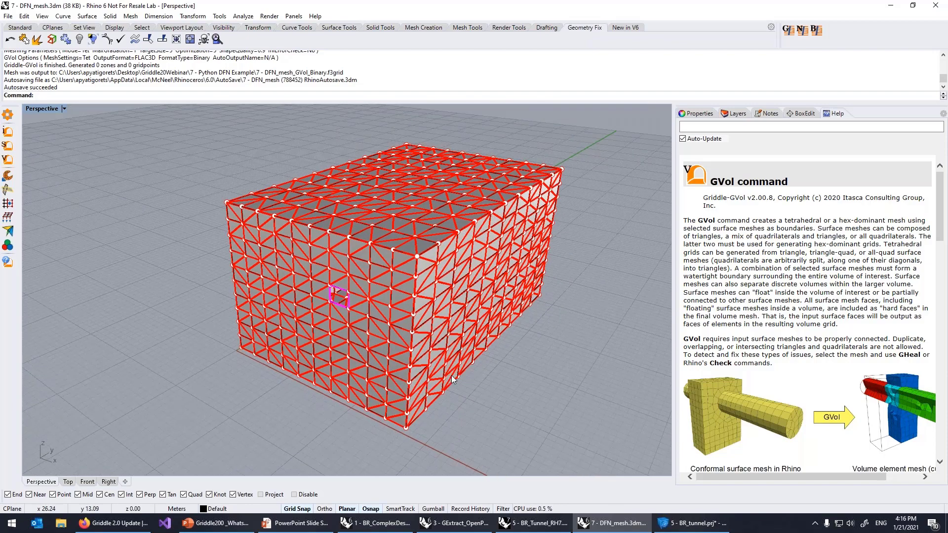
key(ctrl+z)
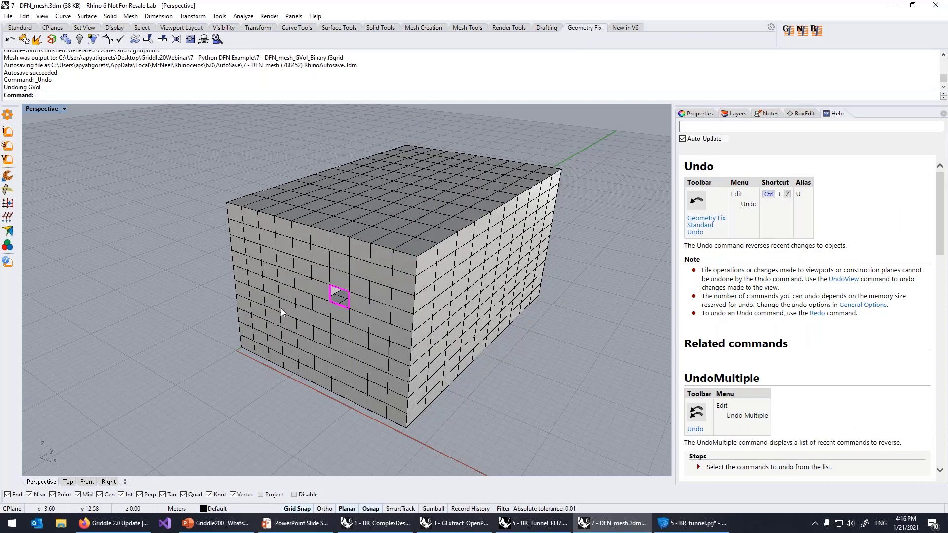
Delete the naked-edge outline around the hole and run GHeal's ShowErrors on the box mesh
click(332, 296)
key(Delete)
click(310, 276)
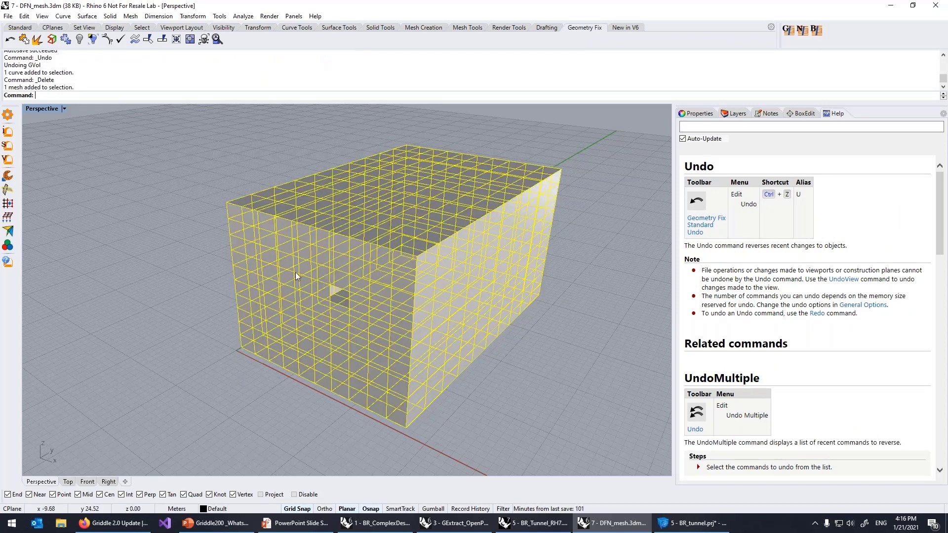
click(8, 176)
click(55, 96)
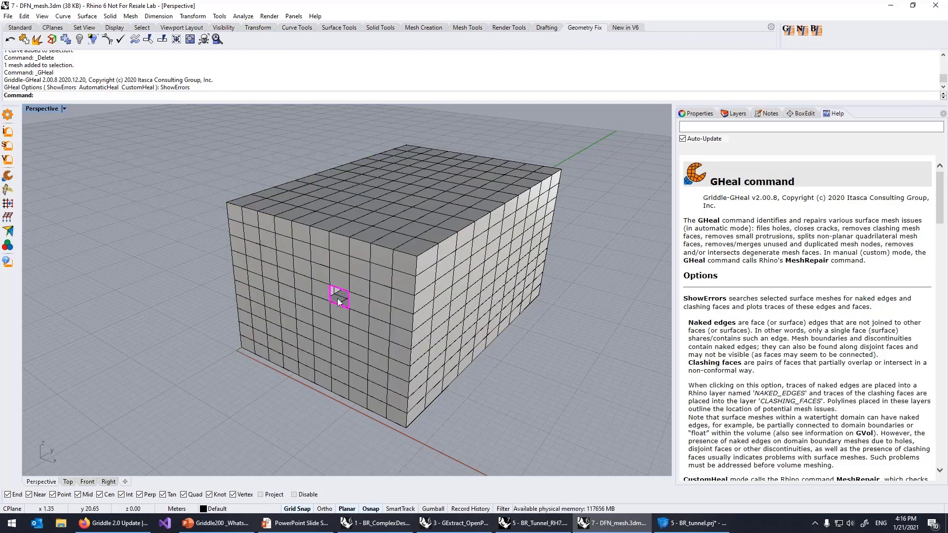
Display the layer list and temporarily hide the box mesh to view the naked-edge outline on its own
click(735, 113)
click(528, 225)
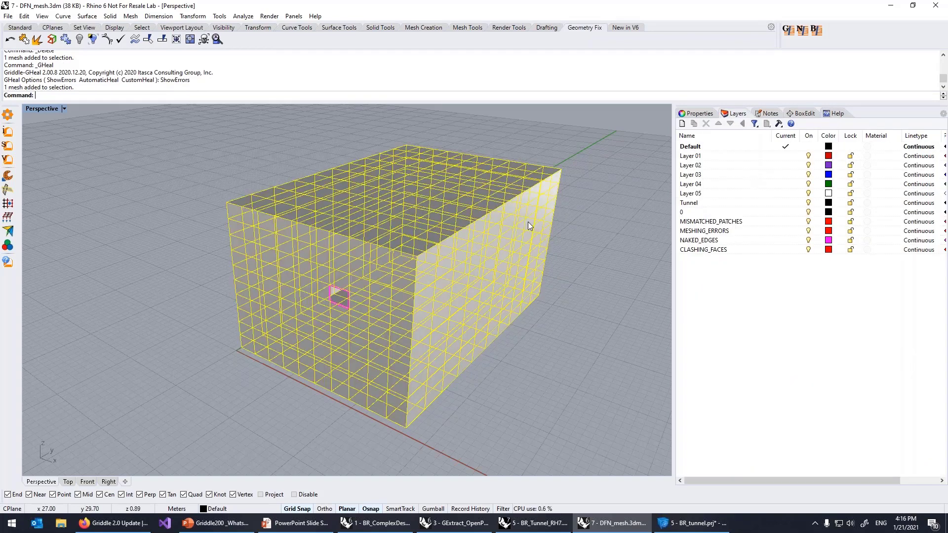
text(Hide)
key(Return)
right_drag(387, 310, 437, 296)
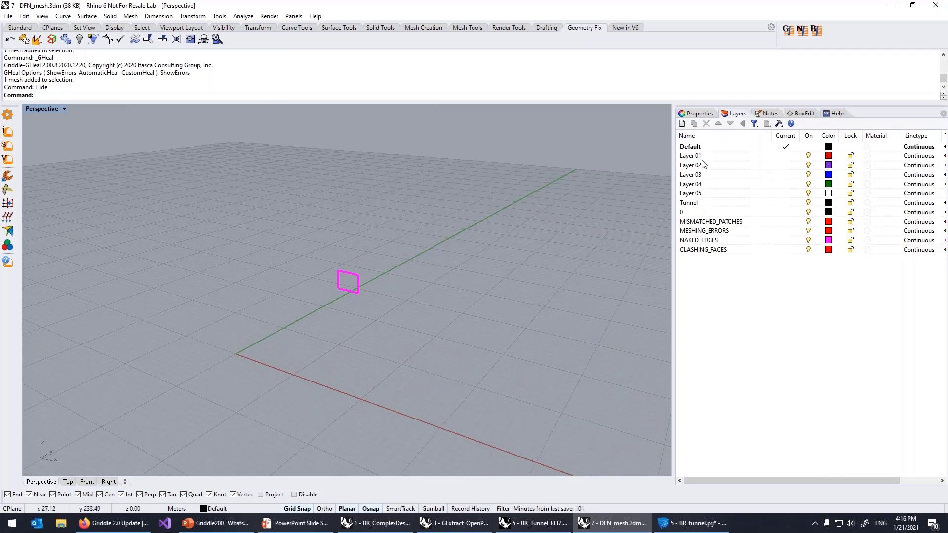
text(Show)
key(Return)
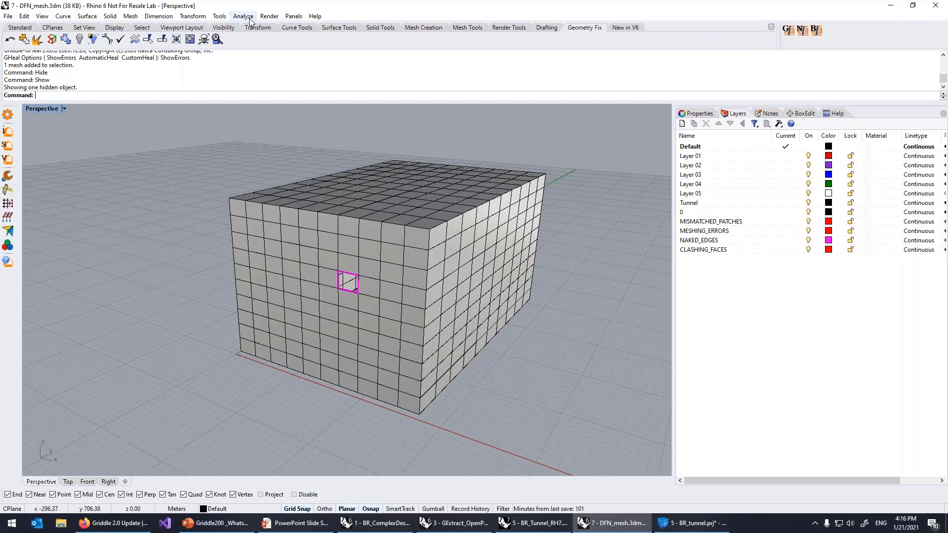
Open the Python script editor with the genDFNandMesh.py script
click(220, 17)
mouse_move(301, 78)
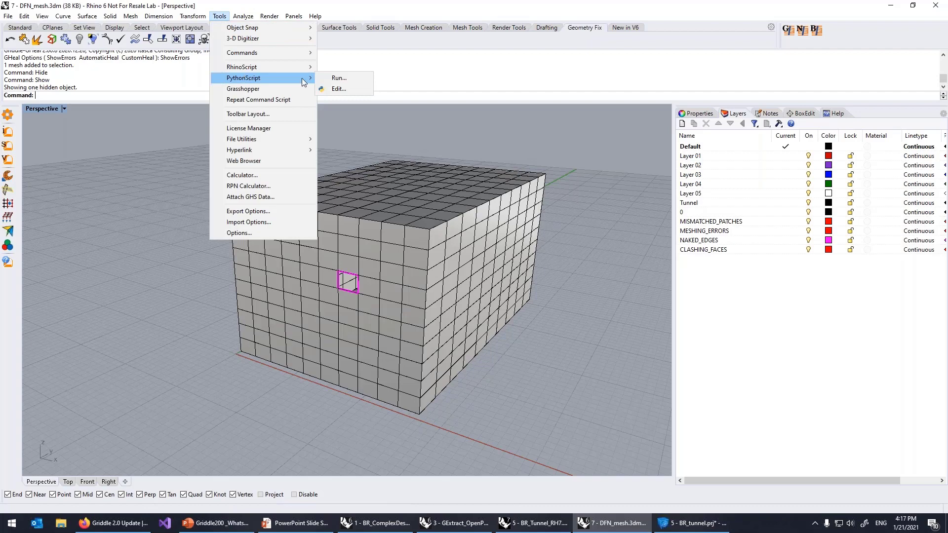
click(349, 89)
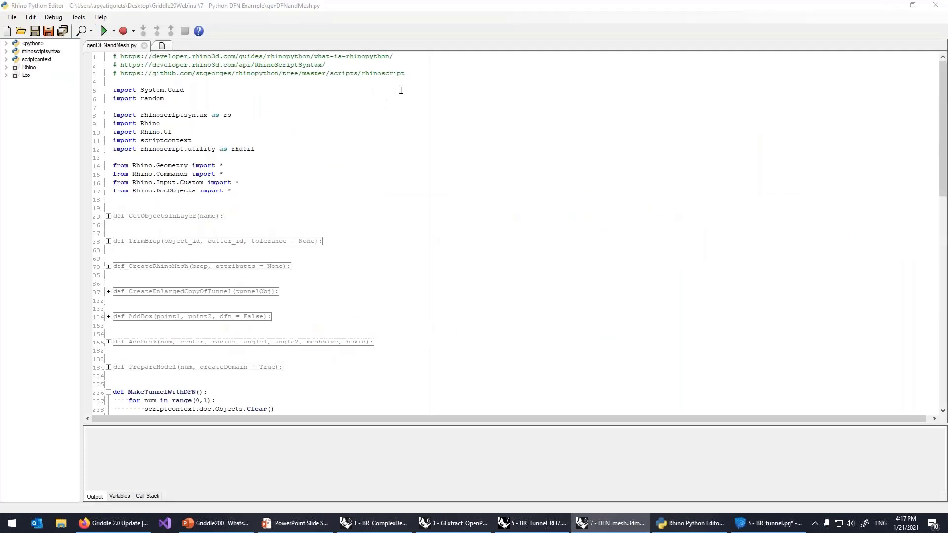
Highlight the reference links in the script's opening comments and copy the what-is-rhinopython URL from line 1
drag(405, 73, 106, 67)
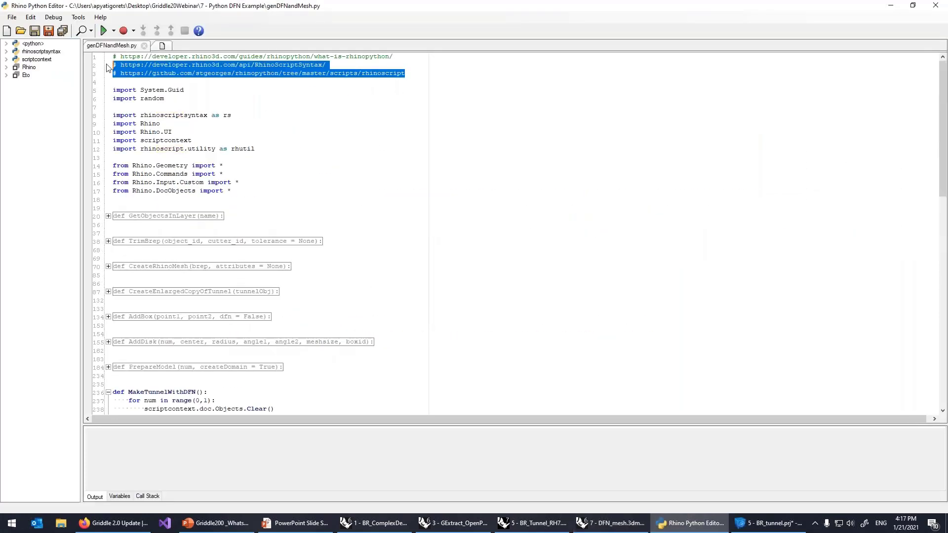
click(236, 70)
drag(392, 57, 361, 58)
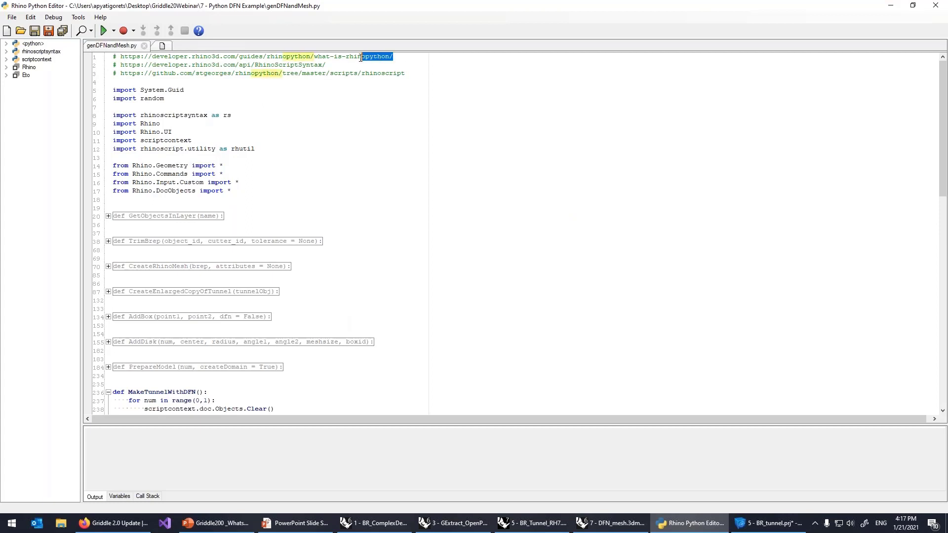
click(327, 65)
key(shift+Home)
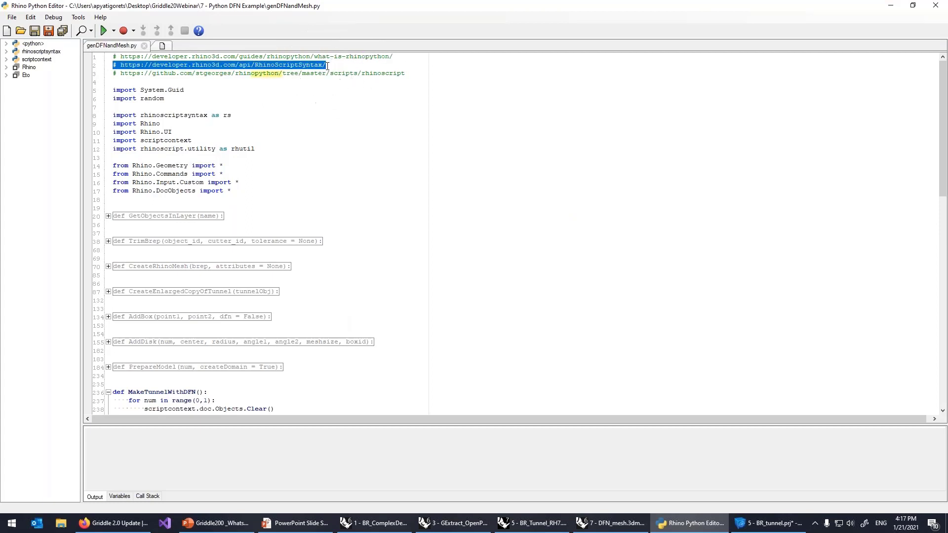
key(Up)
key(shift+End)
key(Home)
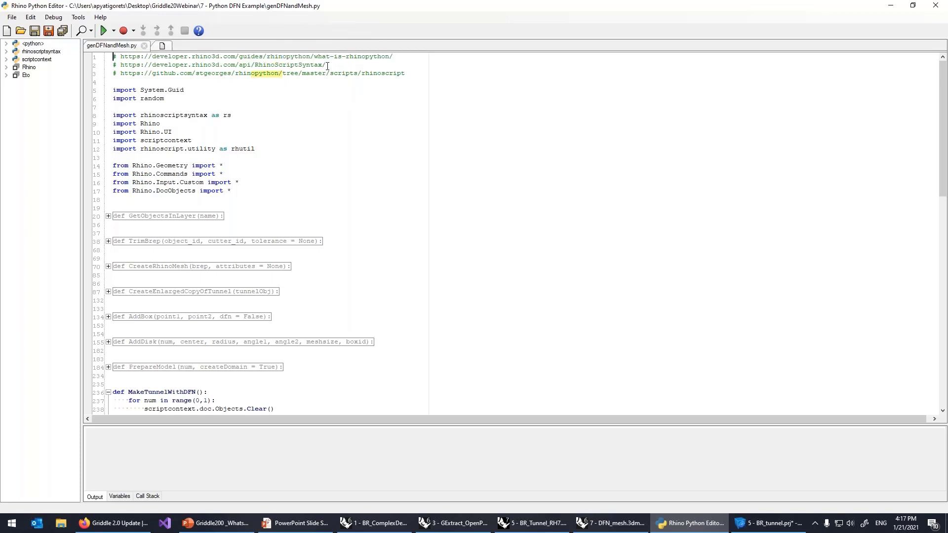
key(shift+End)
key(ctrl+c)
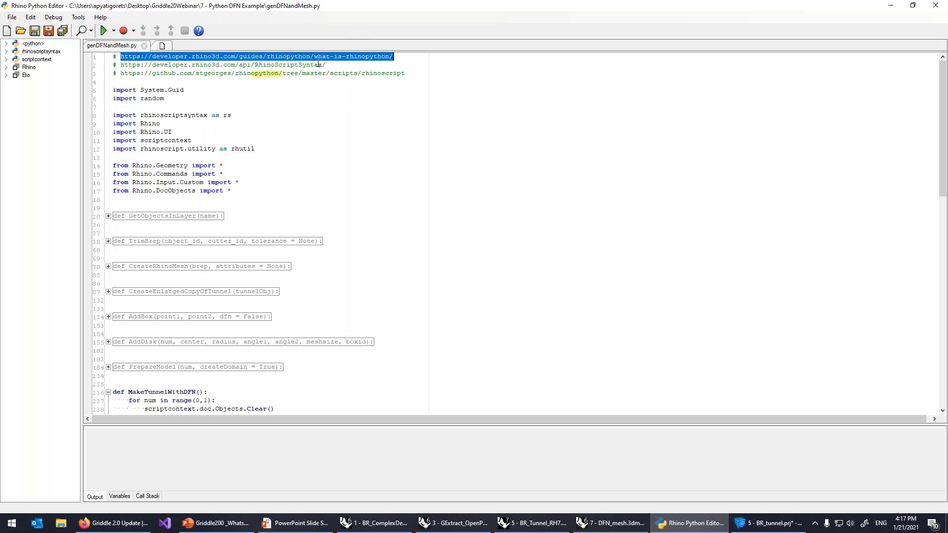
Switch to Firefox, load the copied what-is-rhinopython URL, and read through the page down to Related Topics
click(129, 523)
click(370, 25)
key(ctrl+v)
key(Return)
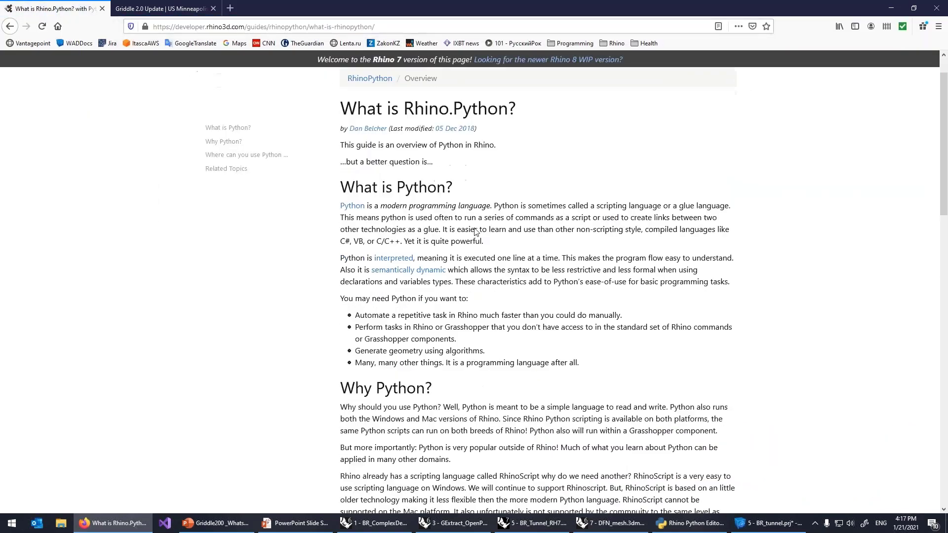
scroll(476, 232, down, 5)
scroll(476, 233, down, 11)
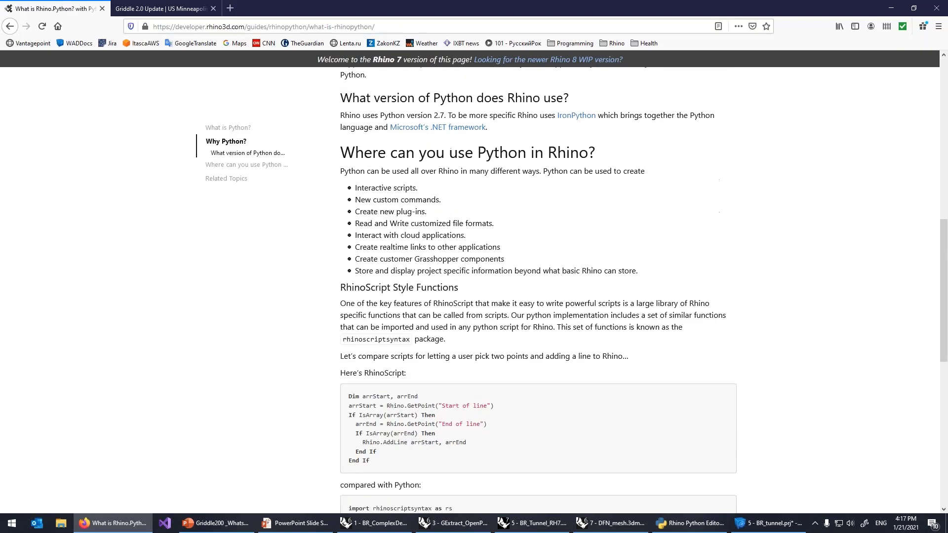
scroll(491, 282, down, 4)
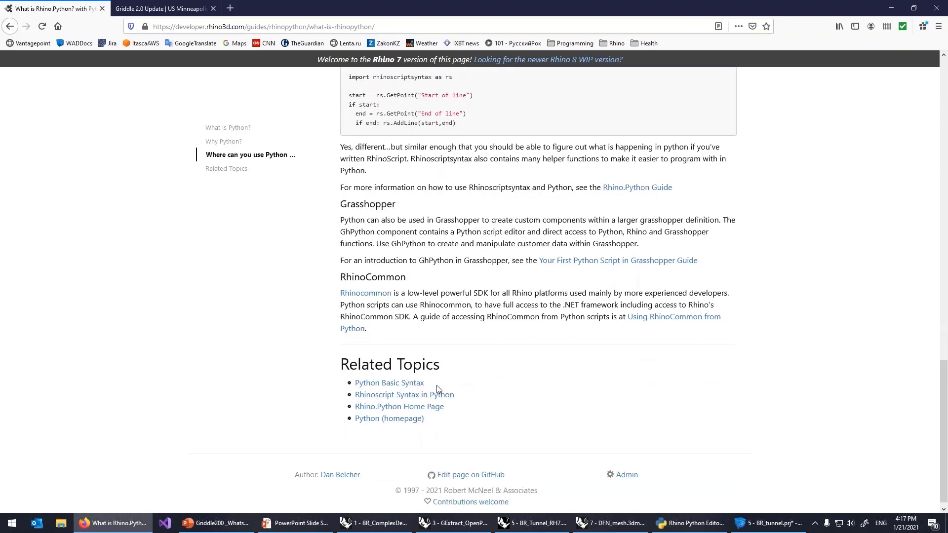
Open the Rhino.Python Home Page from Related Topics and look through its lists of guides
click(425, 407)
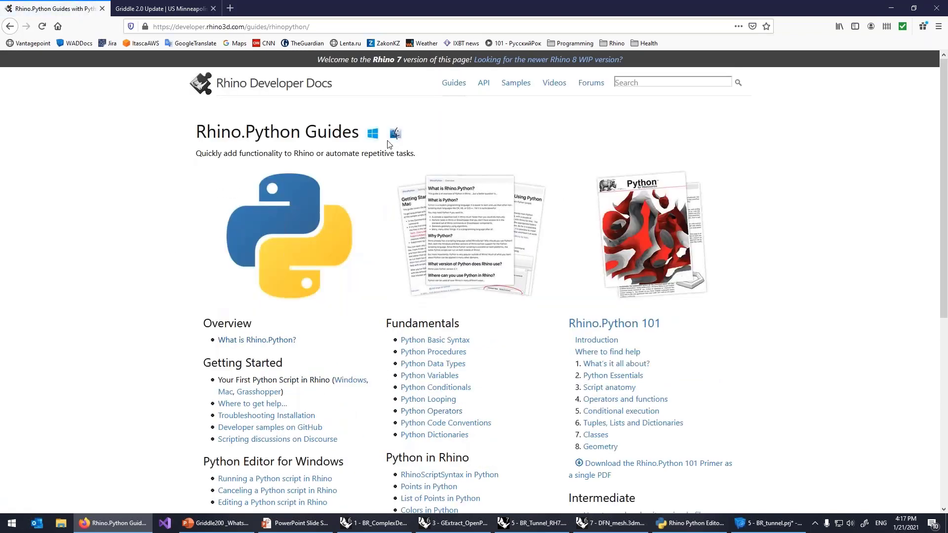
scroll(138, 263, down, 1)
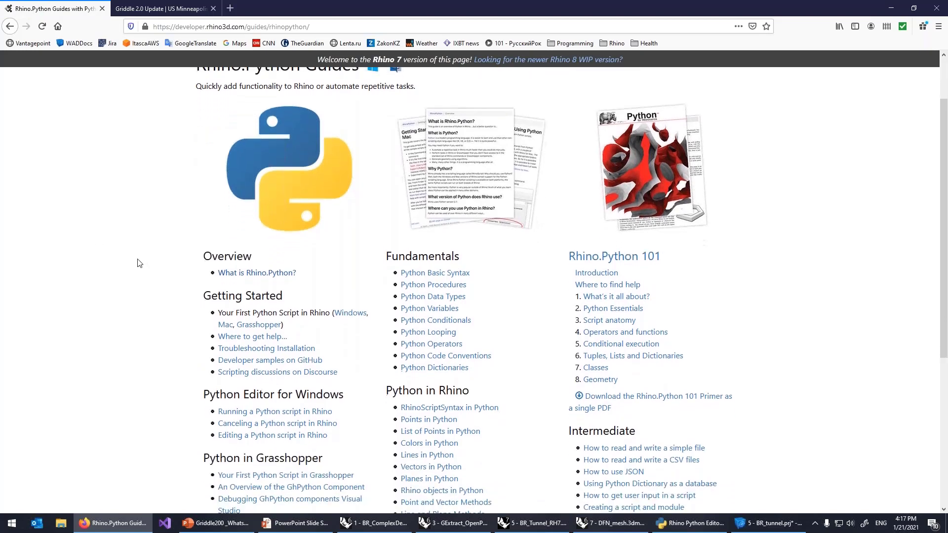
scroll(777, 282, down, 2)
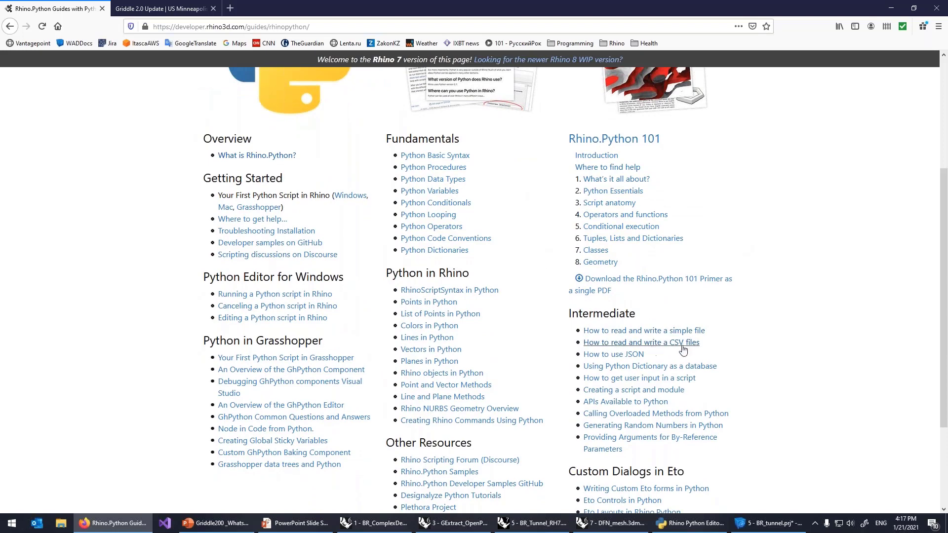
scroll(816, 319, down, 2)
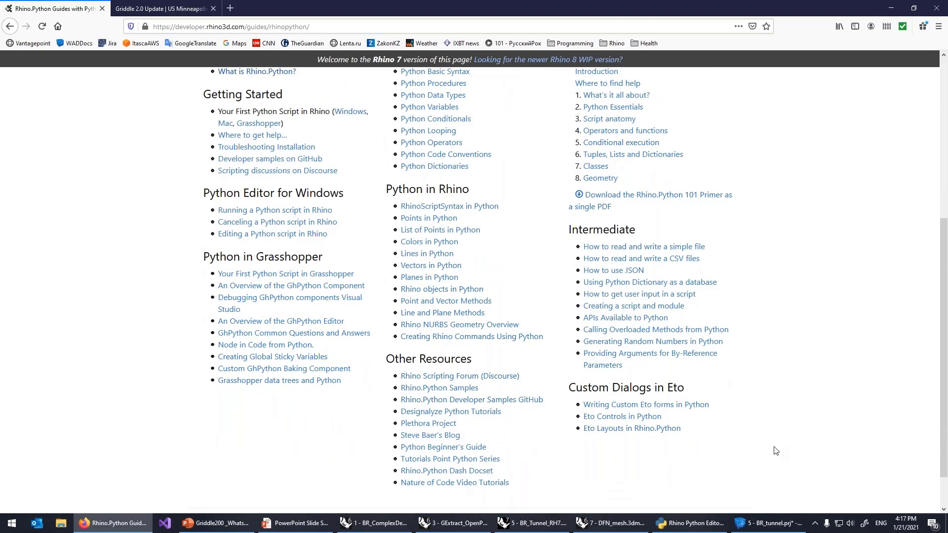
Switch to the Griddle 2.0 PowerPoint slide show and go to the What's Next slide
key(alt+Tab)
key(alt+Tab)
key(alt+Tab)
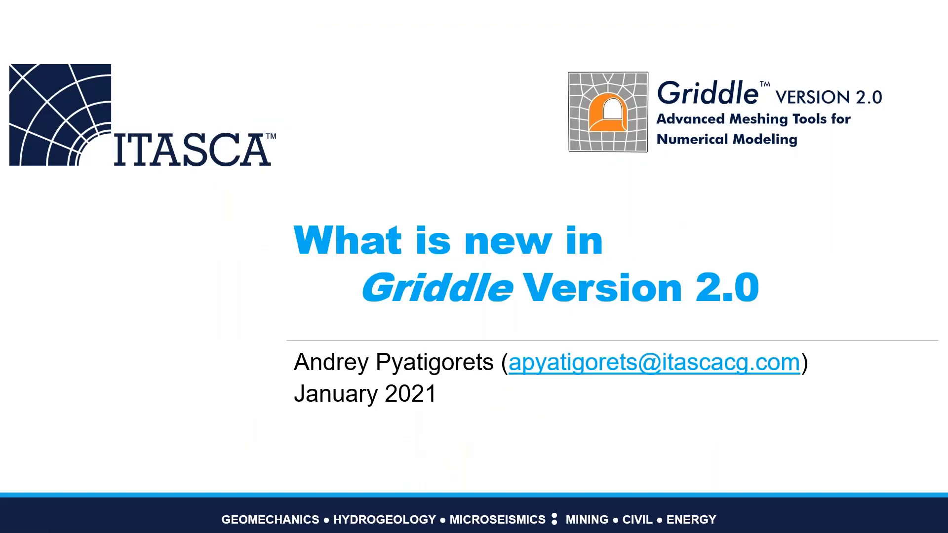
key(End)
key(Left)
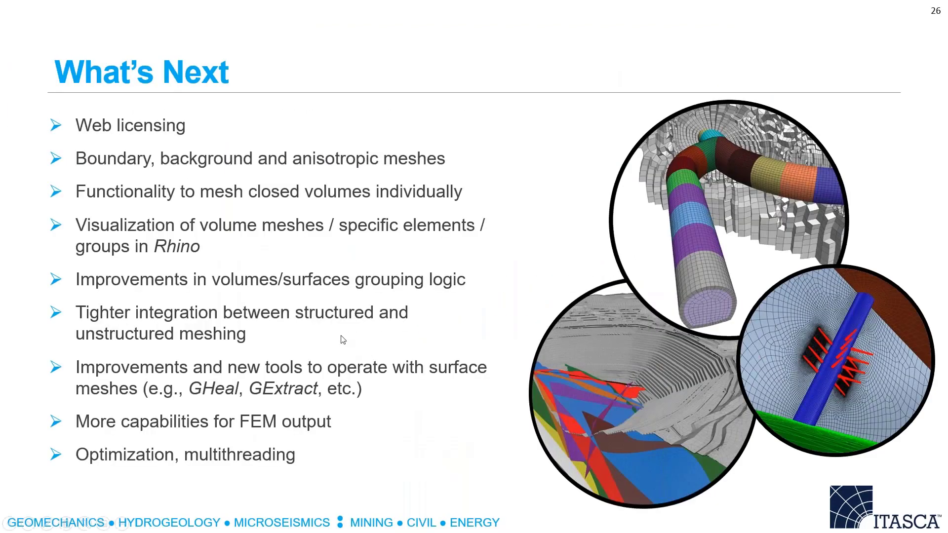
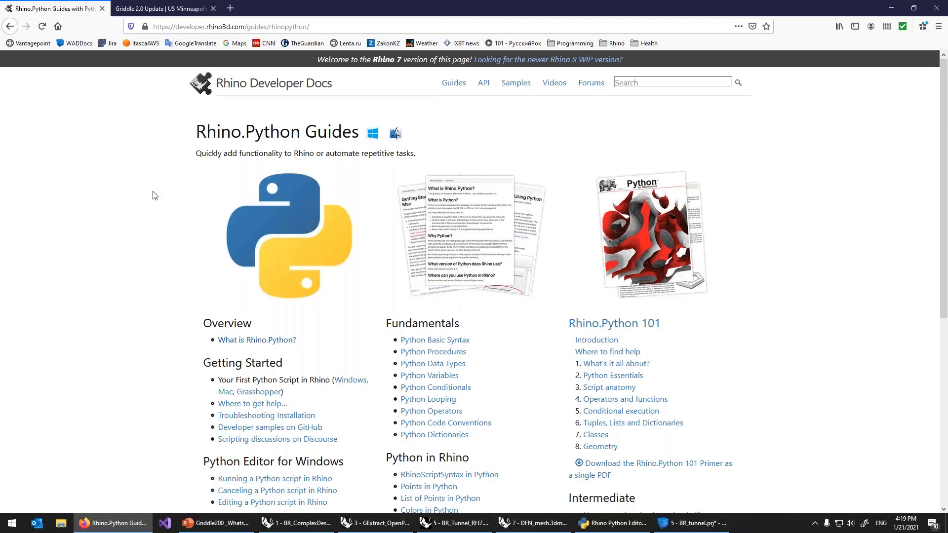
Skim the Rhino.Python Guides page, then switch to the Rhino Python Editor, collapse MakeTunnelWithDFN, and highlight the script's function definitions
scroll(147, 204, down, 2)
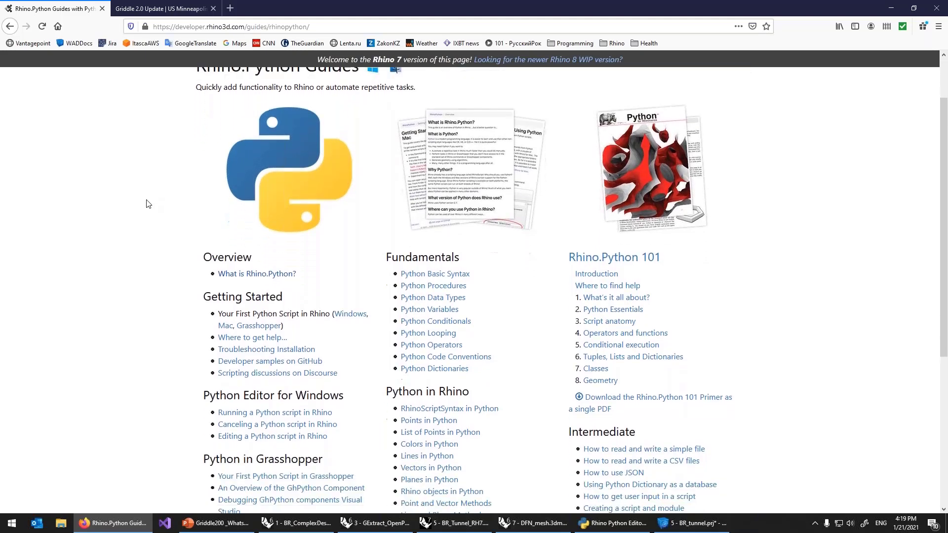
scroll(147, 203, up, 2)
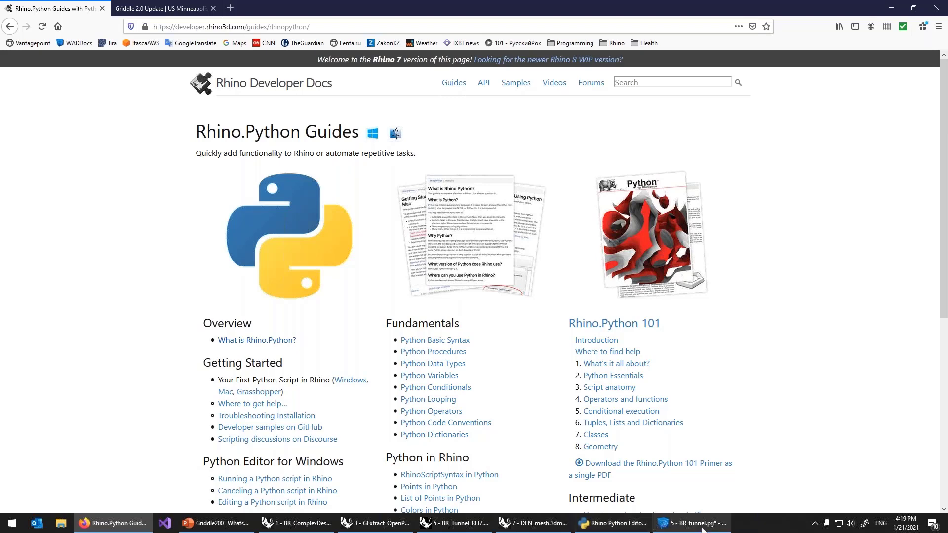
click(616, 532)
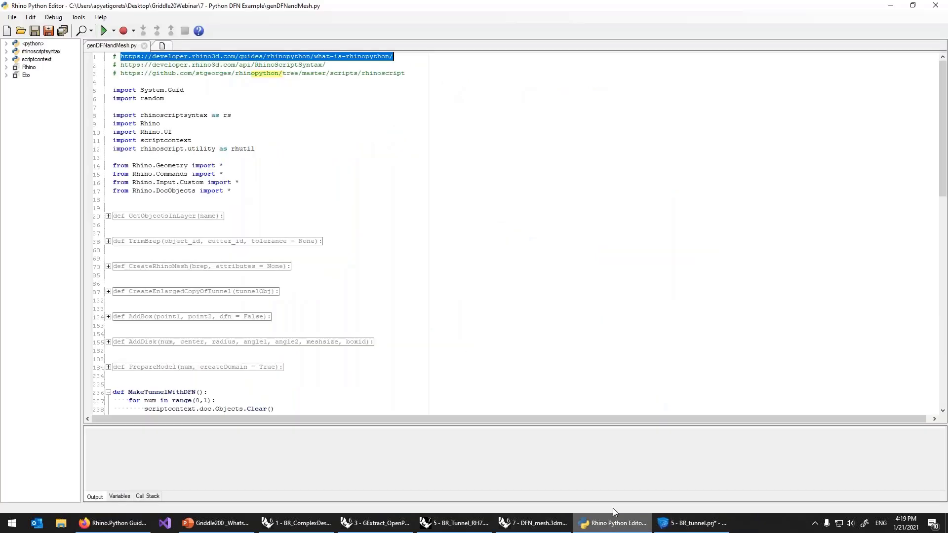
drag(346, 268, 94, 209)
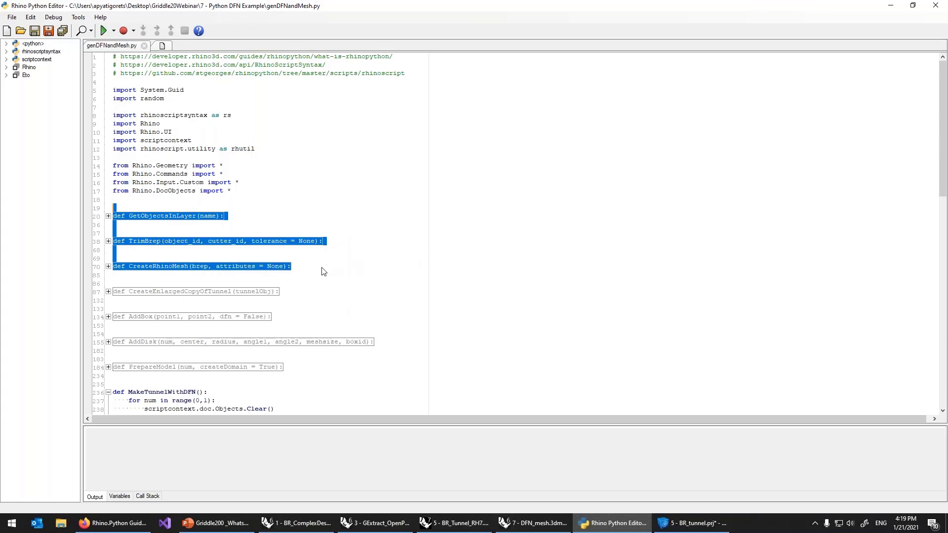
drag(304, 377, 158, 311)
click(109, 392)
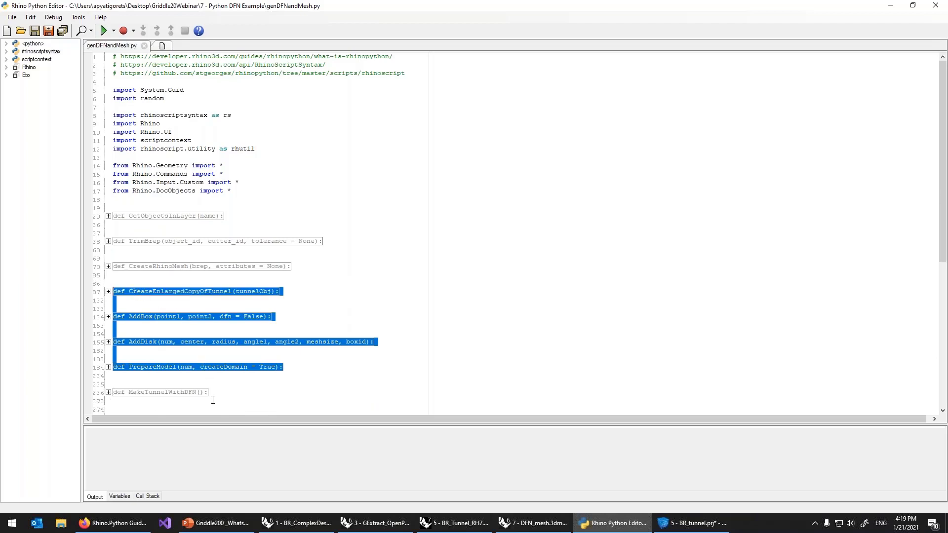
drag(218, 394, 115, 290)
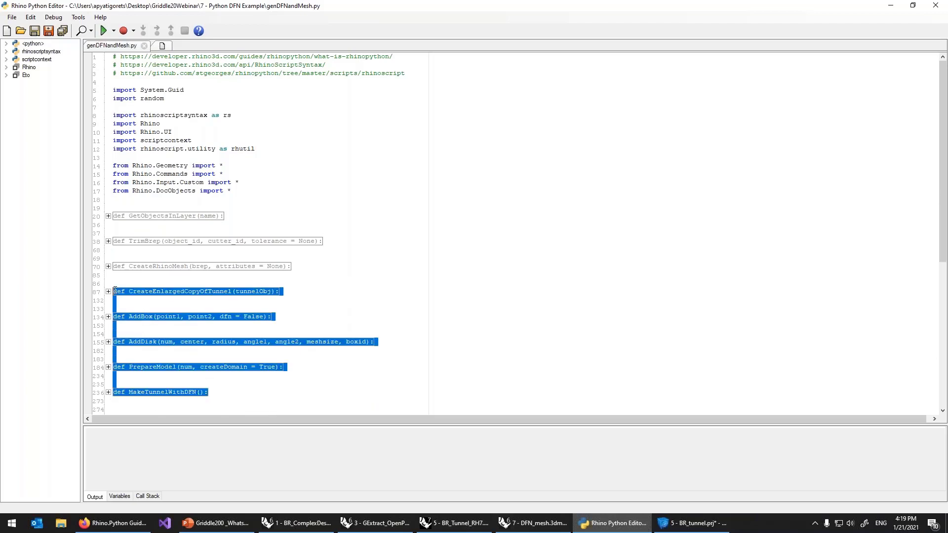
click(266, 392)
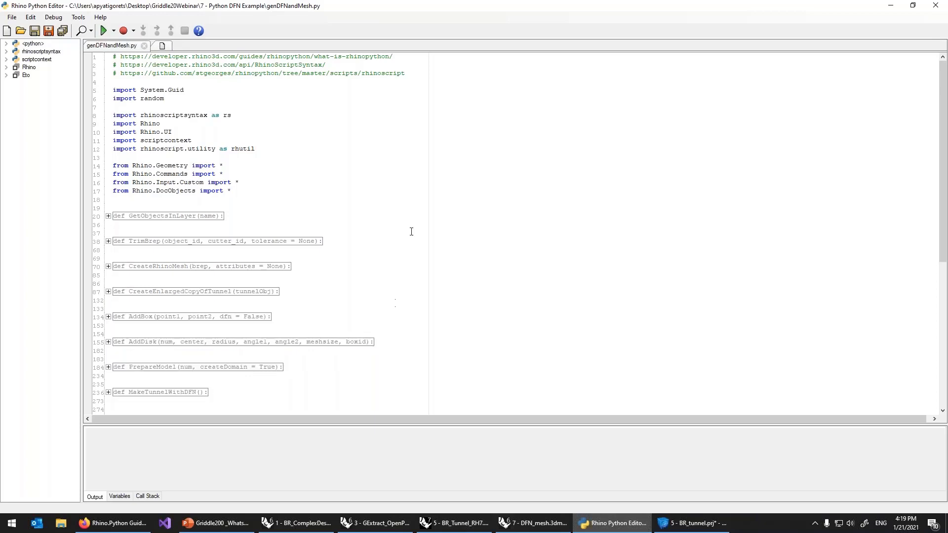
Minimize the Python editor and undo the GHeal, GVol, face deletion and ExtractMeshFaces operations on the box mesh in Rhino
click(891, 6)
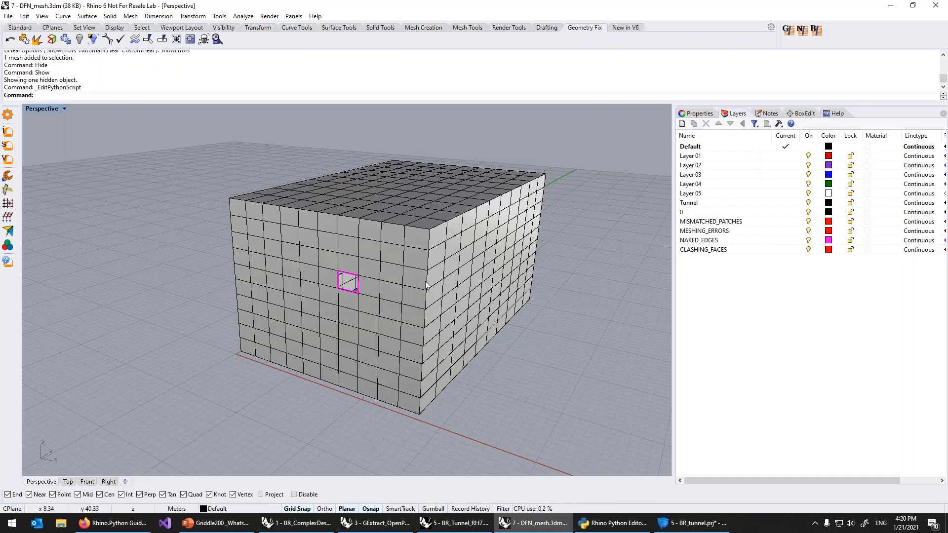
key(ctrl+z)
key(ctrl+z)
key(ctrl+z)
key(ctrl+z)
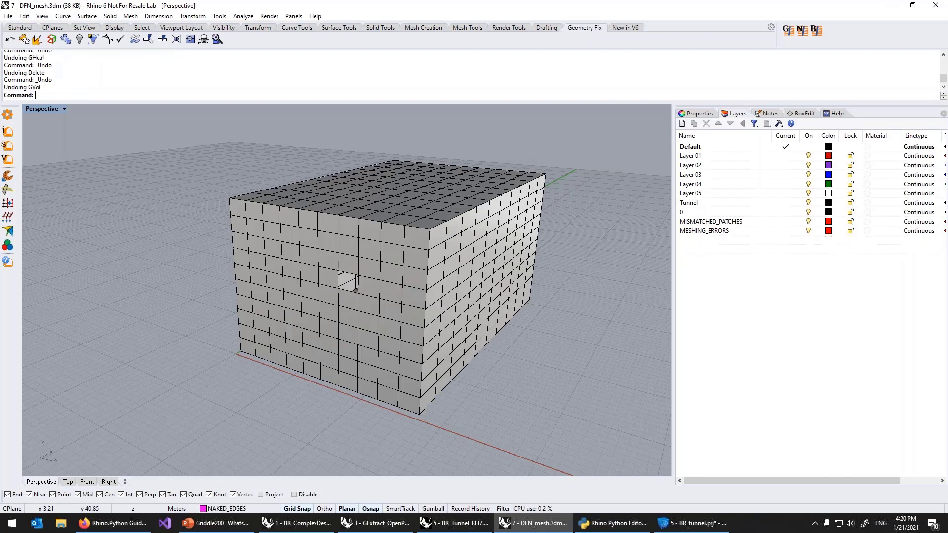
key(ctrl+z)
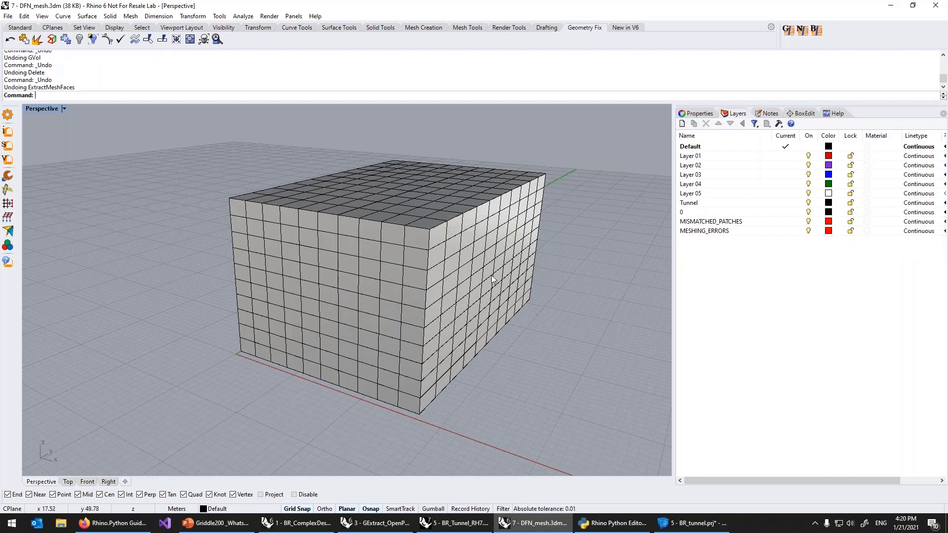
Move the box mesh a short distance and select it to show that it is one joined mesh
drag(492, 276, 457, 296)
click(554, 337)
mouse_move(553, 337)
right_down()
mouse_move(542, 341)
mouse_move(541, 298)
mouse_move(558, 269)
mouse_move(555, 336)
right_up()
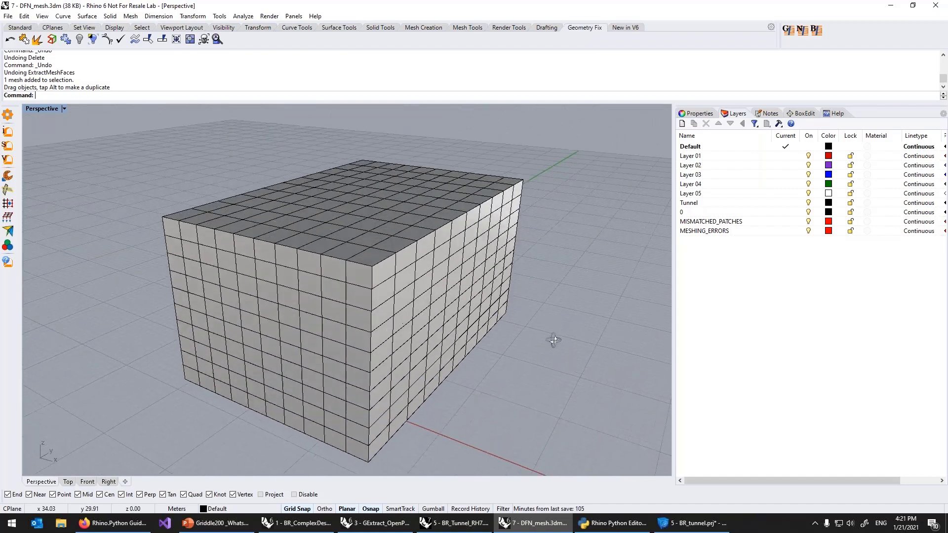
click(460, 301)
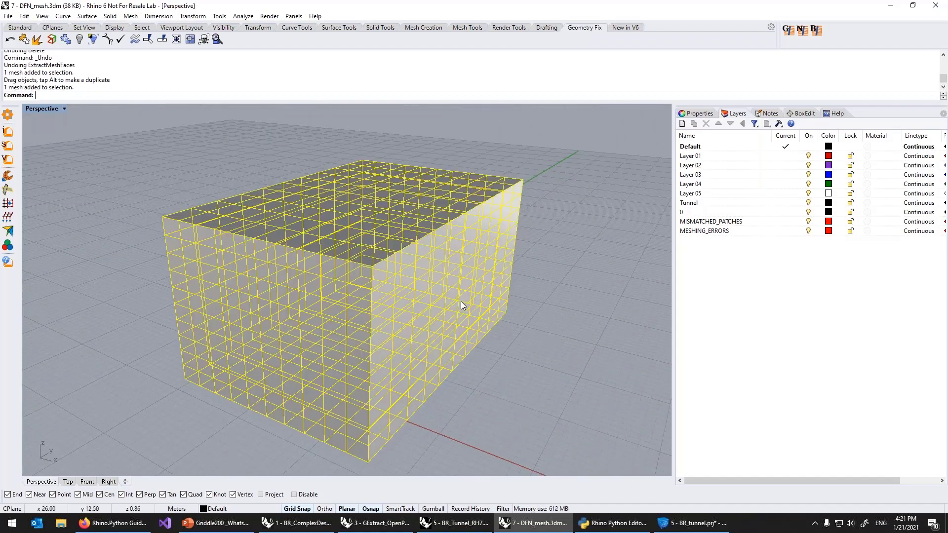
click(576, 328)
right_drag(439, 296, 457, 332)
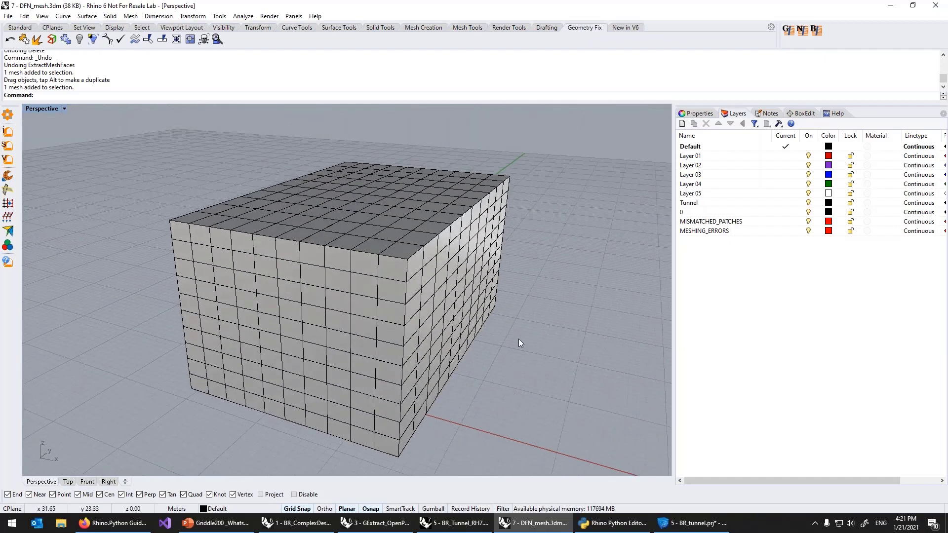
Draw a solid box on the ground plane beside the meshed box, with its base along the red axis
shift+right_drag(518, 339, 372, 307)
scroll(375, 315, down, 2)
text(box)
key(Return)
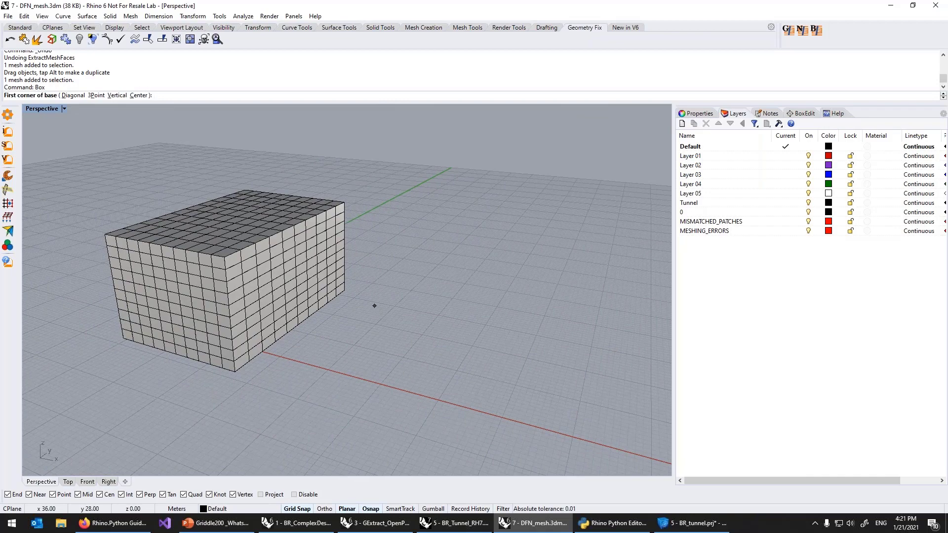
click(398, 389)
click(578, 332)
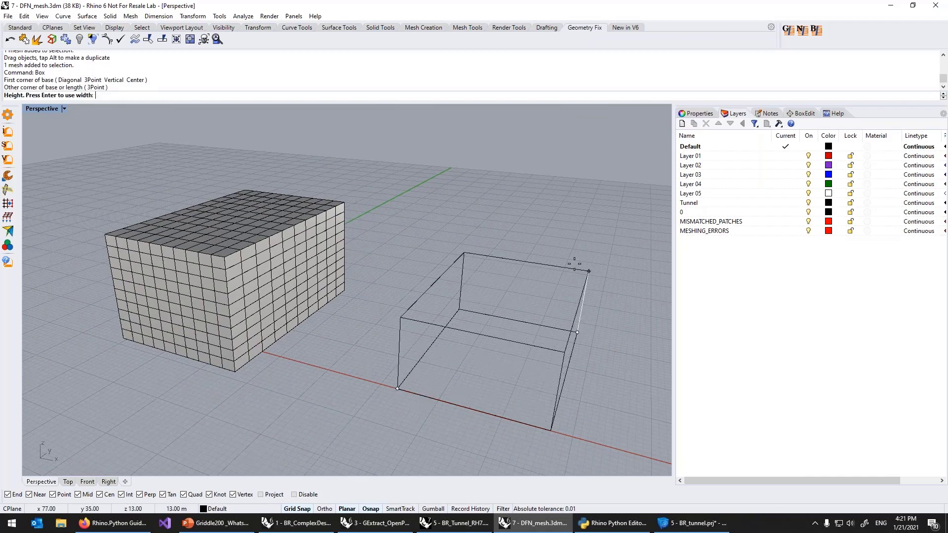
click(586, 226)
Select the new box and the mesh in turn, and check the new box's object type in its properties
click(488, 333)
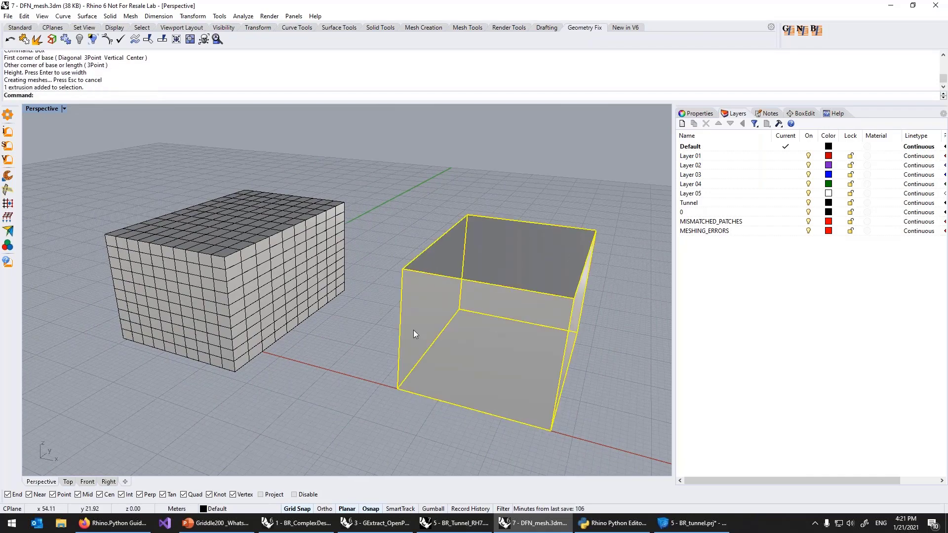
click(262, 284)
click(450, 303)
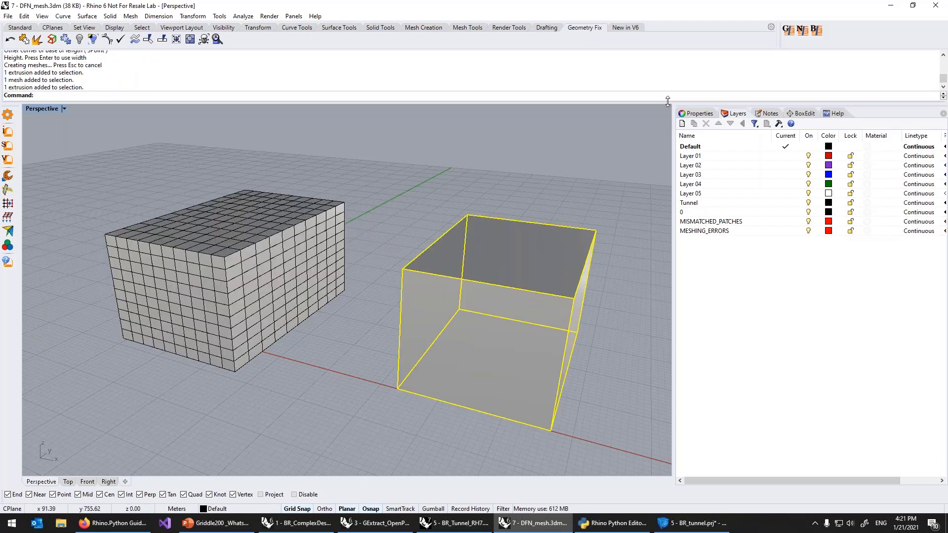
click(699, 114)
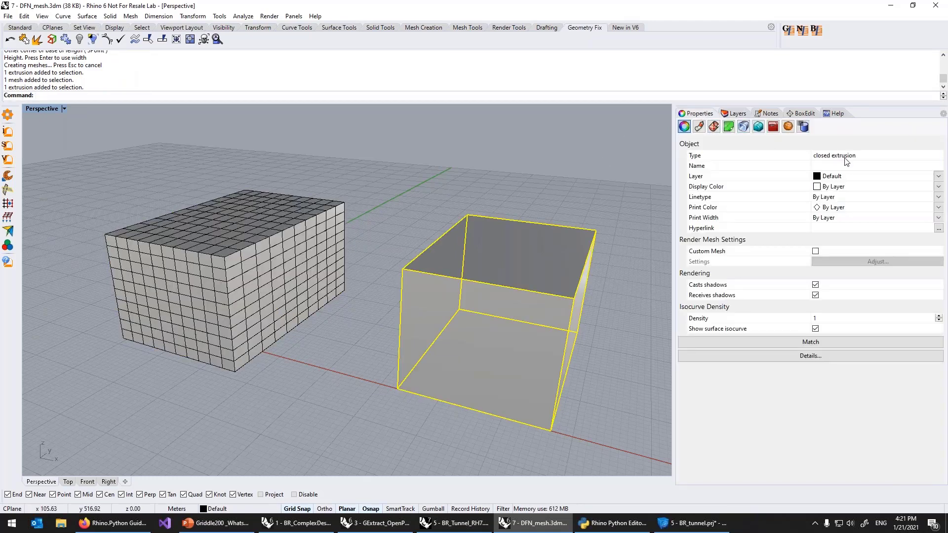
click(585, 319)
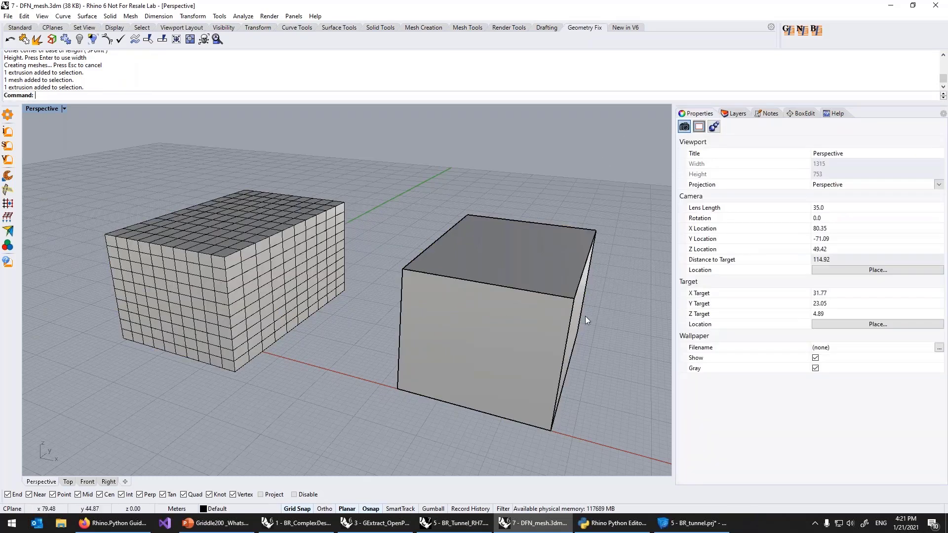
Explode the new solid box into separate surfaces and clear the selection
mouse_move(475, 340)
right_down()
mouse_move(470, 328)
mouse_move(485, 333)
mouse_move(470, 339)
right_up()
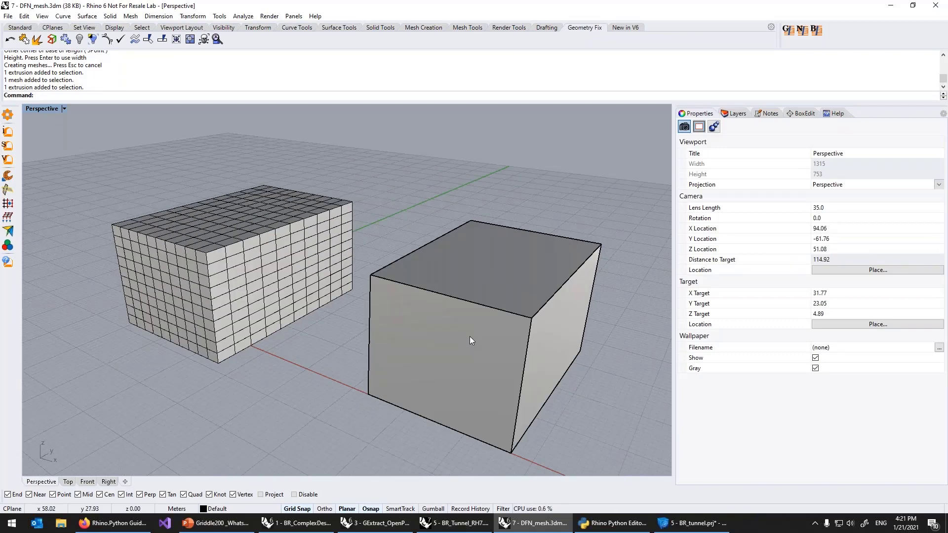
click(471, 341)
text(explode)
key(Return)
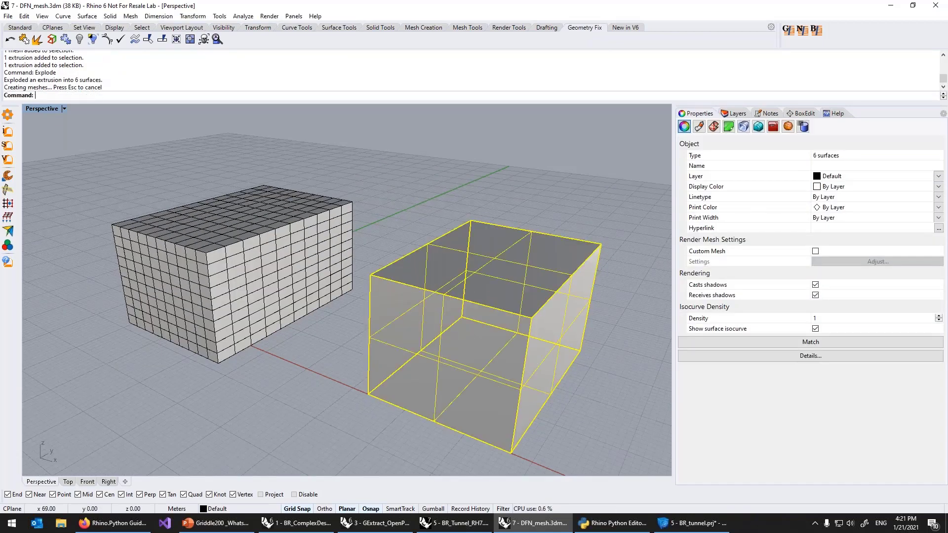
click(522, 141)
Pull the exploded box's top, side and bottom surfaces apart from each other
drag(484, 278, 493, 198)
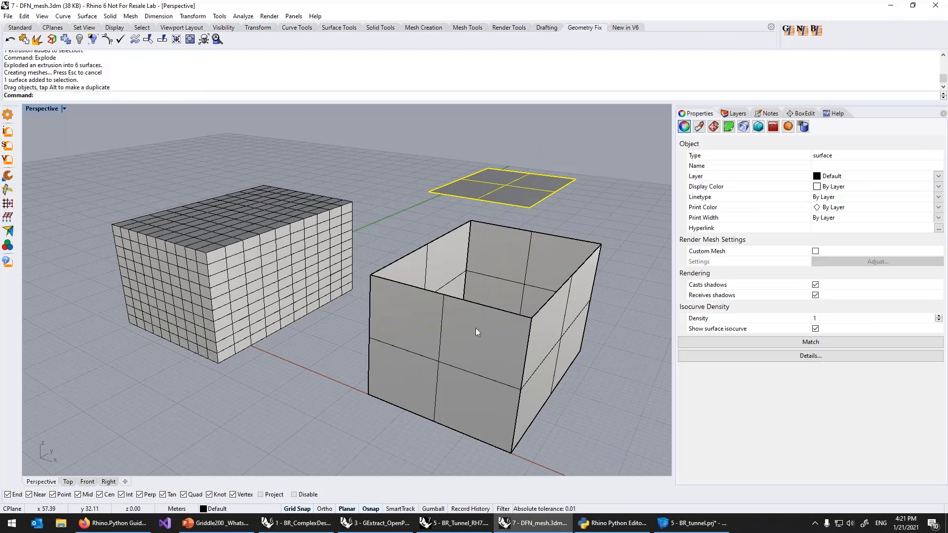
drag(475, 327, 370, 371)
drag(419, 298, 414, 261)
drag(484, 264, 559, 232)
drag(531, 341, 589, 370)
drag(497, 385, 526, 365)
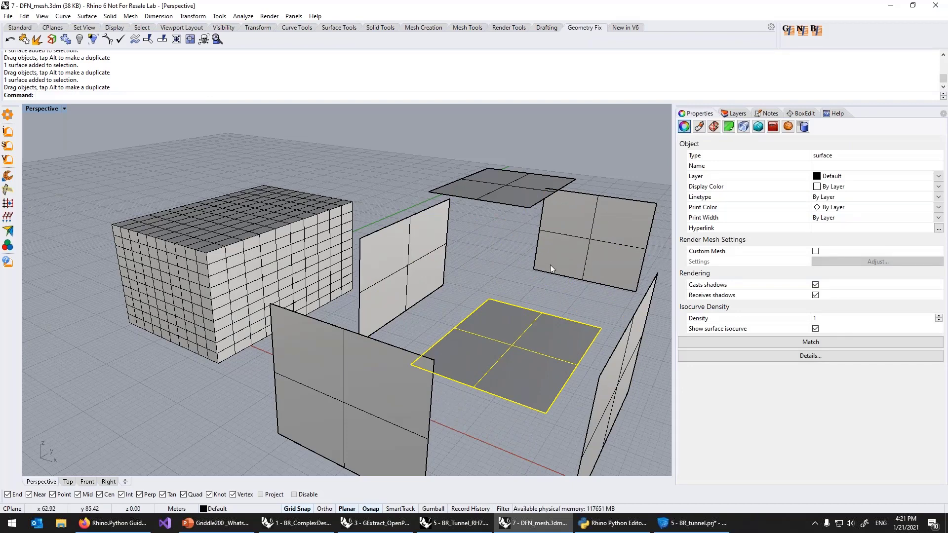
Split the closed box mesh into separate faces using GExtract with the AllSurfaces option and MaxBreakAngle 89
mouse_move(293, 319)
right_down()
mouse_move(340, 336)
mouse_move(277, 328)
right_up()
click(267, 336)
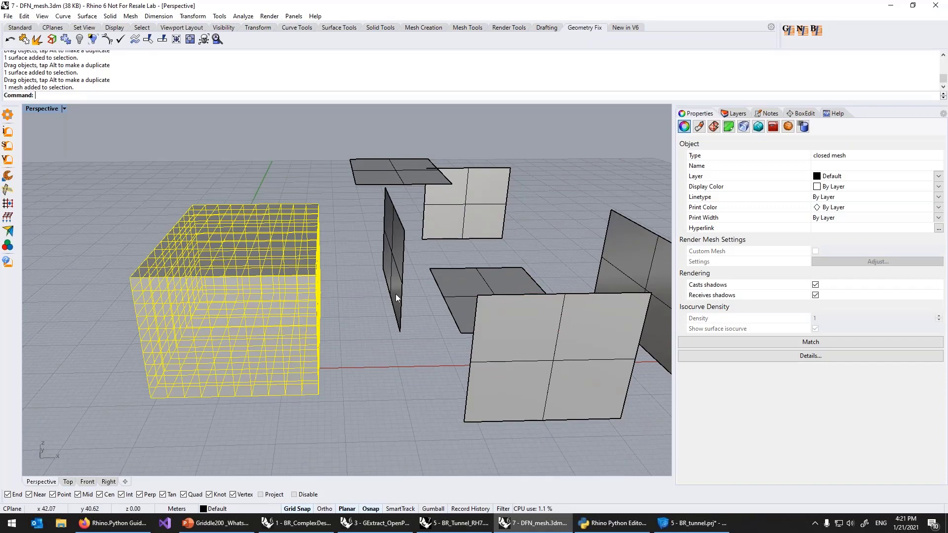
right_drag(446, 371, 378, 381)
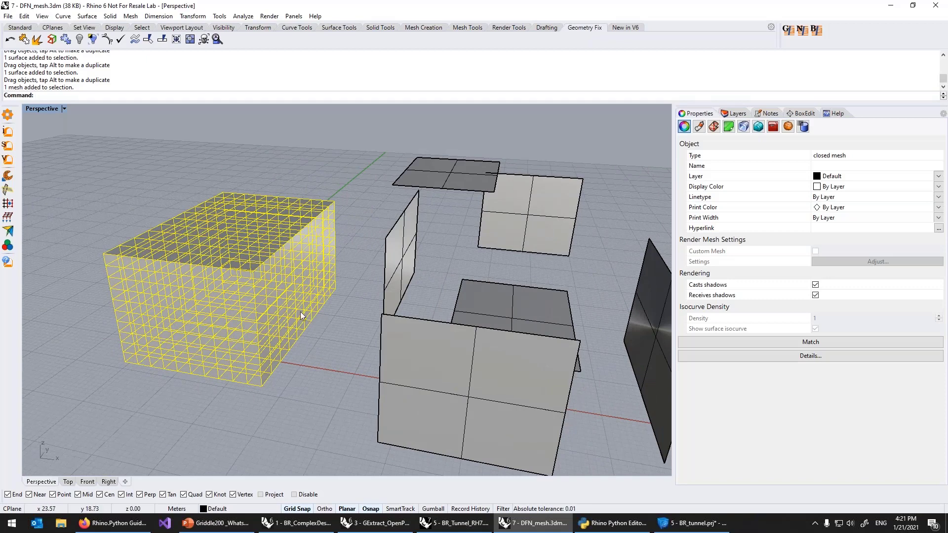
scroll(255, 289, up, 2)
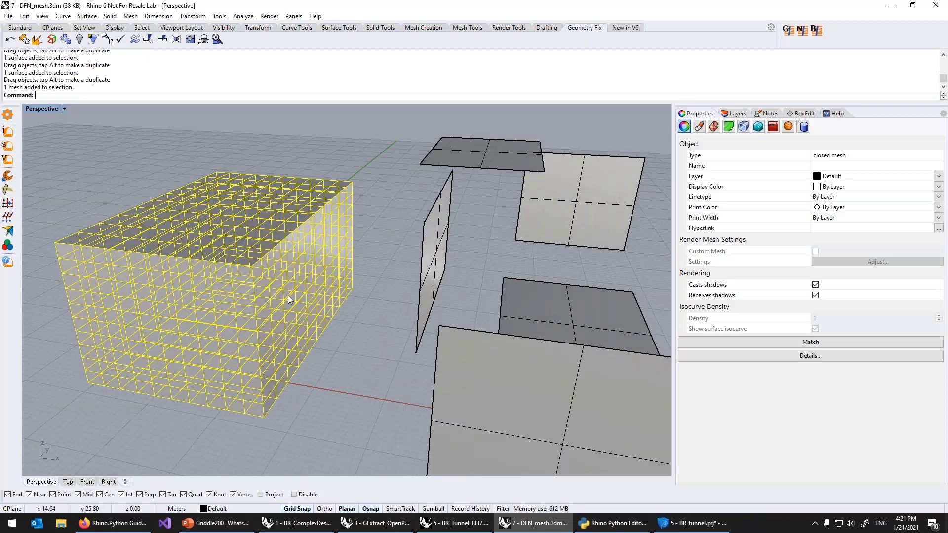
click(8, 190)
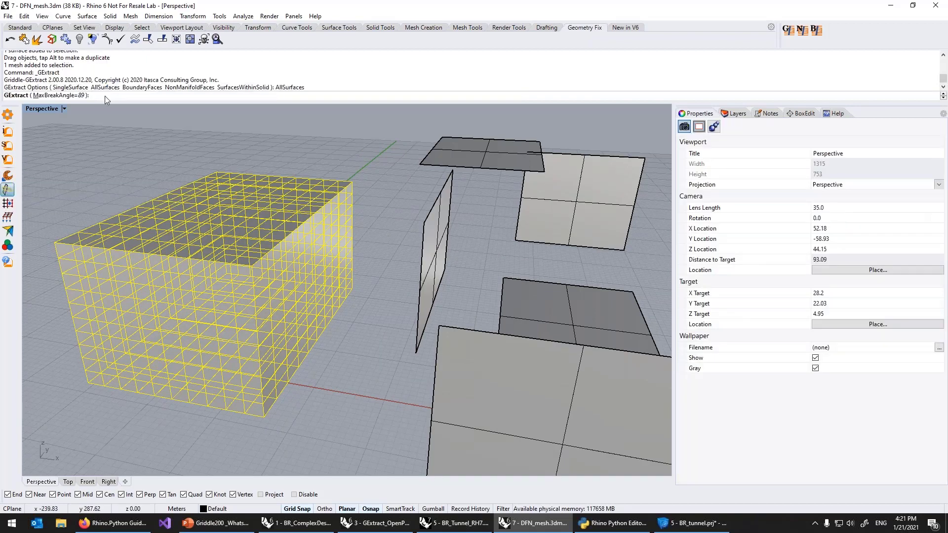
key(Return)
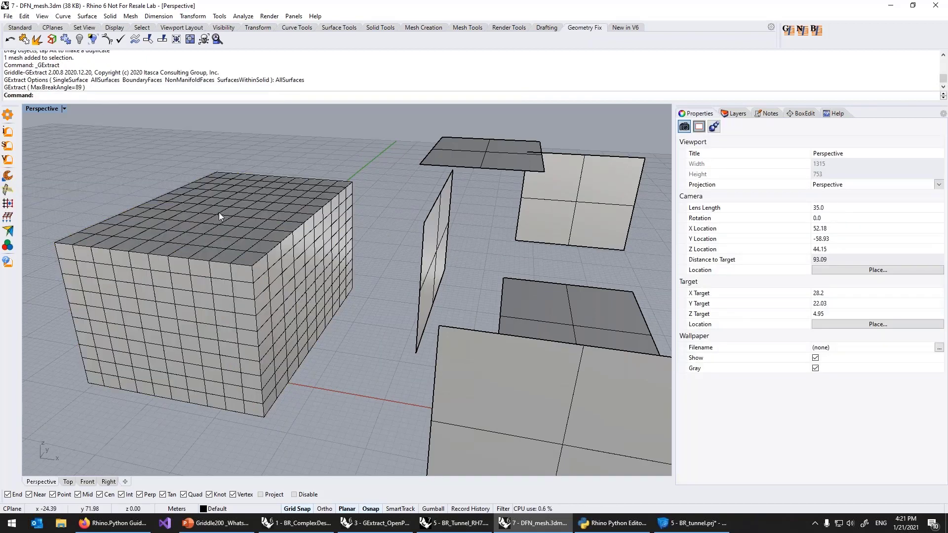
Pull the extracted top and side mesh patches of the box apart from each other
drag(219, 213, 269, 147)
drag(186, 222, 130, 190)
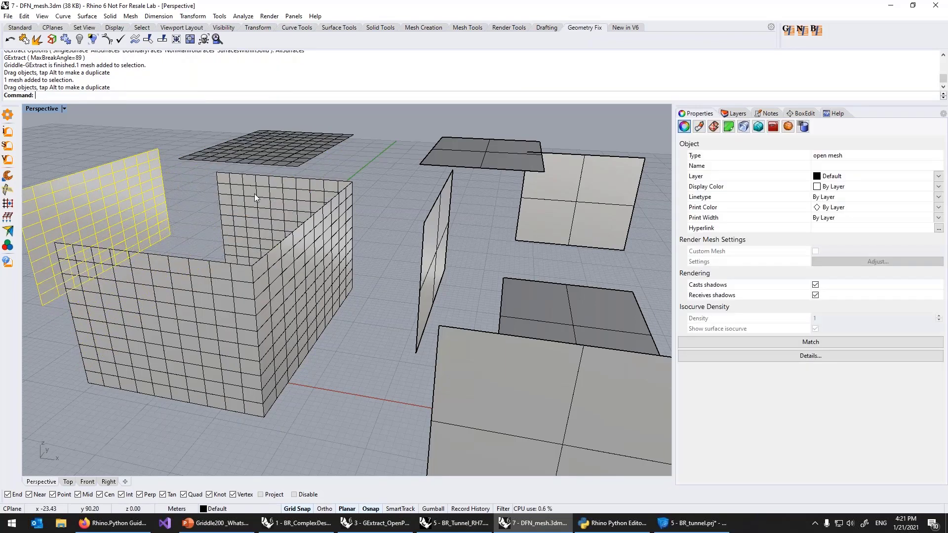
drag(255, 198, 322, 175)
drag(319, 269, 348, 309)
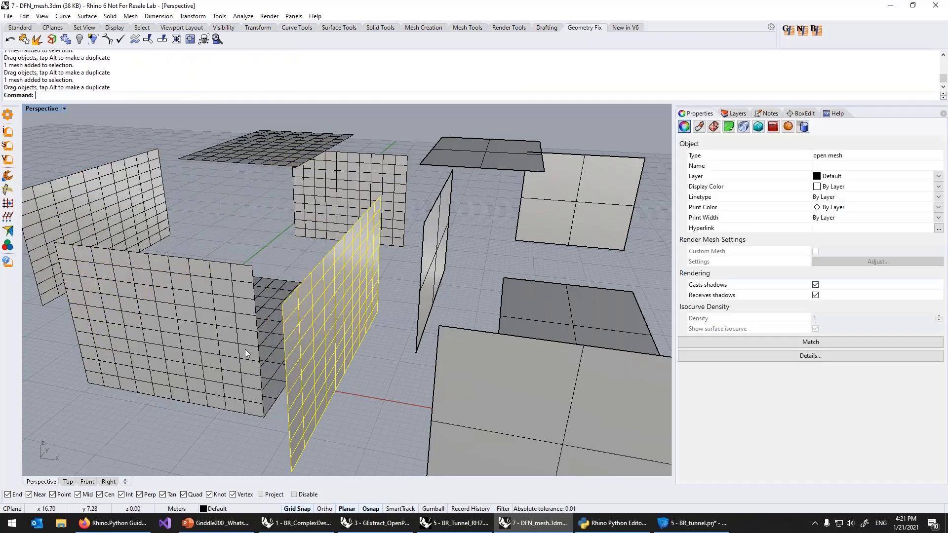
drag(210, 337, 161, 388)
scroll(296, 305, down, 3)
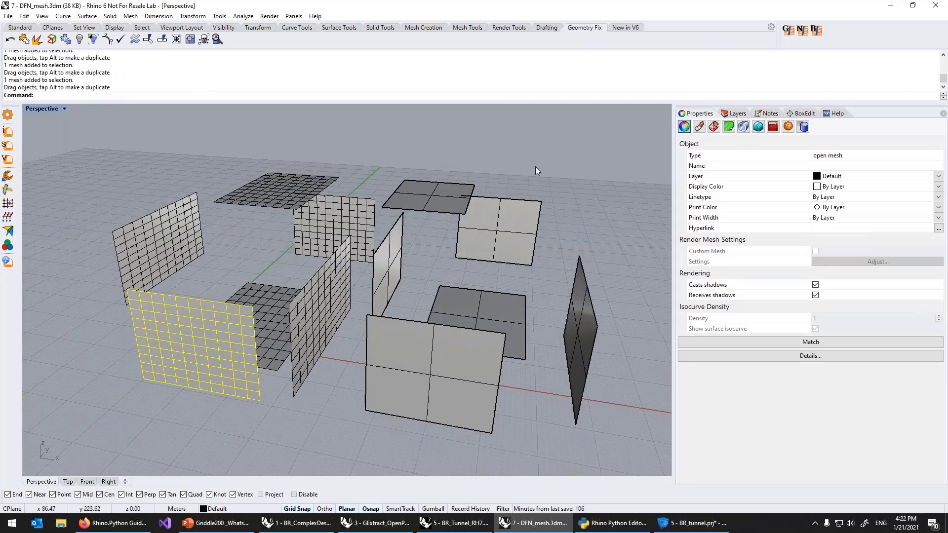
Undo the mesh patch moves, the GExtract split and the surface moves, then select the exploded box's top surface
key(ctrl+z)
key(ctrl+z)
key(ctrl+z)
key(ctrl+z)
key(ctrl+z)
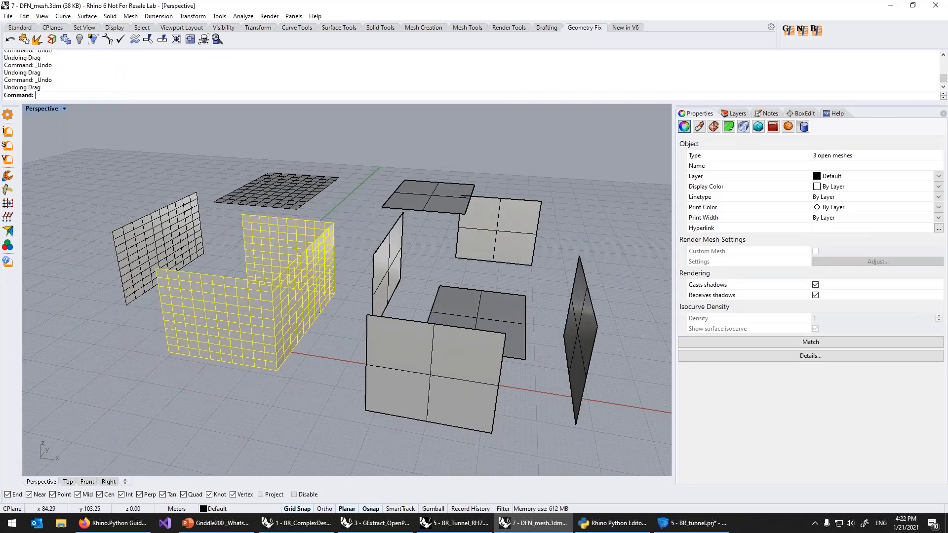
key(ctrl+z)
key(ctrl+z)
key(ctrl+z)
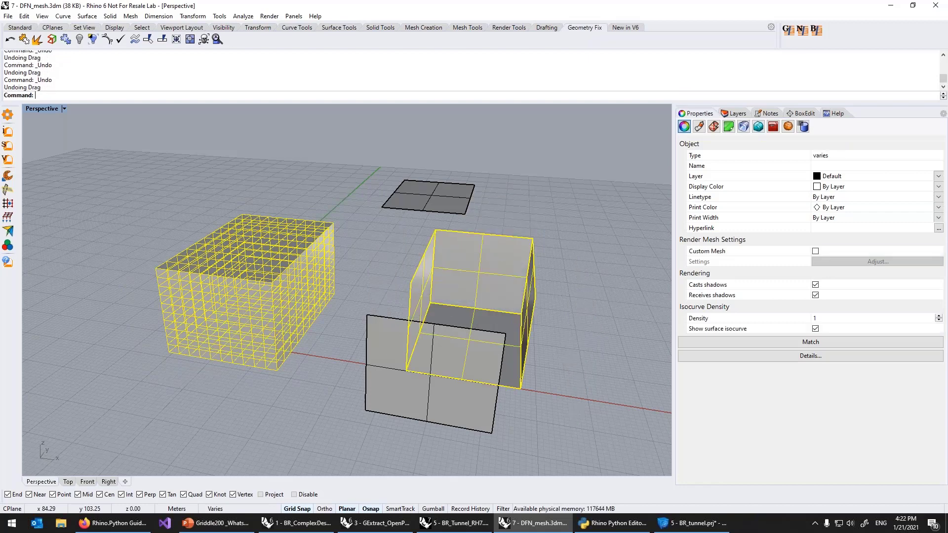
key(Escape)
click(506, 273)
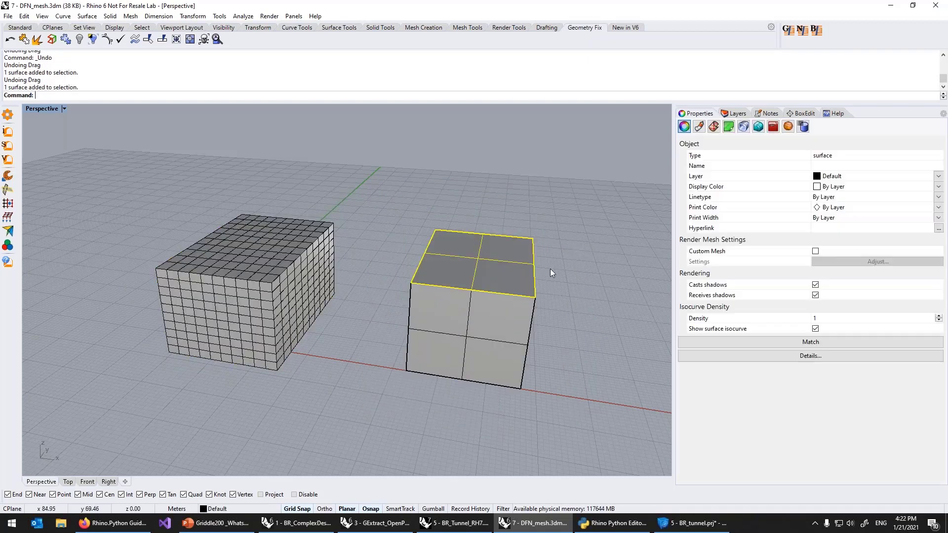
Undo the Explode of the plain box to restore it as a single closed solid
key(ctrl+z)
click(477, 287)
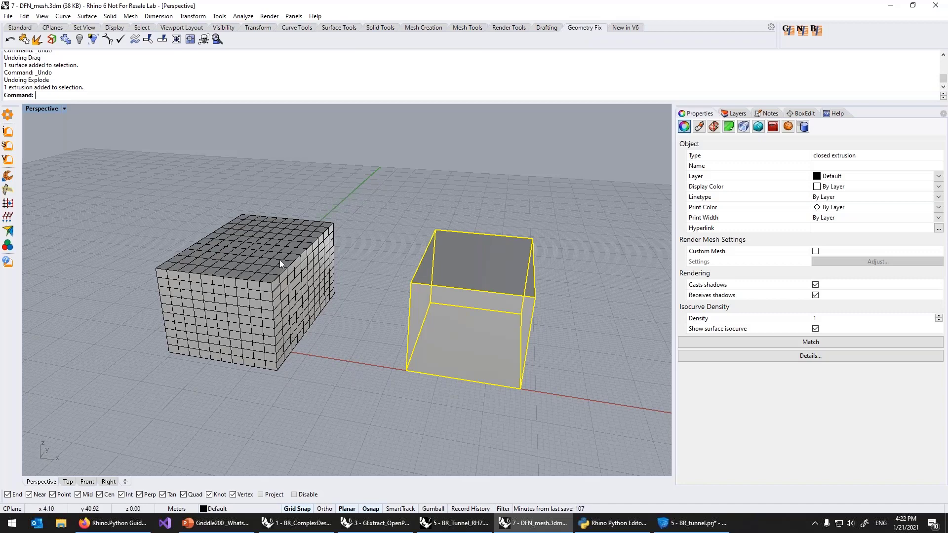
click(349, 317)
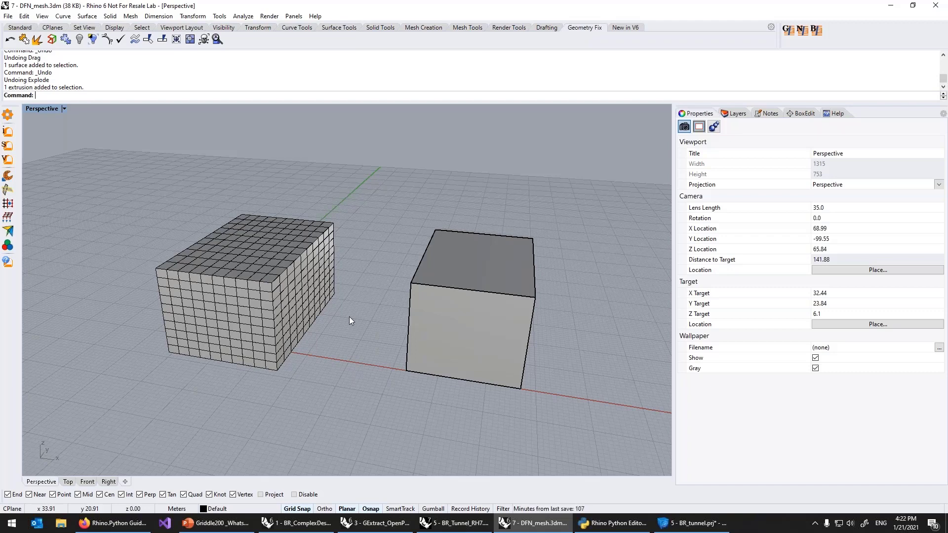
Create a polygon mesh from the solid box using the current detailed options, and delete the original solid
click(448, 277)
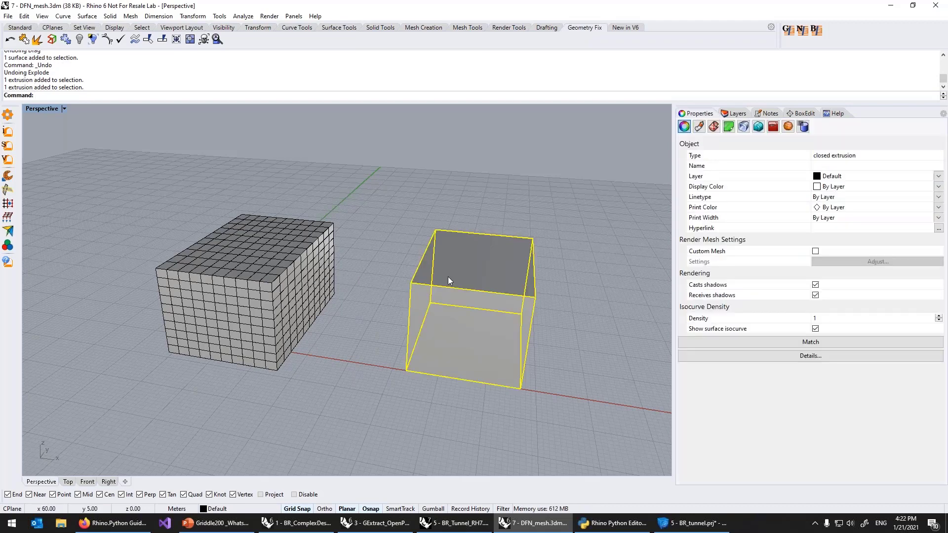
text(Mesh)
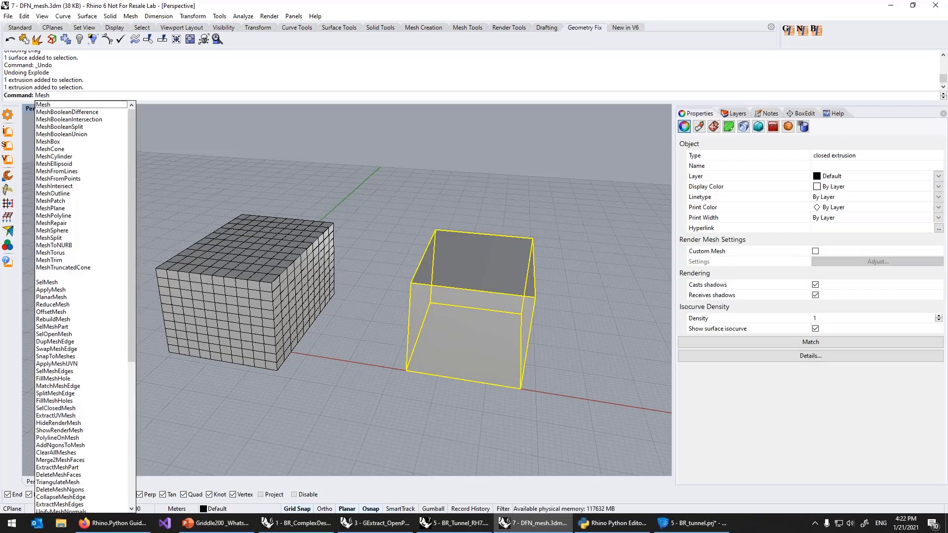
key(Return)
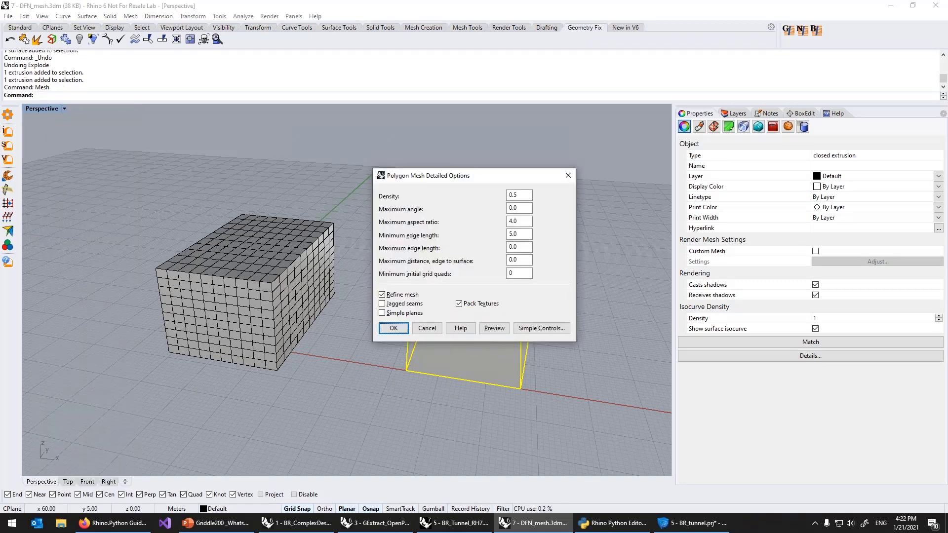
key(Return)
key(Delete)
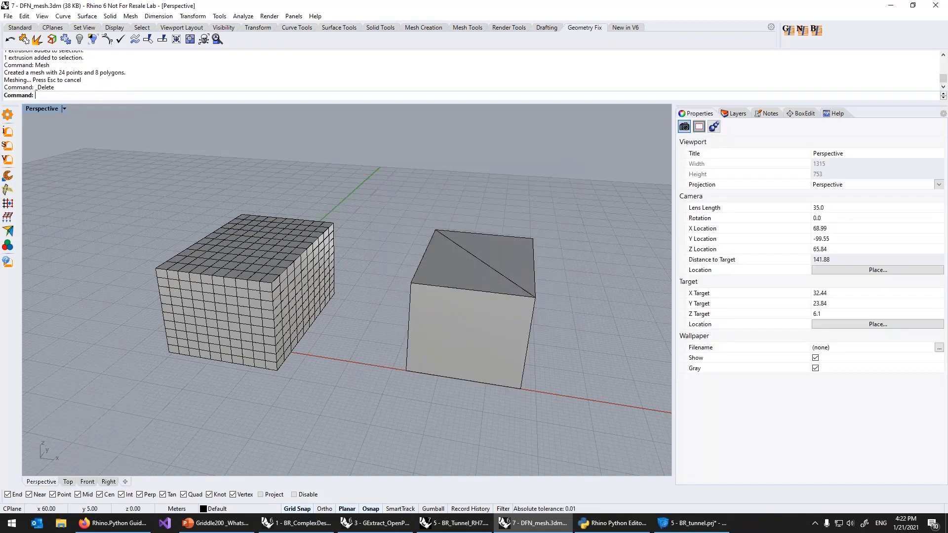
Remesh the new box mesh with GSurf in Tri mode, setting the minimum edge length to 1 and maximum to 5
right_drag(517, 304, 469, 343)
click(471, 328)
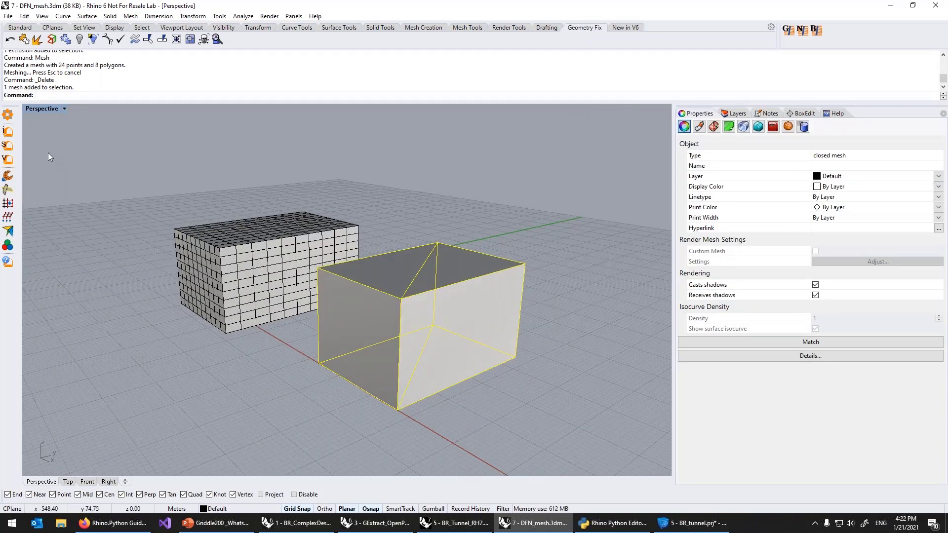
click(7, 146)
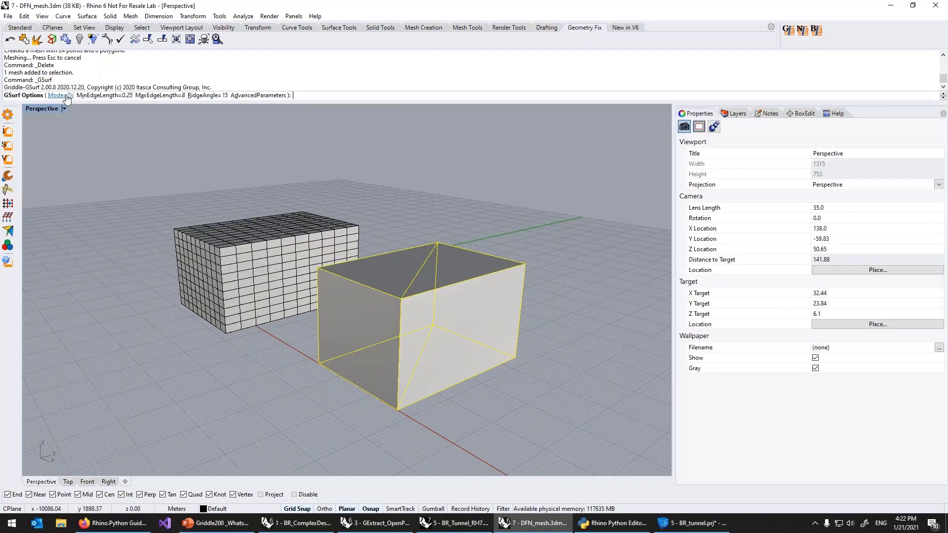
click(99, 94)
text(1)
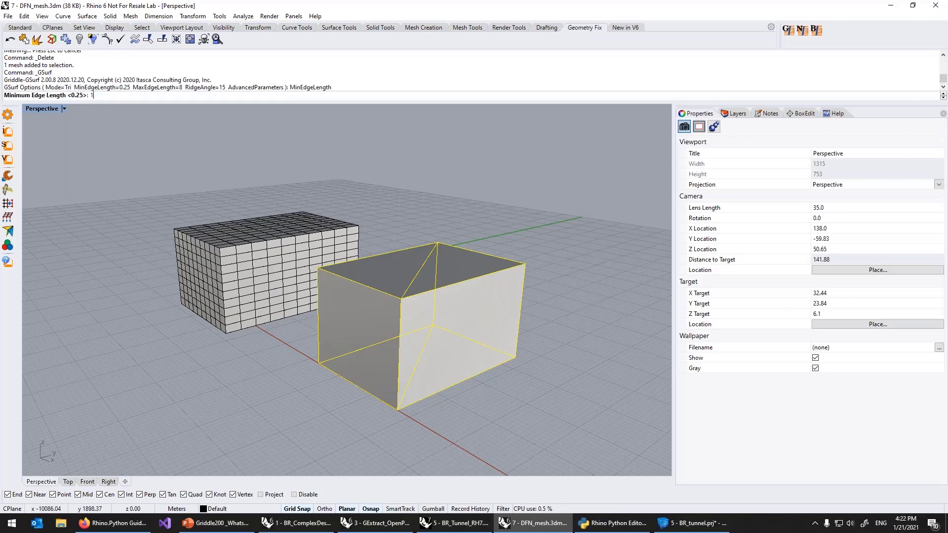
key(Return)
click(148, 95)
text(5)
key(Return)
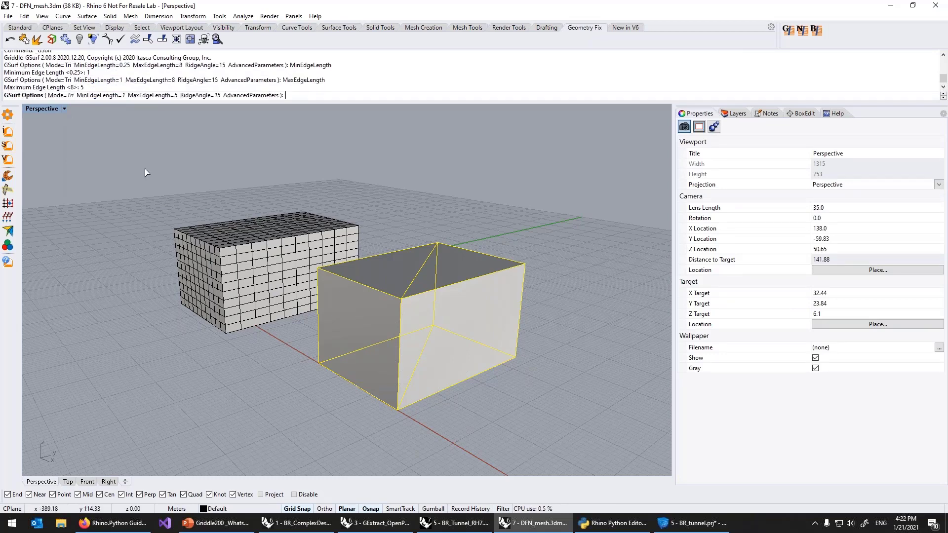
key(Return)
right_drag(317, 328, 465, 335)
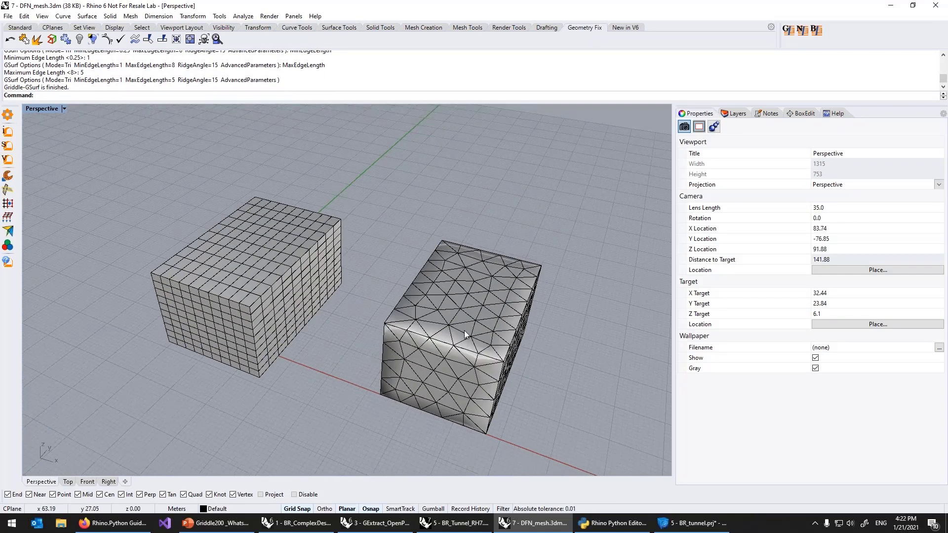
click(465, 335)
click(554, 341)
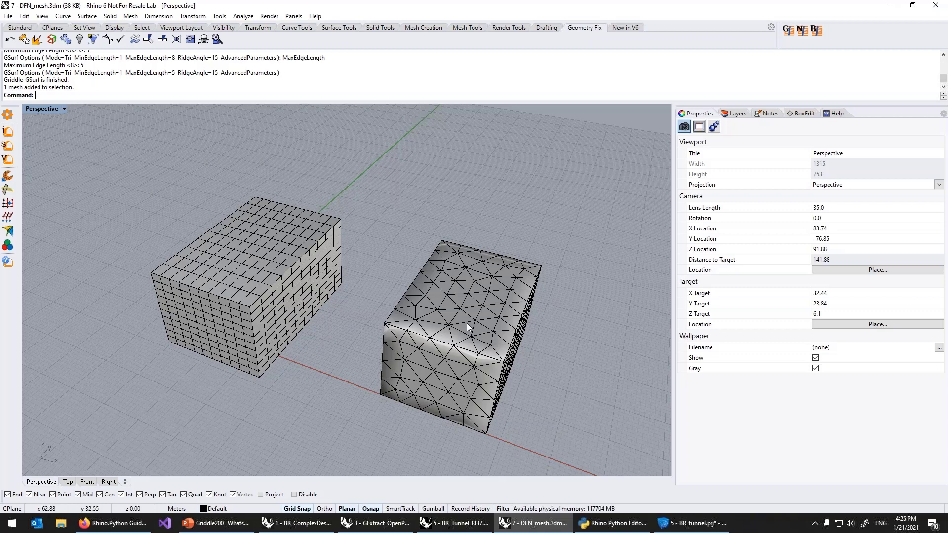
Switch to the Griddle200_WhatsNew_Webinar presentation in PowerPoint and look through its opening slides, from the first to the structured meshing agenda
click(216, 524)
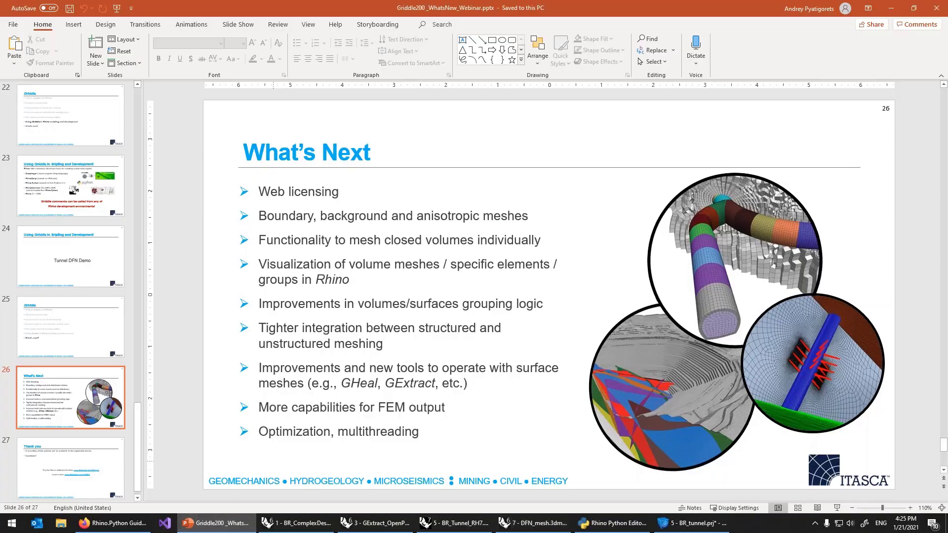
key(Home)
key(Down)
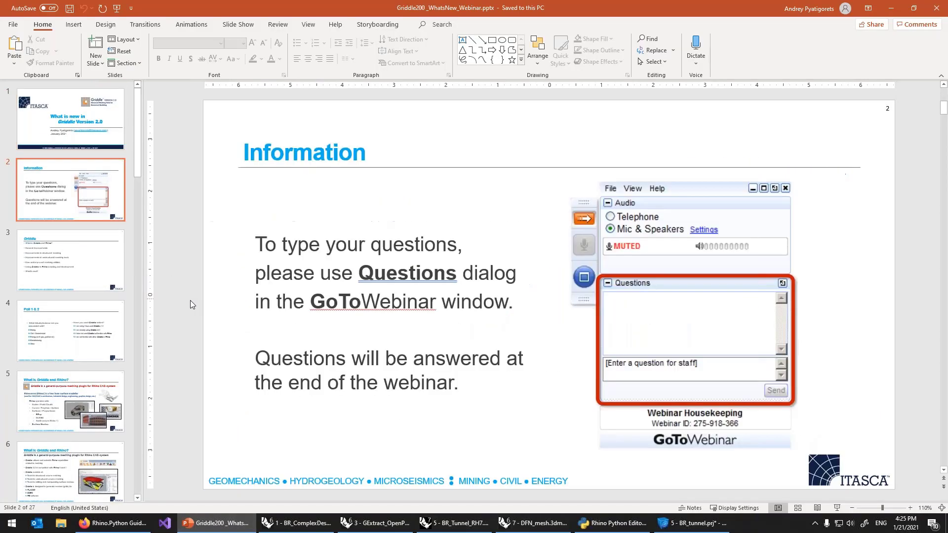
key(Down)
key(Down)
key(Down)
key(Down)
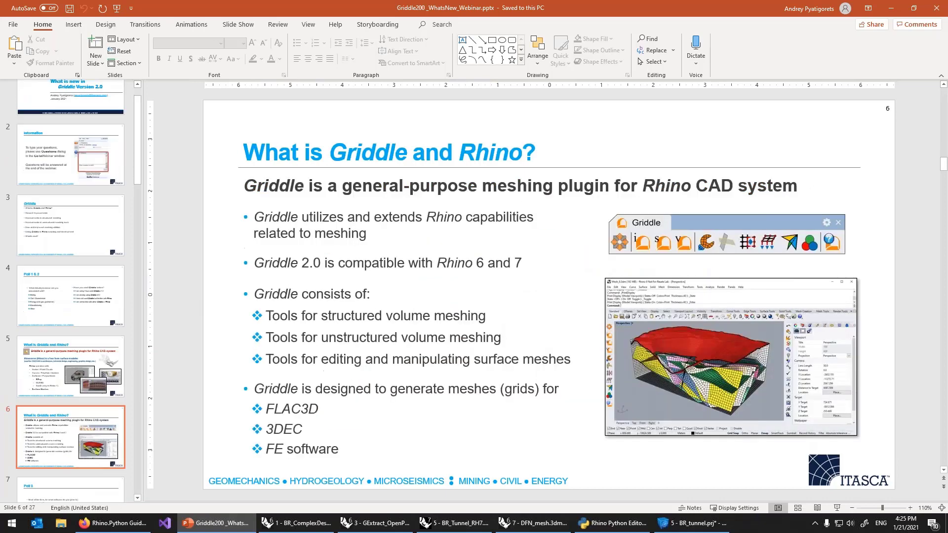
key(Down)
key(Down)
key(Down)
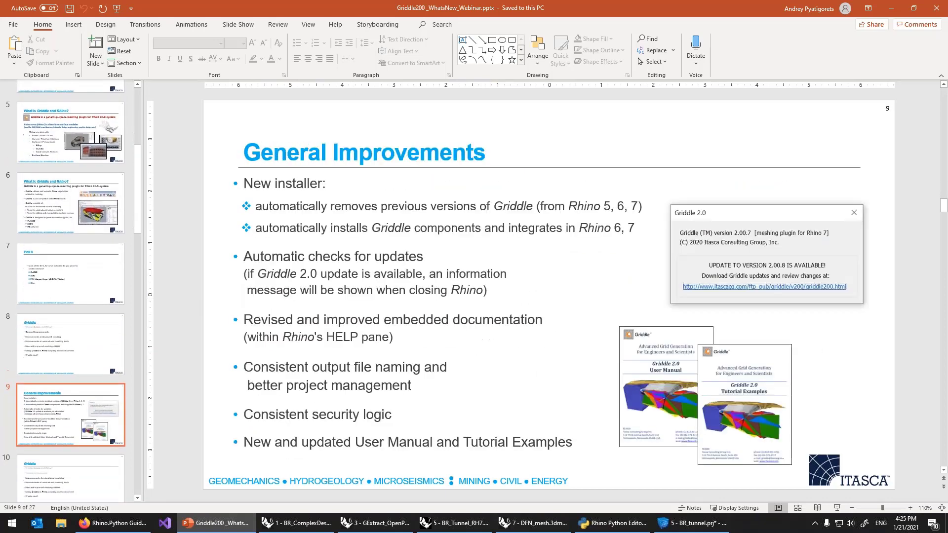
key(Down)
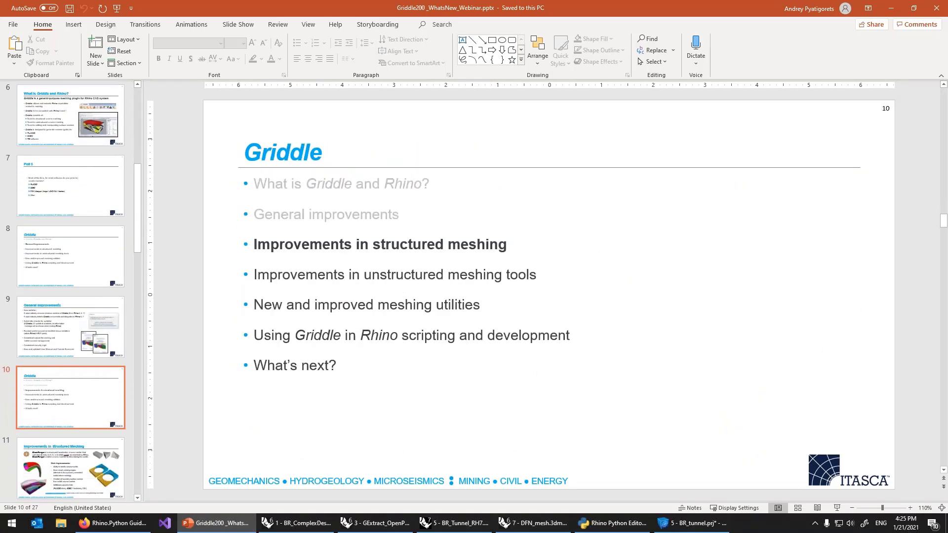
scroll(106, 165, up, 3)
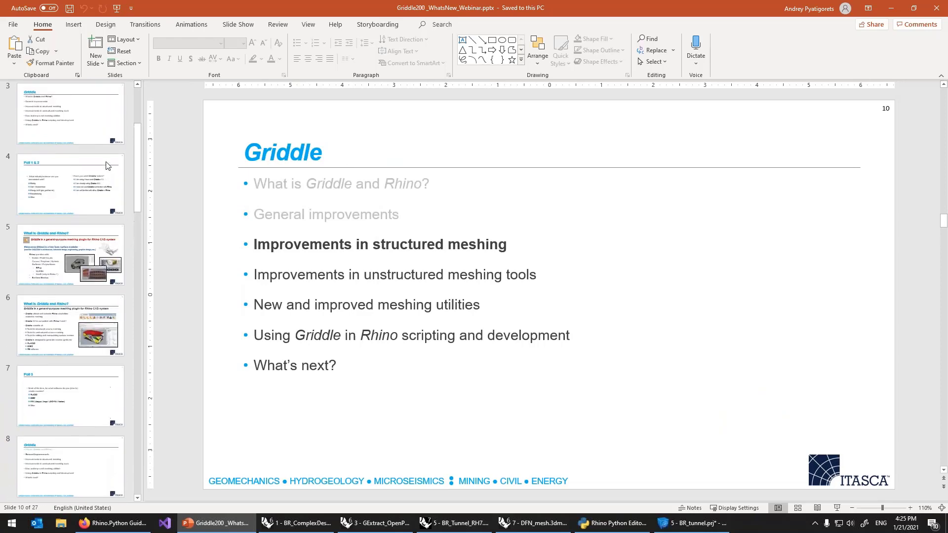